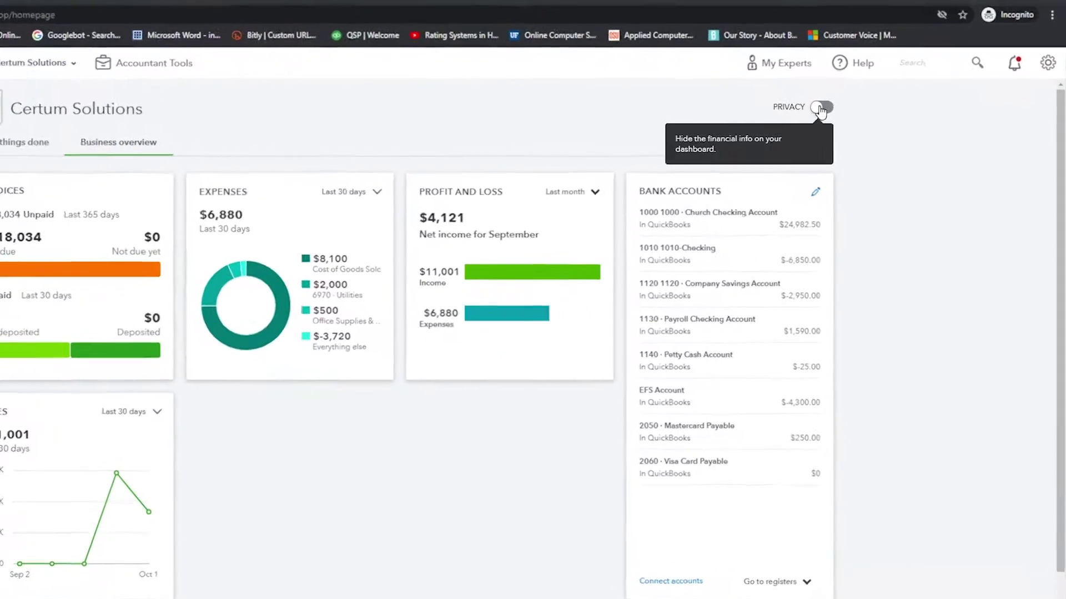
# - Hide the financial info on the business overview dashboard with Privacy mode, and show it again
pyautogui.click(855, 110)
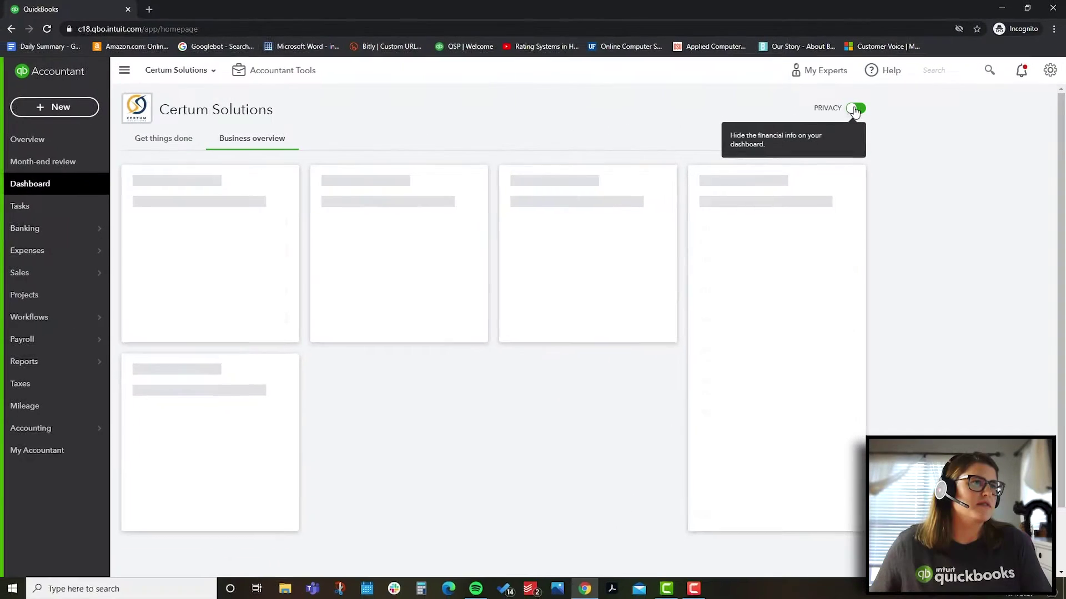
pyautogui.click(648, 103)
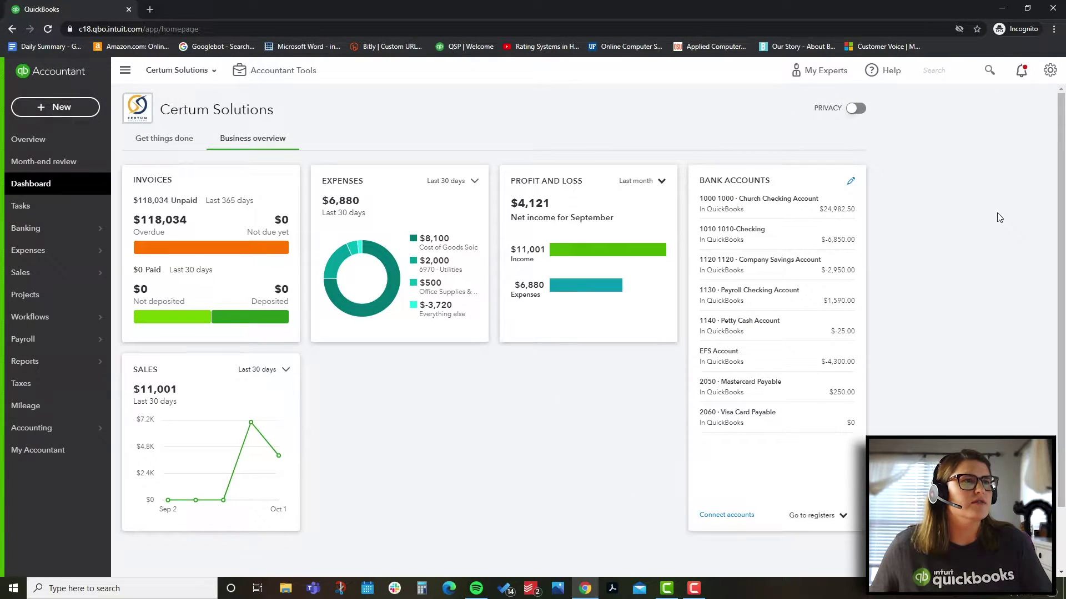
# - Look through the Banking, Expenses and Sales sections, view the Sales overview, and return to the dashboard
pyautogui.moveTo(75, 229)
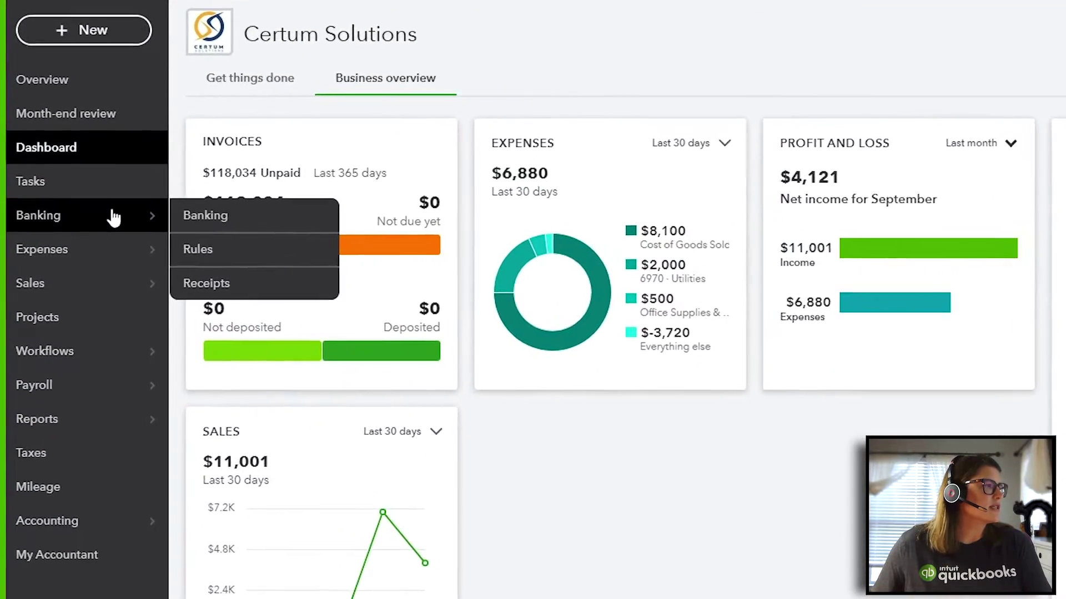
pyautogui.moveTo(87, 257)
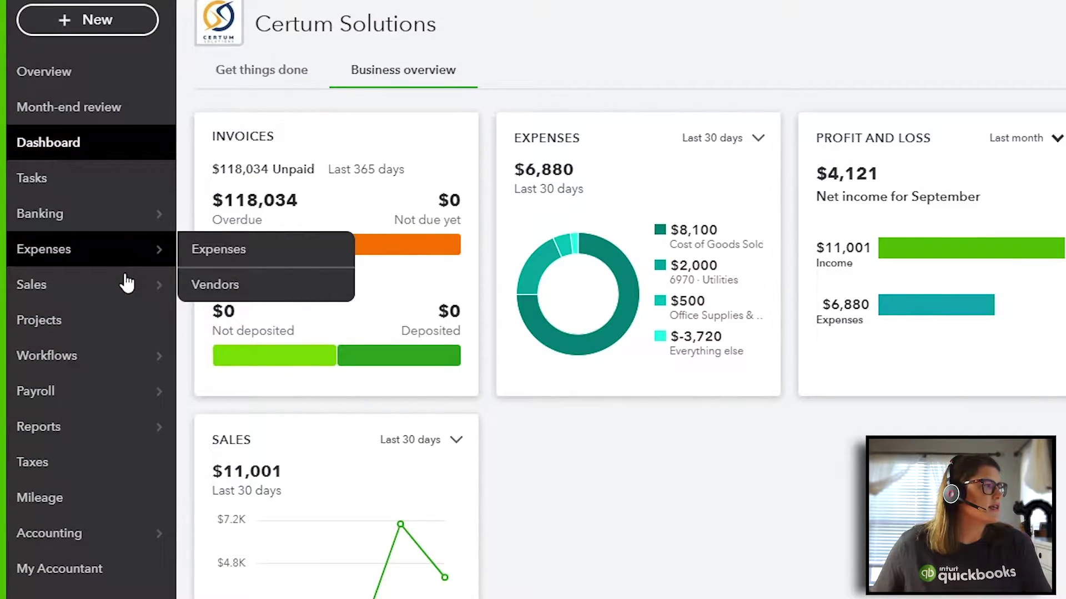
pyautogui.moveTo(123, 292)
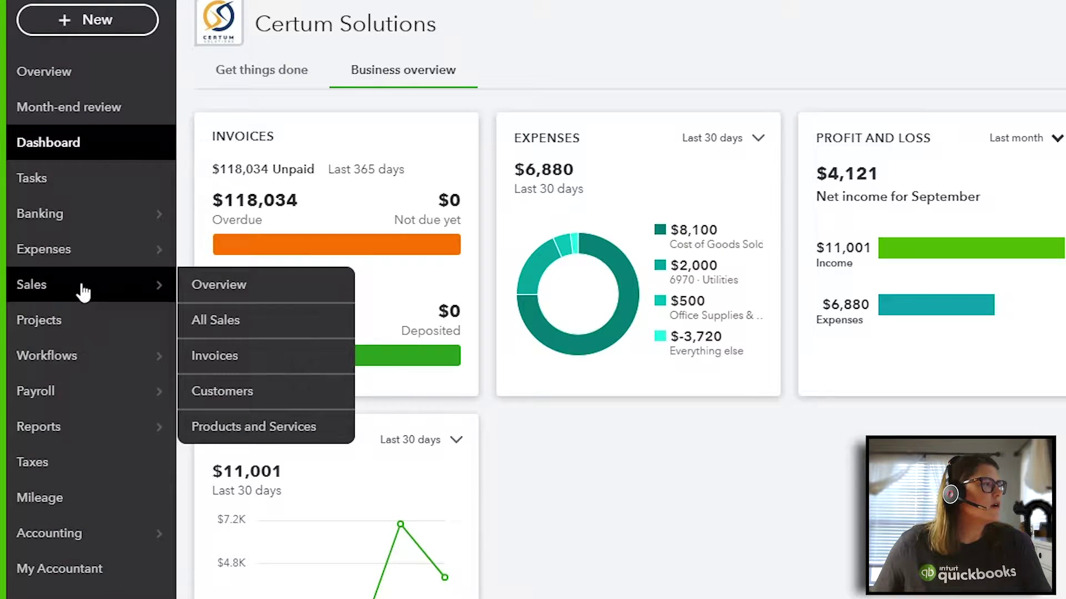
pyautogui.click(245, 282)
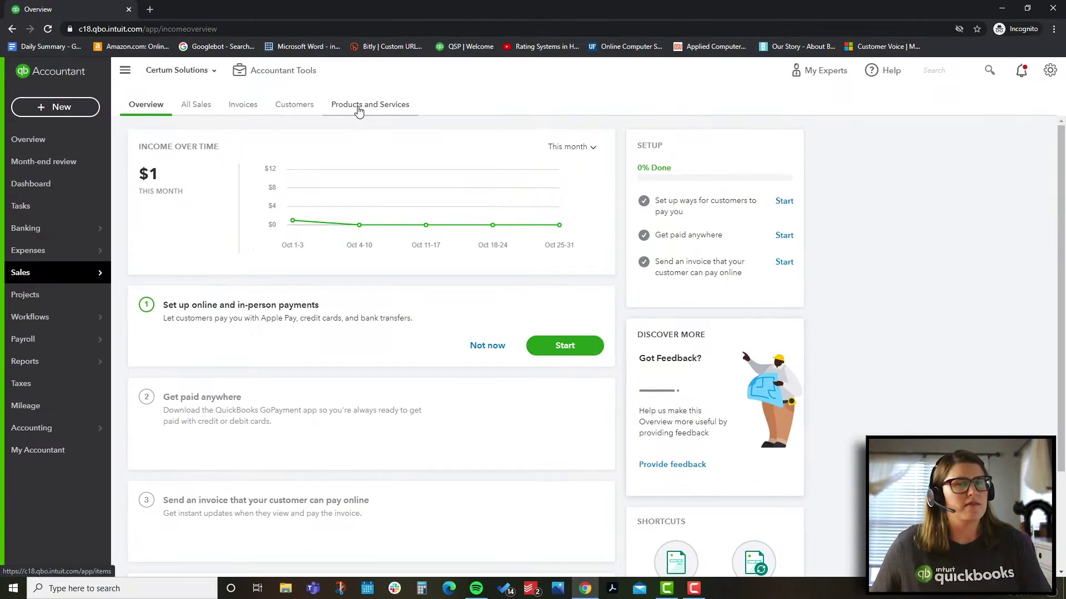
pyautogui.click(128, 218)
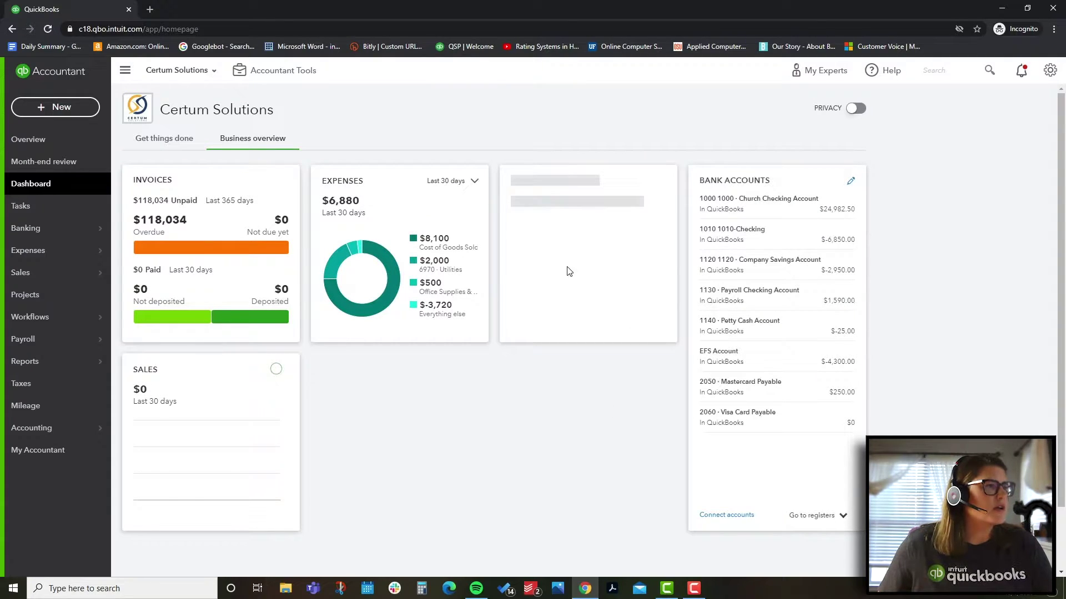
# - Move the 1000 Church Checking Account to the end of the dashboard's bank accounts list and save the order
pyautogui.moveTo(267, 470)
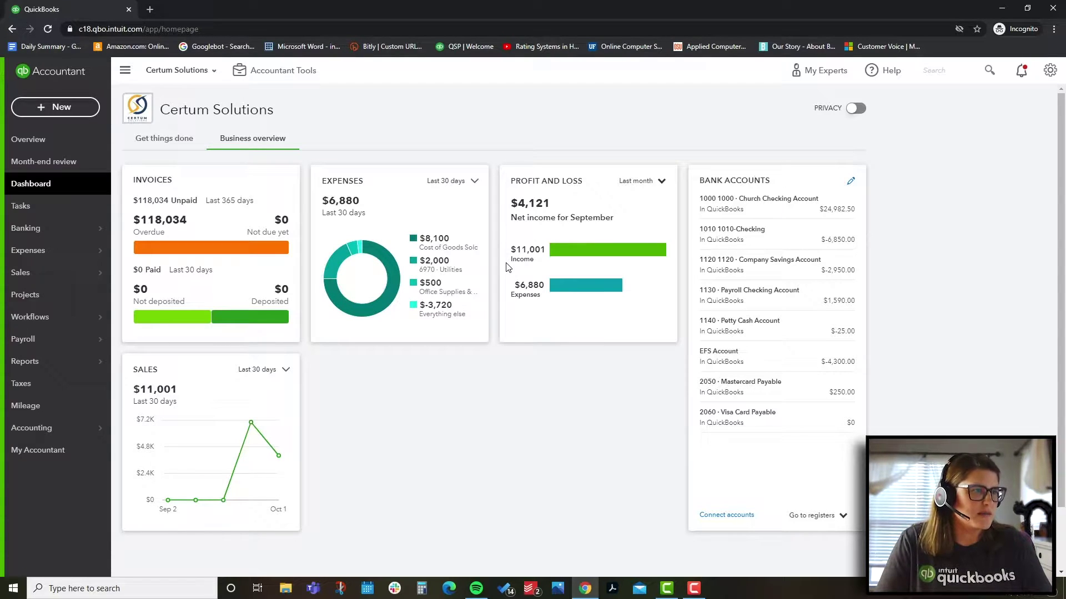
pyautogui.click(850, 182)
pyautogui.moveTo(709, 203); pyautogui.dragTo(717, 424)
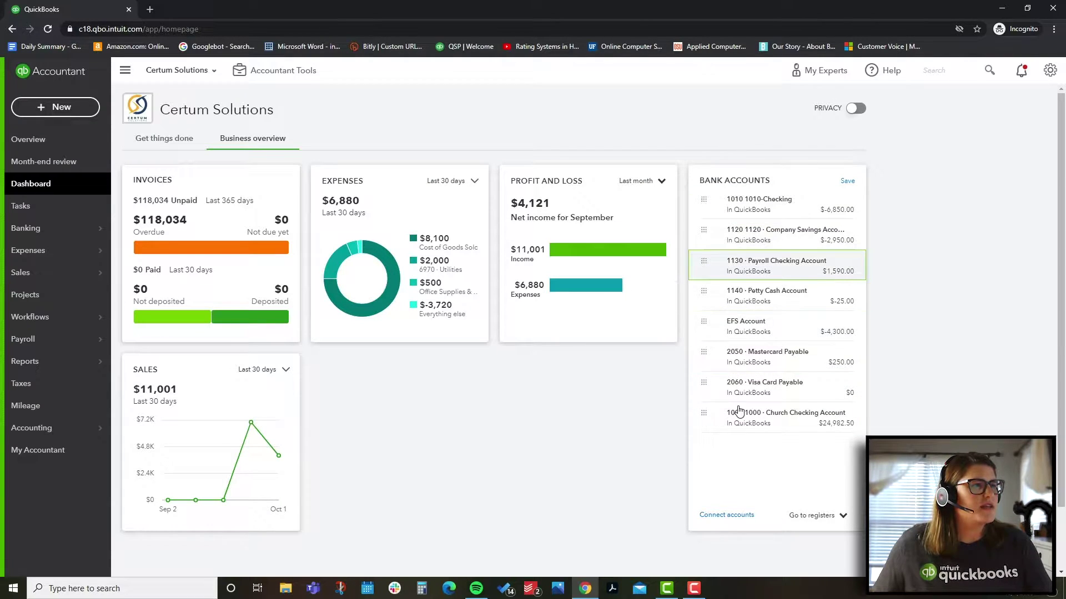
pyautogui.click(848, 182)
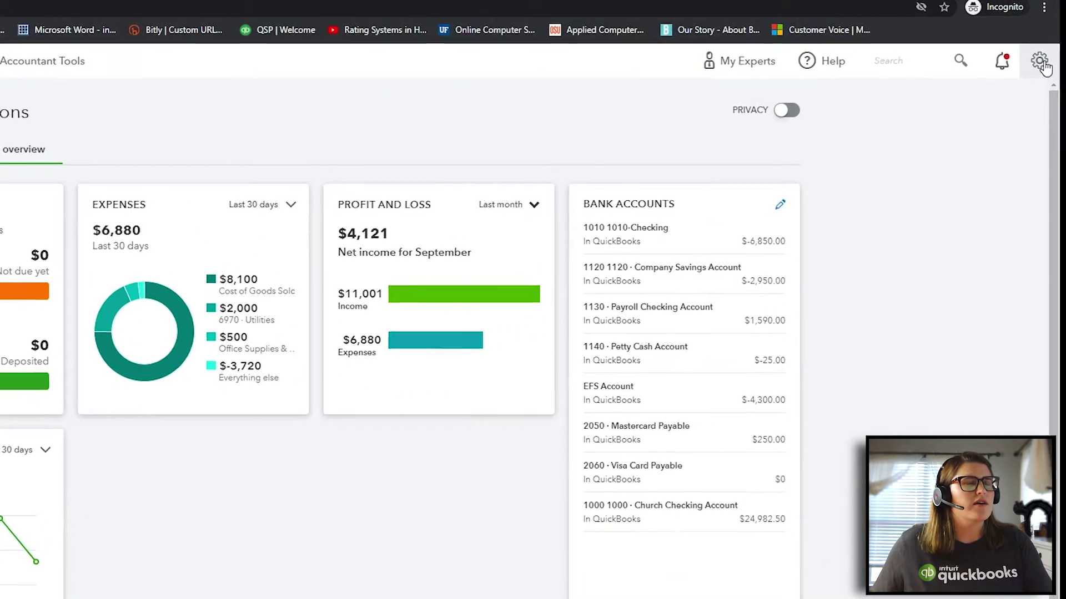
# - Open Account and Settings and review the company information and the plan's usage limits
pyautogui.click(1040, 62)
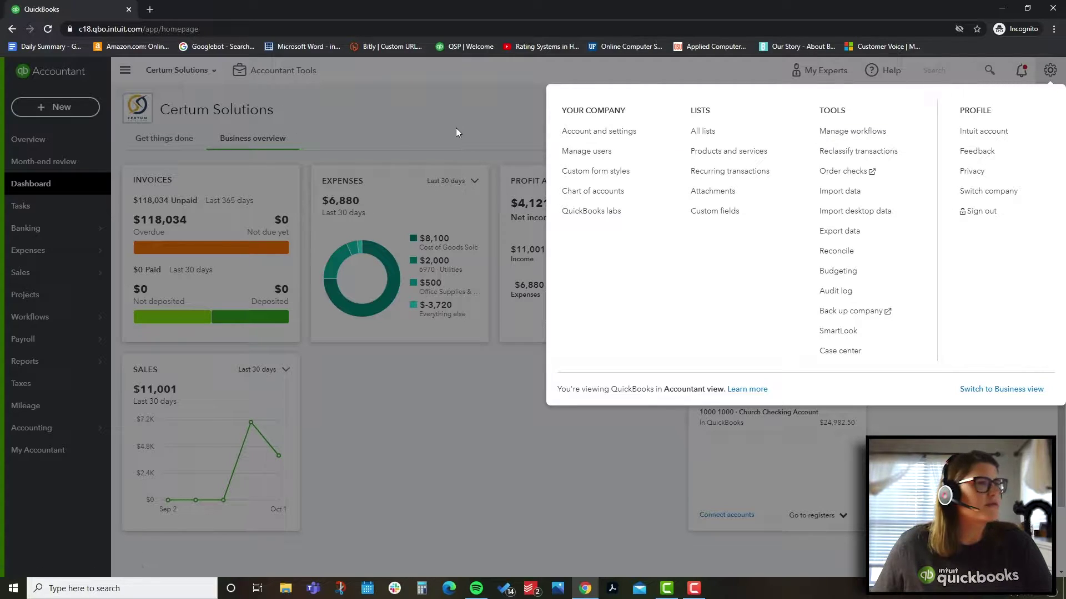
pyautogui.click(605, 132)
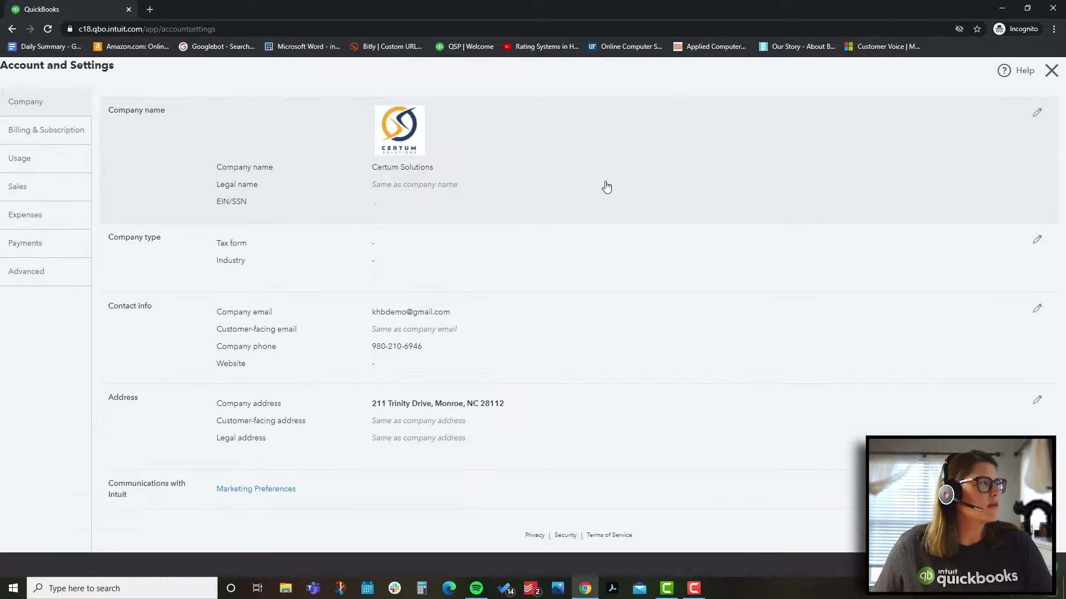
pyautogui.click(38, 131)
pyautogui.click(38, 155)
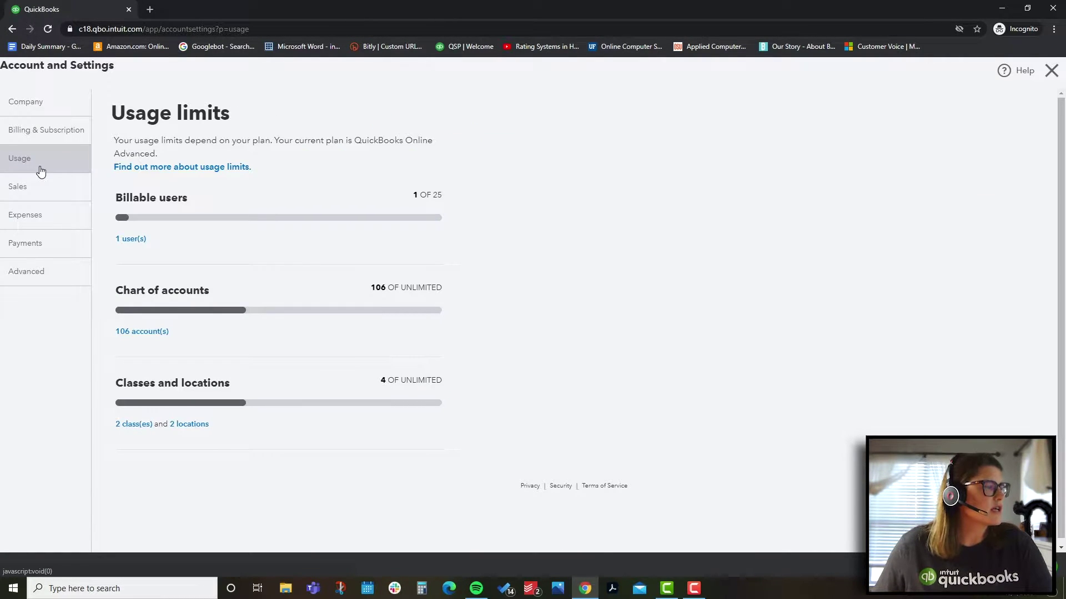
pyautogui.click(49, 105)
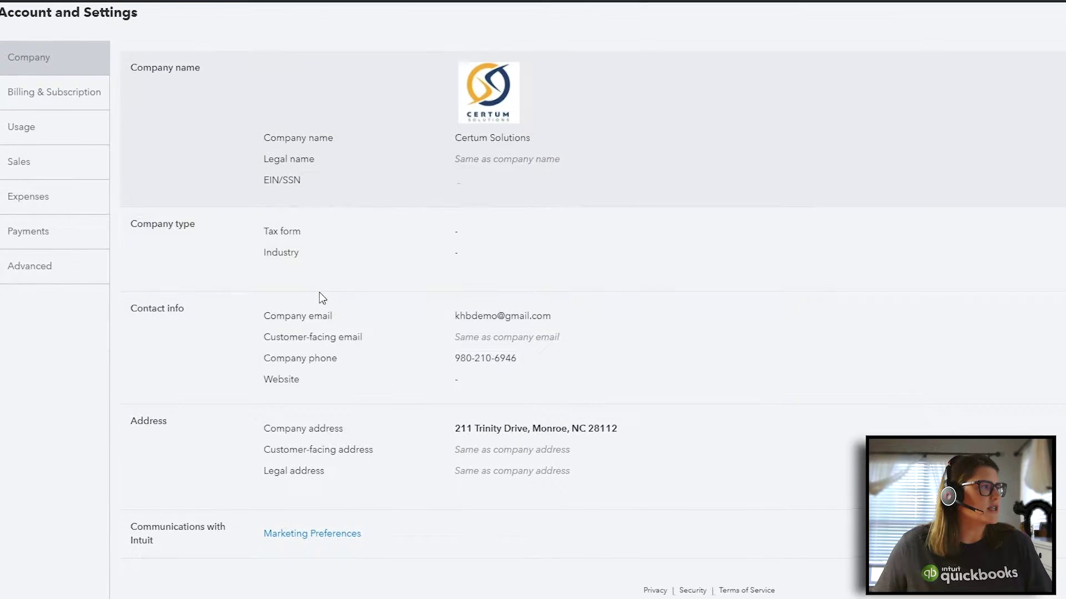
pyautogui.click(22, 129)
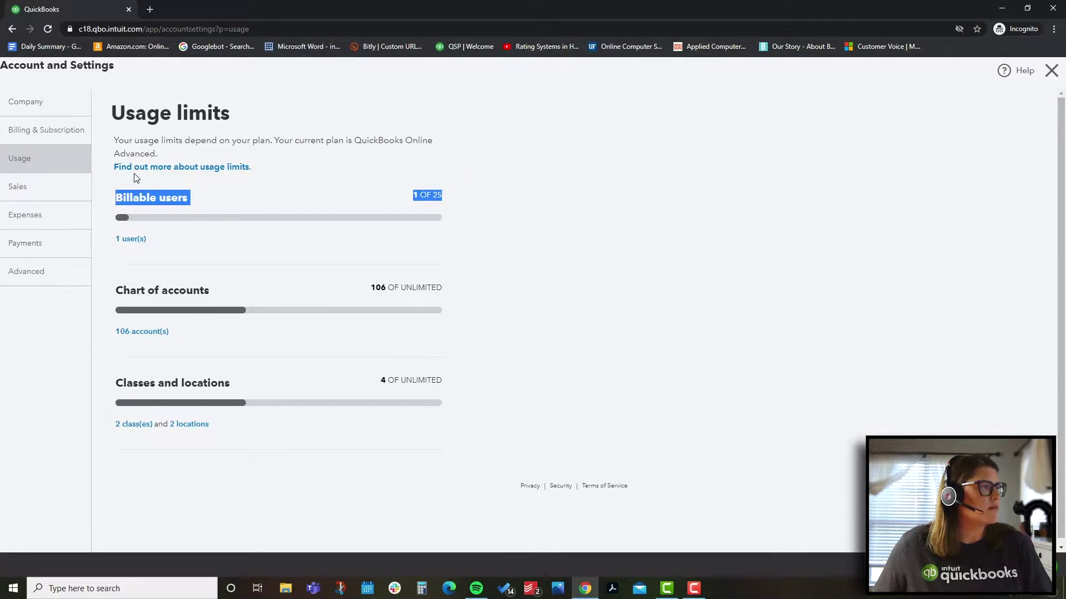
# - Turn on the SKU column and price rules in the products and services sales settings, and save
pyautogui.click(64, 186)
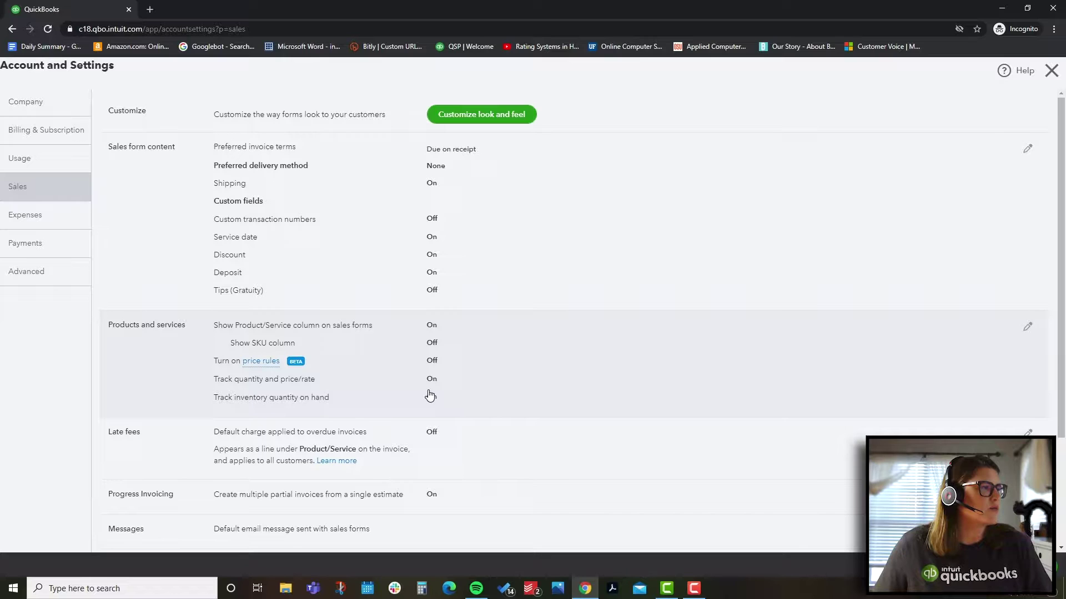
pyautogui.scroll(-1, 429, 395)
pyautogui.click(481, 327)
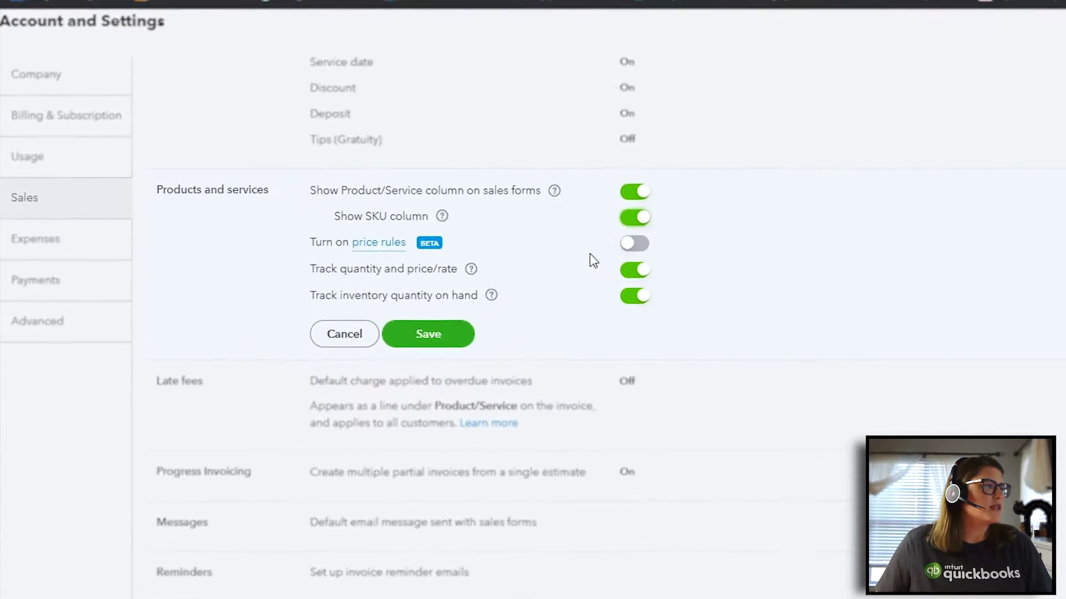
pyautogui.click(628, 245)
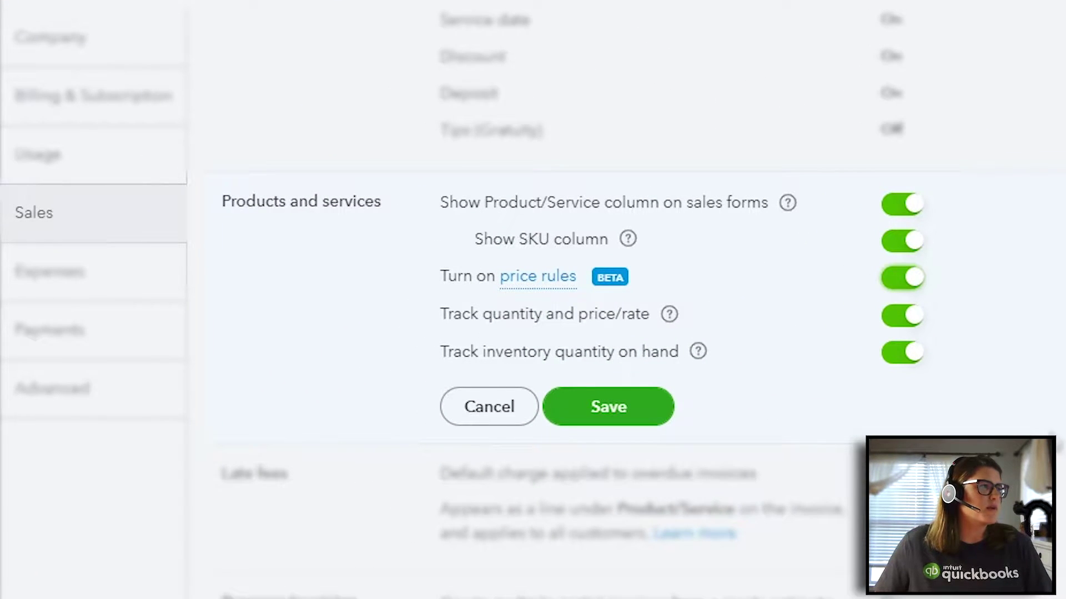
pyautogui.click(558, 284)
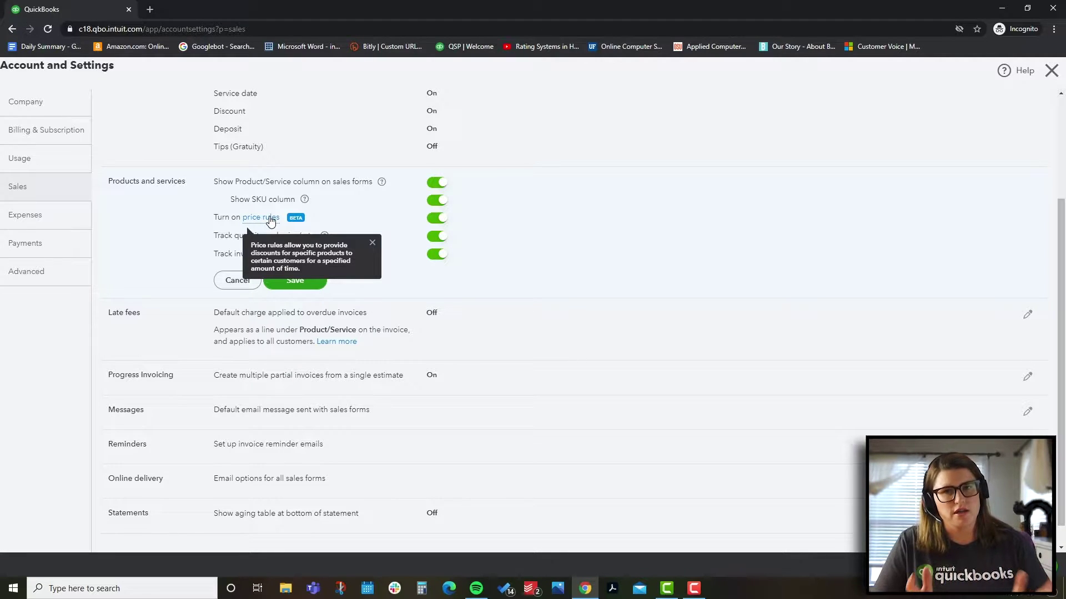
pyautogui.click(293, 281)
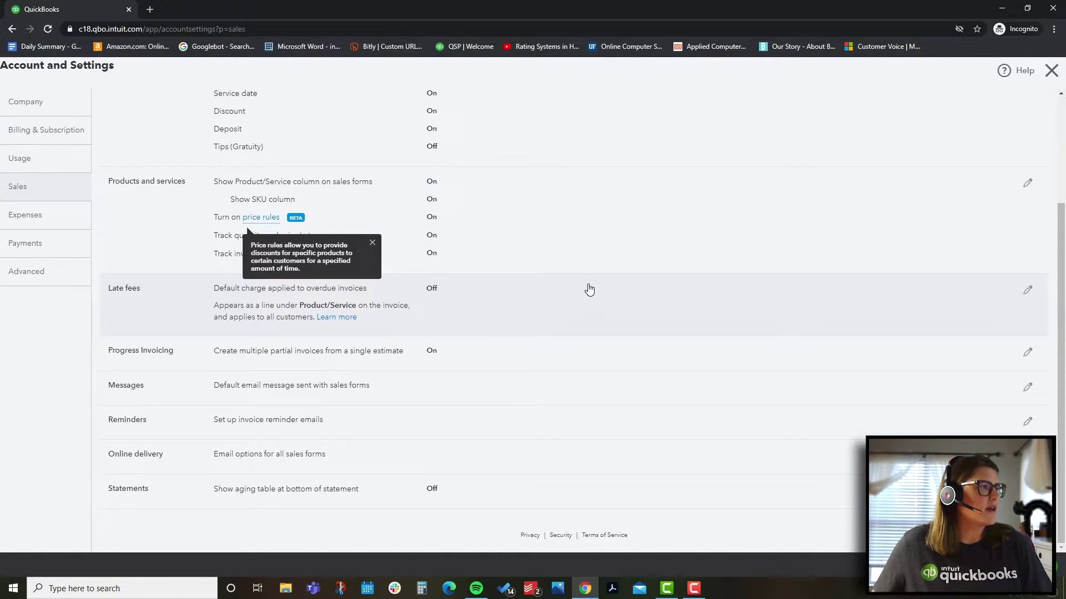
# - Turn on the default late fee for overdue invoices, review its options with the flat fee type, and cancel the change
pyautogui.click(1028, 290)
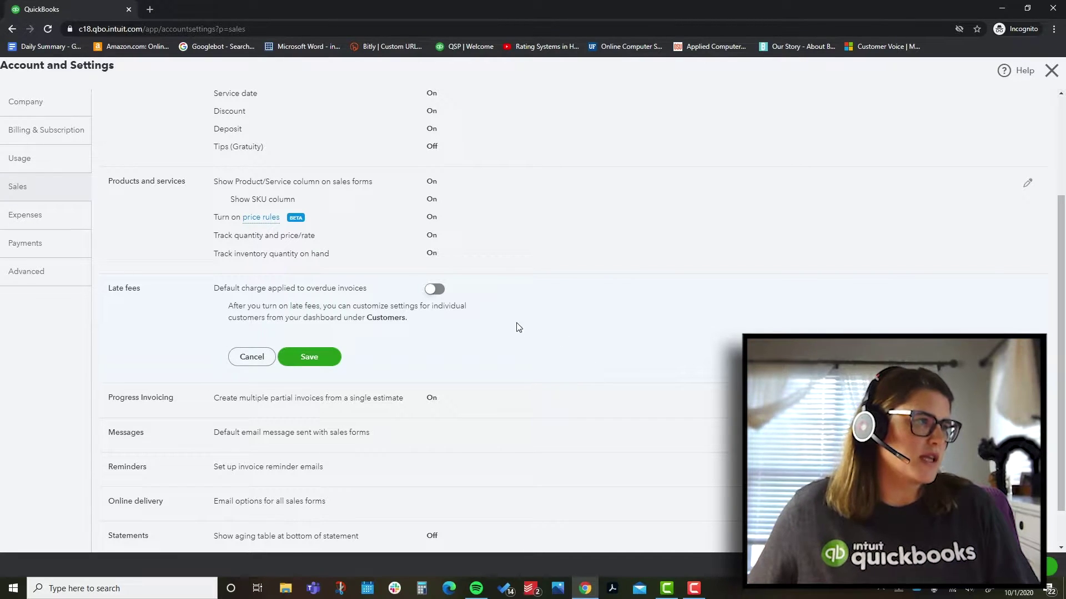
pyautogui.click(436, 294)
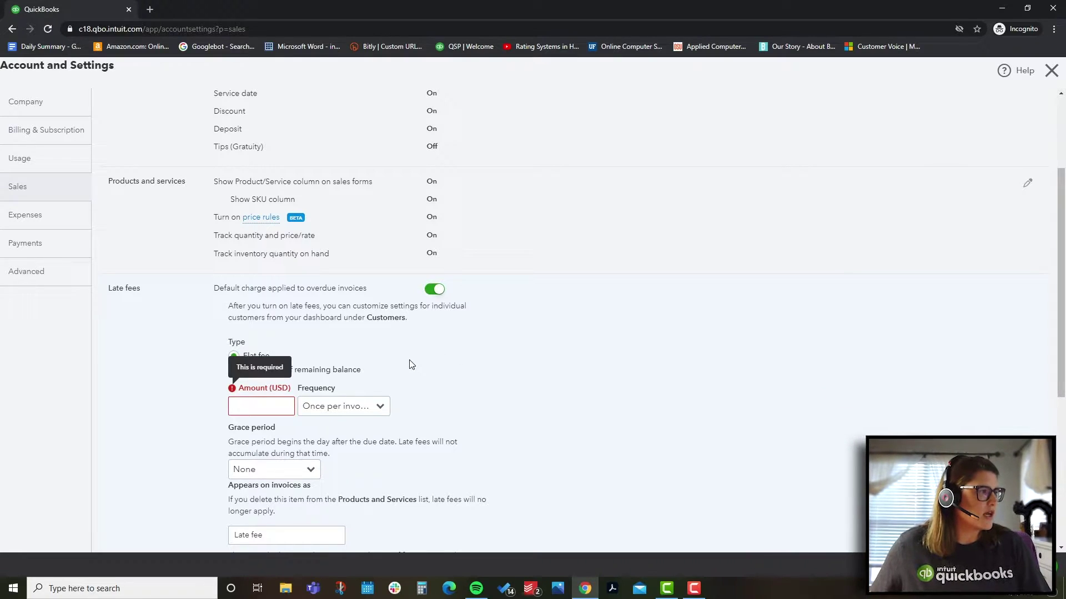
pyautogui.scroll(-3, 411, 364)
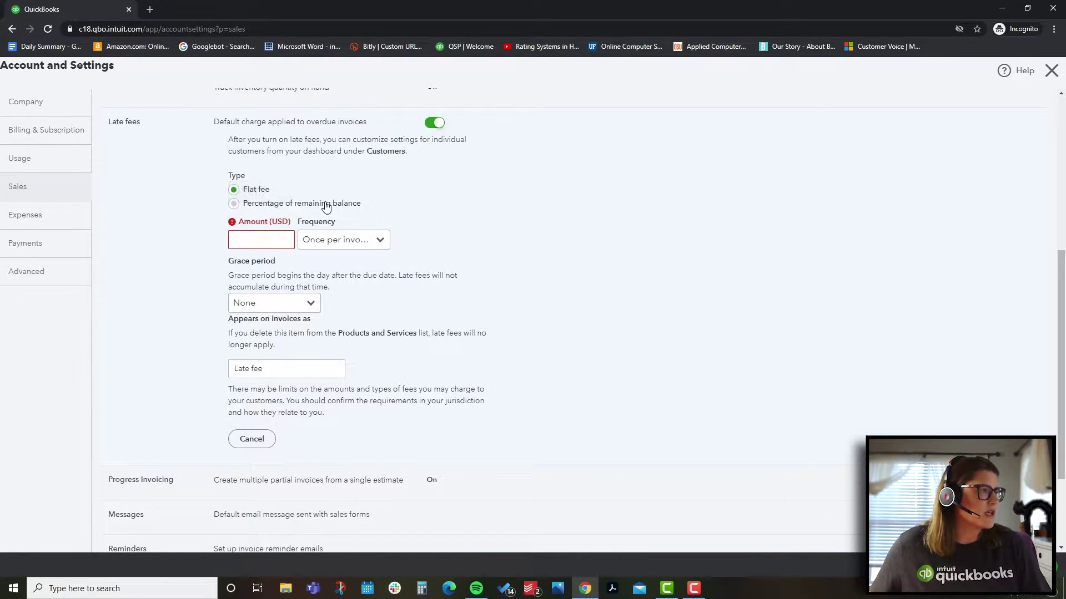
pyautogui.click(247, 191)
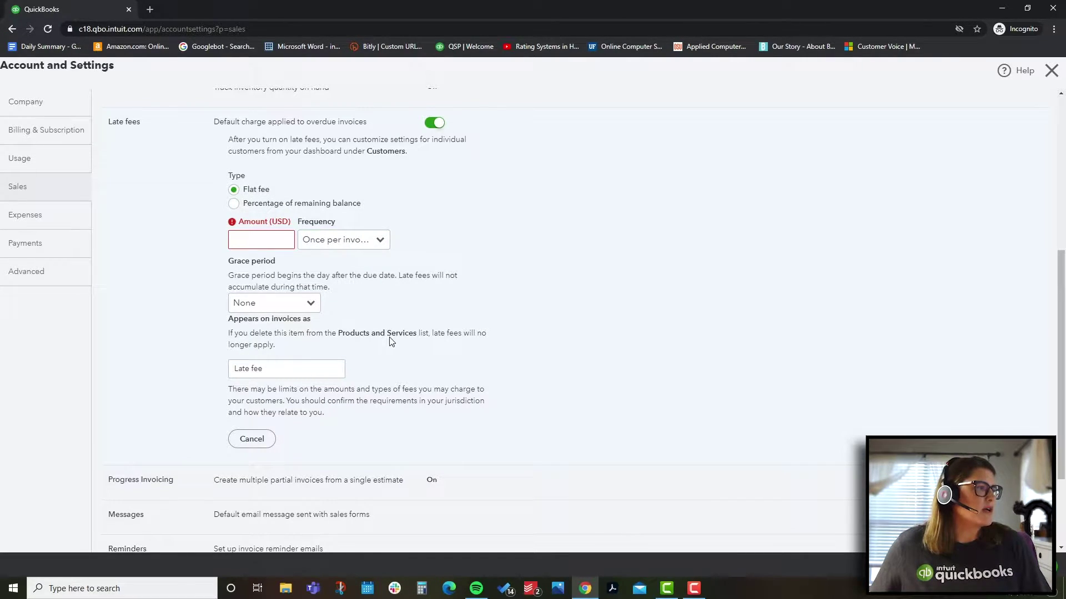
pyautogui.scroll(-2, 371, 352)
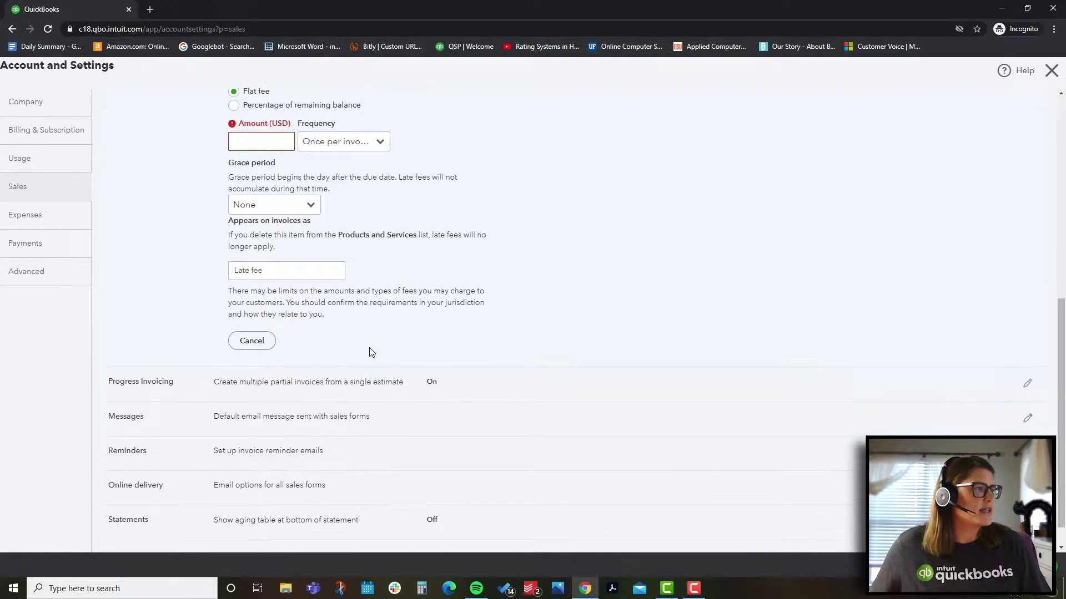
pyautogui.click(268, 336)
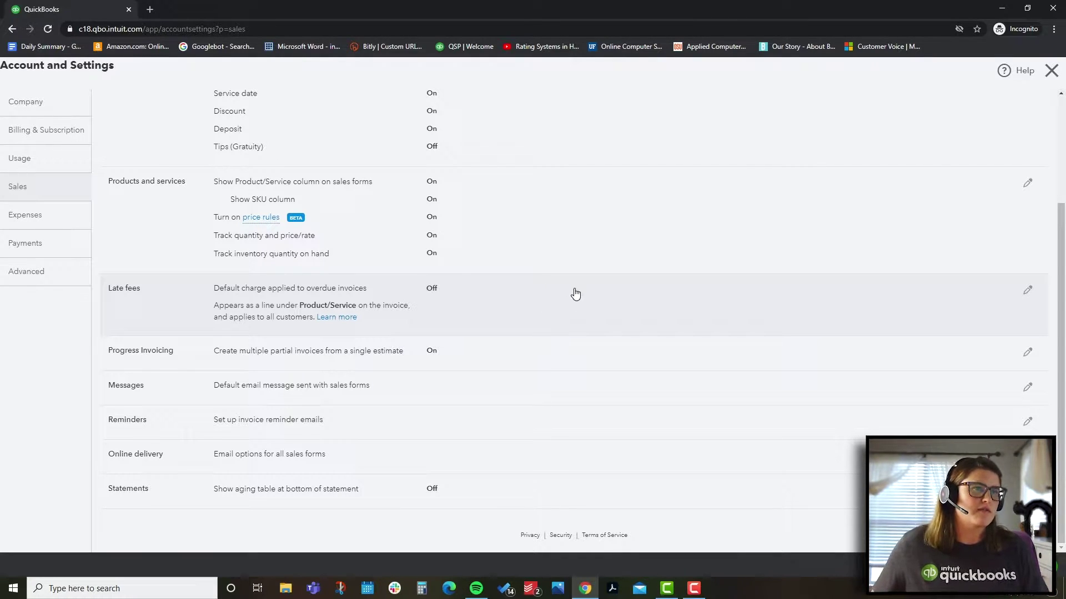
# - Save Progress Invoicing turned on, and review the default email message for sales forms without saving any edits
pyautogui.click(1028, 355)
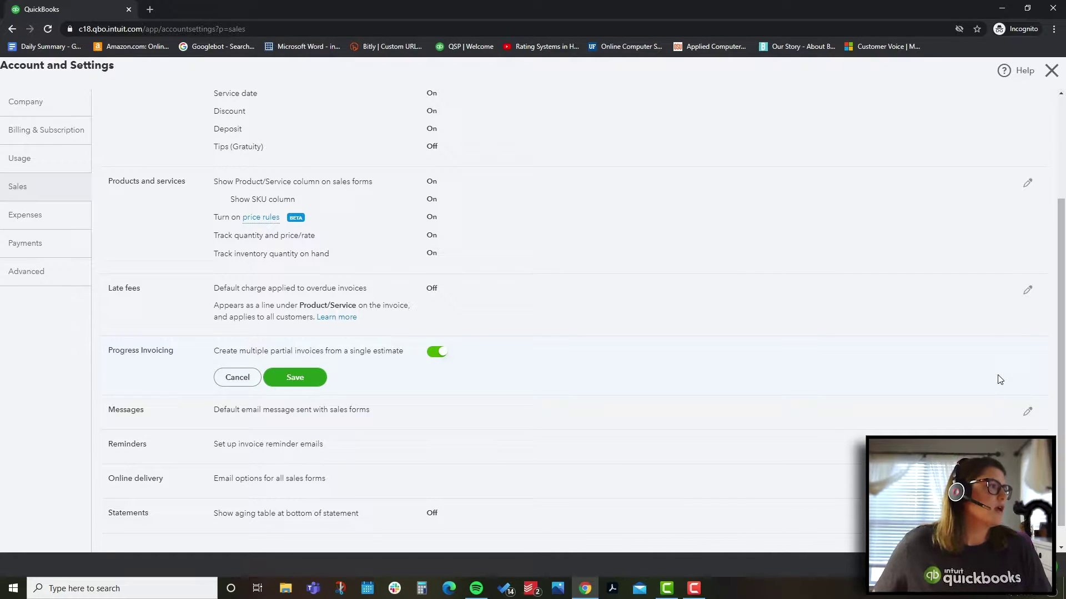
pyautogui.click(307, 379)
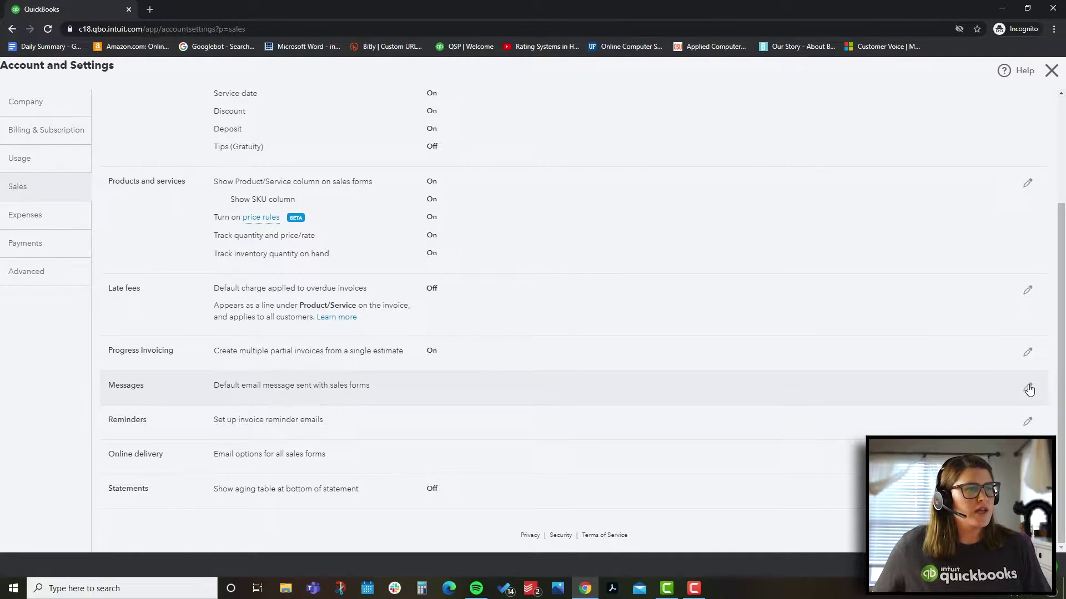
pyautogui.click(1028, 389)
pyautogui.scroll(-2, 730, 351)
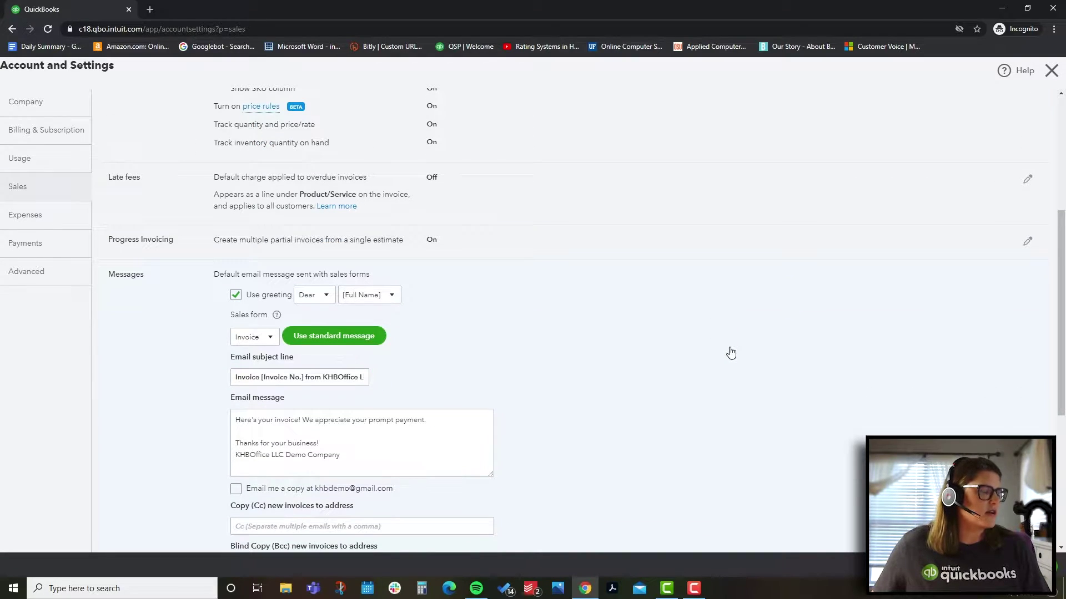
pyautogui.scroll(-3, 730, 352)
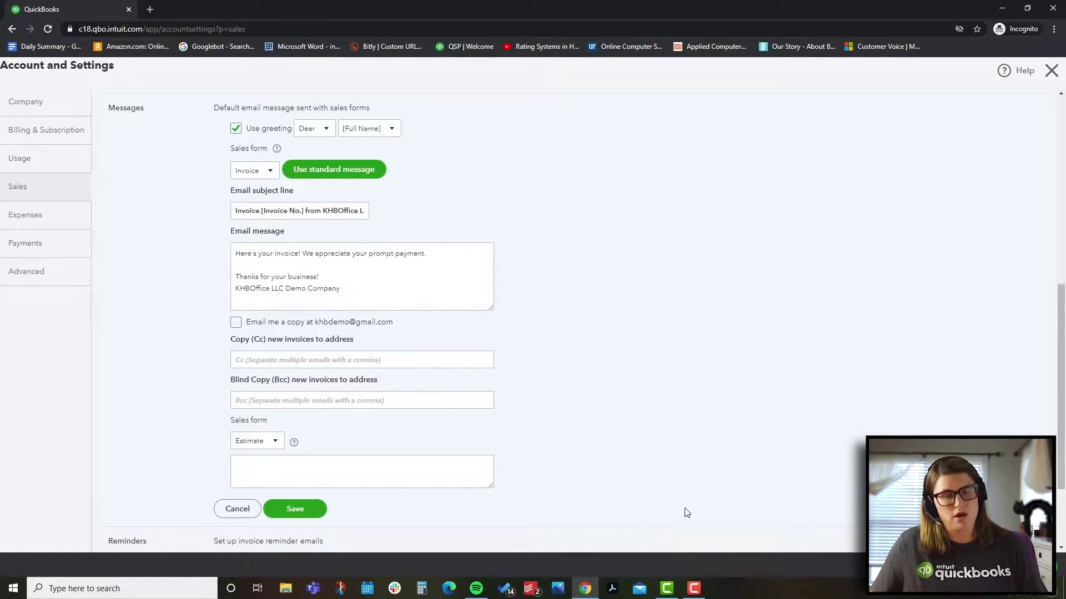
pyautogui.click(405, 476)
pyautogui.click(289, 400)
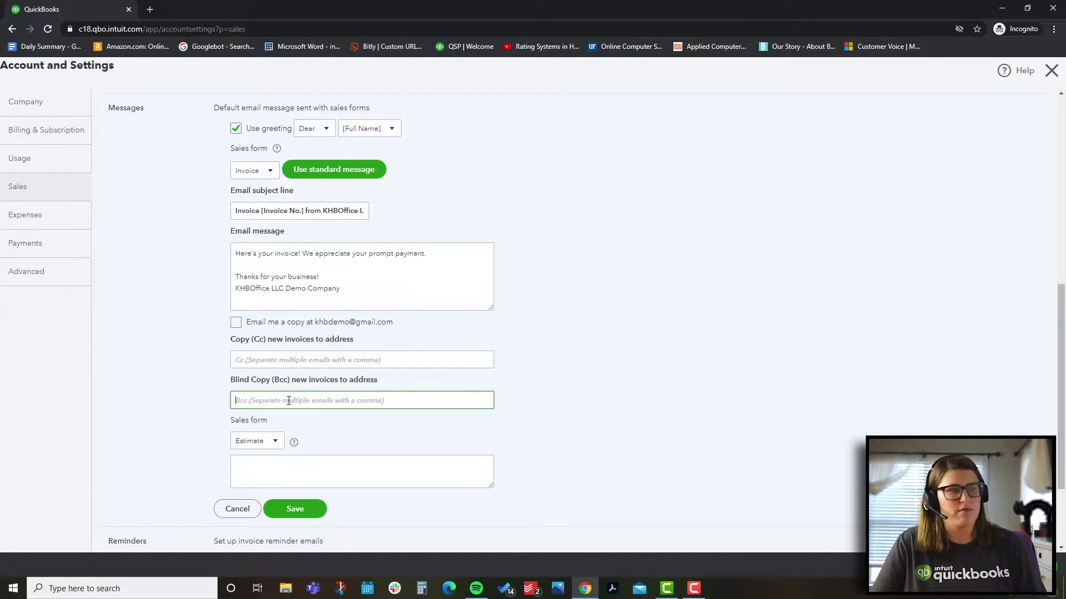
pyautogui.click(238, 508)
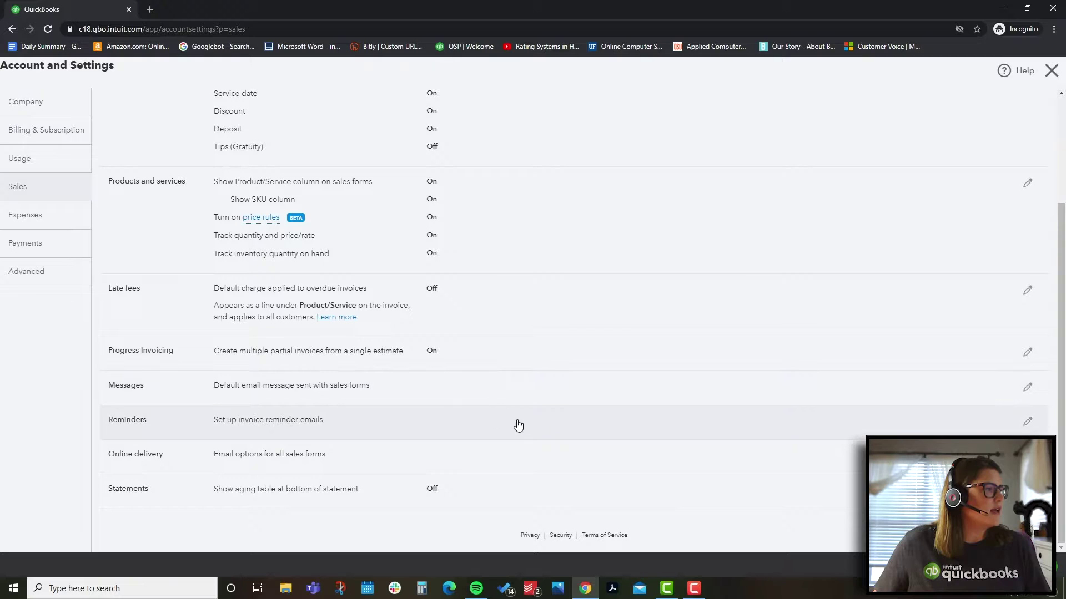
# - Review the invoice reminder email's greeting, subject and message settings, and close them without saving
pyautogui.click(1026, 430)
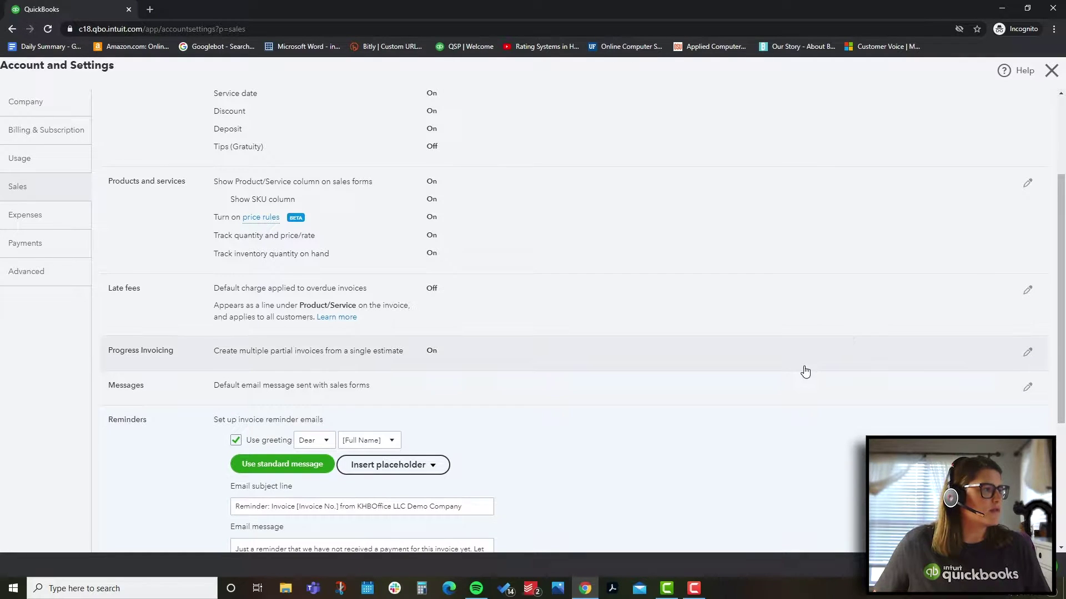
pyautogui.scroll(-4, 805, 372)
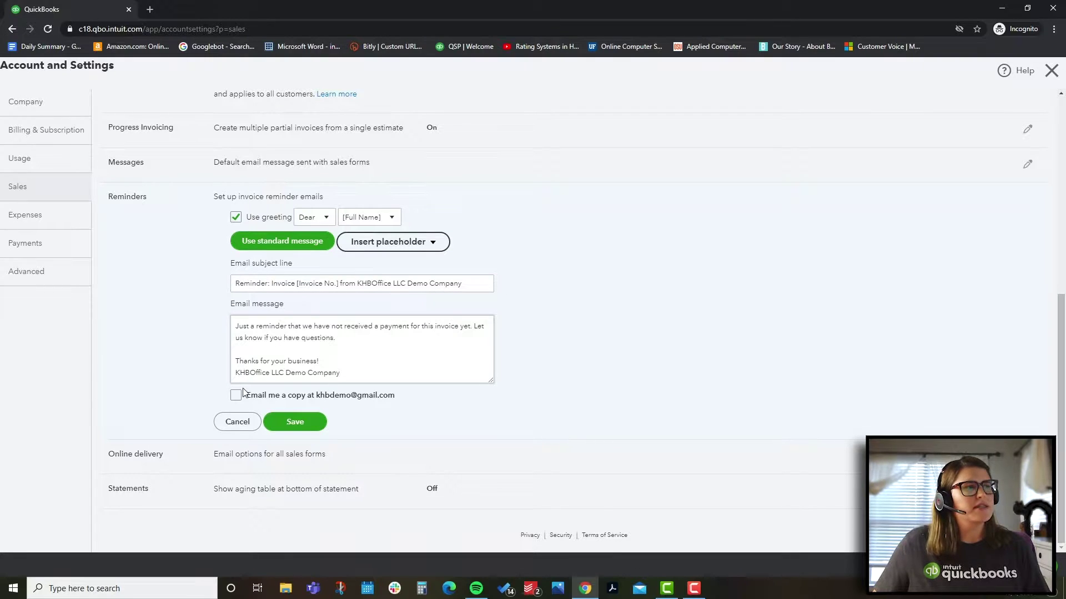
pyautogui.click(247, 431)
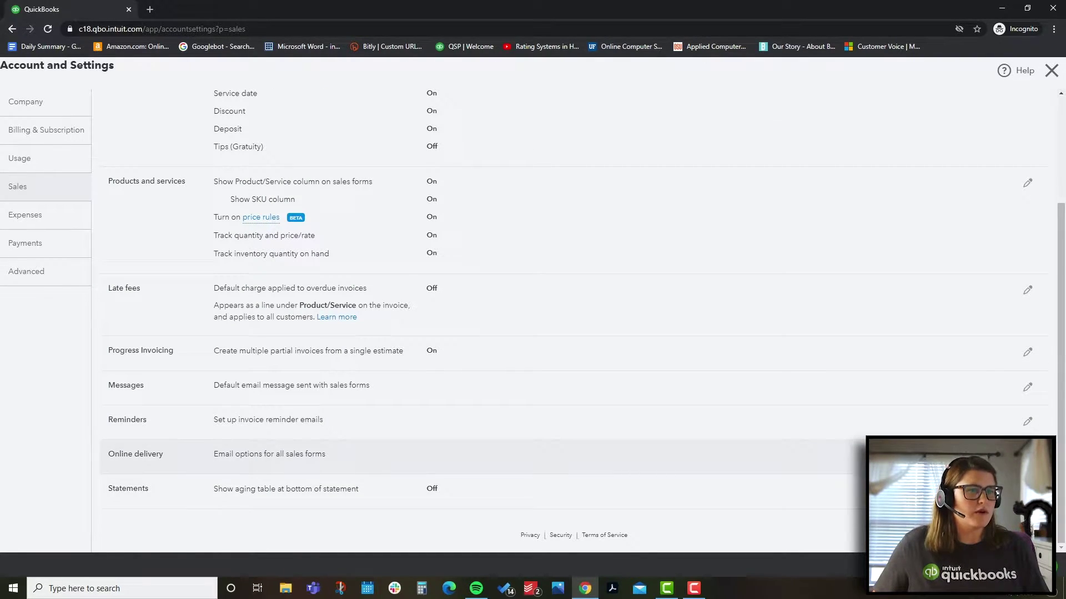
# - Review the online delivery email options and the statement options for sales forms, and close them without saving
pyautogui.click(1027, 456)
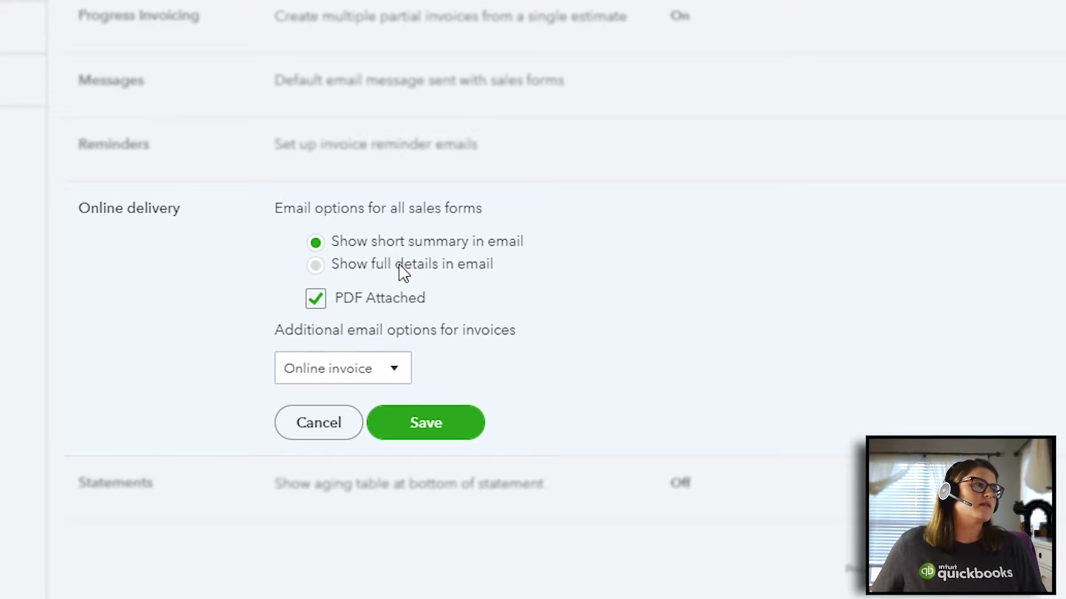
pyautogui.click(323, 424)
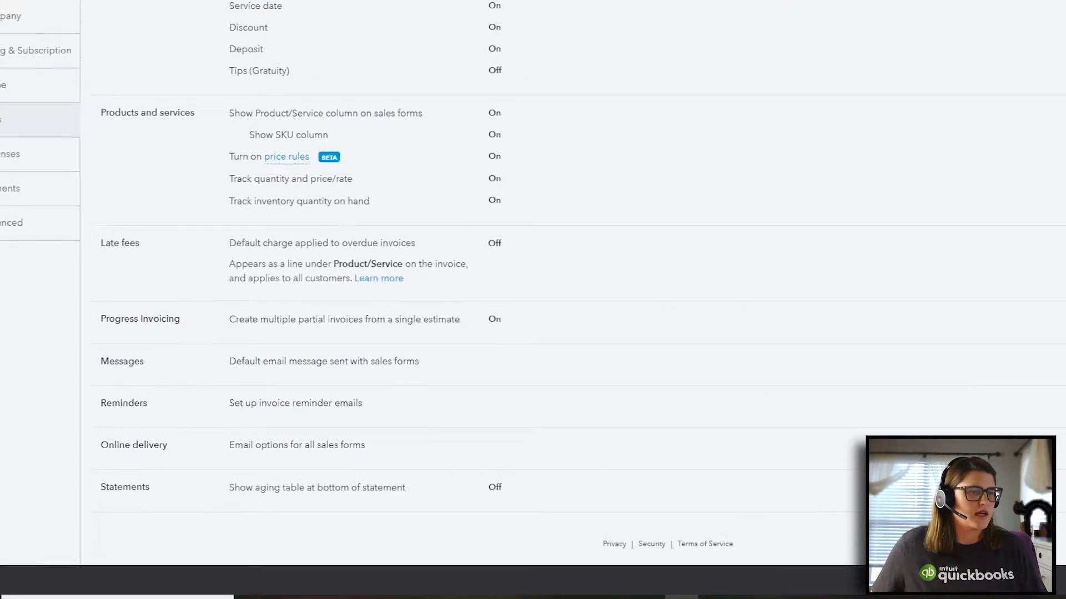
pyautogui.click(924, 487)
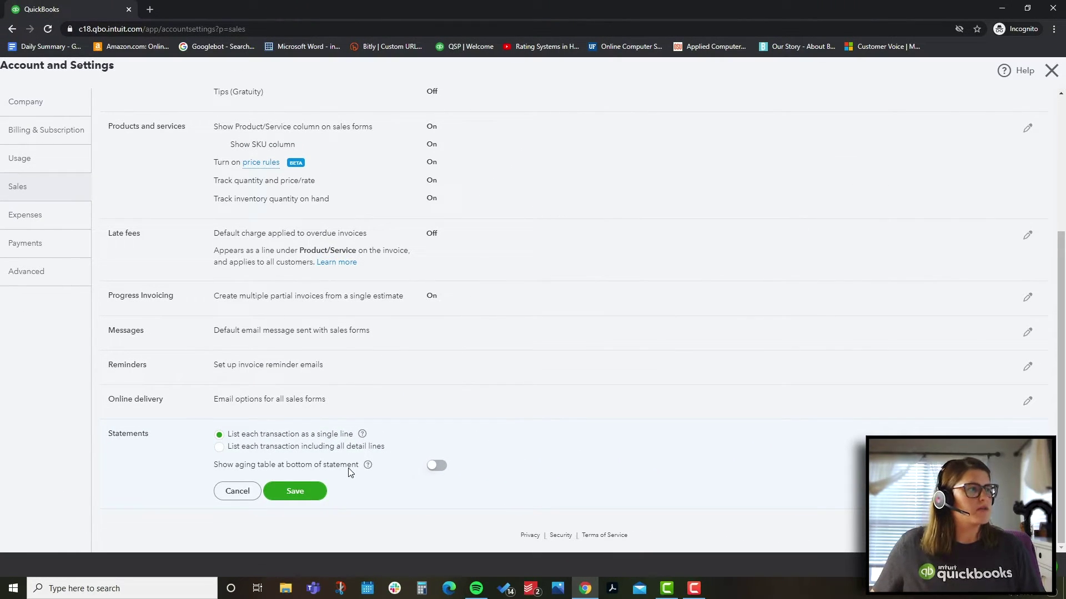
pyautogui.click(354, 411)
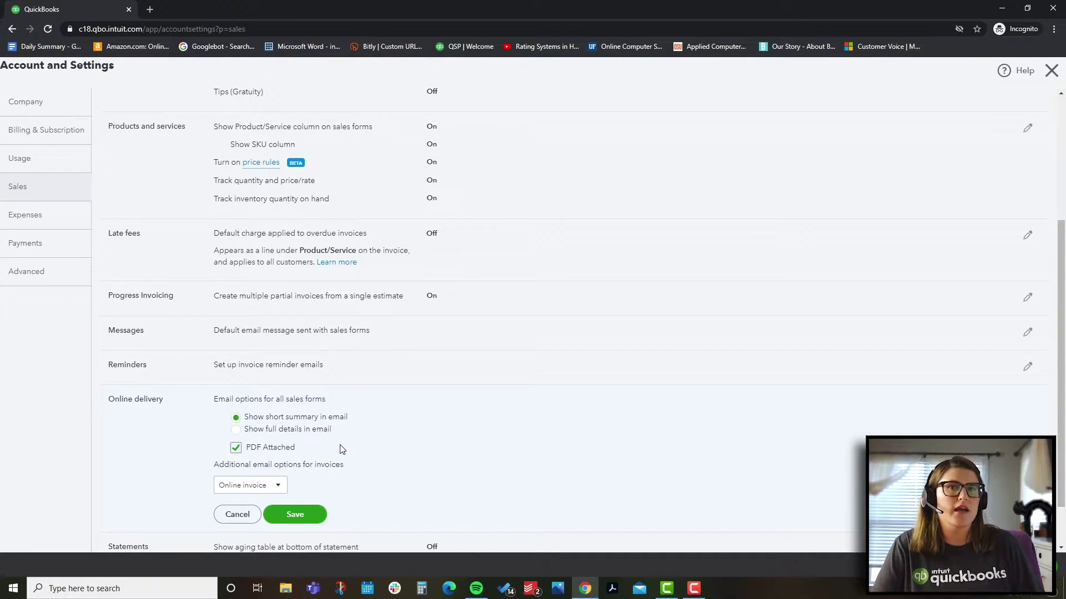
pyautogui.click(236, 514)
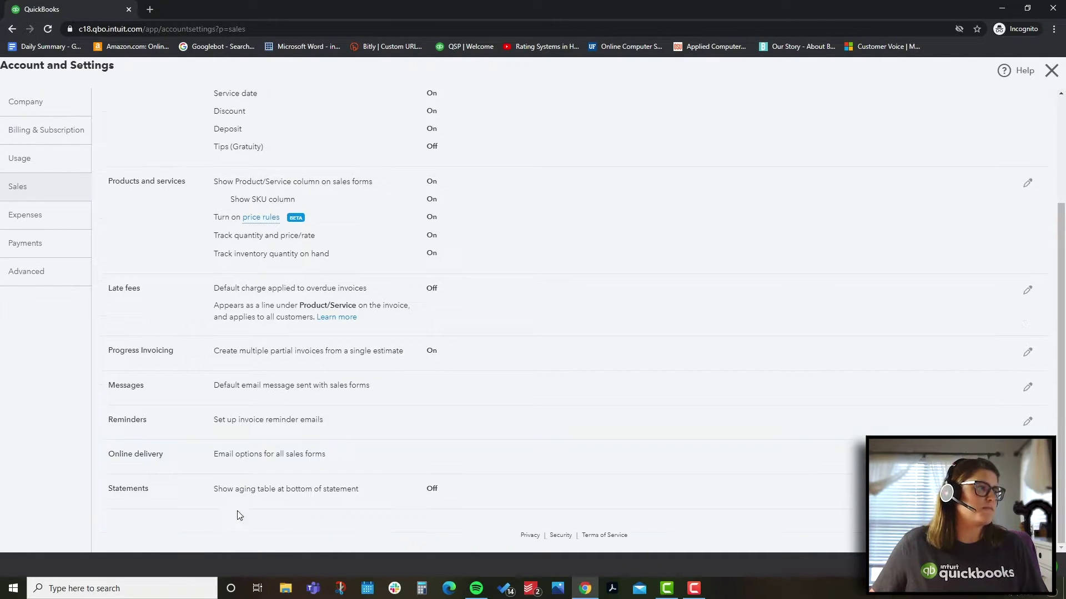
# - In the Expenses settings, turn on markup with a default rate and charging sales tax for billable expenses and items
pyautogui.click(34, 213)
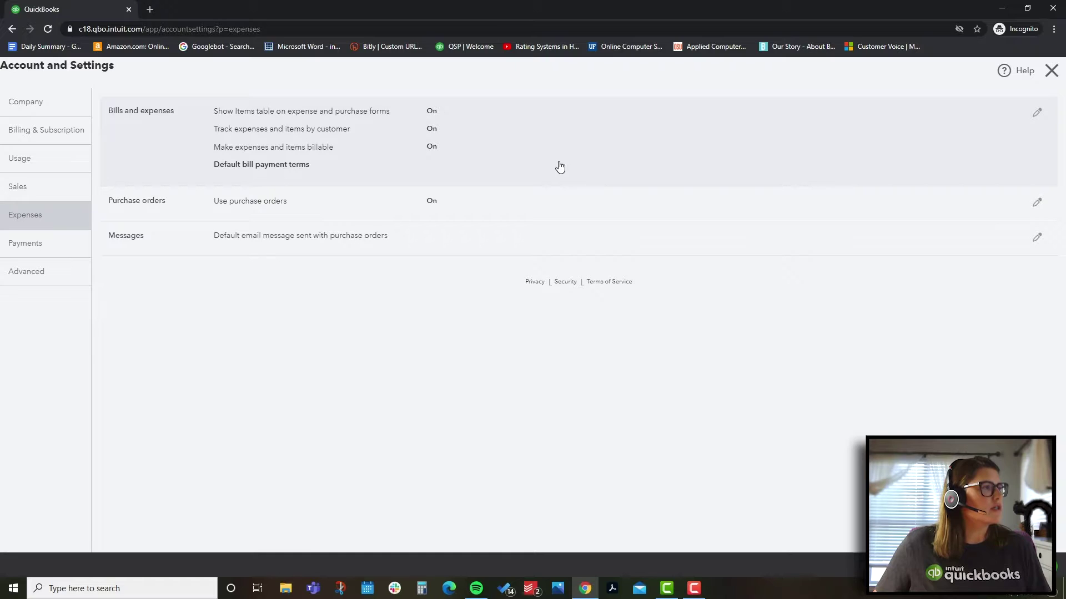
pyautogui.click(1037, 113)
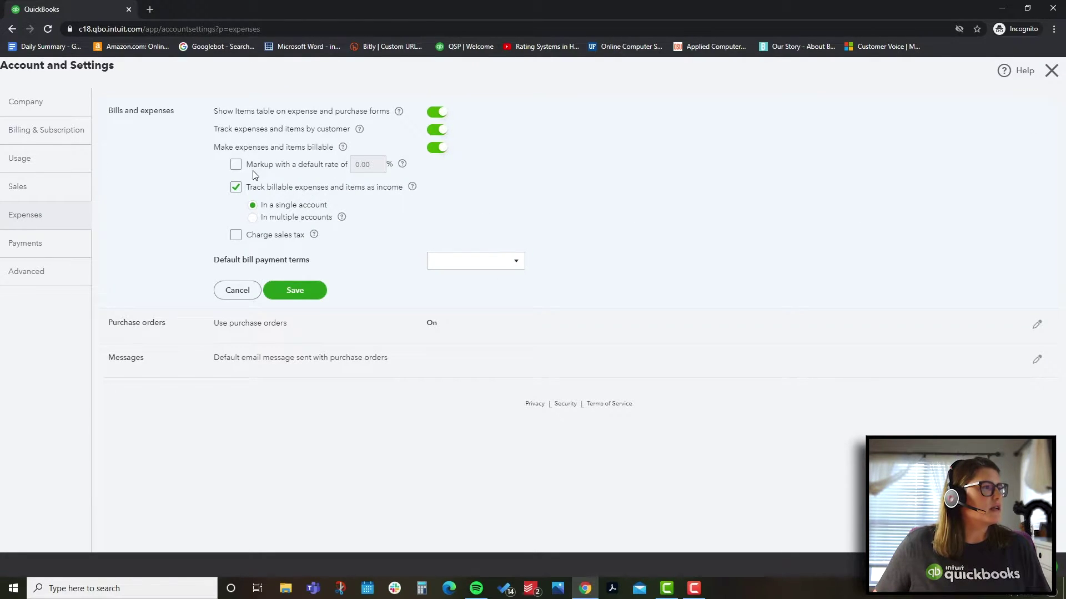
pyautogui.click(235, 164)
pyautogui.click(373, 162)
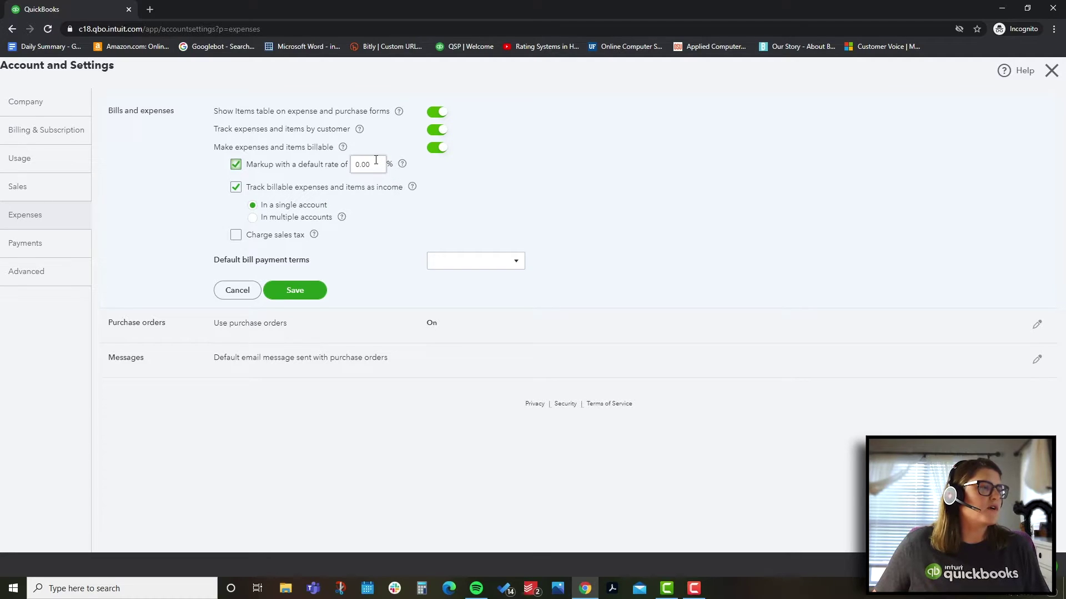
pyautogui.moveTo(375, 161); pyautogui.dragTo(352, 164)
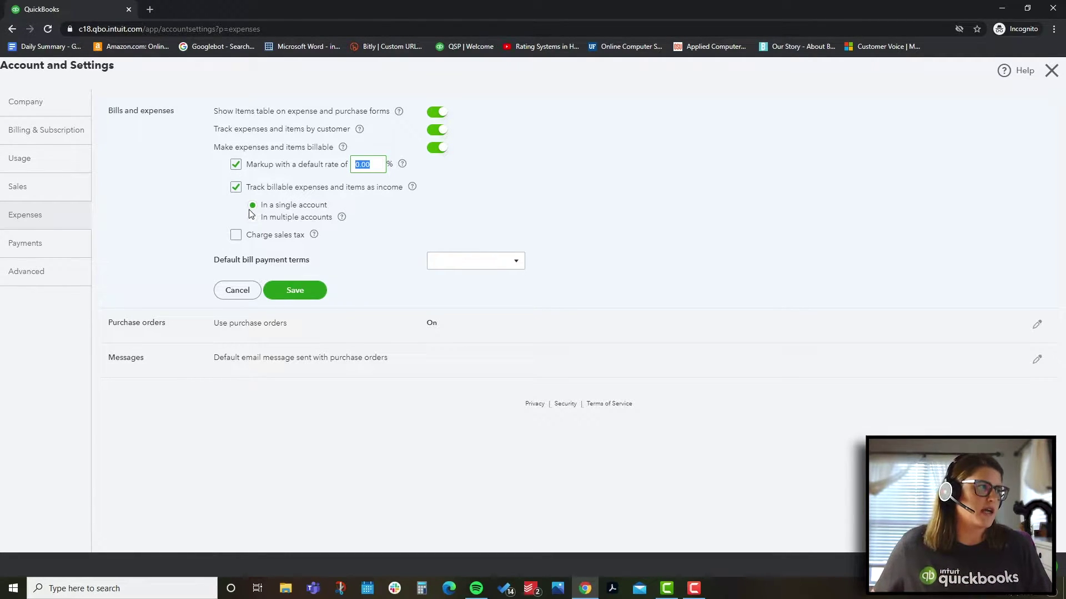
pyautogui.click(241, 237)
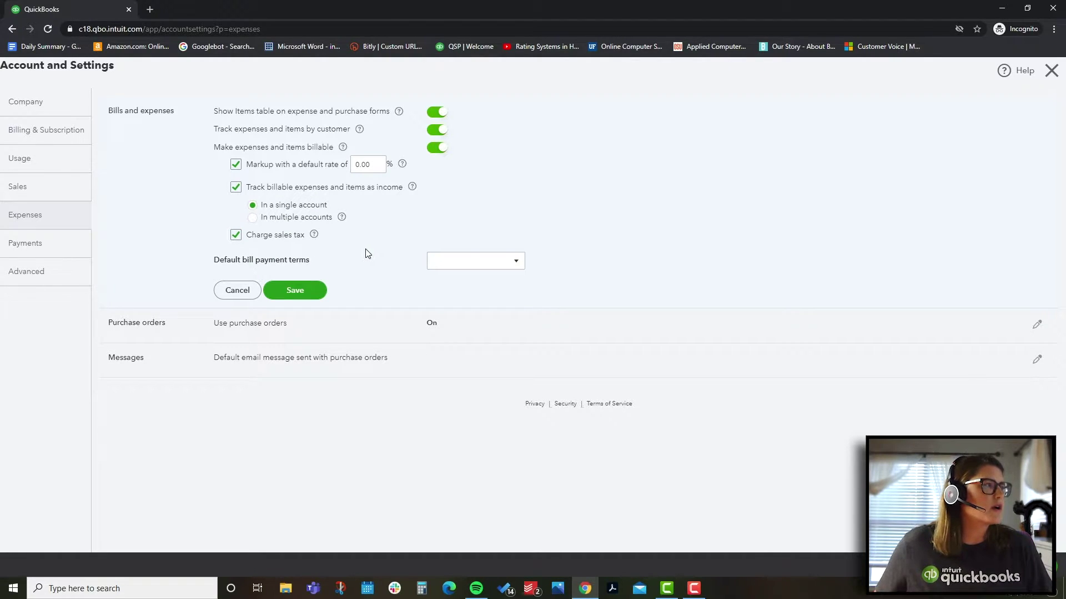
pyautogui.click(313, 235)
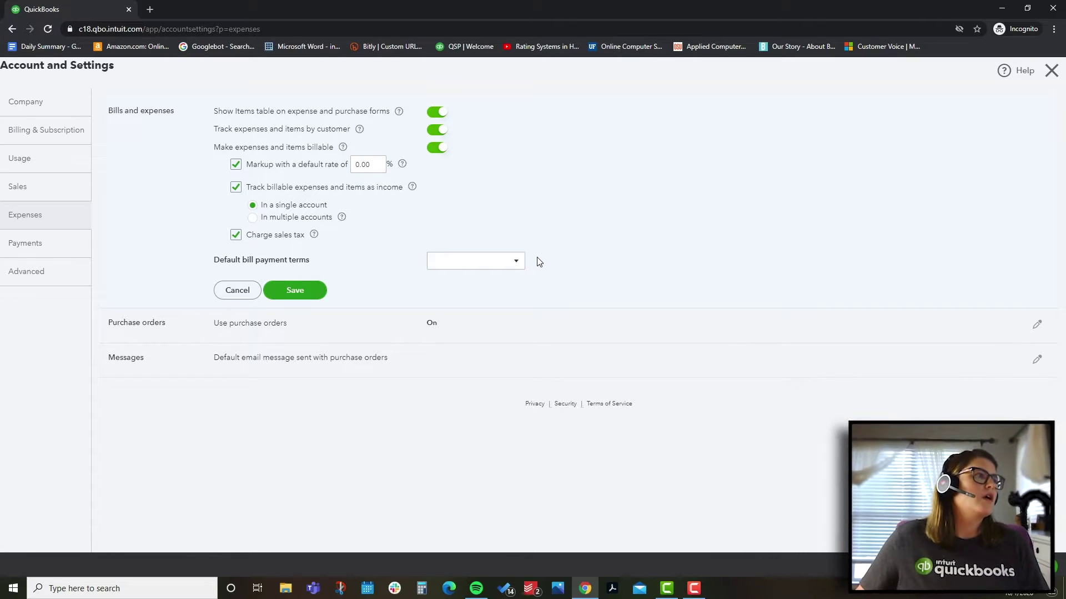
# - Set the default bill payment terms to Net 15 and save the bills and expenses settings
pyautogui.click(519, 263)
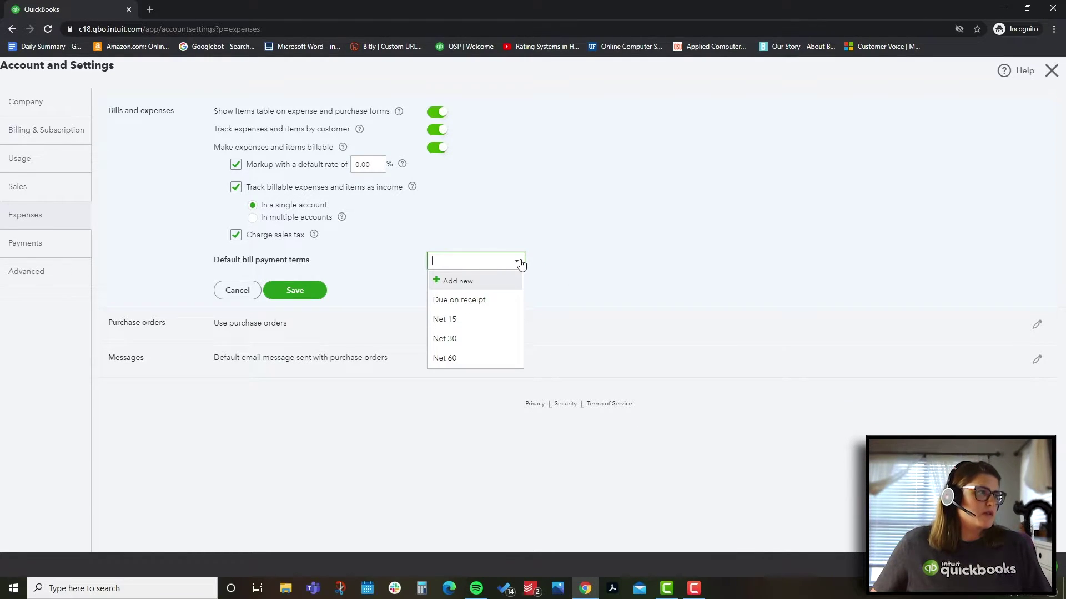
pyautogui.click(488, 318)
pyautogui.click(576, 269)
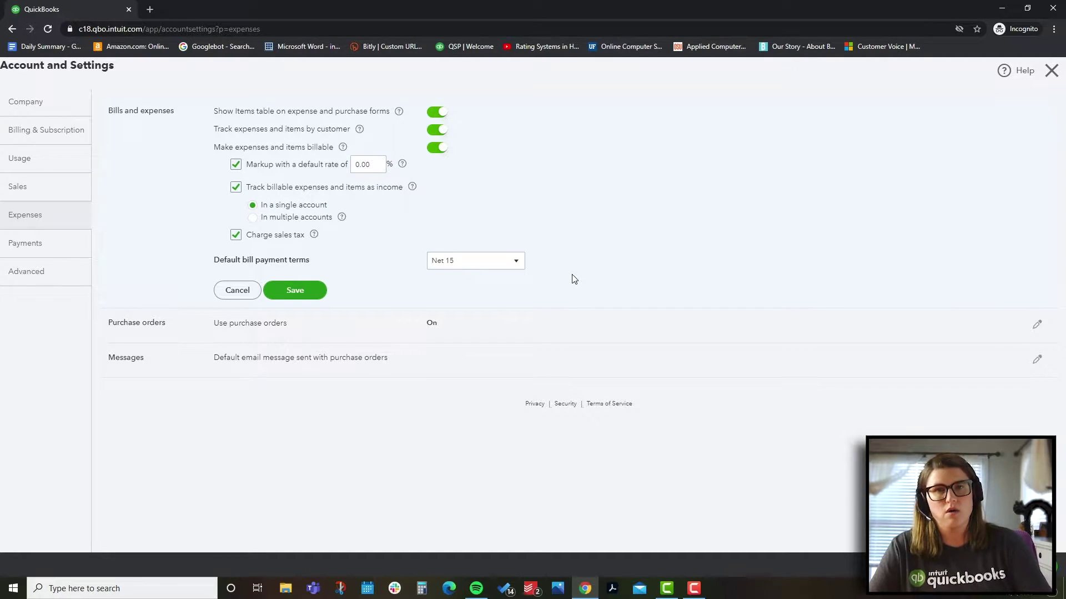
pyautogui.click(297, 290)
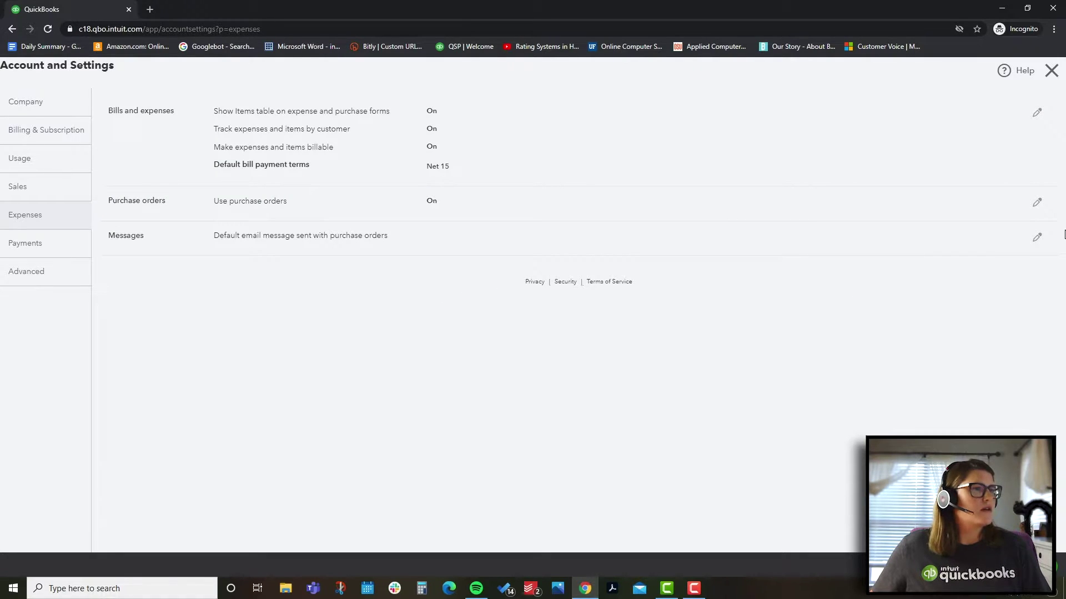
# - Turn on custom transaction numbers for purchase orders, leave the default message blank, and save
pyautogui.click(1037, 203)
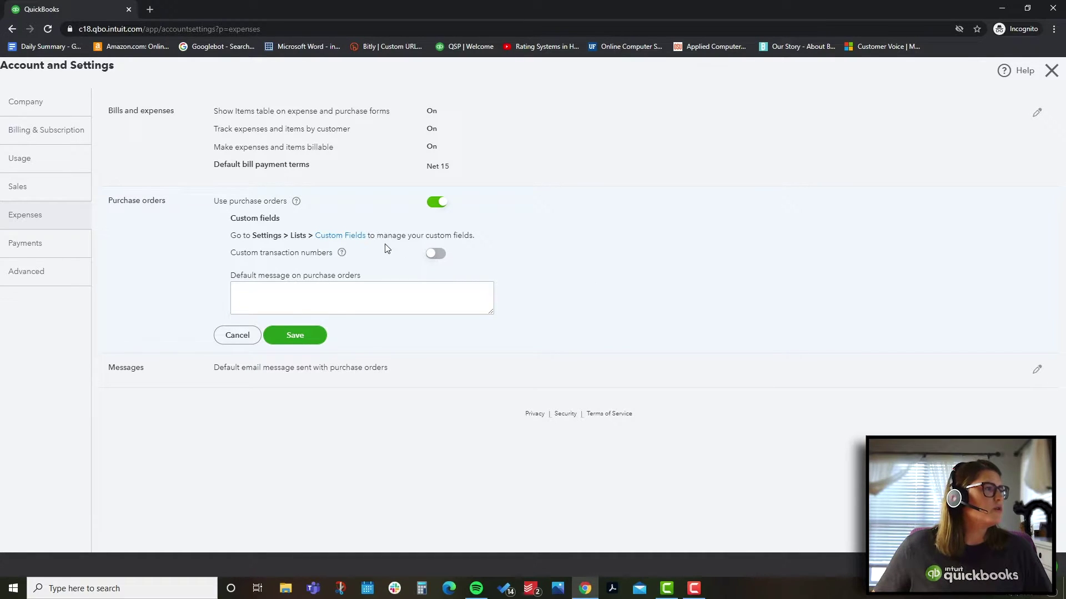
pyautogui.click(438, 255)
pyautogui.click(438, 291)
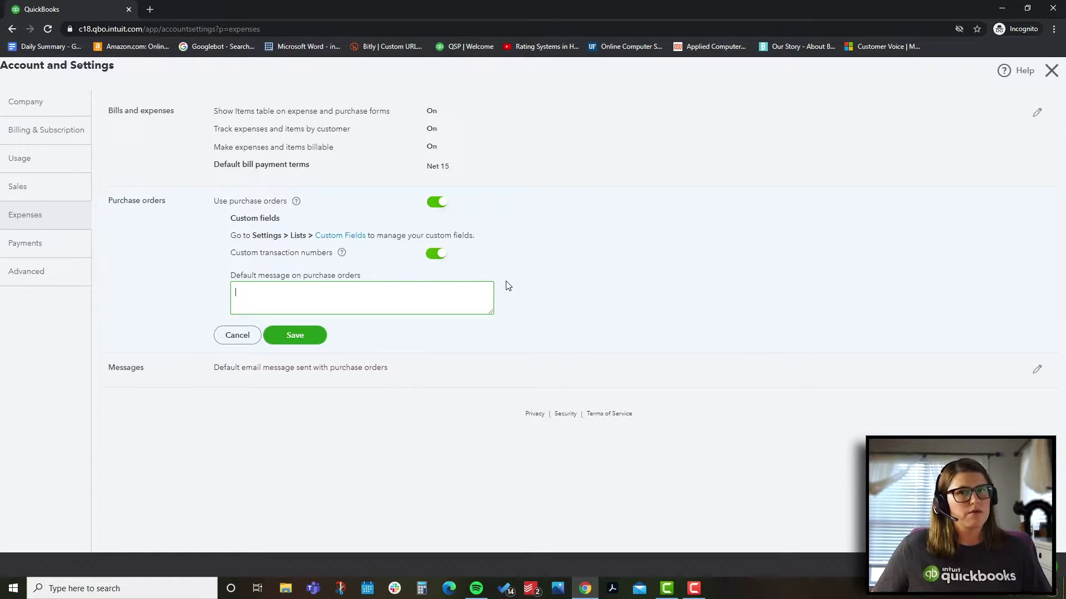
pyautogui.click(318, 334)
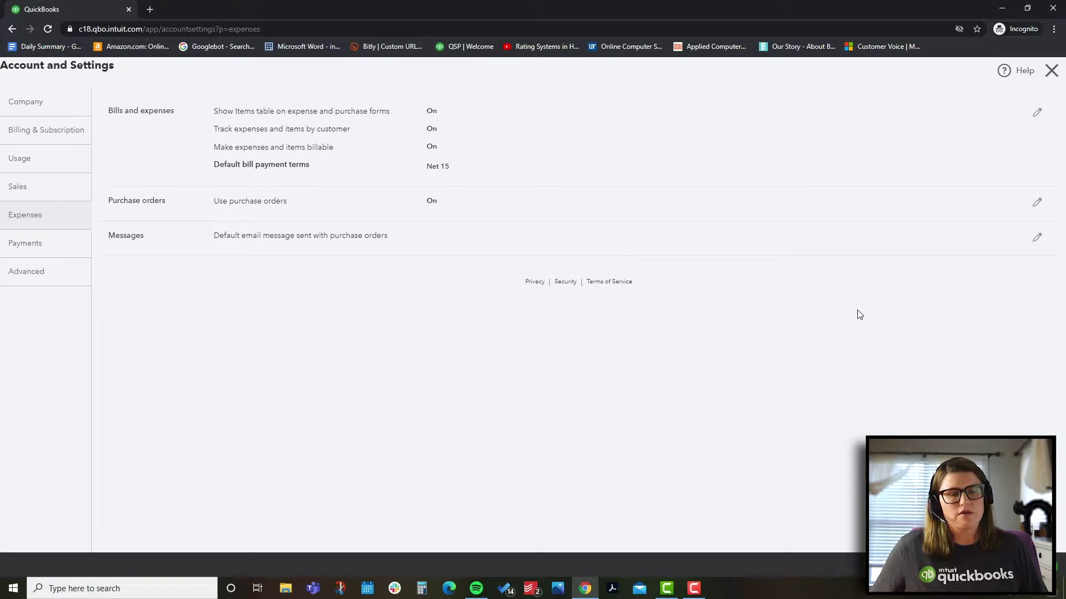
# - Turn on emailing yourself a copy of the default purchase order message, and save
pyautogui.click(1035, 238)
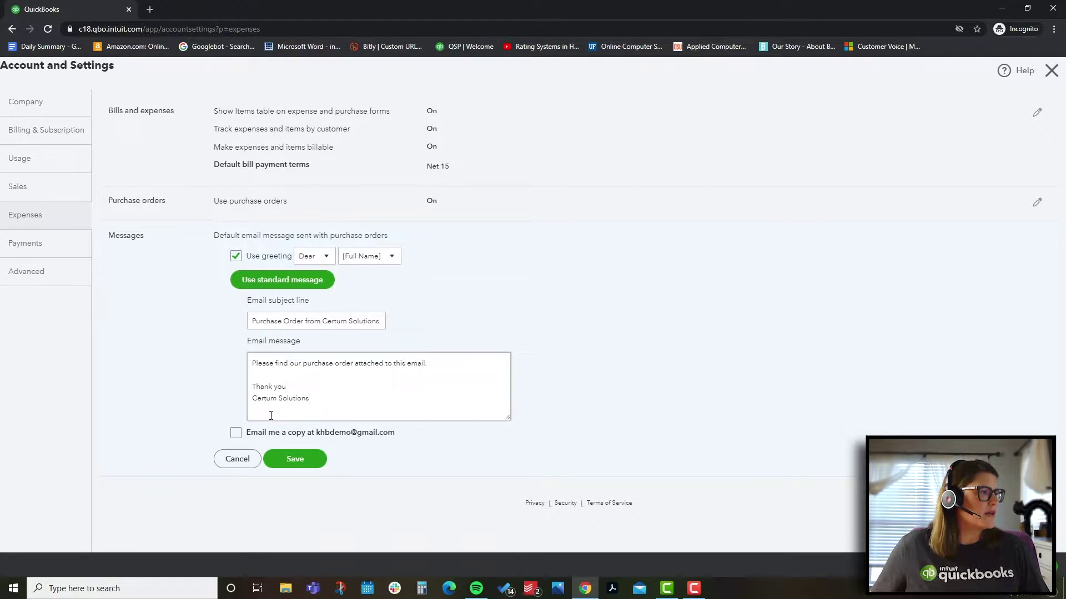
pyautogui.click(235, 434)
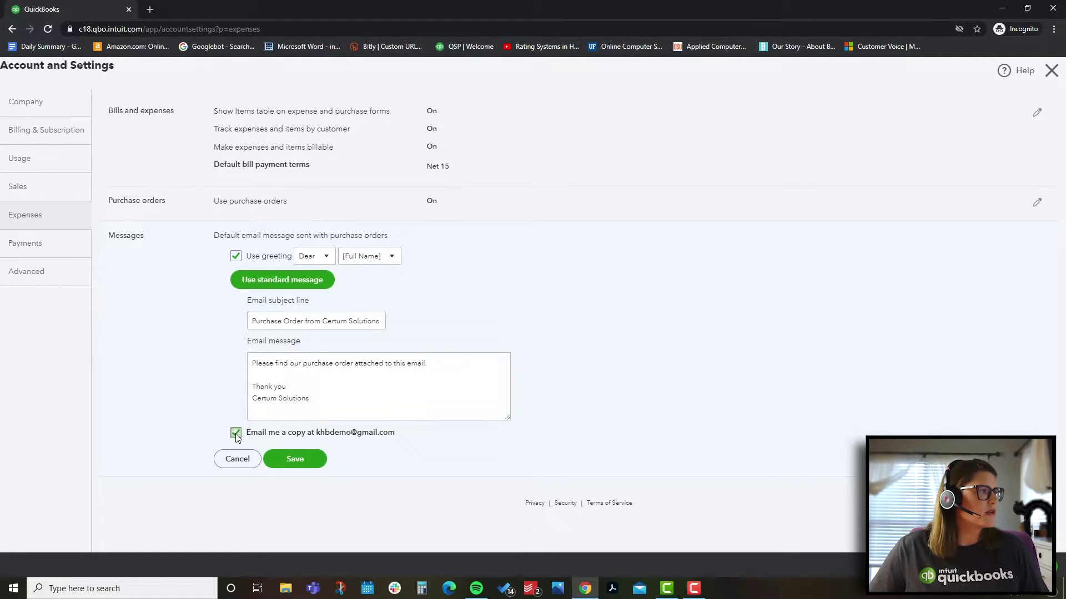
pyautogui.click(290, 461)
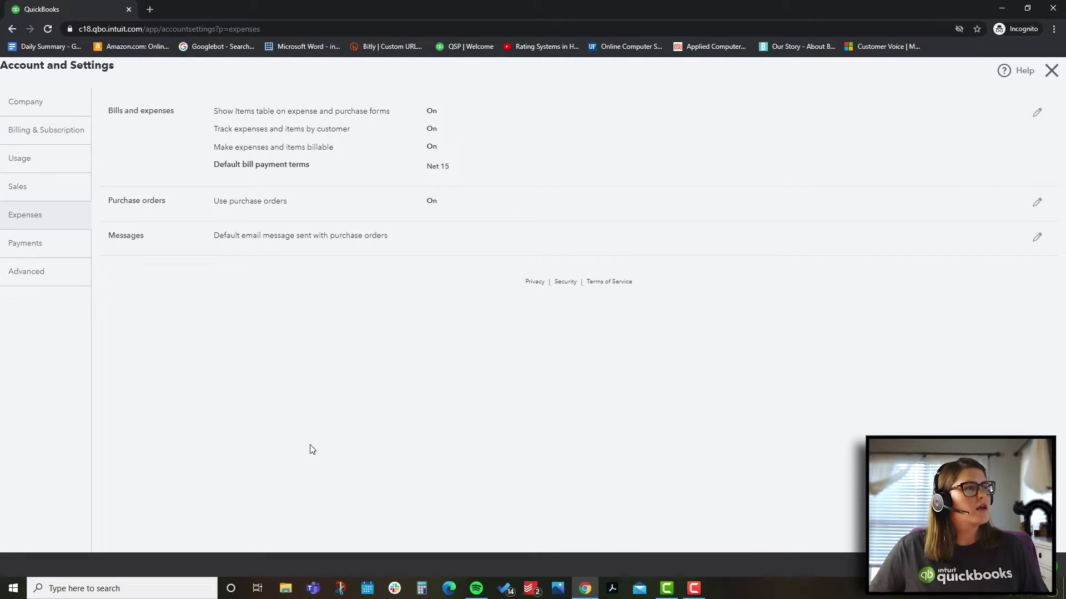
# - View the Payments settings, and examine the fiscal year and accounting method options in the Advanced accounting settings
pyautogui.click(38, 245)
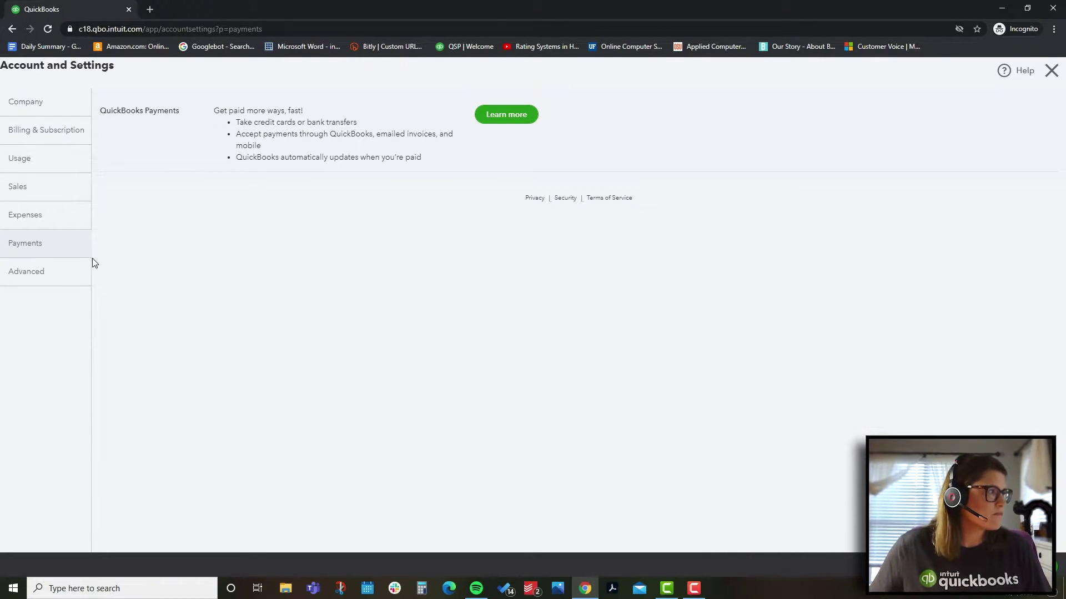
pyautogui.click(67, 285)
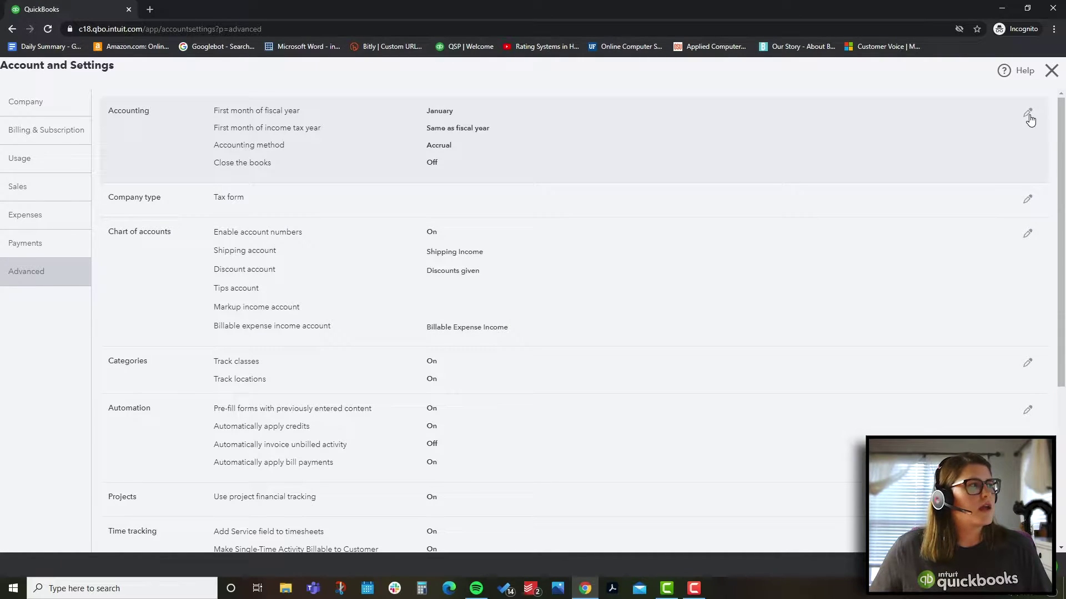
pyautogui.click(1028, 115)
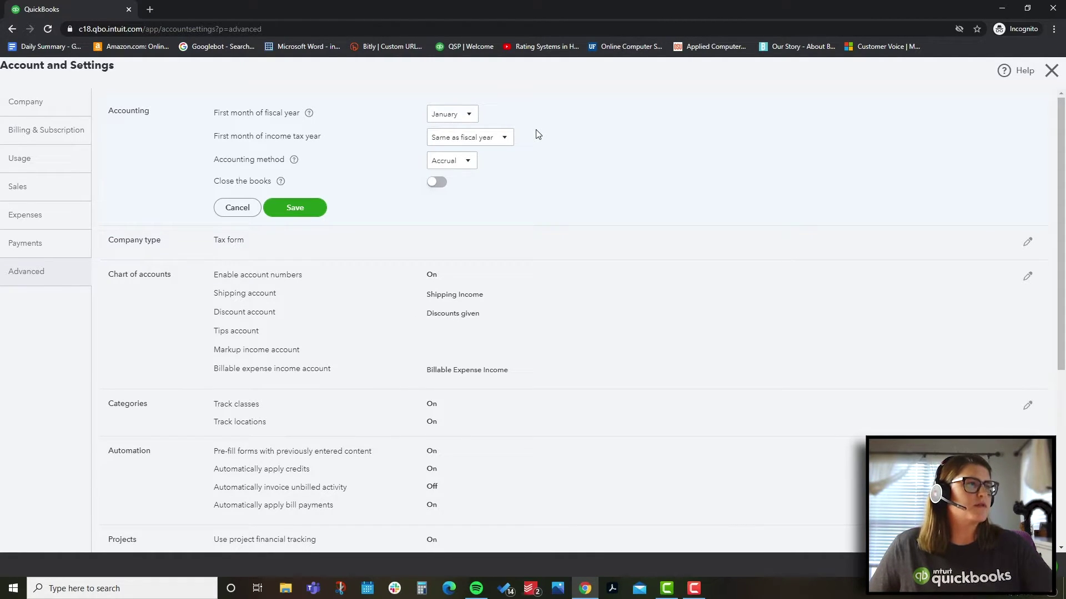
pyautogui.click(468, 167)
pyautogui.click(469, 167)
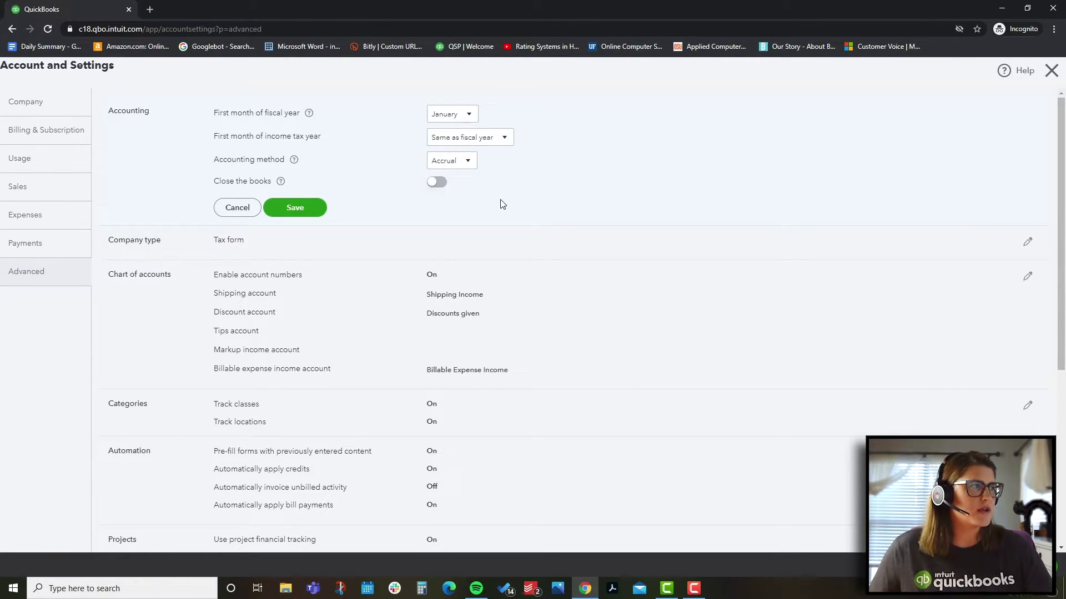
# - Try closing the books as of 12/31/2019 with changes allowed after viewing a warning and entering password, and cancel the edits
pyautogui.click(436, 183)
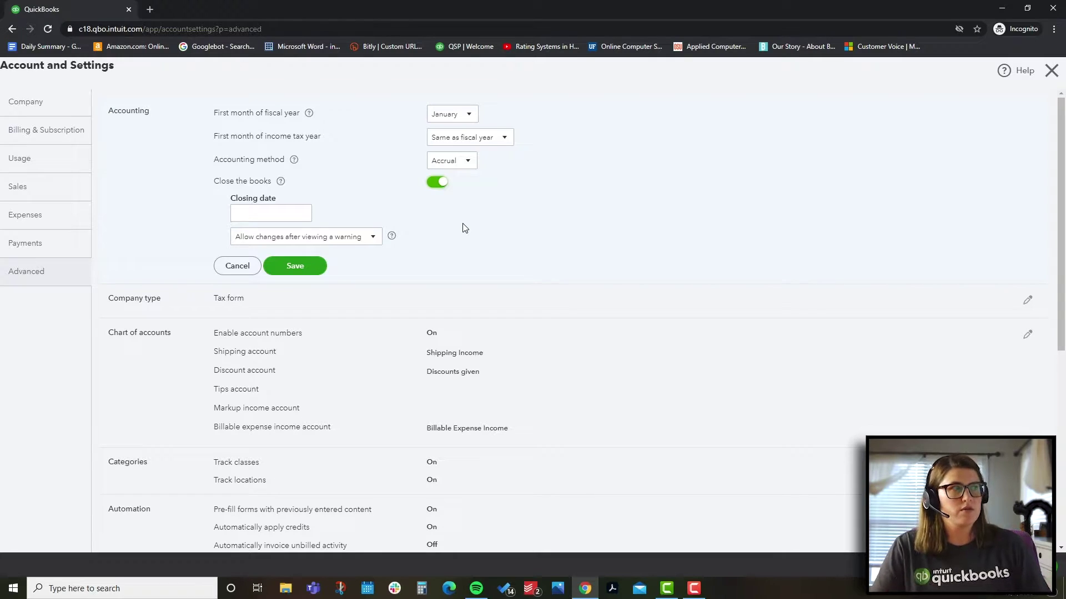
pyautogui.click(287, 214)
pyautogui.write('12/31/2019')
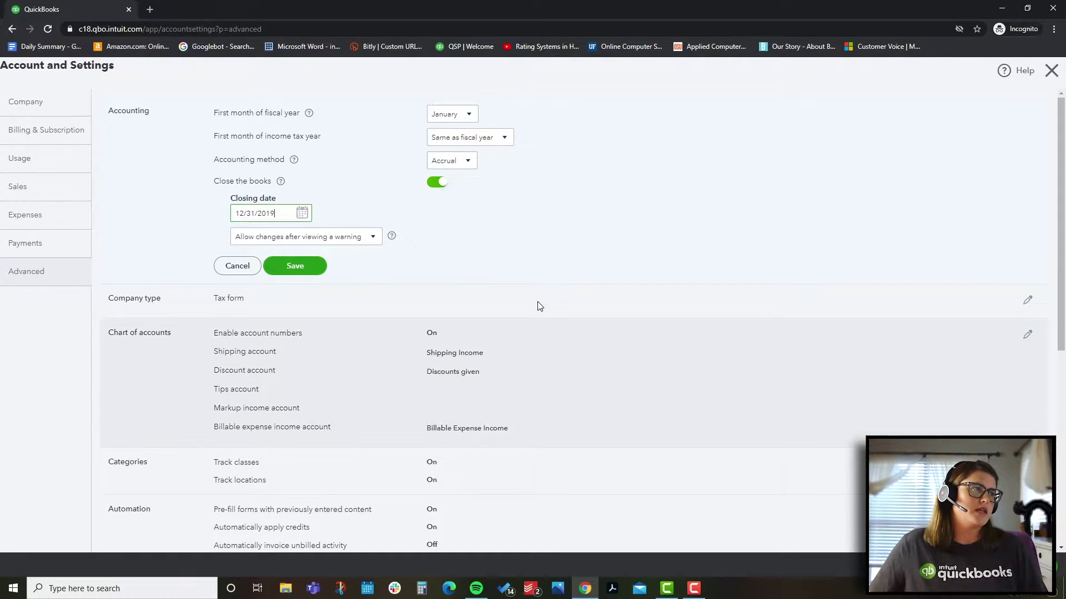
pyautogui.click(481, 232)
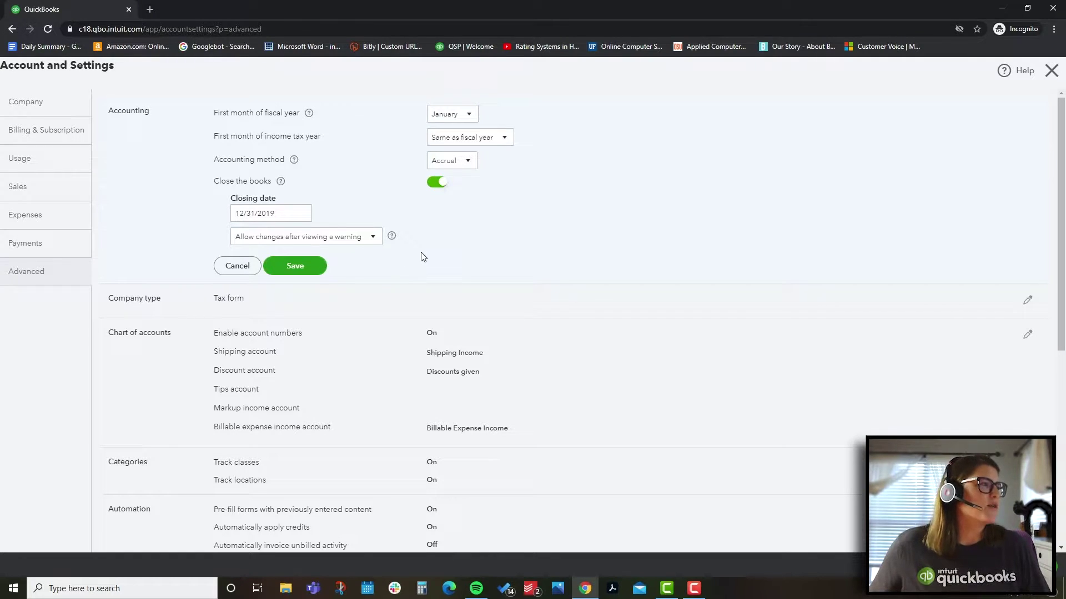
pyautogui.click(371, 243)
pyautogui.click(375, 273)
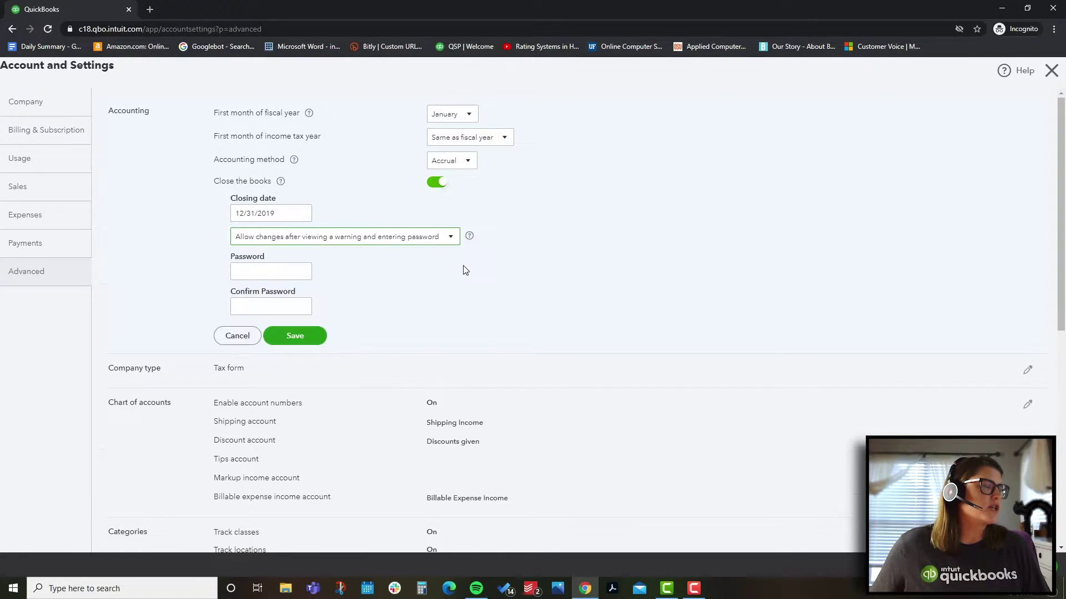
pyautogui.click(290, 271)
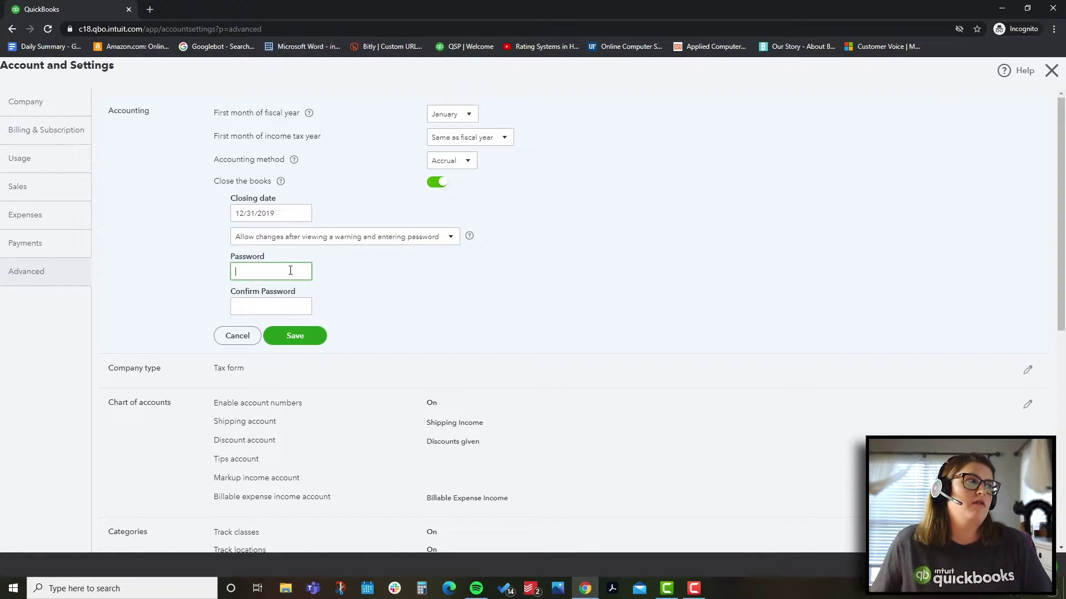
pyautogui.click(248, 345)
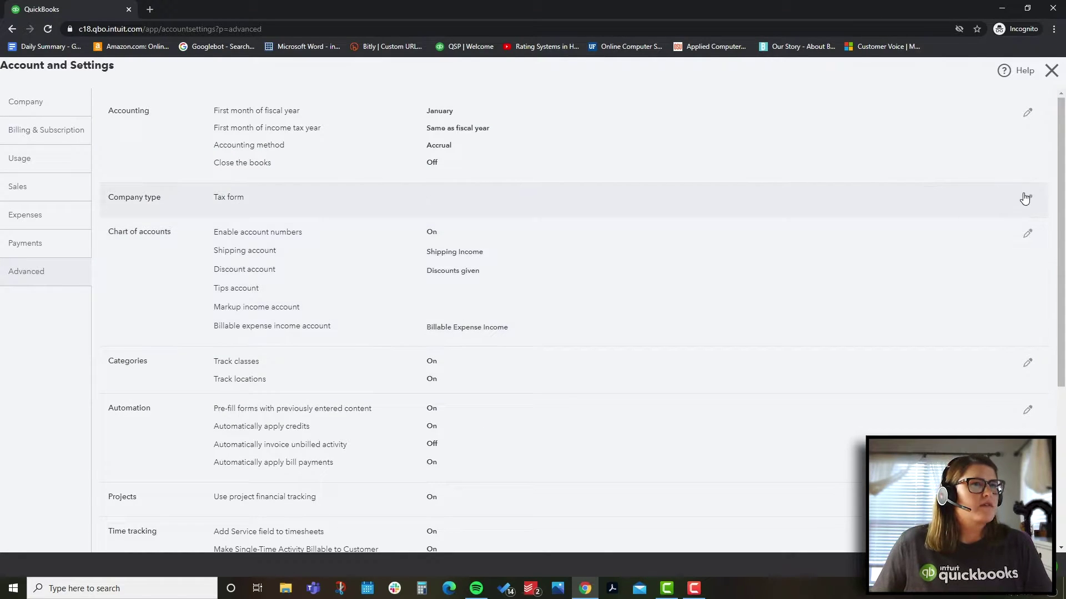
# - Review the tax form choices for the company type, and close the setting without saving
pyautogui.click(1025, 198)
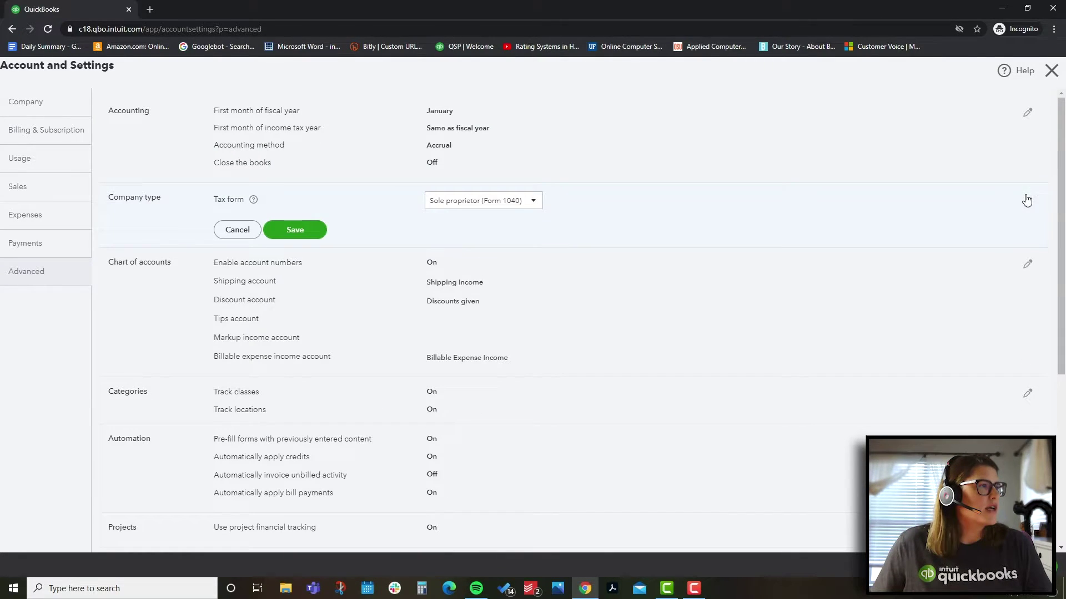
pyautogui.click(533, 205)
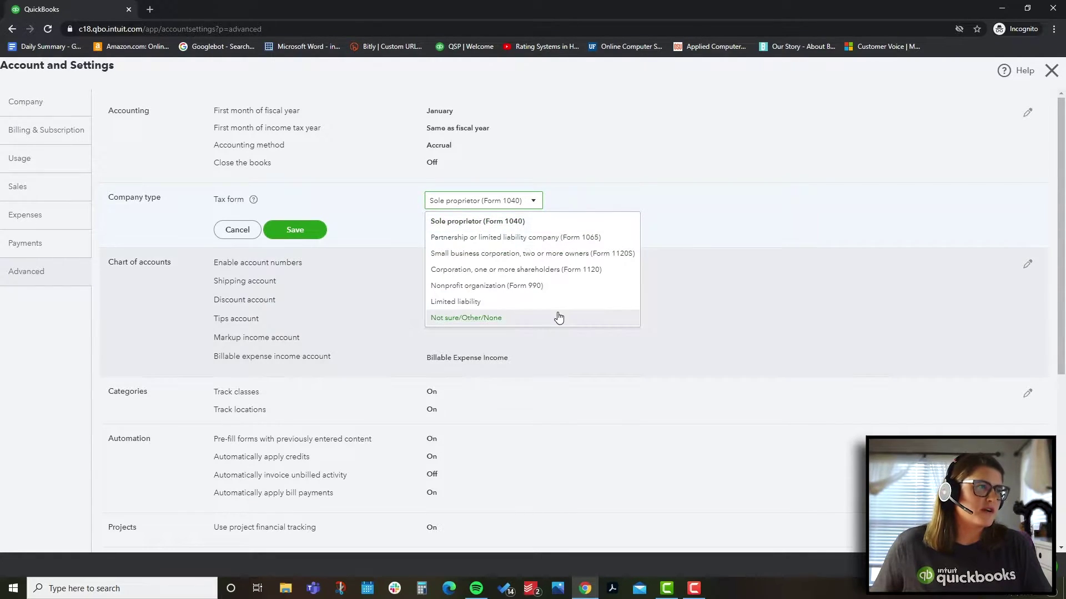
pyautogui.click(398, 232)
pyautogui.click(253, 229)
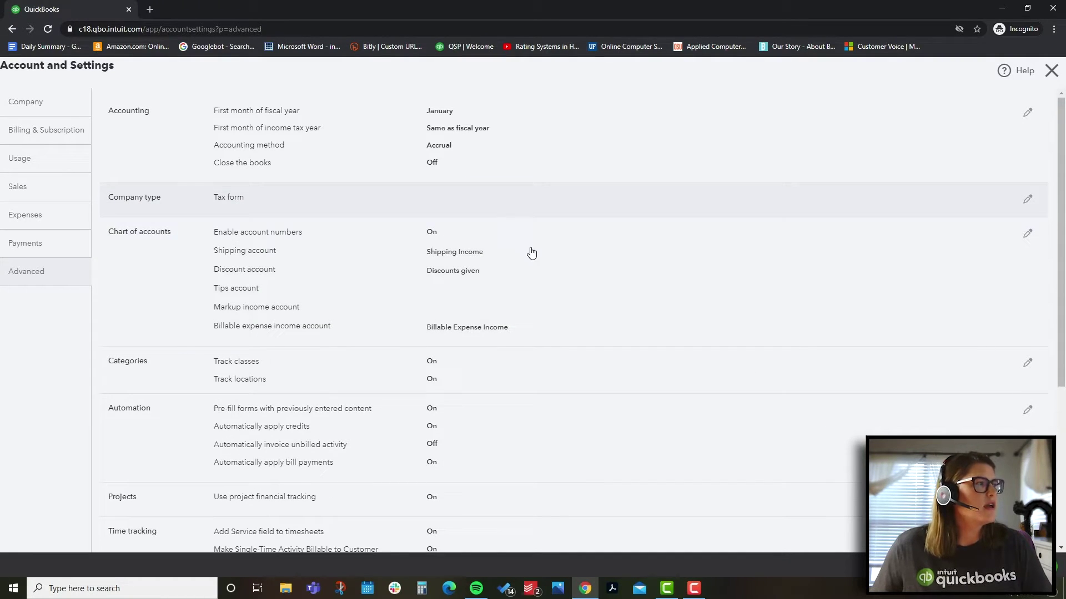
# - Review the chart of accounts settings, including the accounts available for markup income, without choosing one
pyautogui.click(1030, 235)
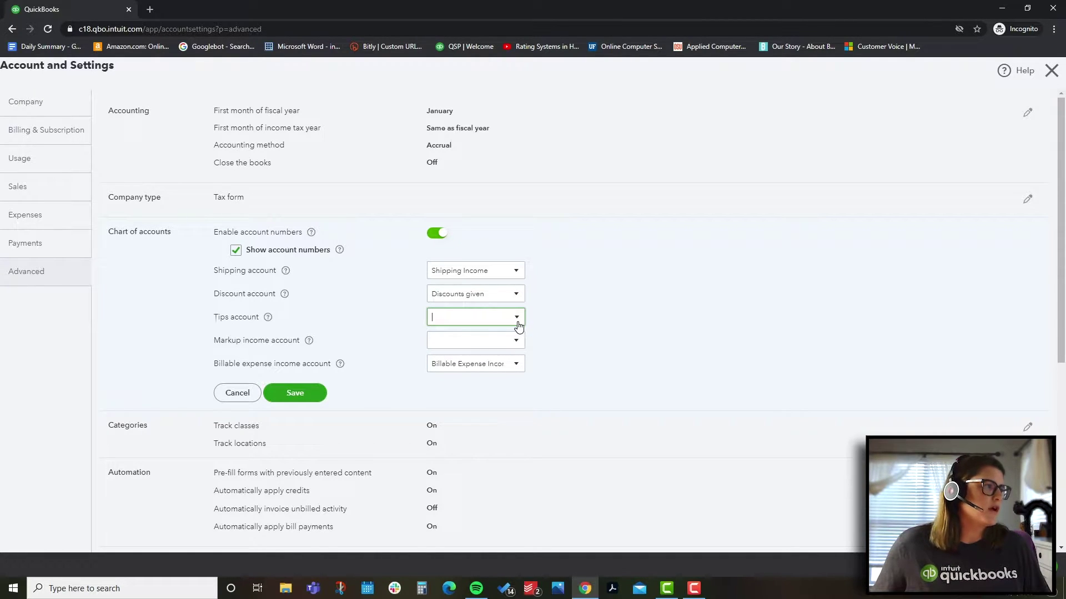
pyautogui.click(517, 343)
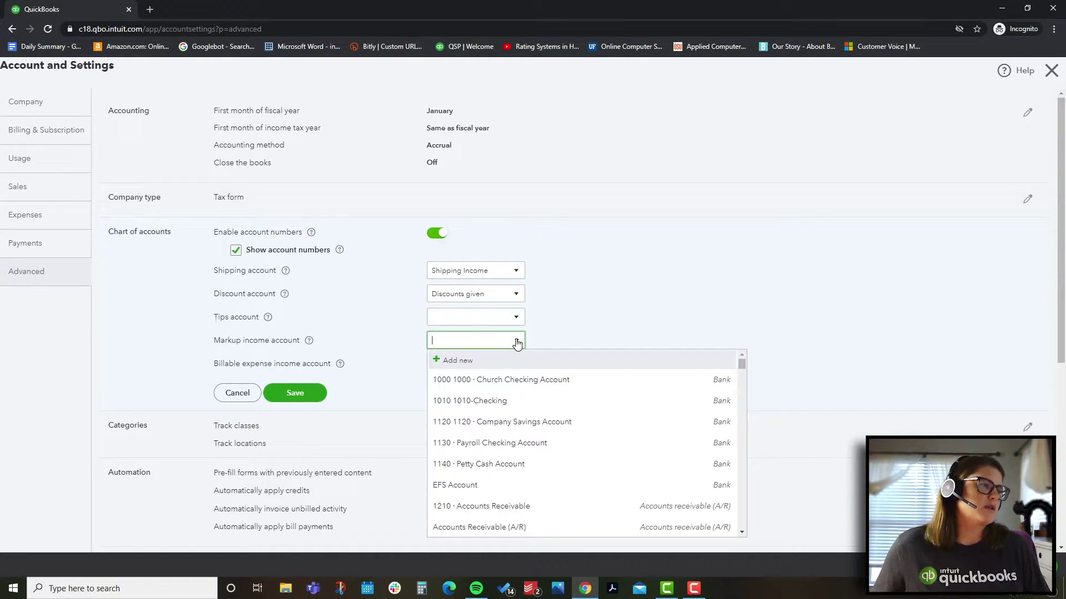
pyautogui.scroll(-10, 559, 409)
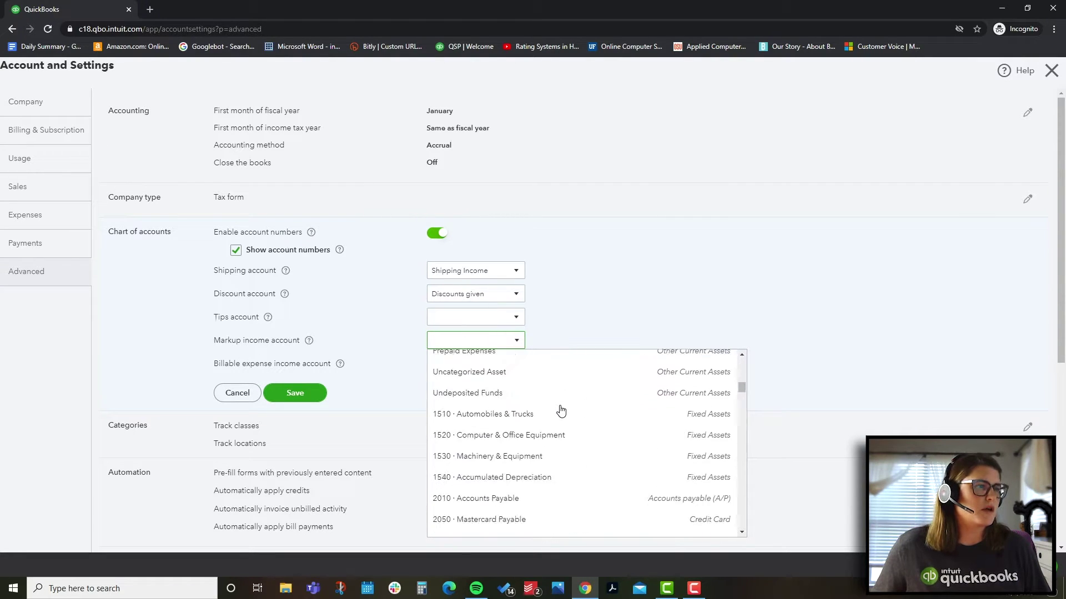
pyautogui.scroll(-10, 561, 410)
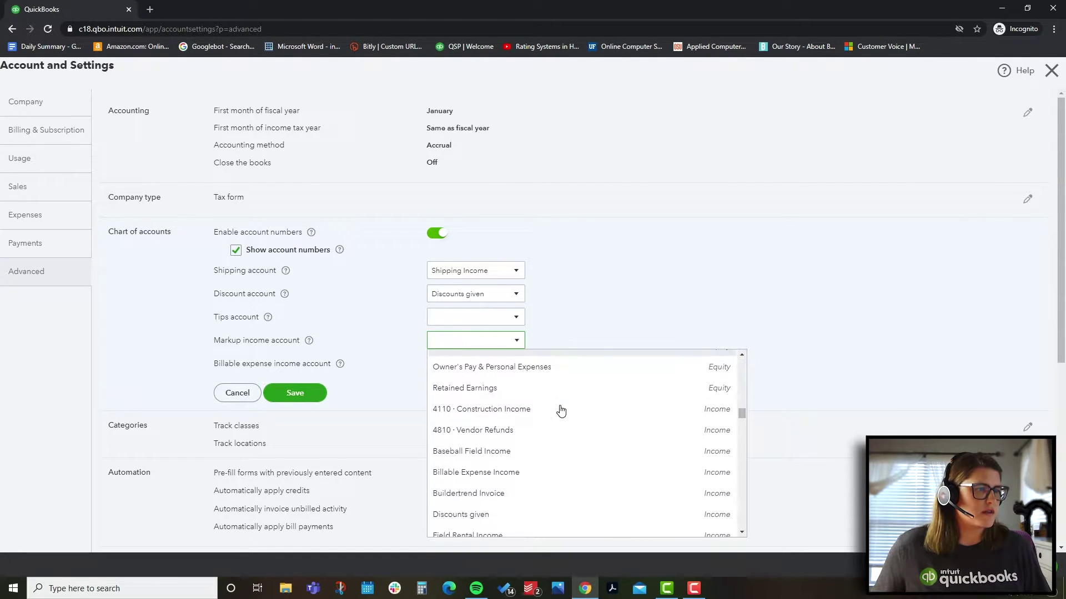
pyautogui.click(611, 240)
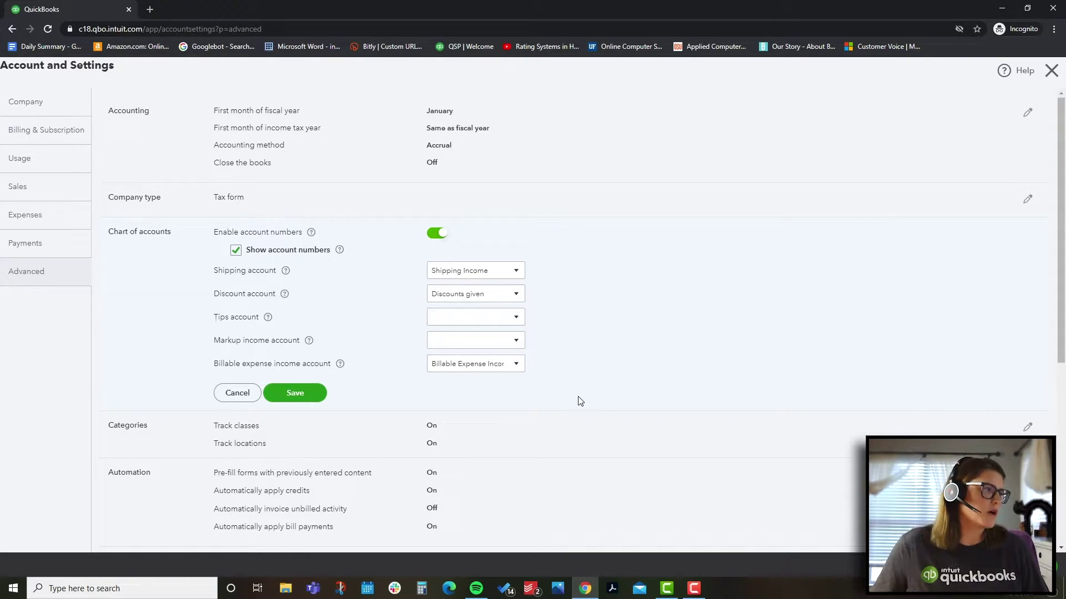
pyautogui.moveTo(233, 367); pyautogui.dragTo(361, 397)
pyautogui.click(361, 399)
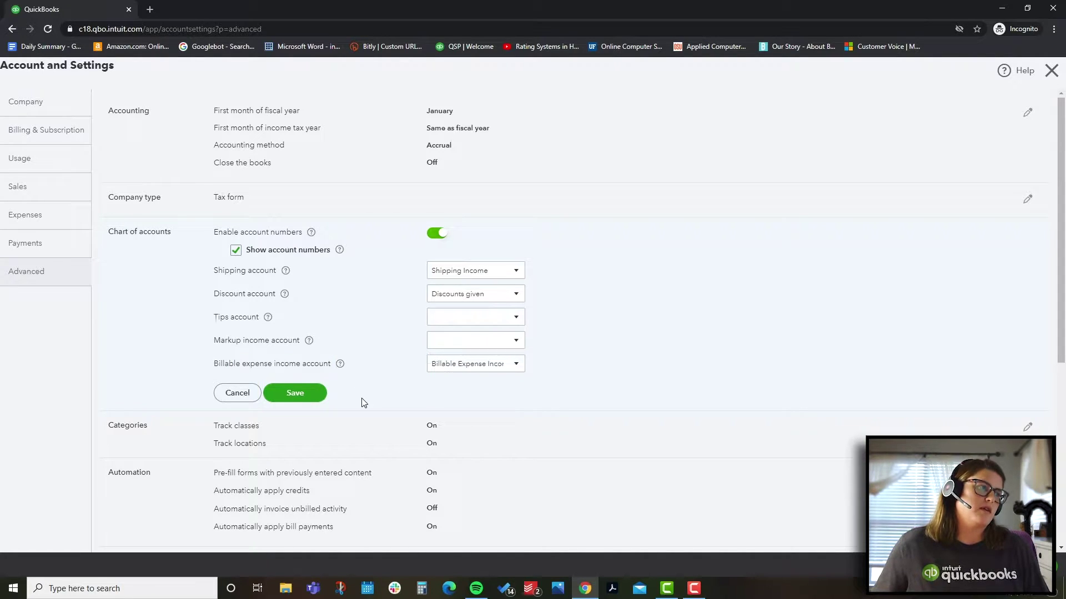
pyautogui.scroll(-3, 857, 355)
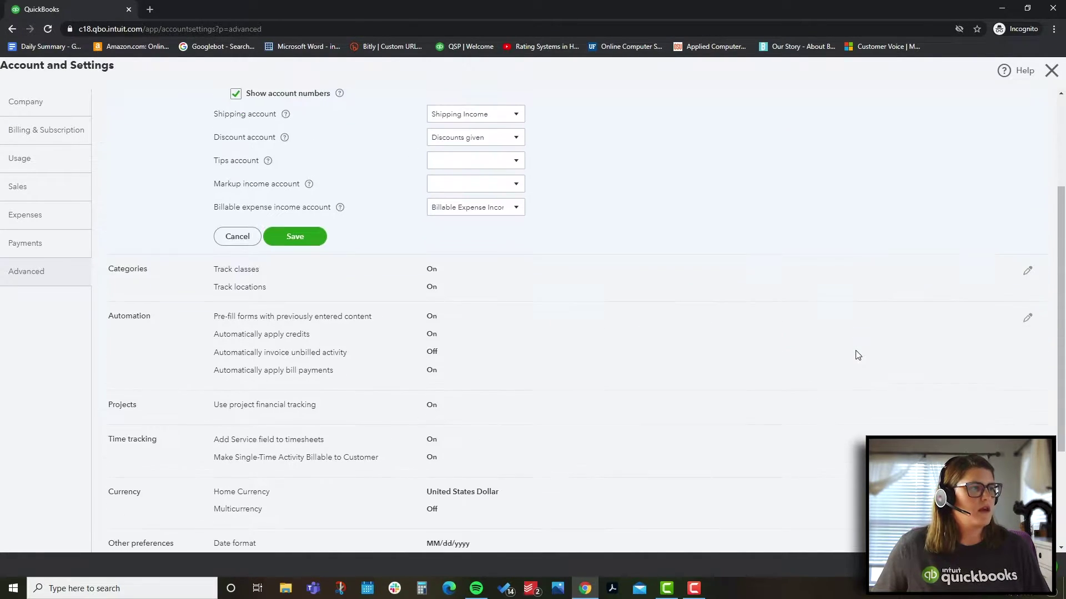
# - In the Categories settings, turn on the warning for transactions without a class and keep classes assigned one to each row in transaction
pyautogui.click(747, 261)
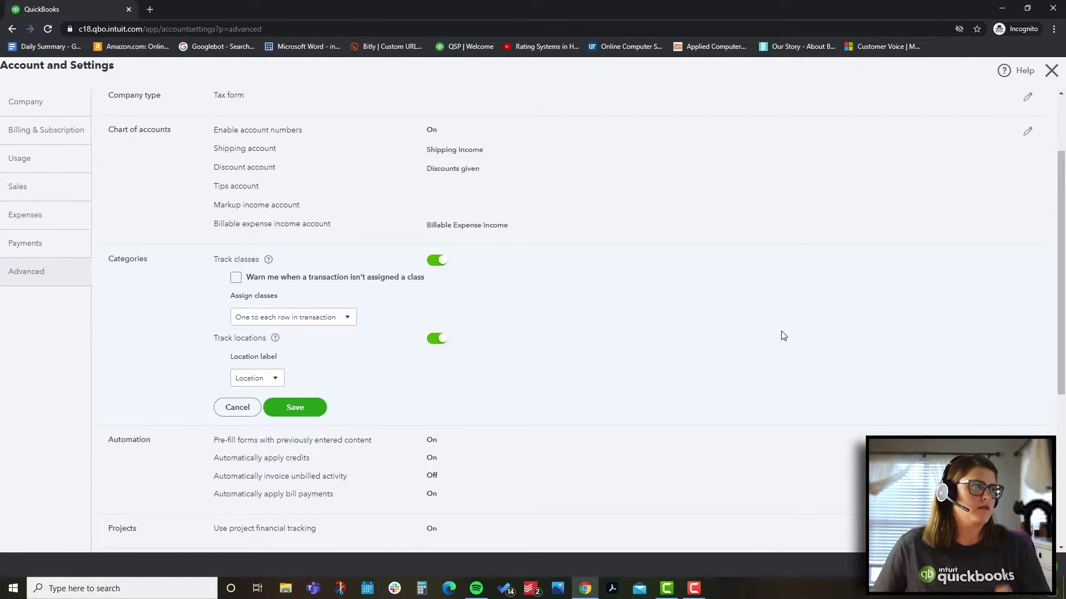
pyautogui.click(237, 279)
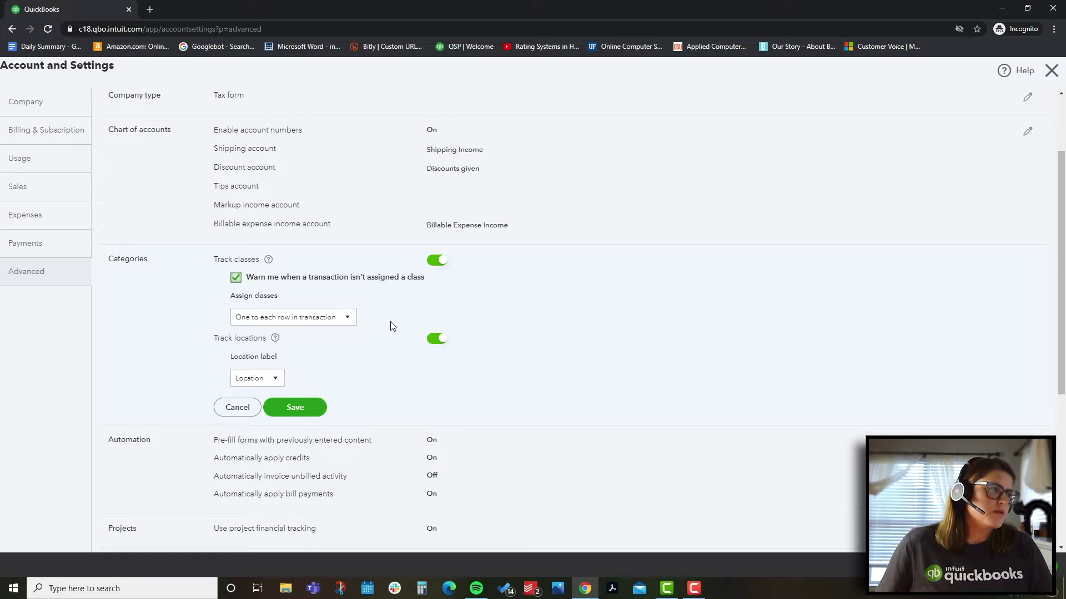
pyautogui.scroll(1, 393, 326)
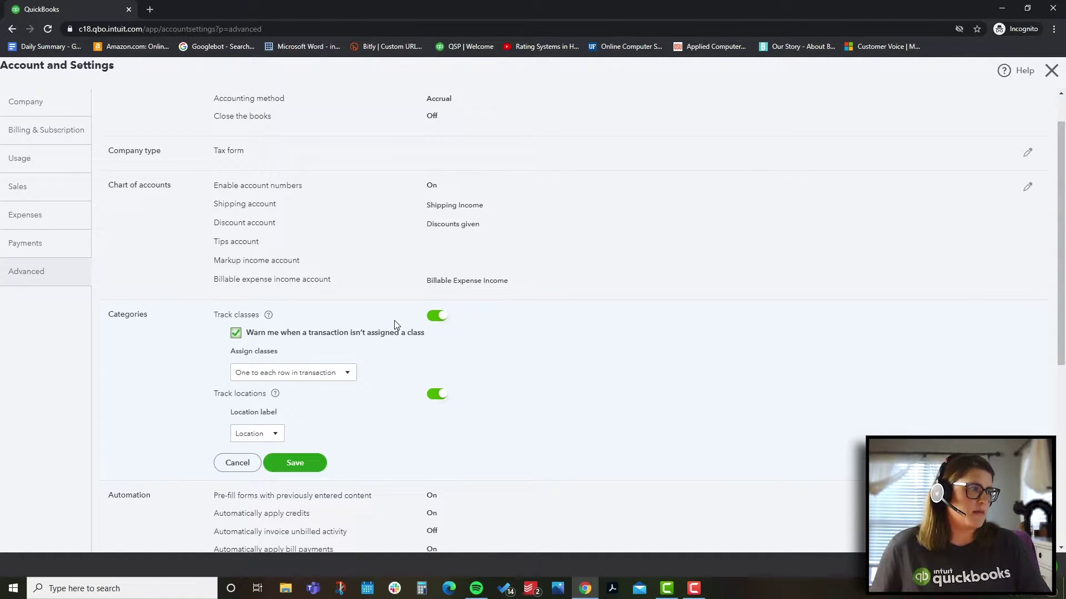
pyautogui.scroll(-2, 395, 325)
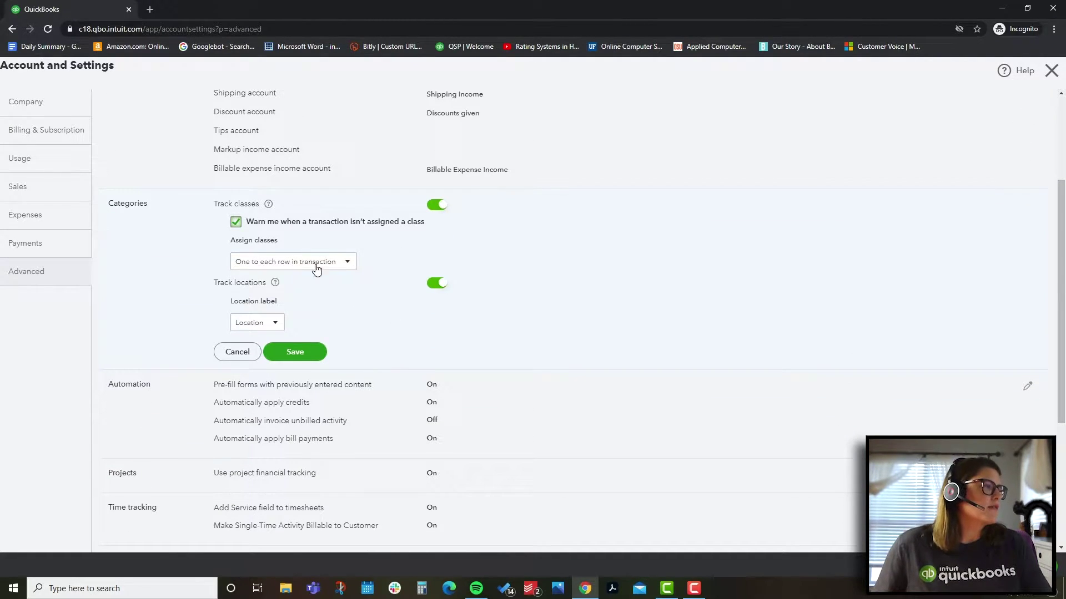
pyautogui.click(311, 264)
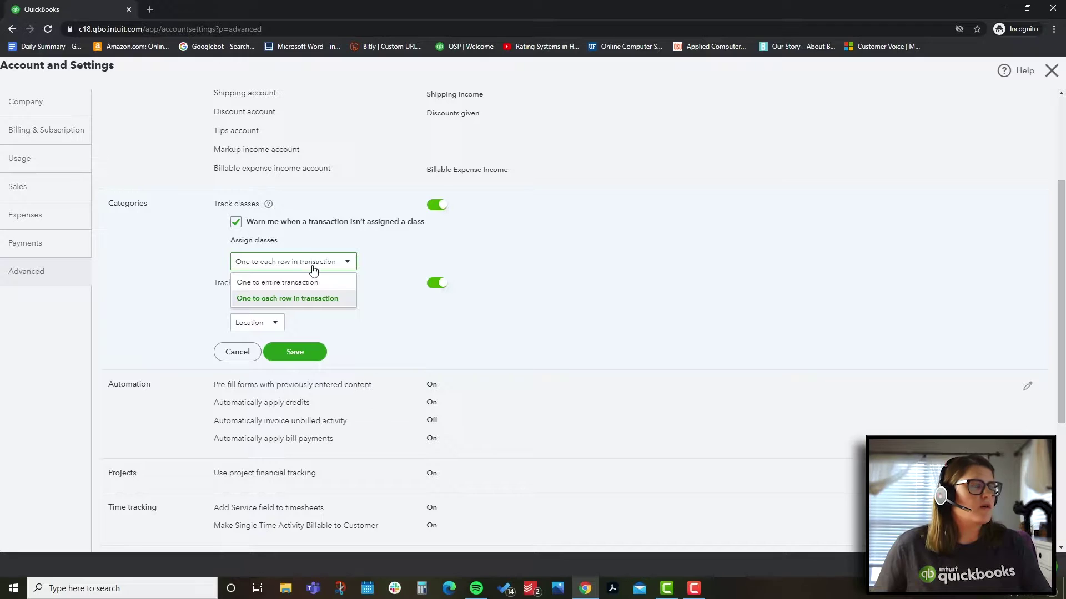
pyautogui.click(317, 298)
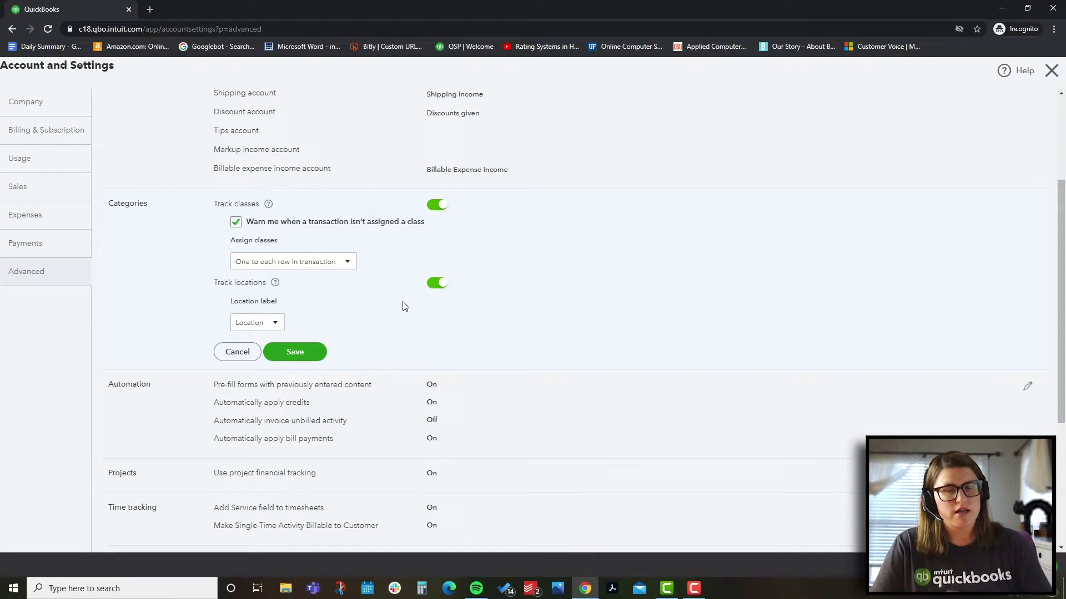
# - Review the label choices for location tracking, keep Location, and save the Categories settings
pyautogui.click(271, 322)
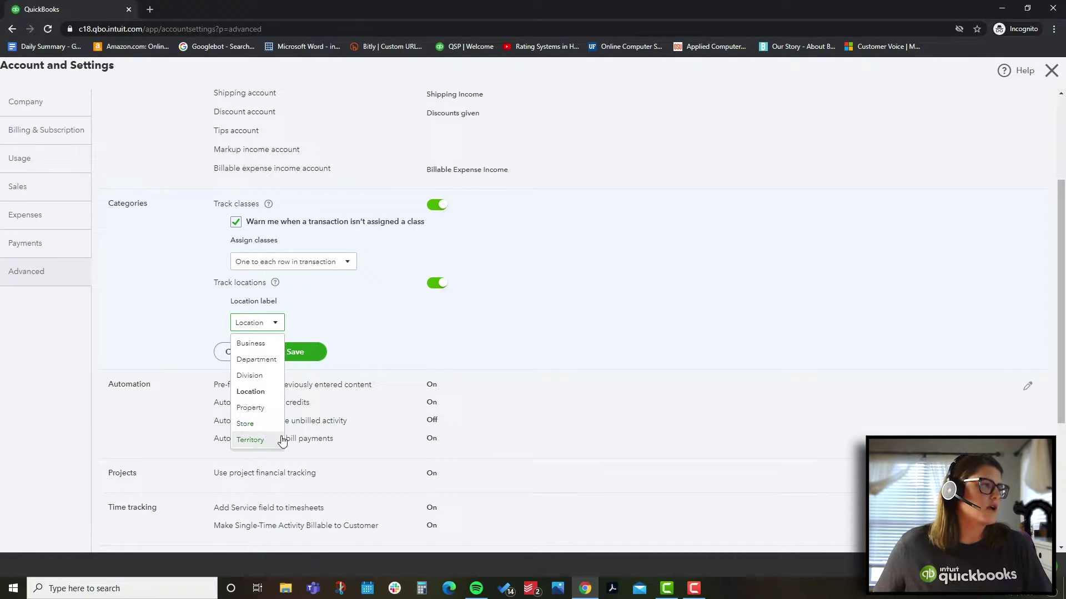
pyautogui.click(373, 362)
pyautogui.click(295, 354)
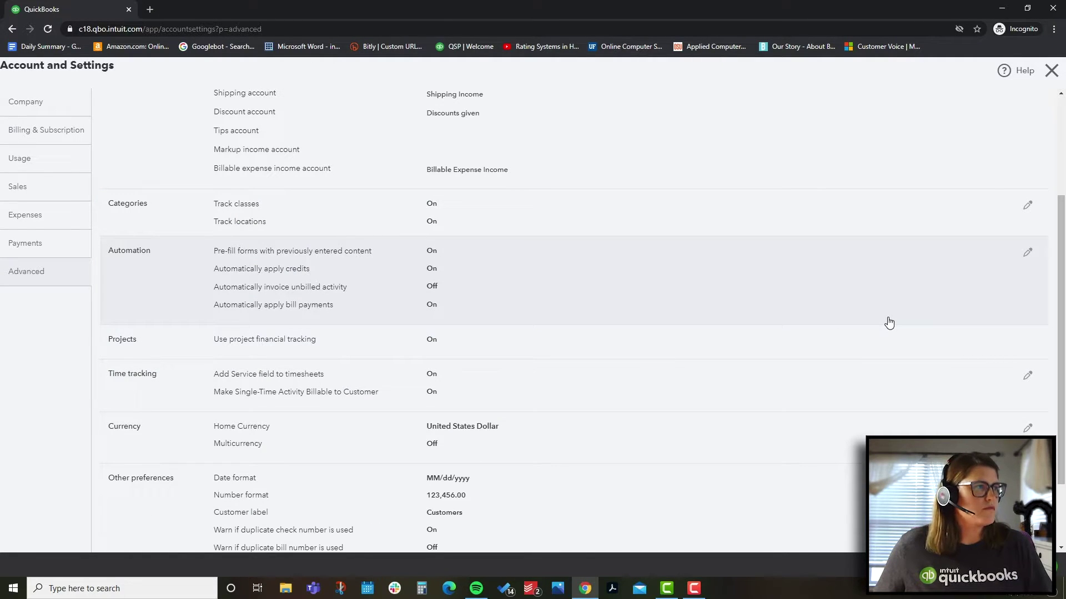
# - Examine the Automation settings, especially automatic invoicing of unbilled activity, and save them without changes
pyautogui.click(1027, 254)
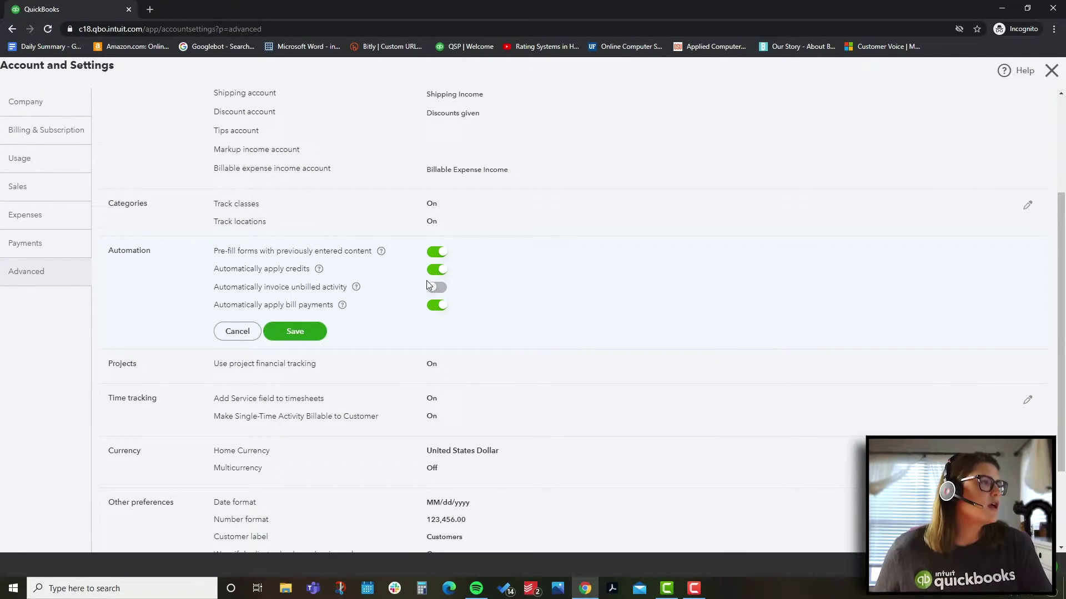
pyautogui.moveTo(277, 289); pyautogui.dragTo(352, 287)
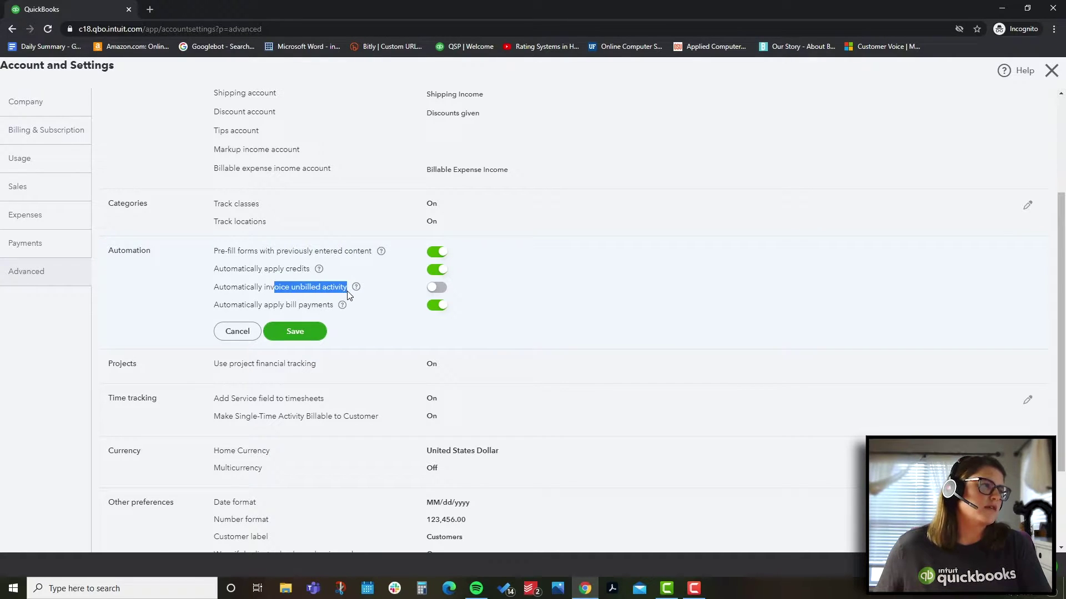
pyautogui.click(381, 289)
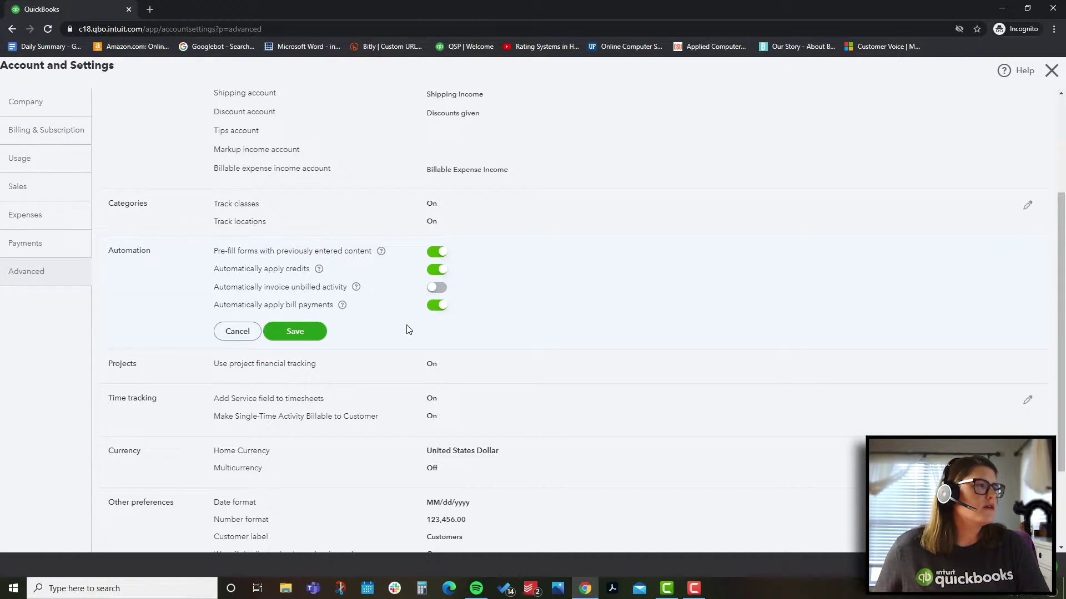
pyautogui.moveTo(354, 297); pyautogui.dragTo(225, 287)
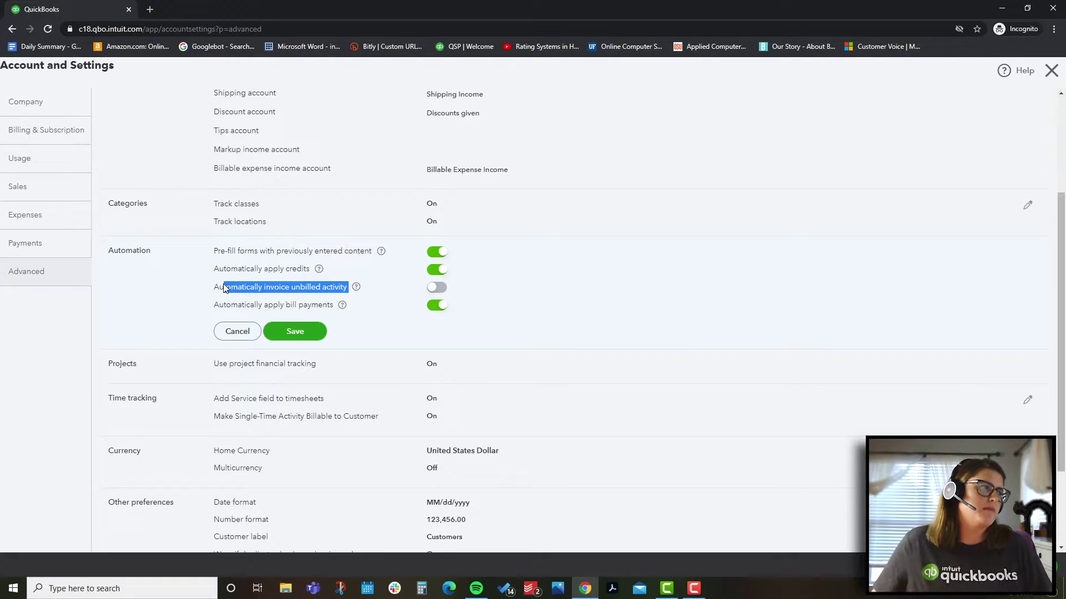
pyautogui.click(365, 328)
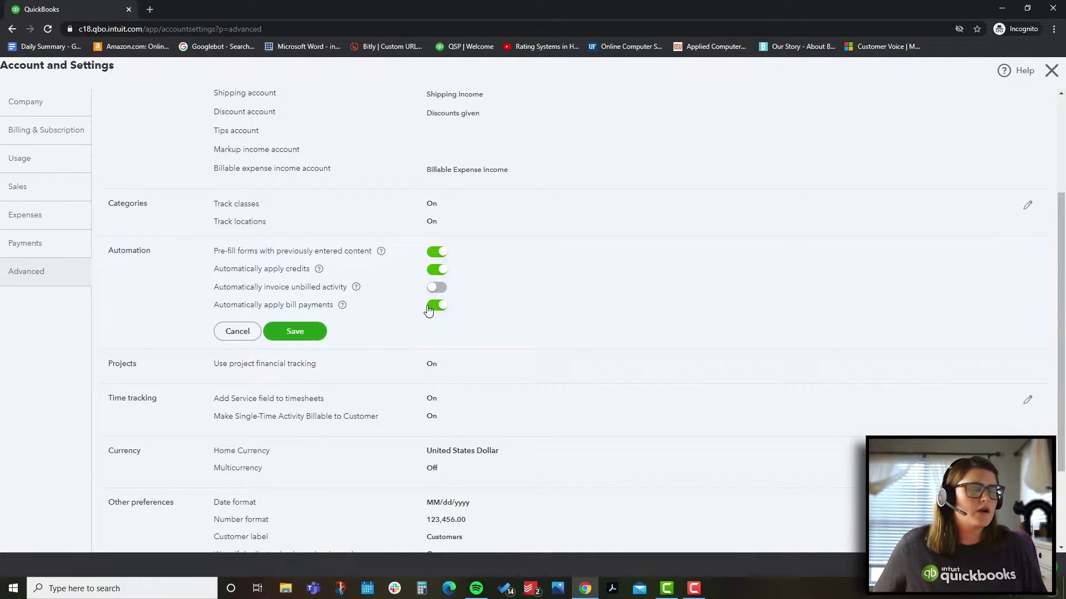
pyautogui.click(295, 331)
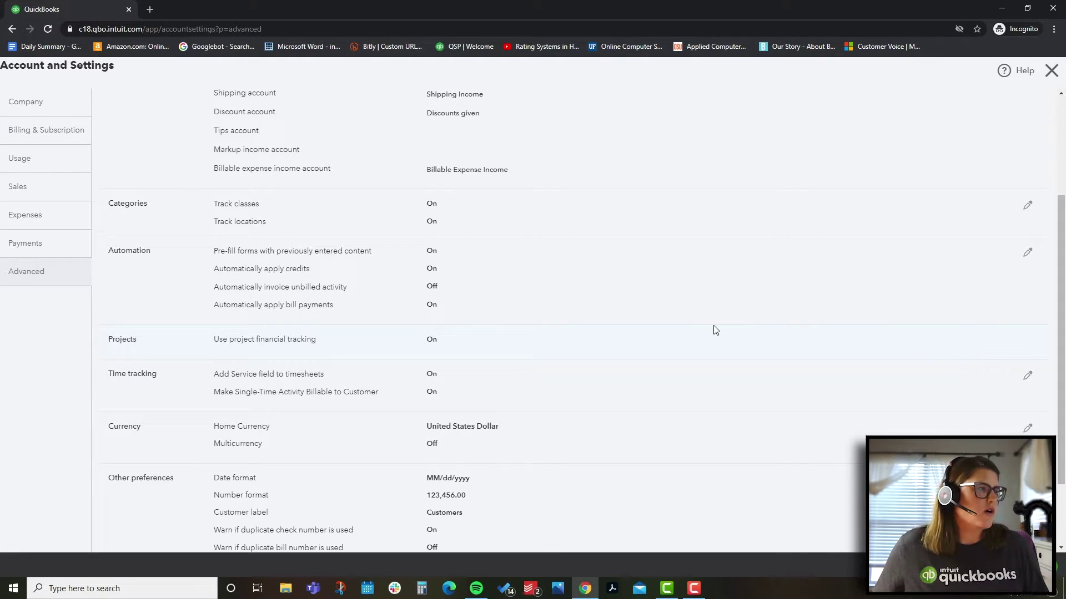
# - Open the Time tracking settings and examine the timesheet Service field and single-time activity billable options
pyautogui.scroll(-2, 456, 346)
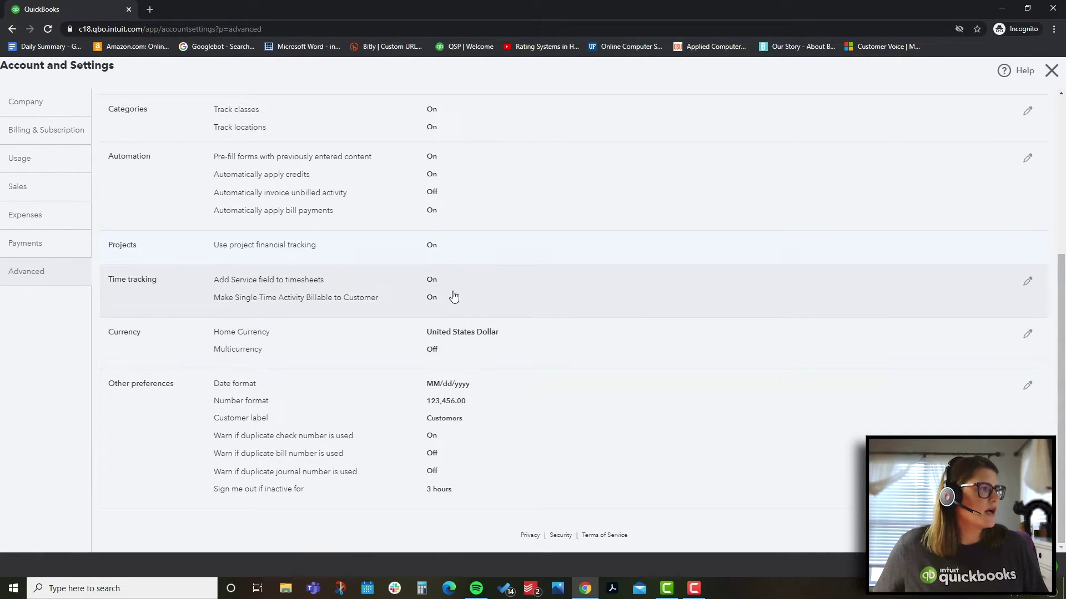
pyautogui.click(1028, 281)
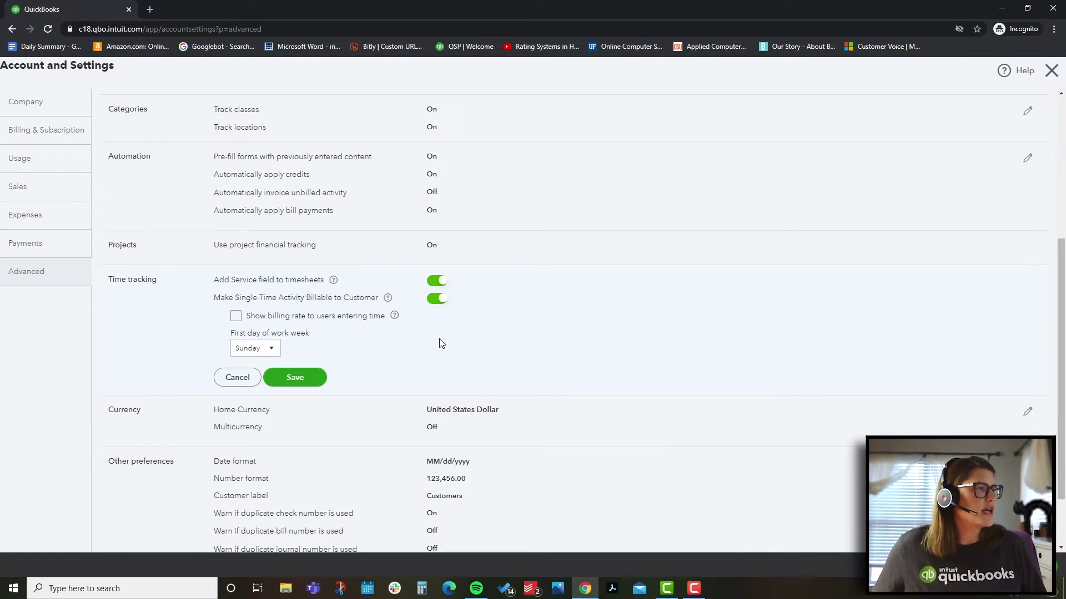
pyautogui.click(334, 281)
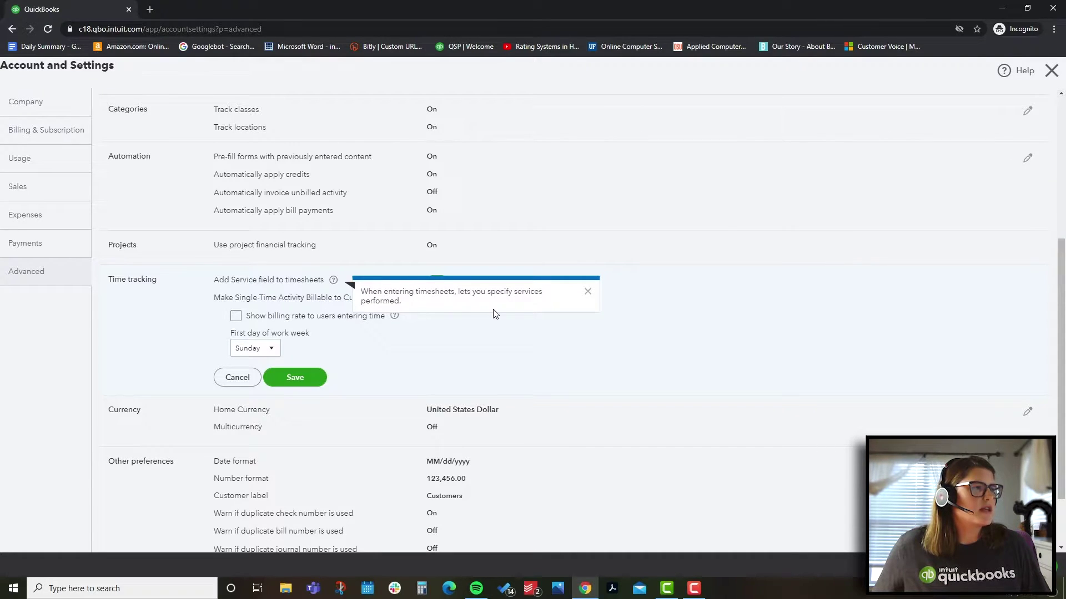
pyautogui.click(556, 335)
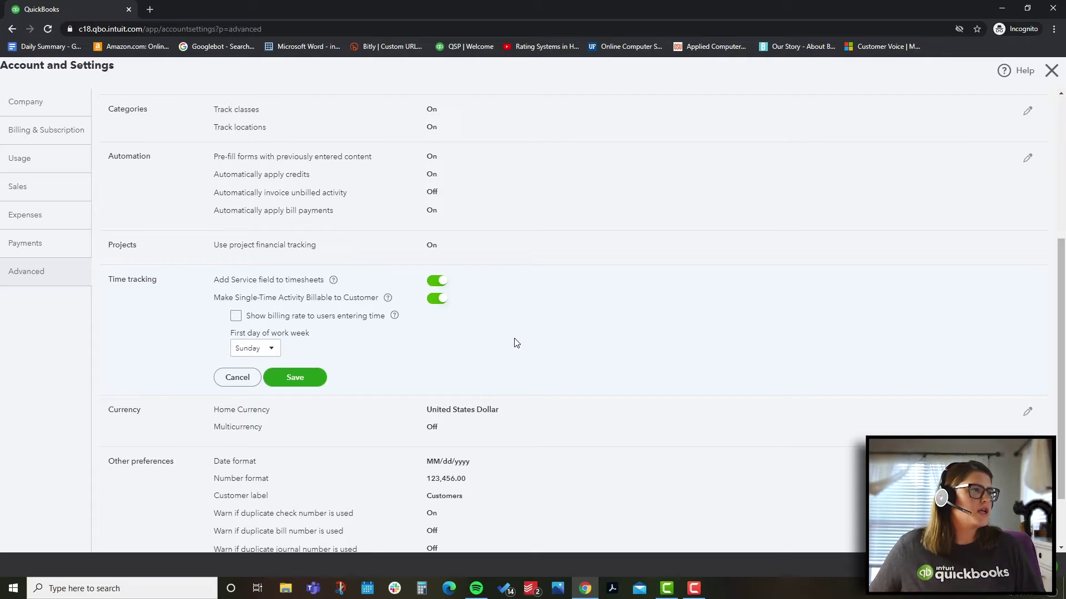
pyautogui.moveTo(341, 329); pyautogui.dragTo(218, 295)
pyautogui.click(366, 360)
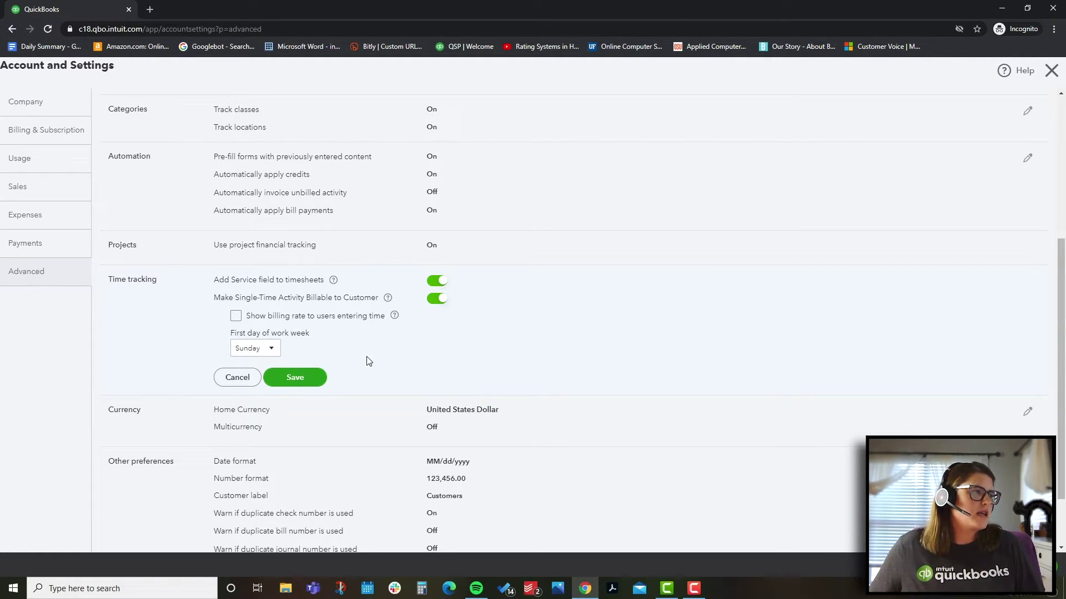
pyautogui.doubleClick(232, 298)
pyautogui.moveTo(236, 298); pyautogui.dragTo(336, 299)
pyautogui.click(434, 355)
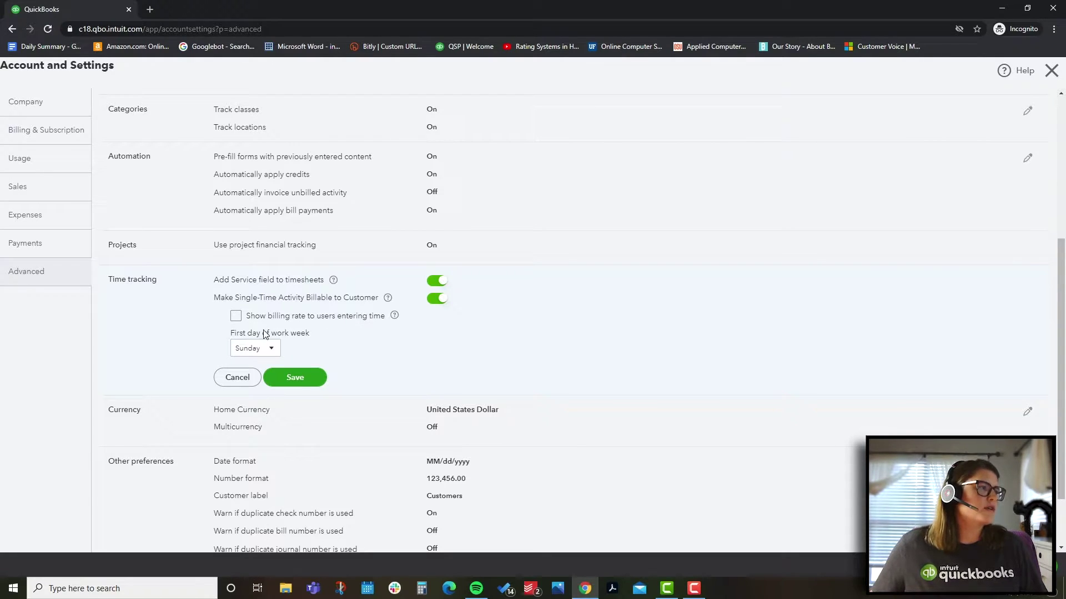
# - Set the first day of the work week to Monday and save the Time tracking settings
pyautogui.click(267, 349)
pyautogui.click(269, 383)
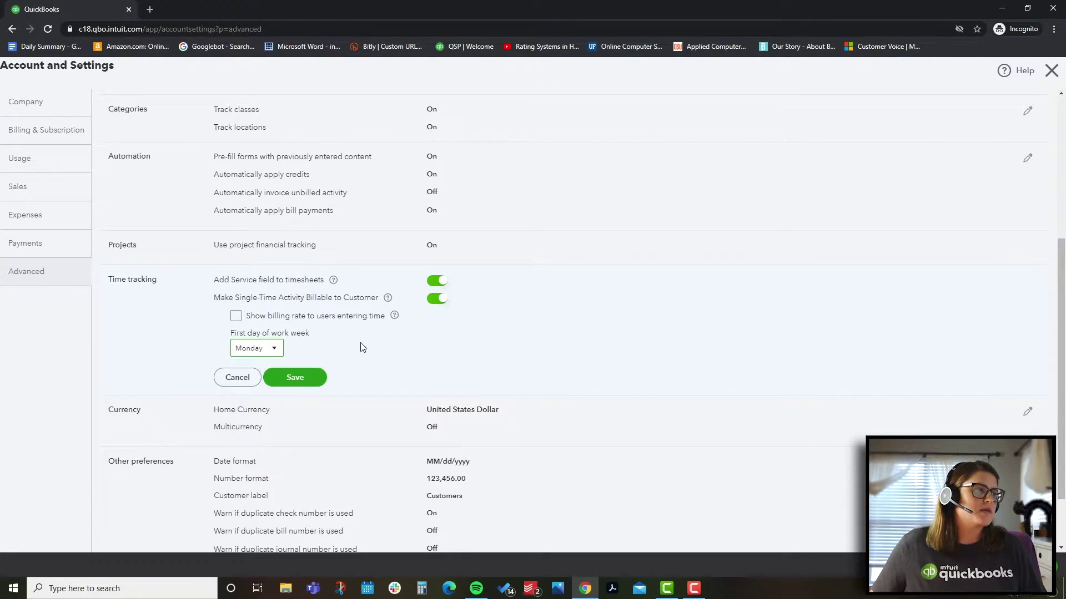
pyautogui.click(294, 377)
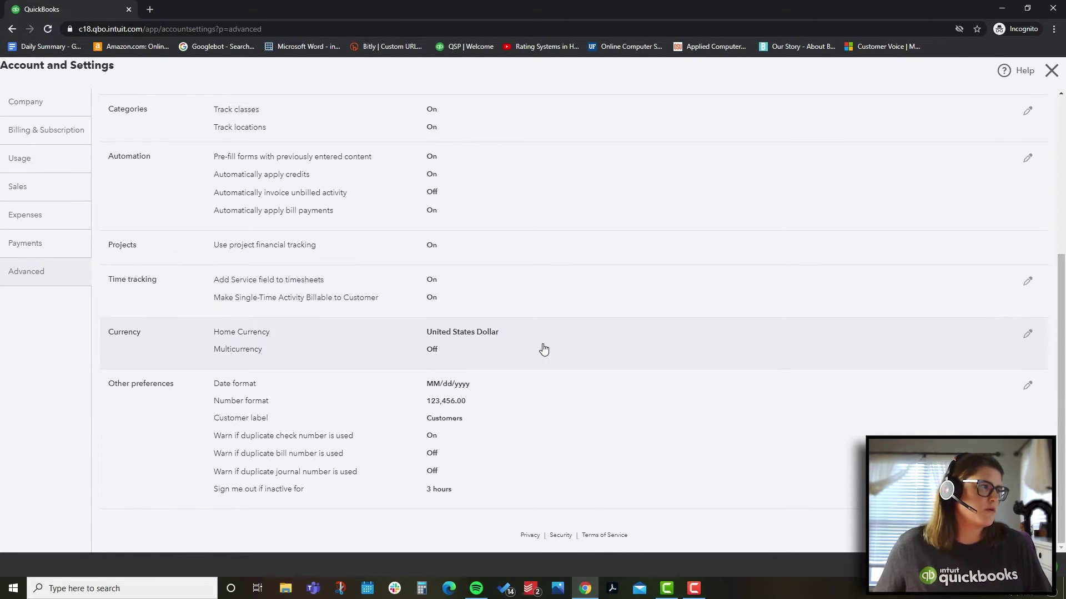
# - Review the home currency and multicurrency options, cancel without changes, and leave the account settings
pyautogui.click(543, 349)
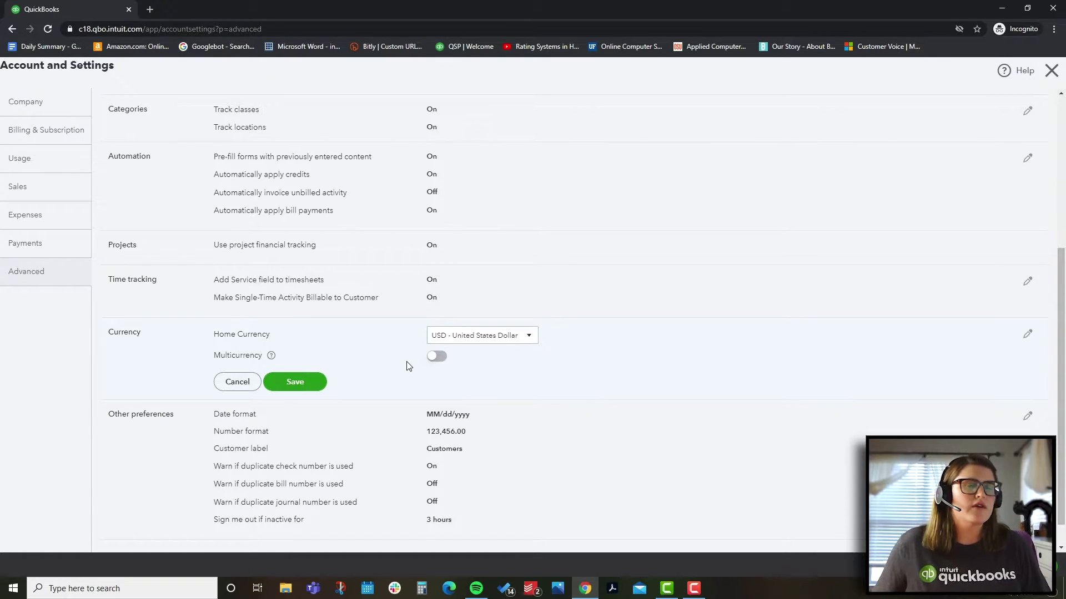
pyautogui.click(237, 382)
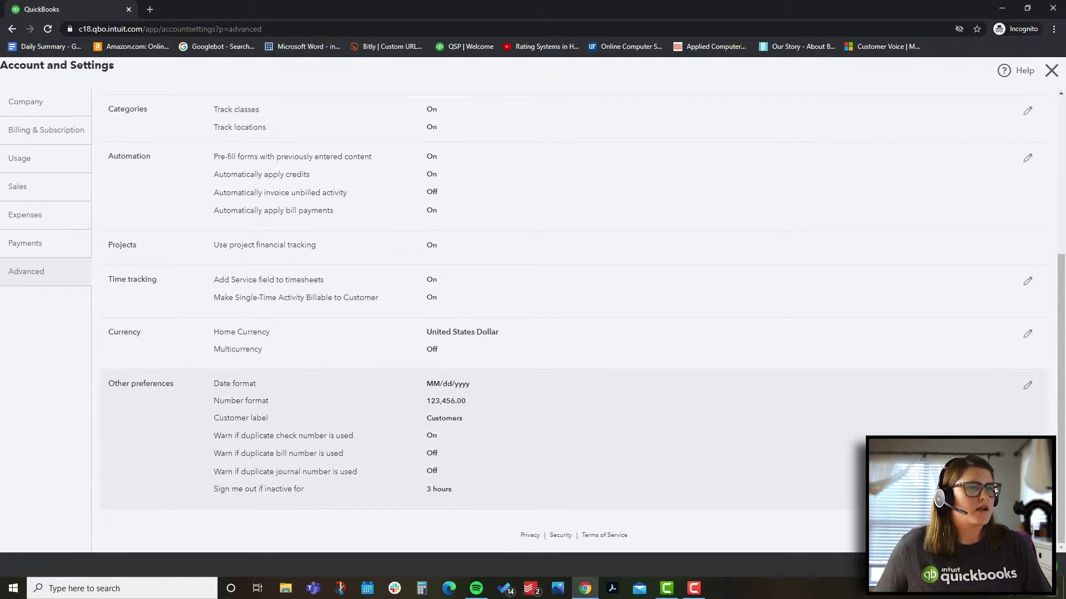
pyautogui.click(1033, 565)
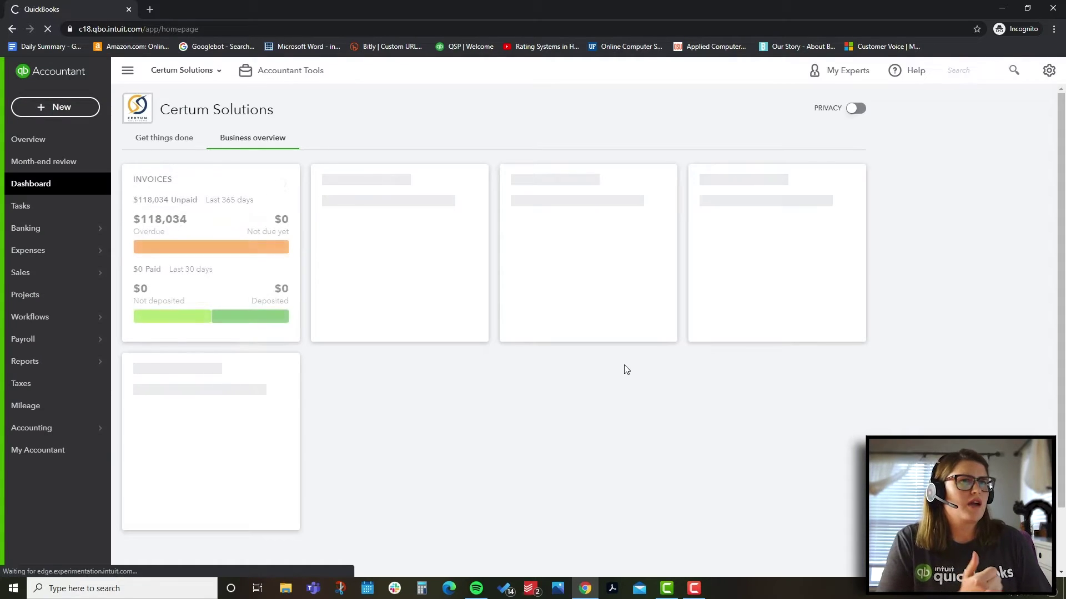
# - Open the company's Manage users page and dismiss the tip about assigning roles
pyautogui.click(1049, 72)
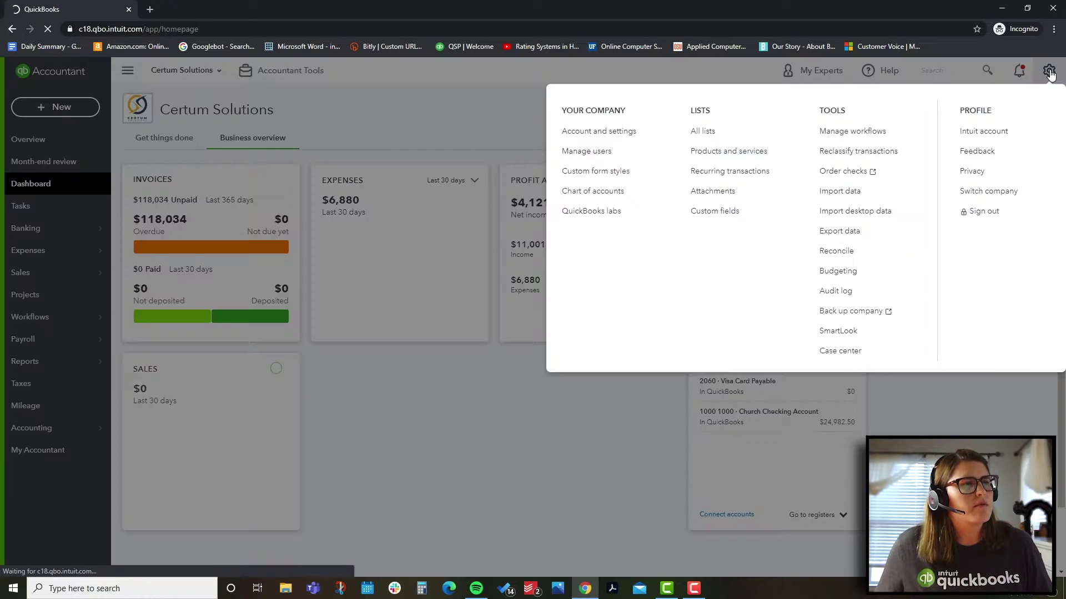
pyautogui.click(603, 157)
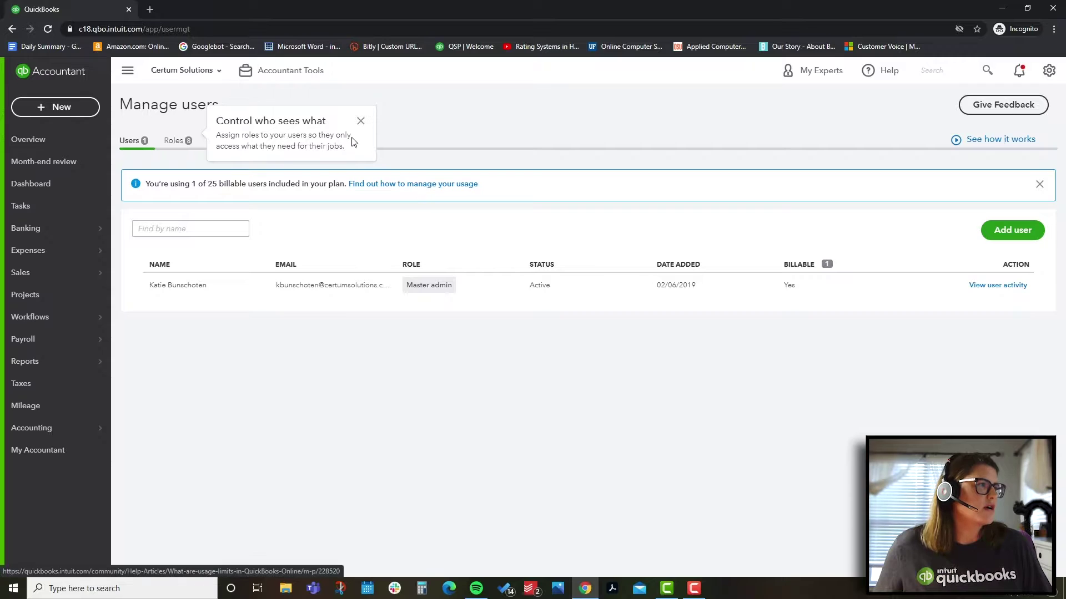
pyautogui.click(361, 121)
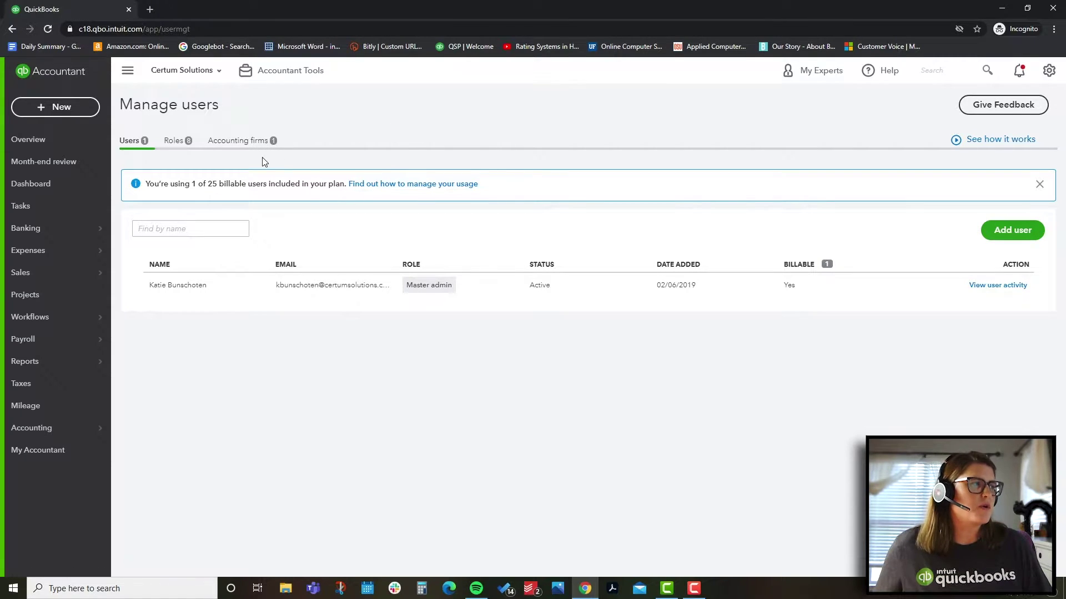
# - Review the Roles and Accounting firms lists on the Manage users page, and return to the Users list
pyautogui.click(178, 144)
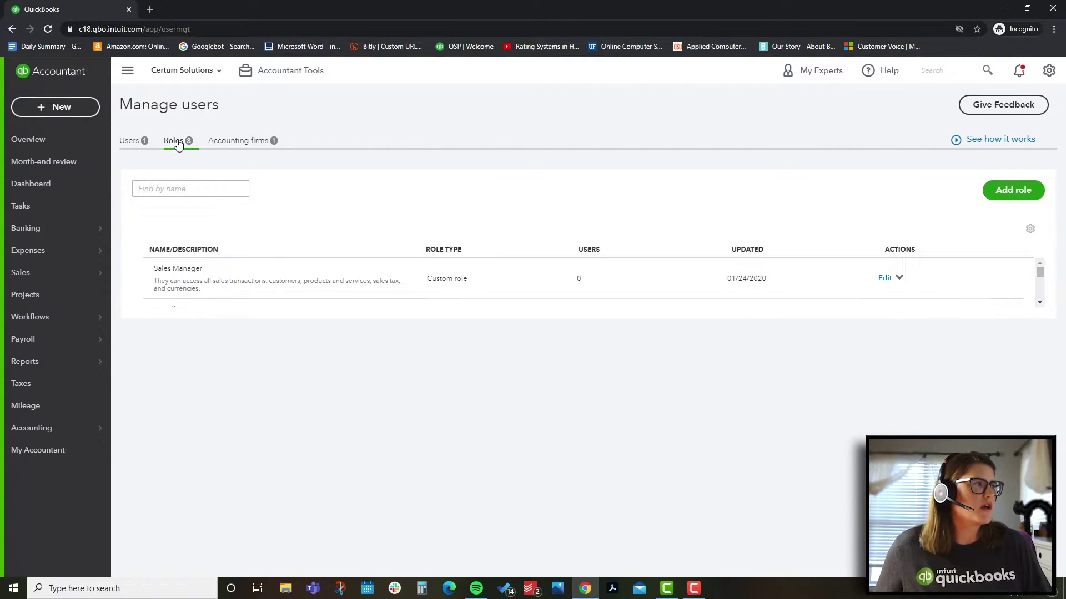
pyautogui.click(241, 146)
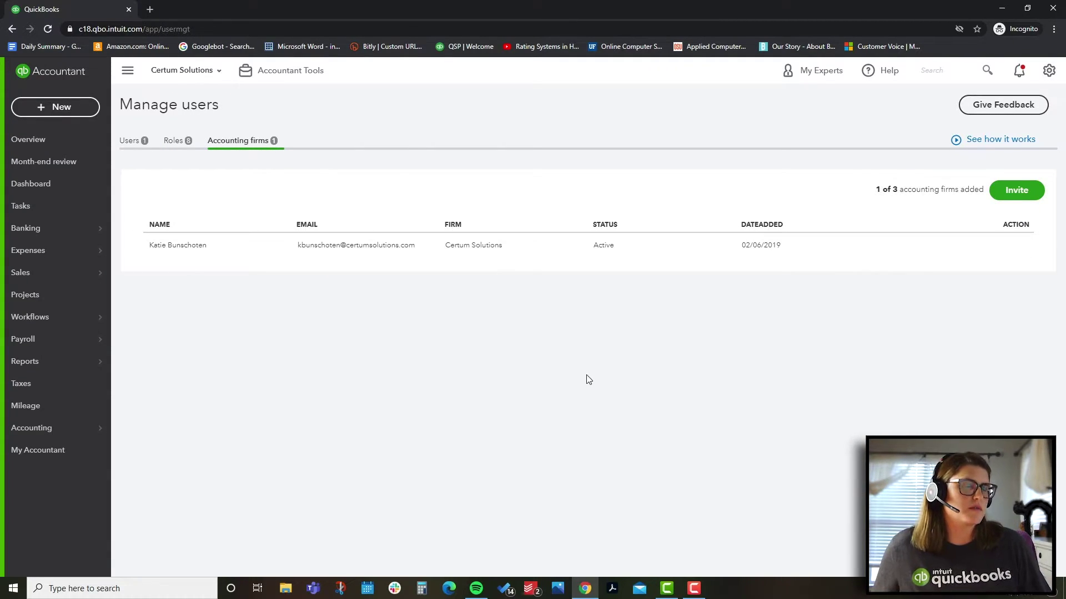
pyautogui.click(138, 145)
pyautogui.click(177, 144)
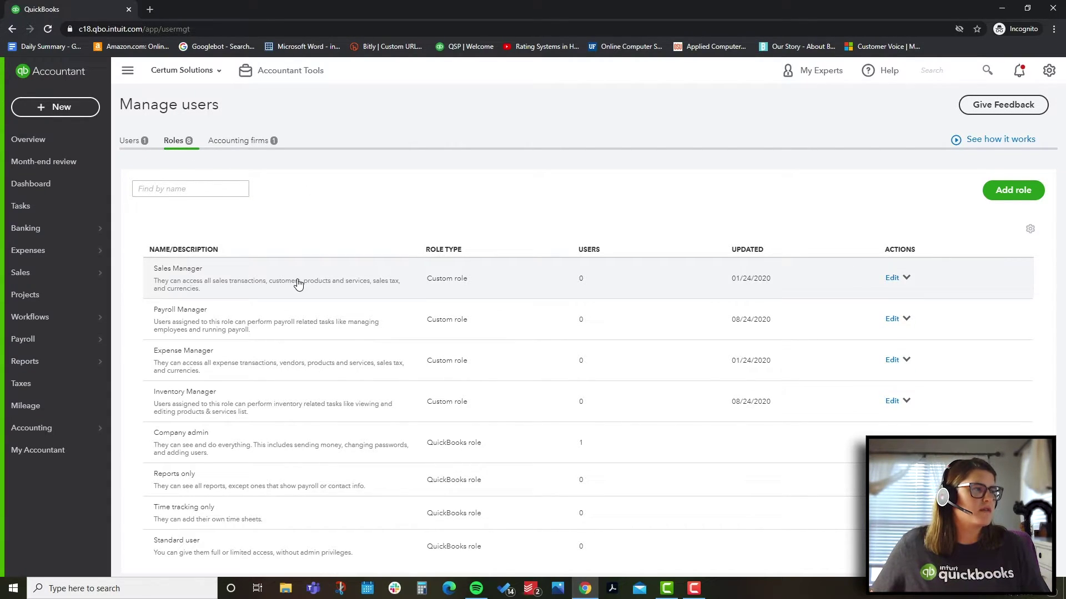
pyautogui.click(132, 141)
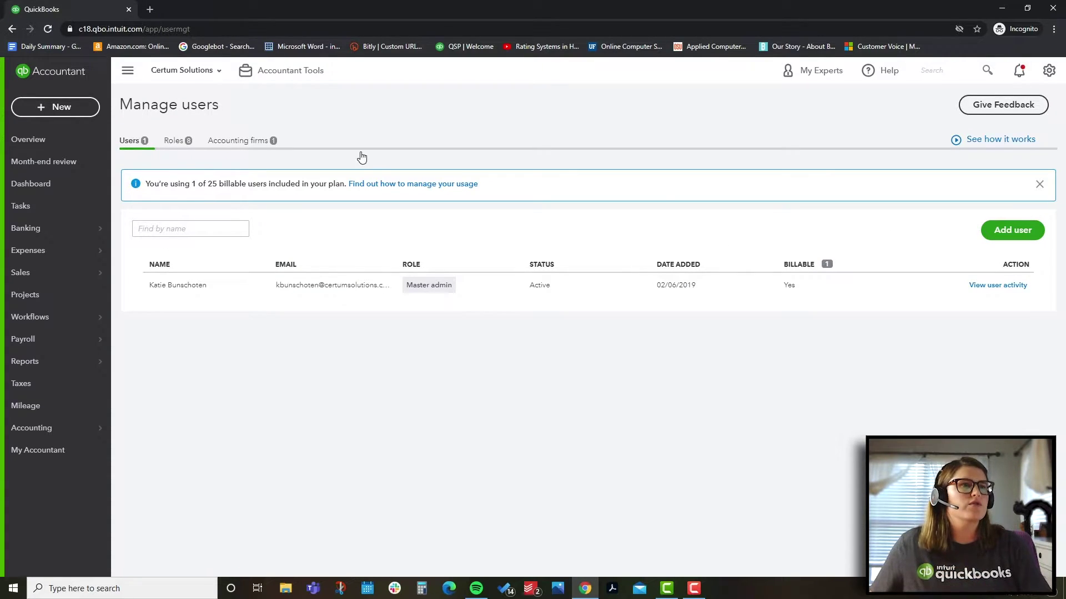
# - Start adding a new user, examine the available custom roles, and close the form without adding anyone
pyautogui.click(1012, 230)
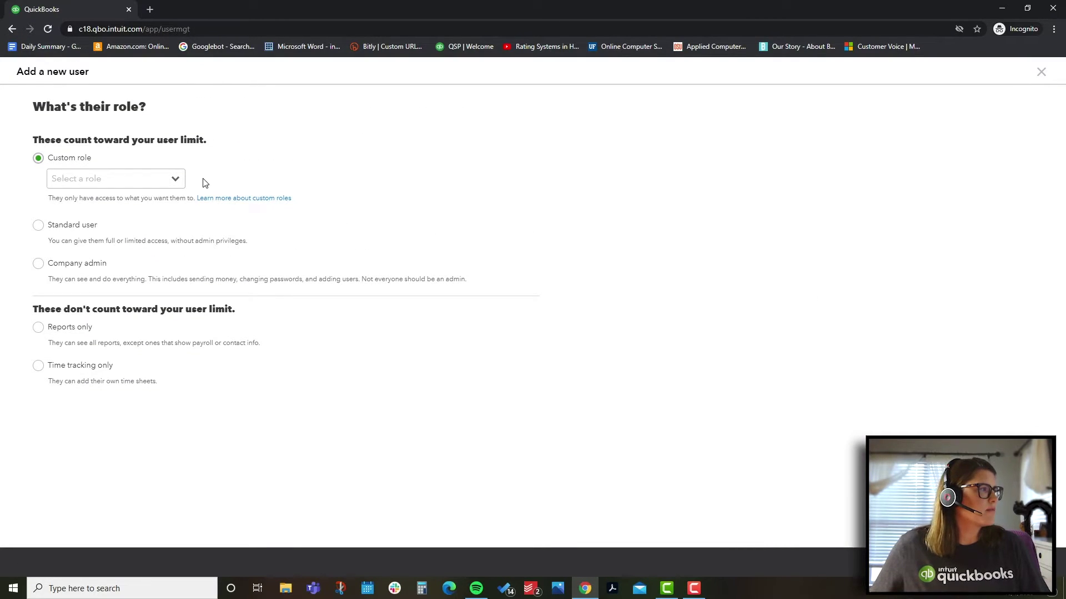
pyautogui.click(167, 181)
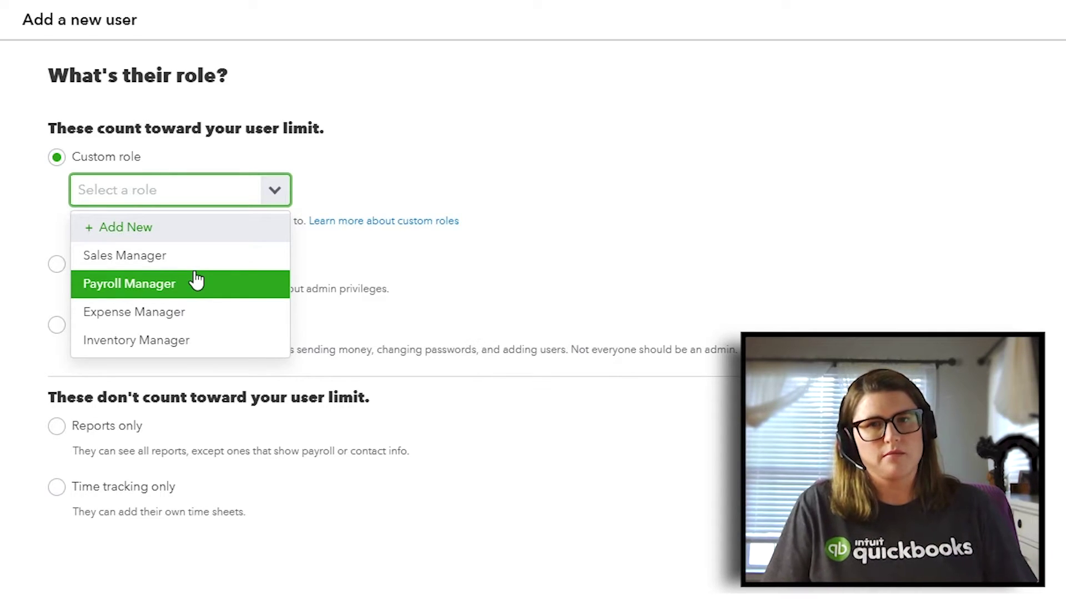
pyautogui.click(507, 178)
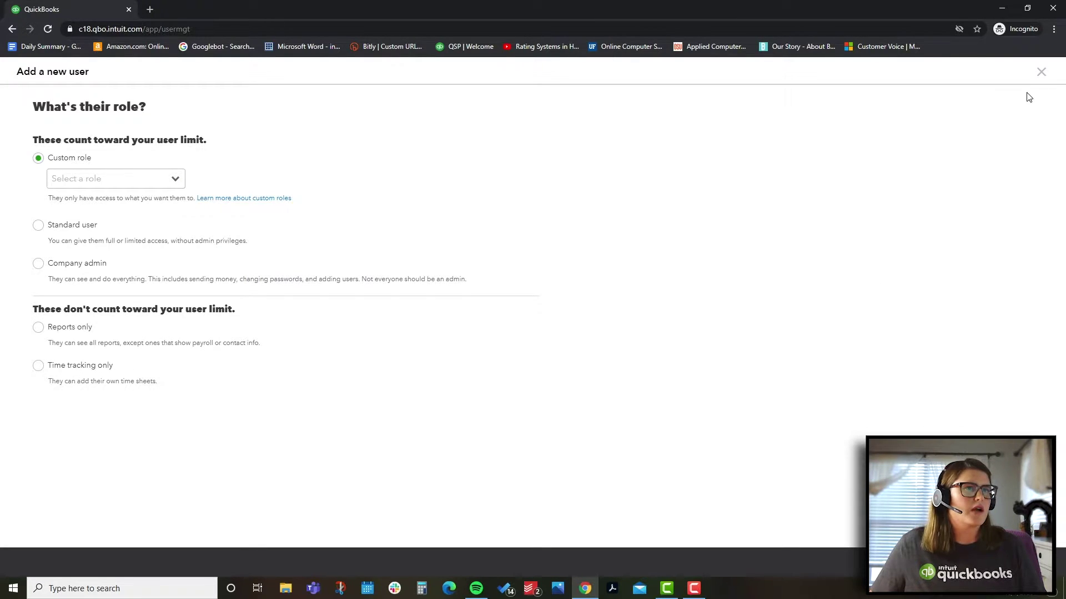
pyautogui.click(1041, 72)
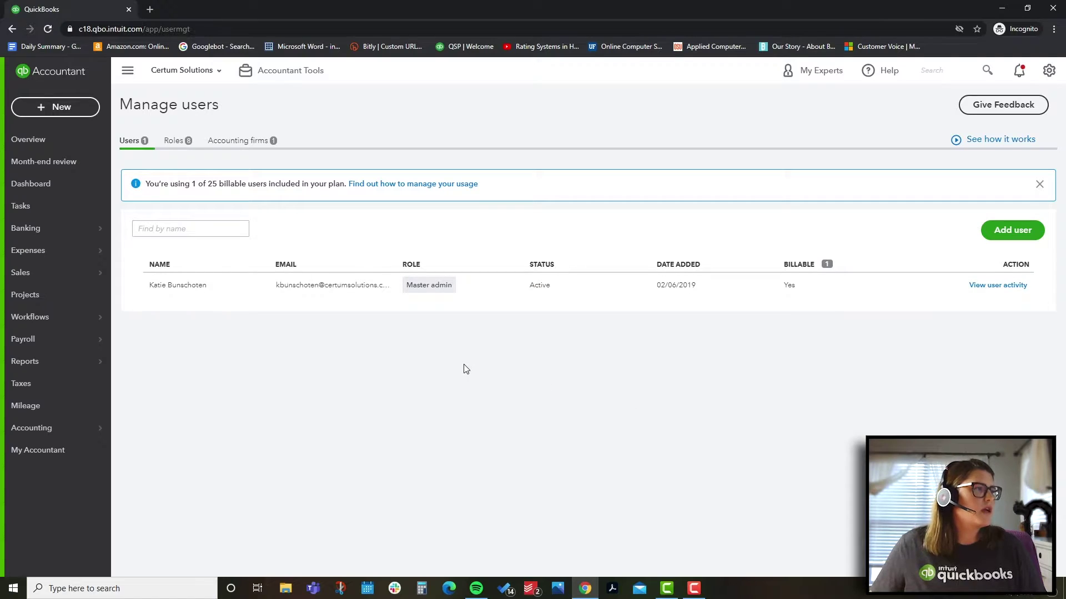
# - Open the company's Custom form styles and view which form types are available for a new style
pyautogui.click(1048, 71)
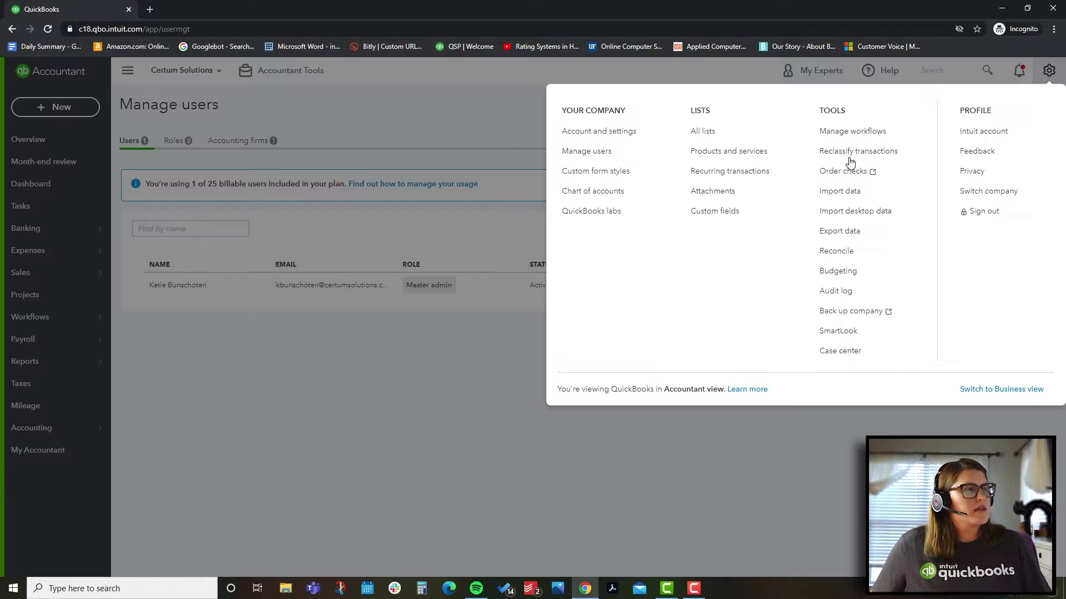
pyautogui.click(580, 172)
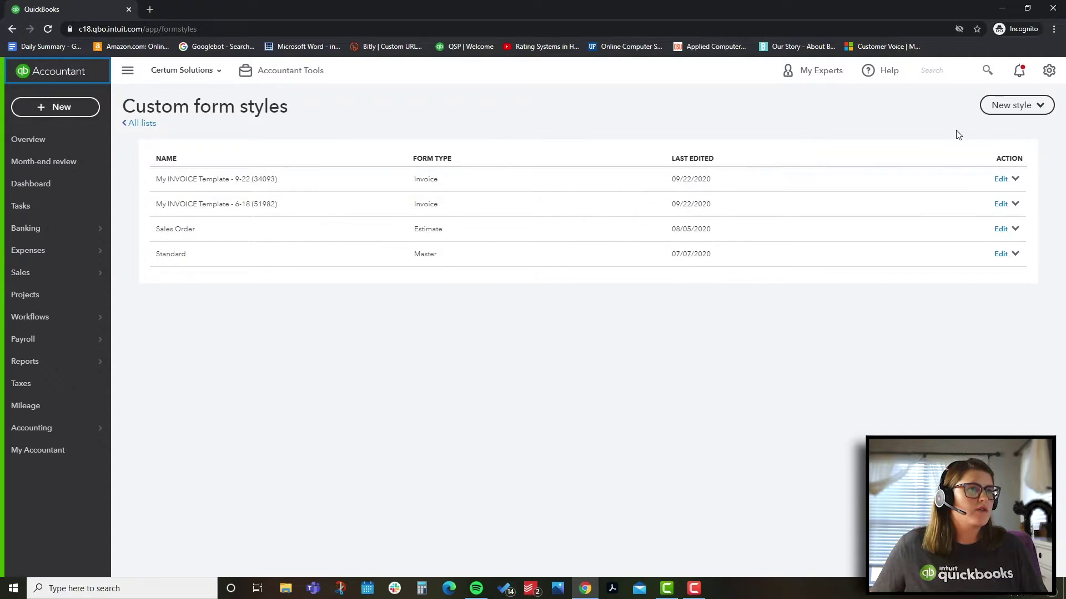
pyautogui.click(1022, 111)
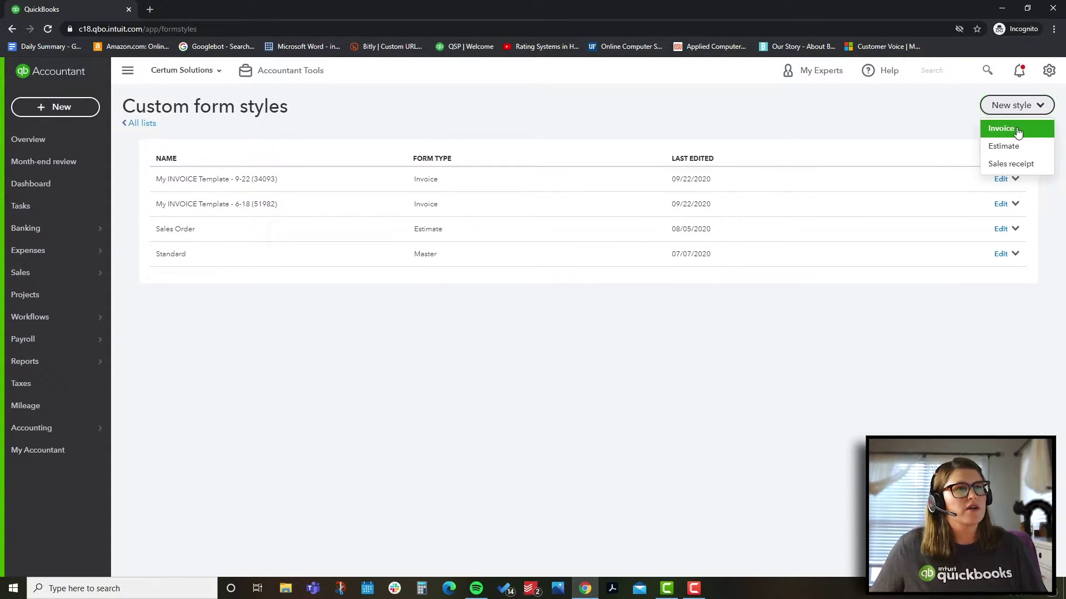
pyautogui.click(975, 400)
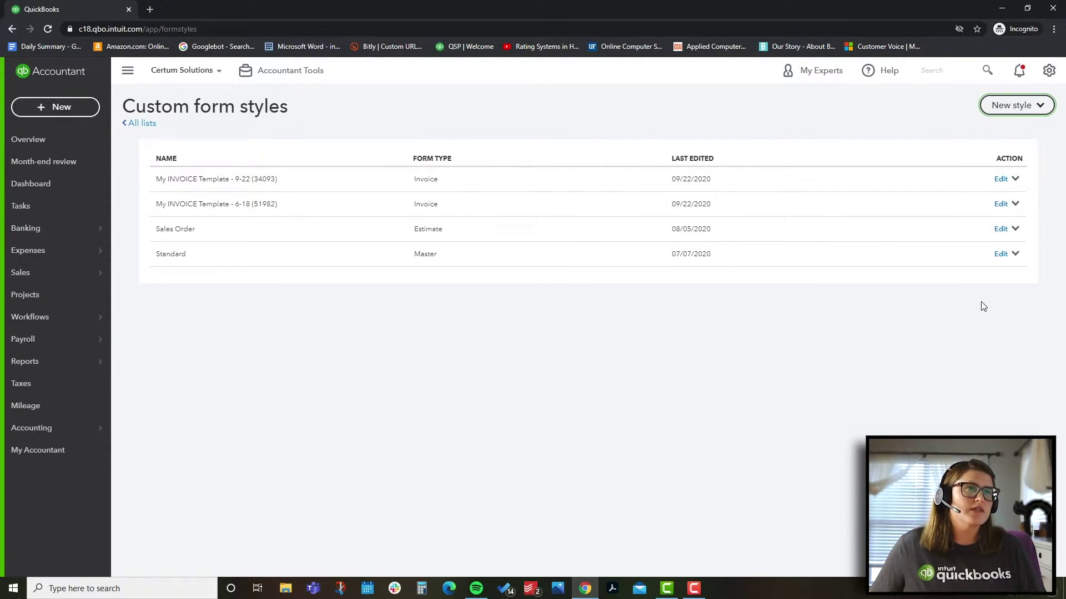
# - Open the Chart of Accounts and review its column, inactive-account and row-count display options and the option to import accounts
pyautogui.click(1049, 72)
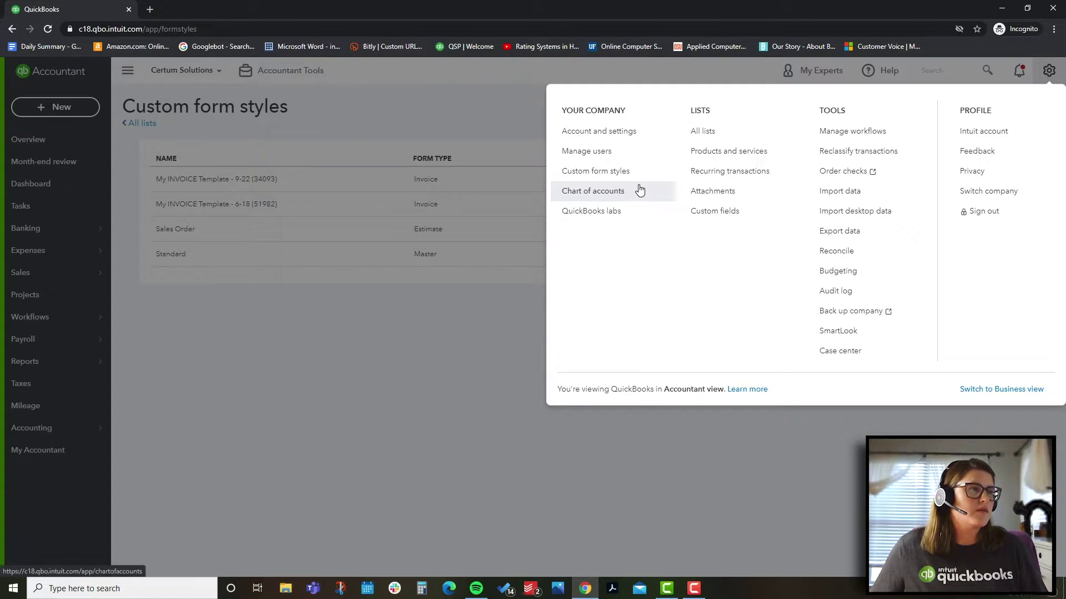
pyautogui.click(627, 198)
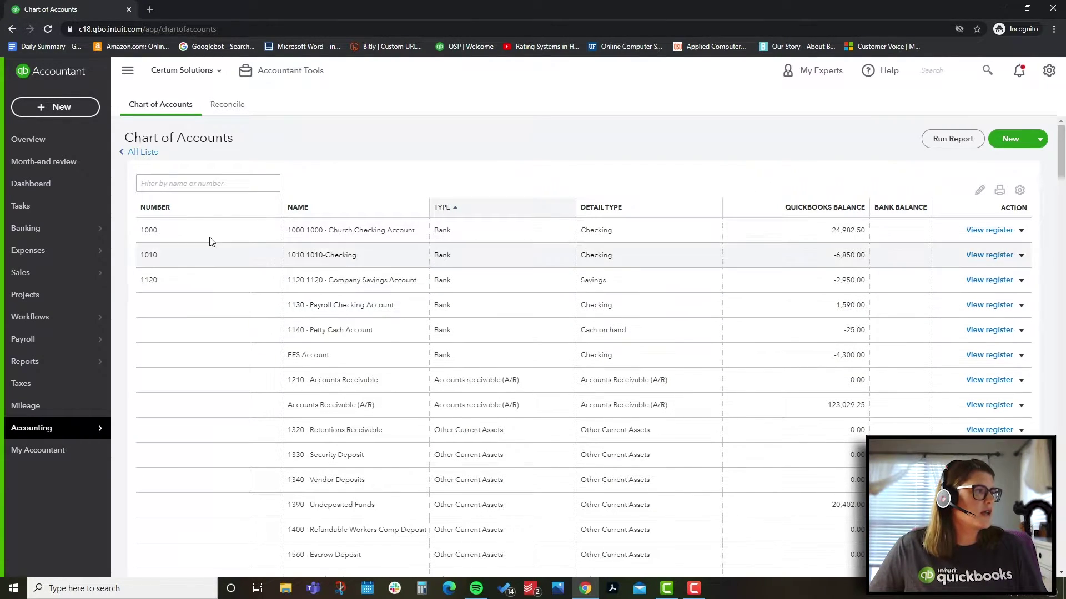
pyautogui.click(1018, 191)
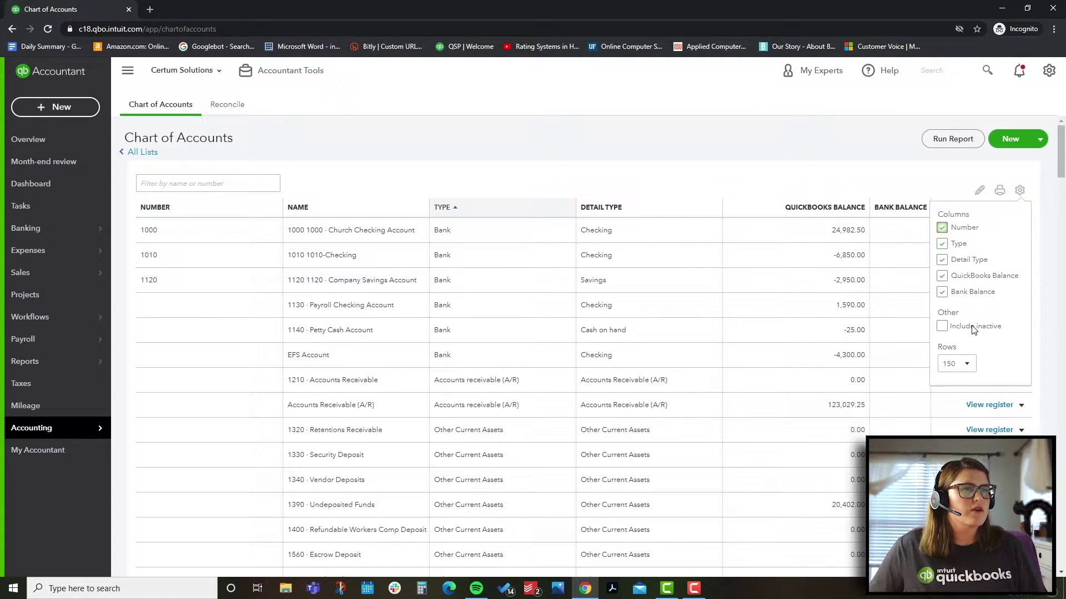
pyautogui.click(966, 366)
pyautogui.click(969, 366)
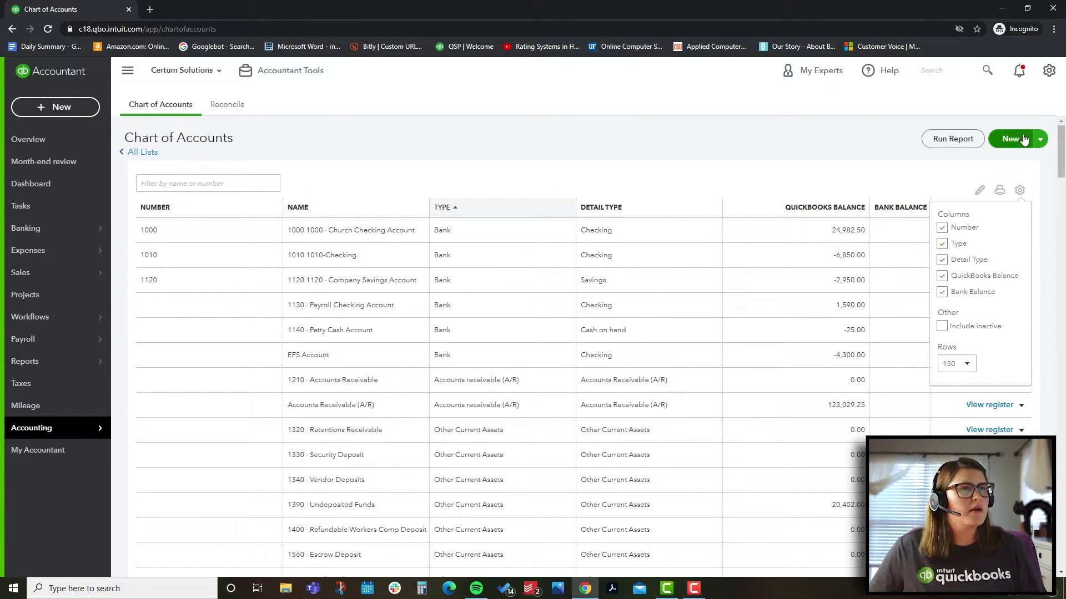
pyautogui.click(1039, 142)
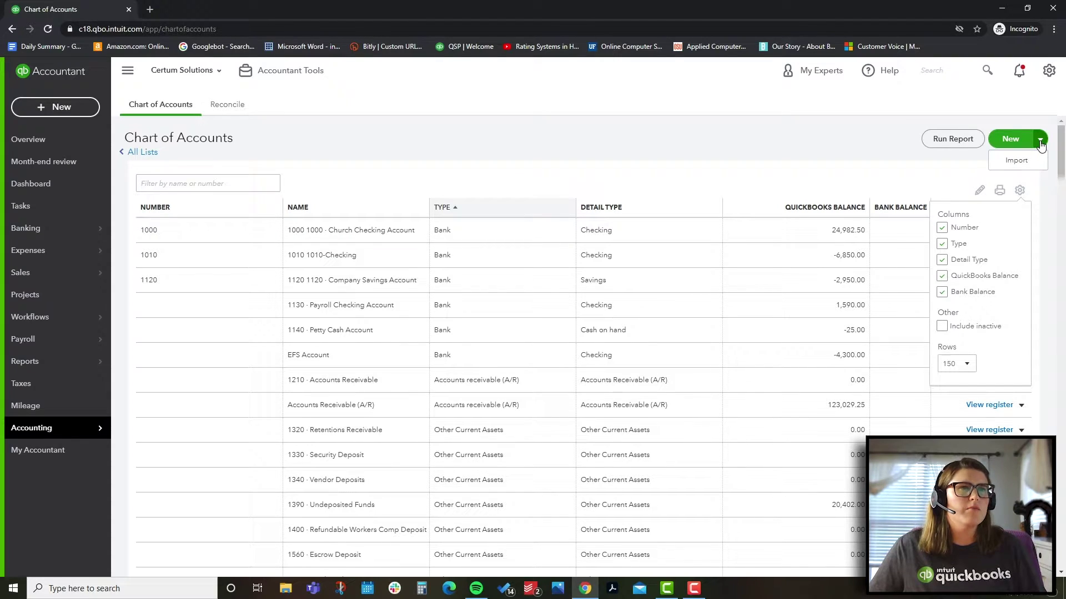
pyautogui.click(1040, 143)
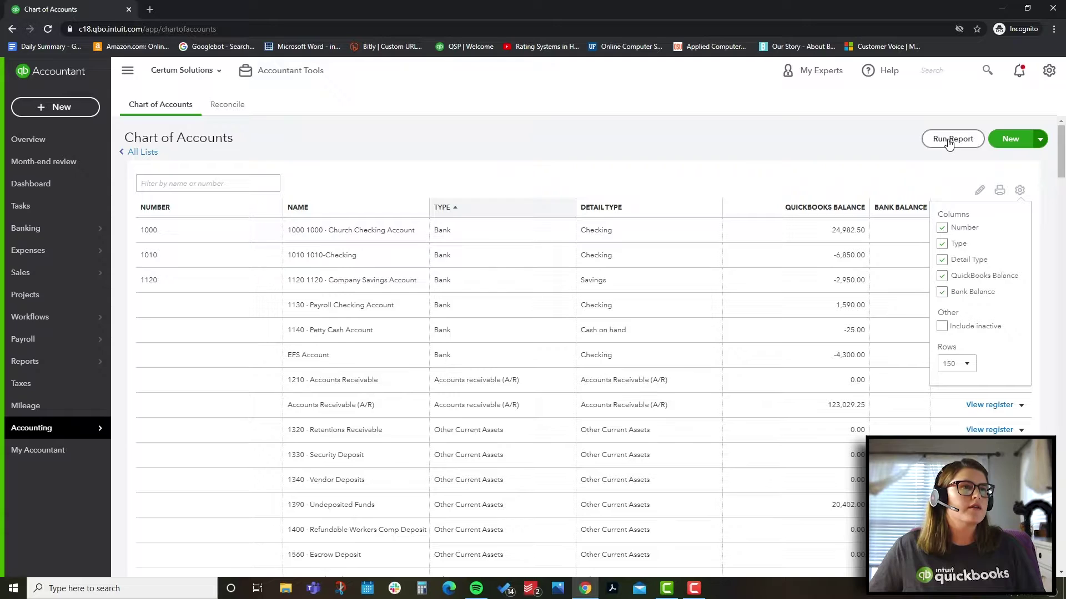
# - Open QuickBooks Labs and turn on the QuickBooks Themes plug-in
pyautogui.click(1048, 70)
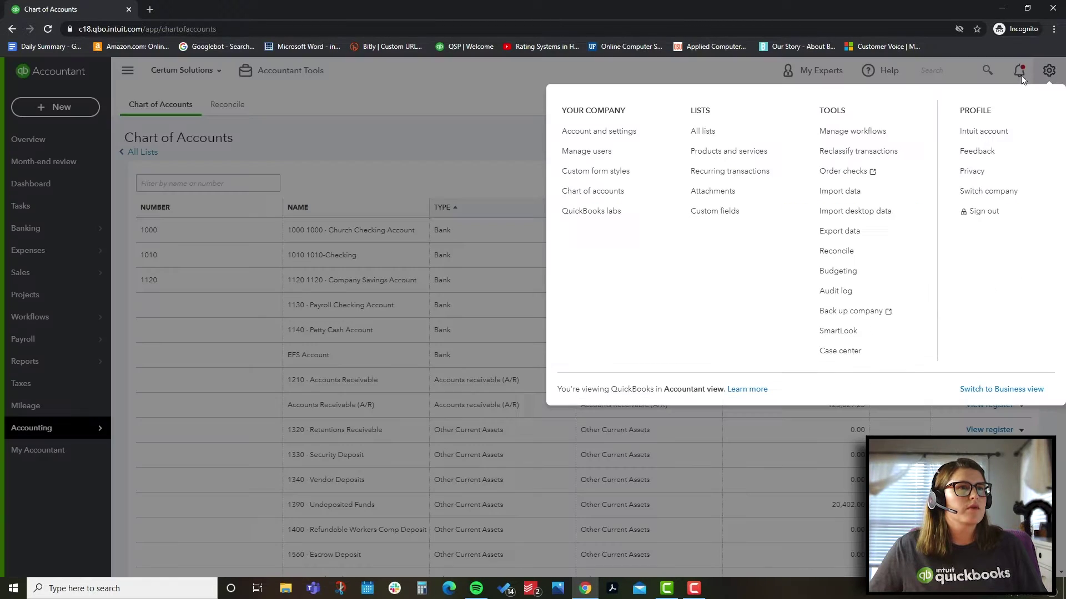
pyautogui.click(610, 214)
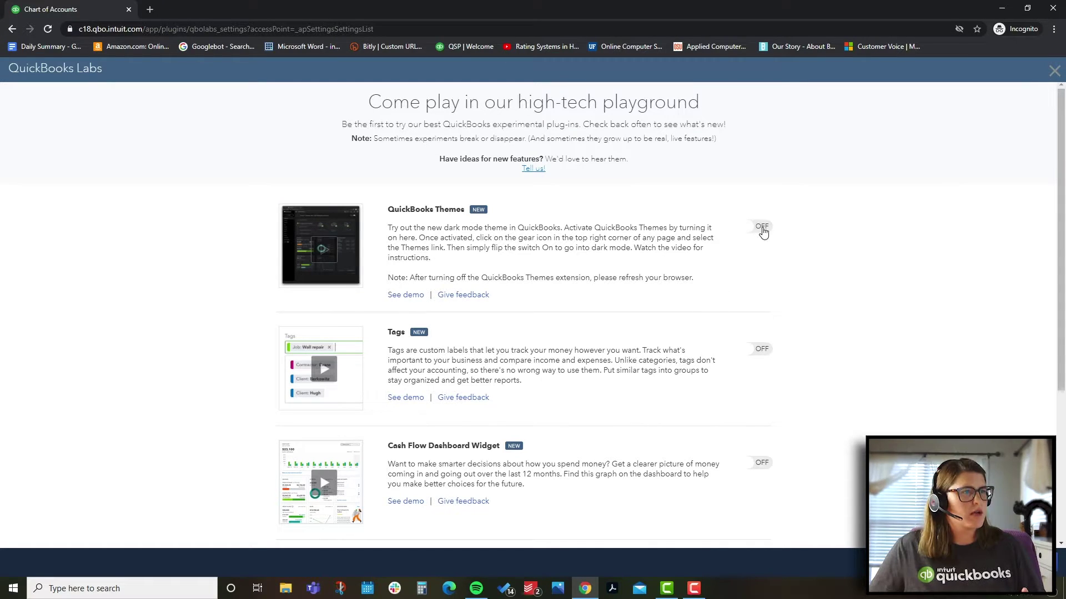
pyautogui.click(761, 228)
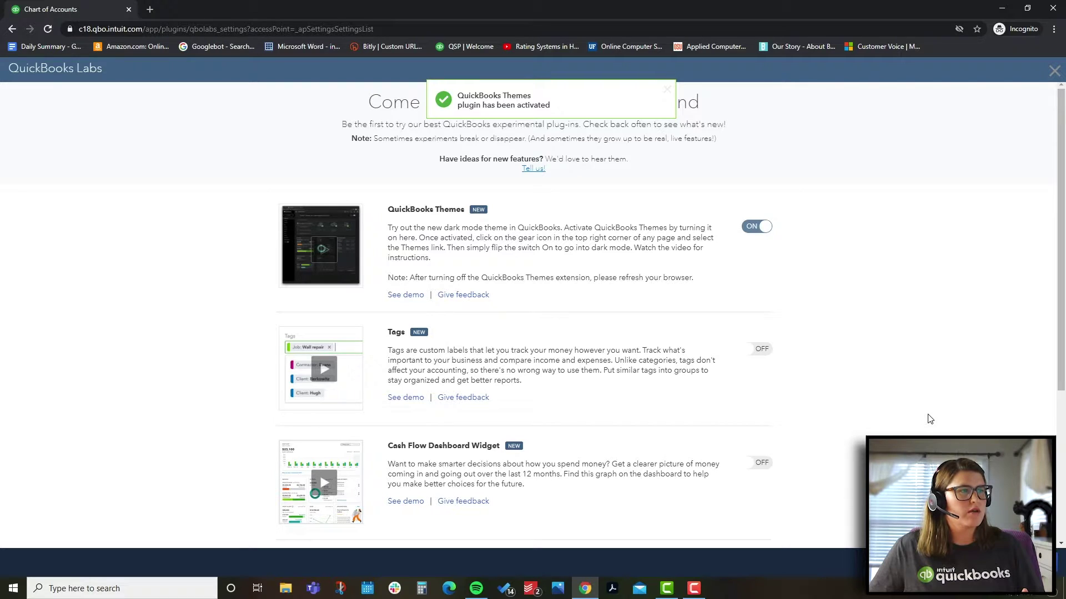
# - Read about Tags and the remaining QuickBooks Labs plug-ins, and return to the dashboard's Get things done view
pyautogui.scroll(-1, 930, 419)
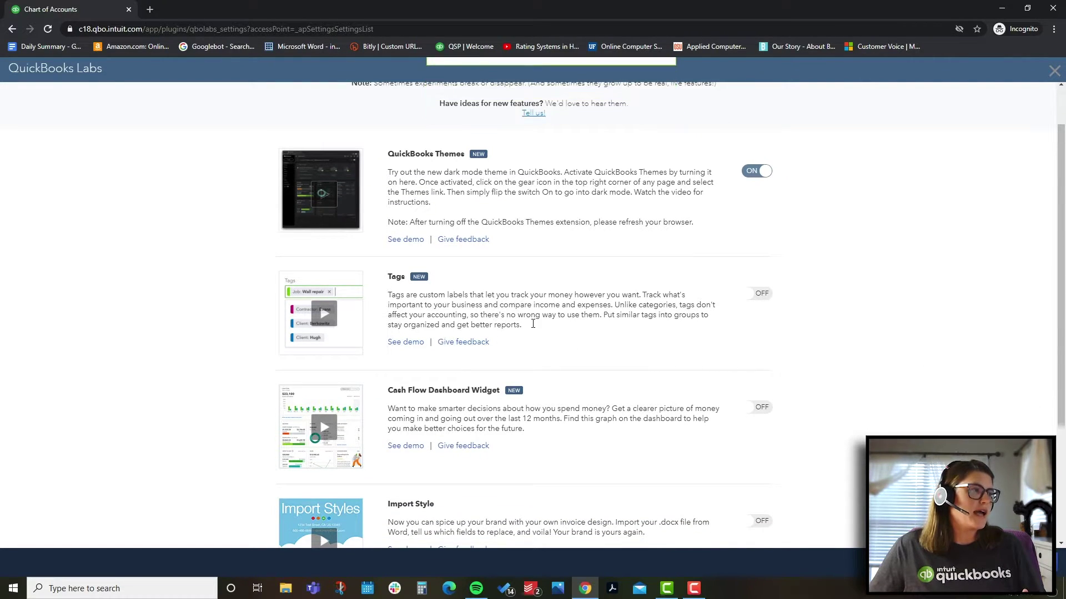
pyautogui.moveTo(501, 342); pyautogui.dragTo(389, 295)
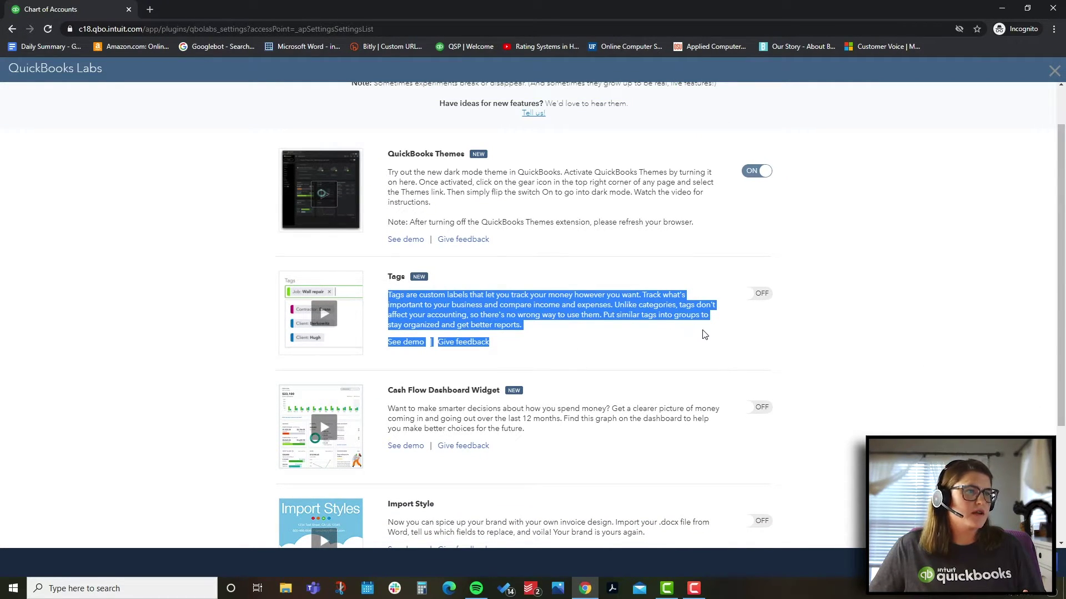
pyautogui.click(716, 358)
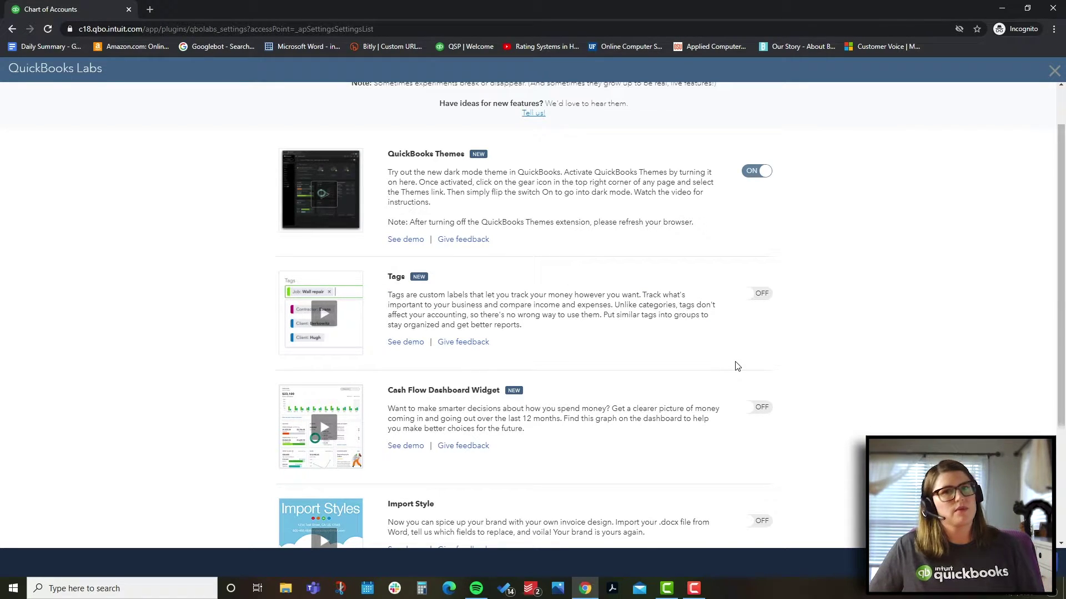
pyautogui.scroll(-2, 737, 366)
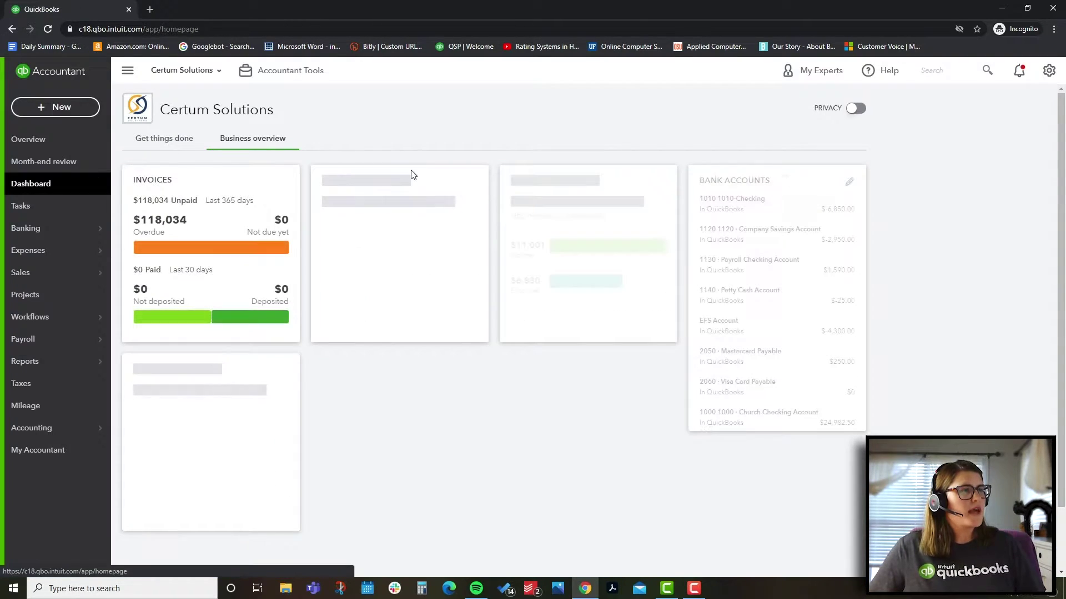
pyautogui.click(179, 143)
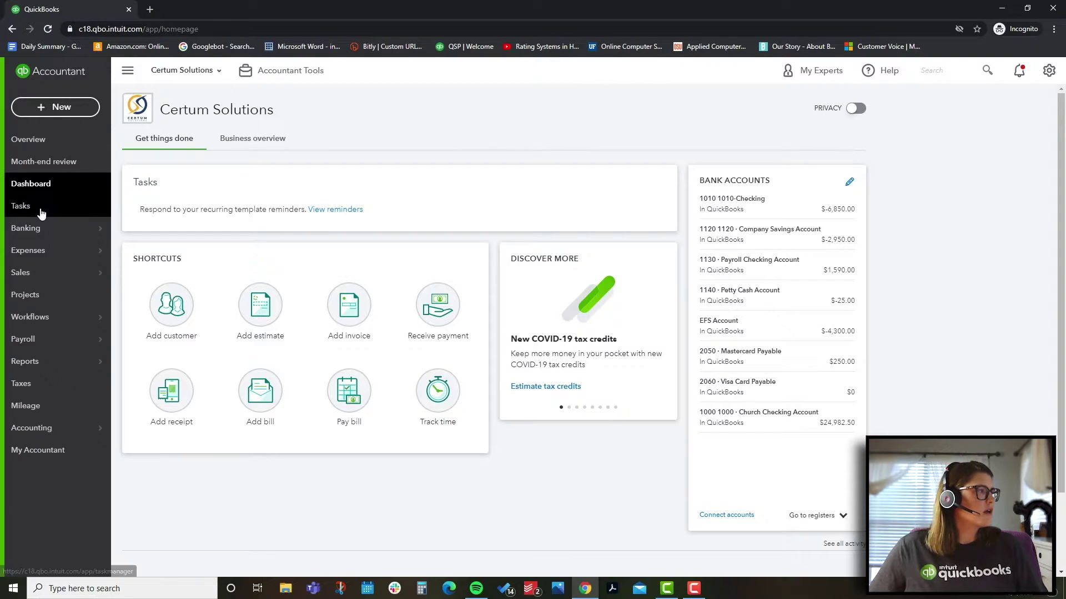
# - Open the Custom fields list, examine the data types, categories and forms available for a new field, and close without adding one
pyautogui.click(1049, 70)
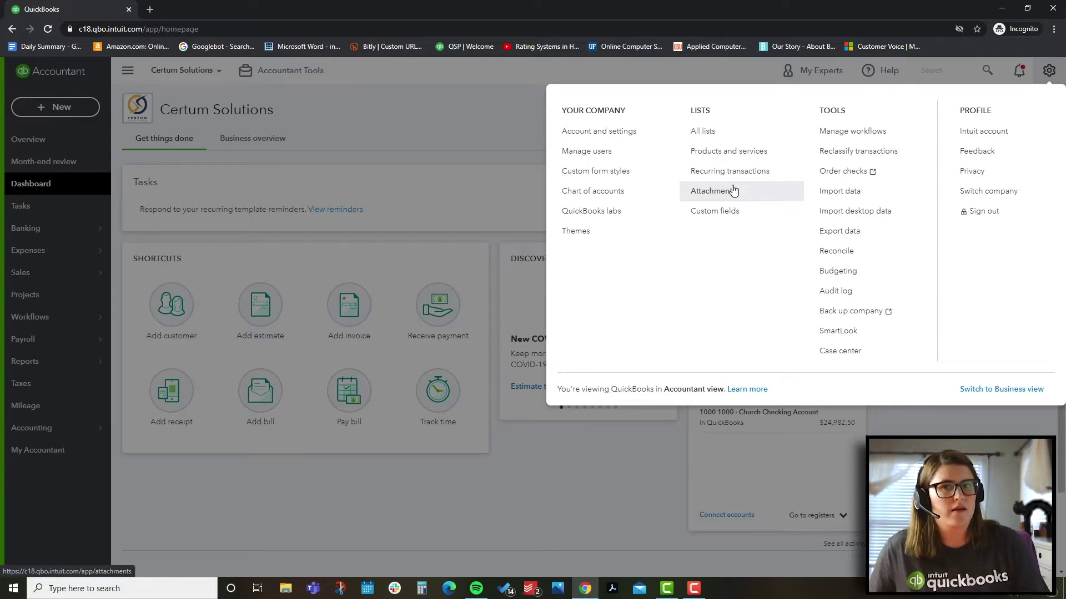
pyautogui.click(732, 210)
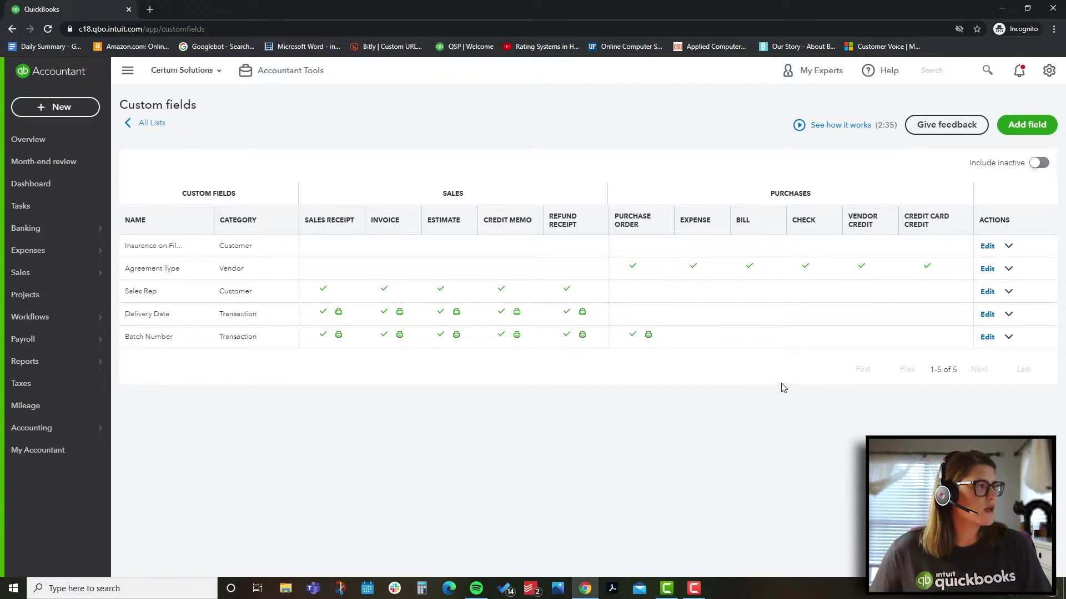
pyautogui.click(1026, 125)
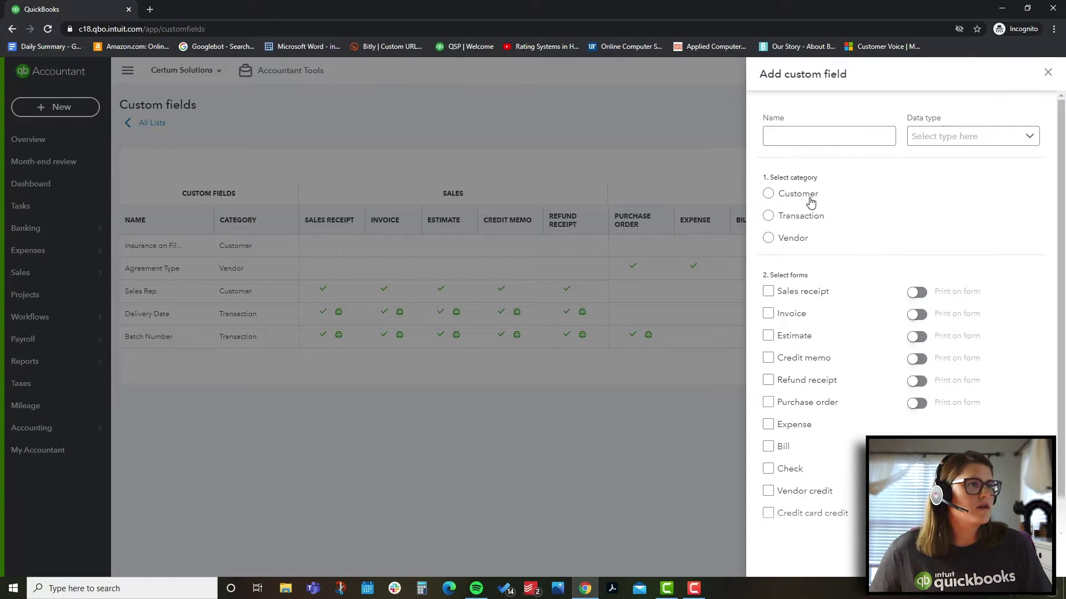
pyautogui.click(966, 137)
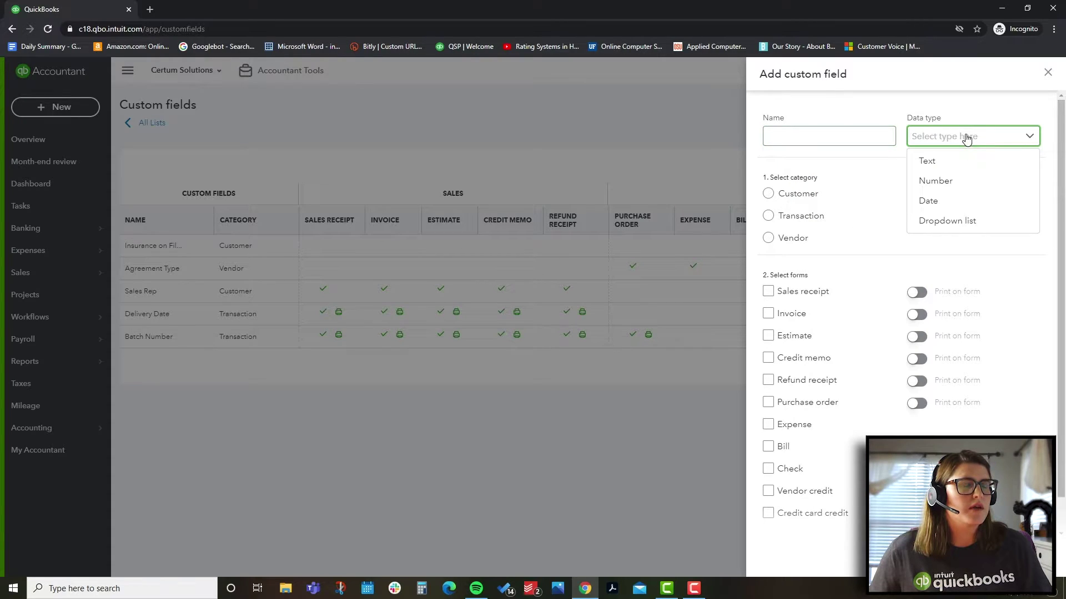
pyautogui.click(963, 139)
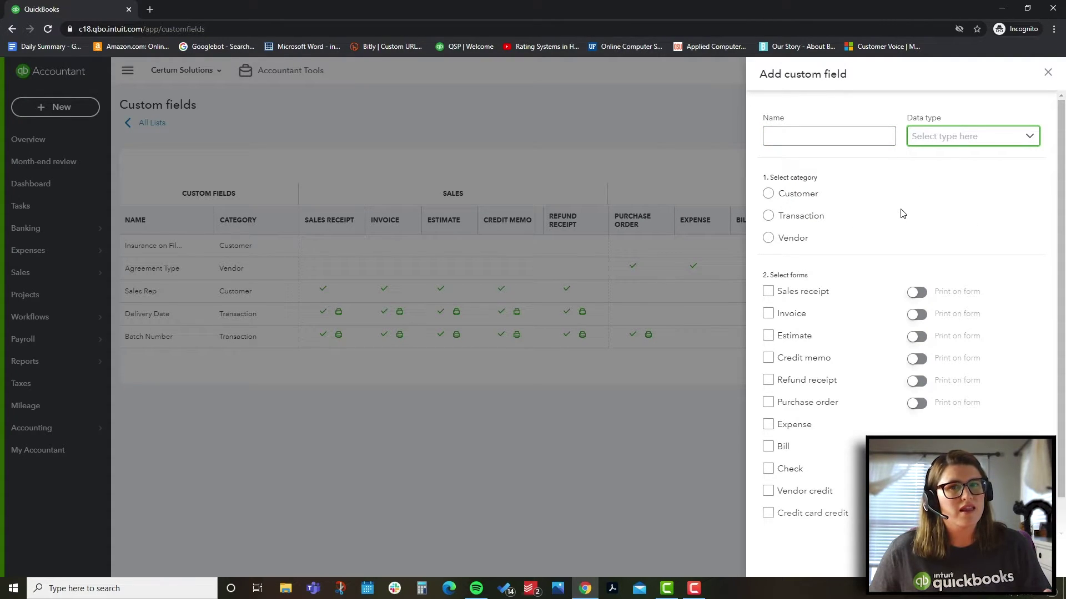
pyautogui.scroll(-1, 902, 214)
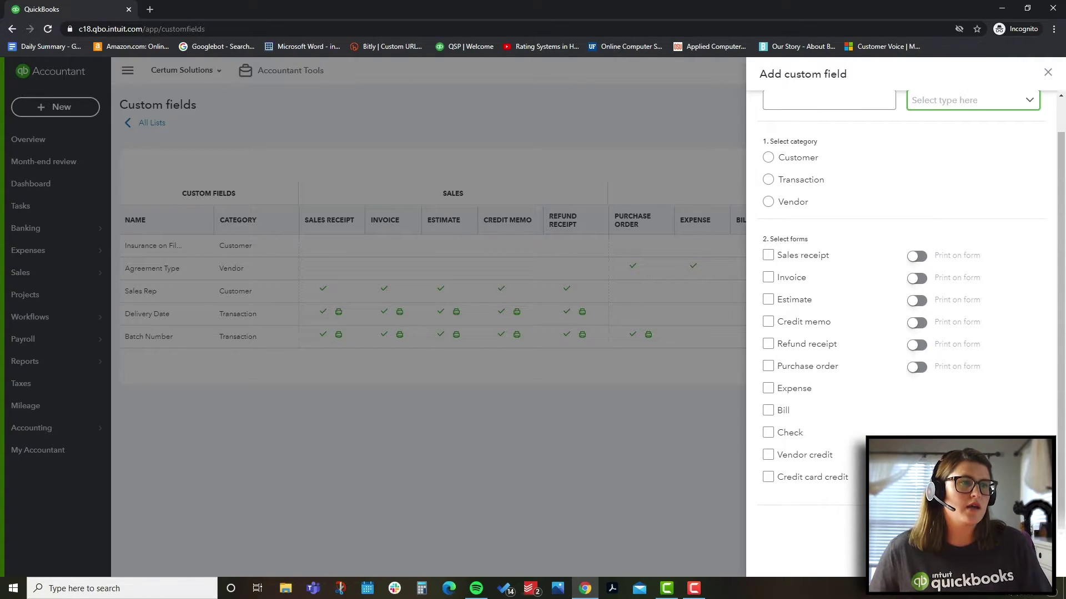
pyautogui.click(1047, 72)
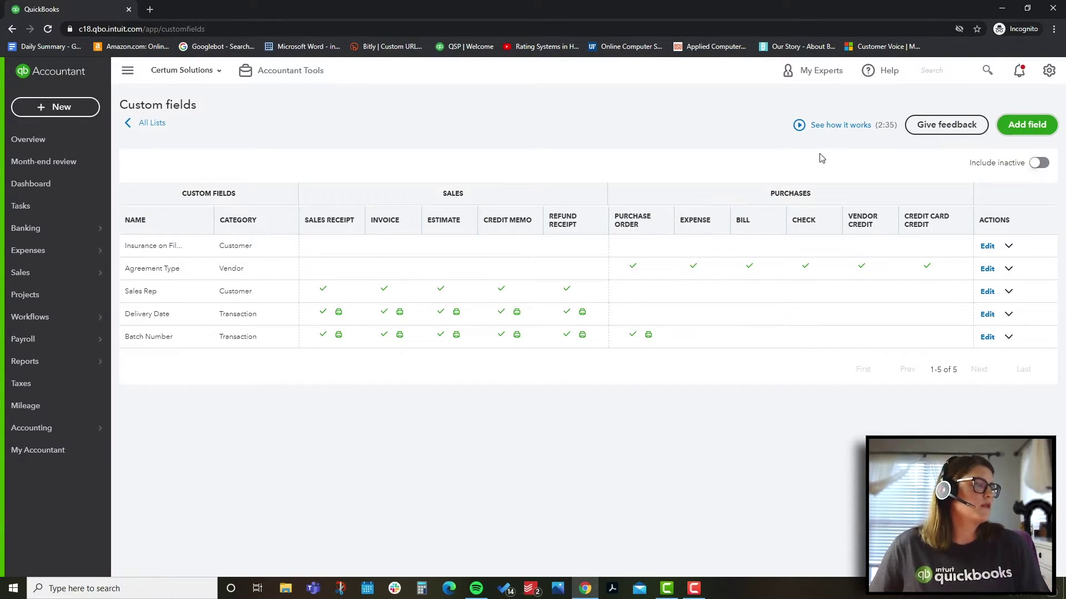
# - Open the Manage workflows page to view the company's existing workflows
pyautogui.click(1048, 70)
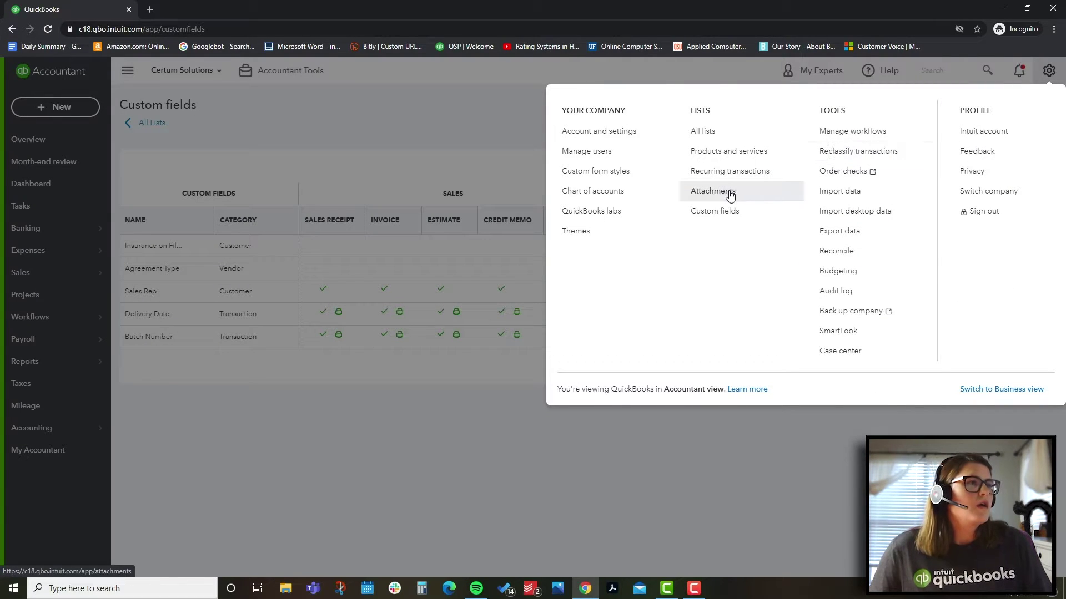
pyautogui.click(853, 134)
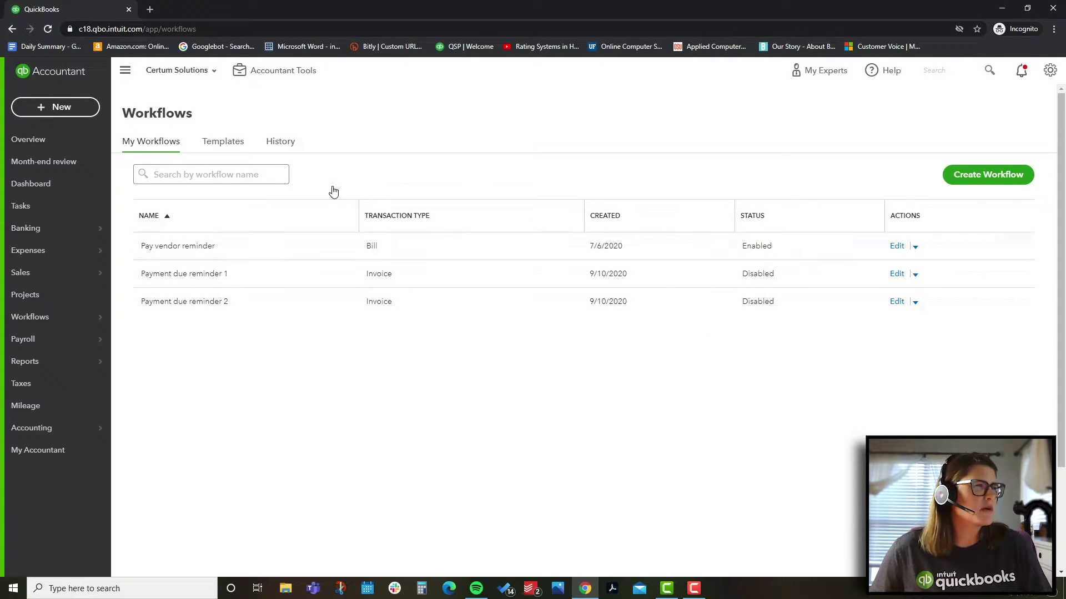
# - Look through the workflow templates and the workflow history, and return to the list of existing workflows
pyautogui.click(229, 143)
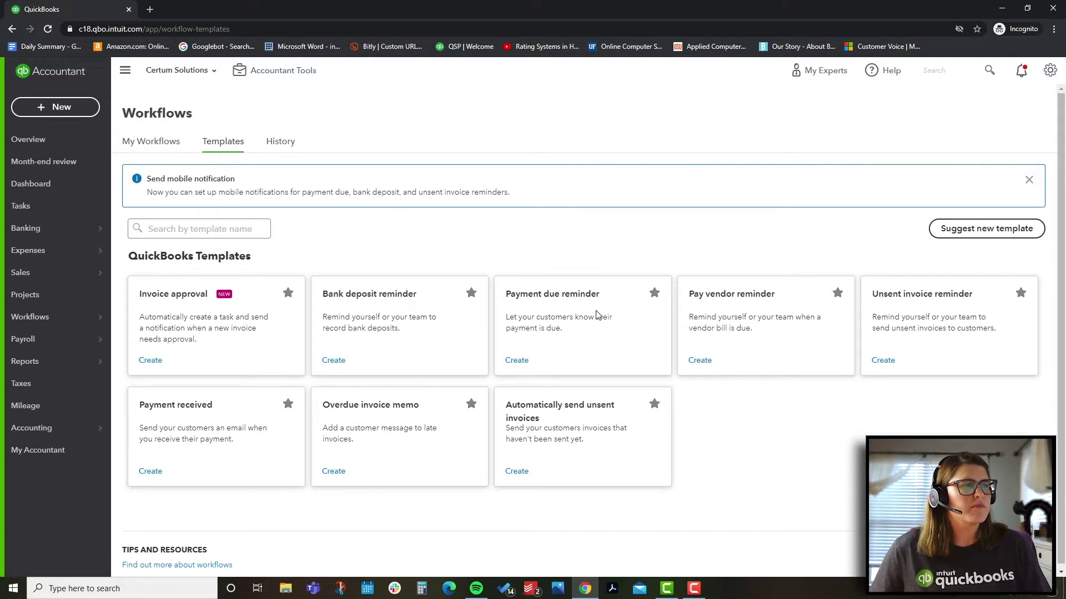
pyautogui.scroll(-1, 811, 455)
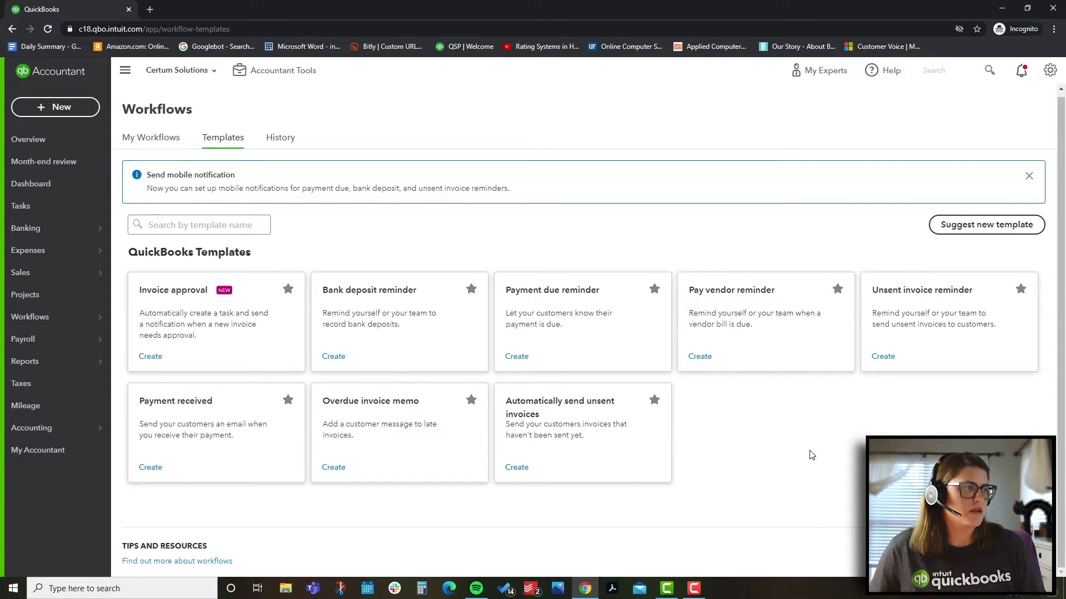
pyautogui.click(281, 139)
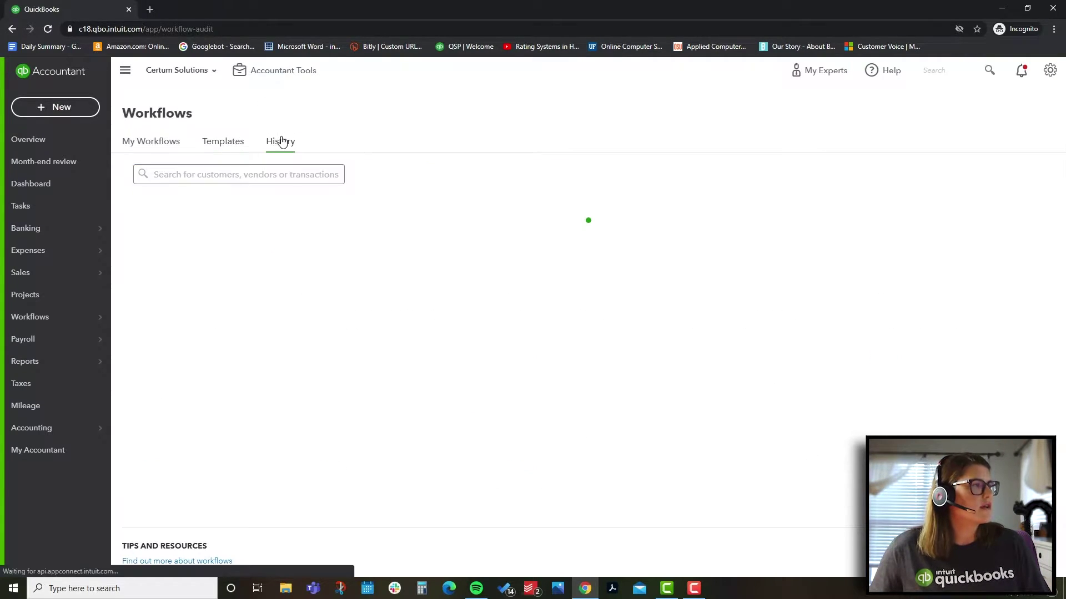
pyautogui.click(158, 143)
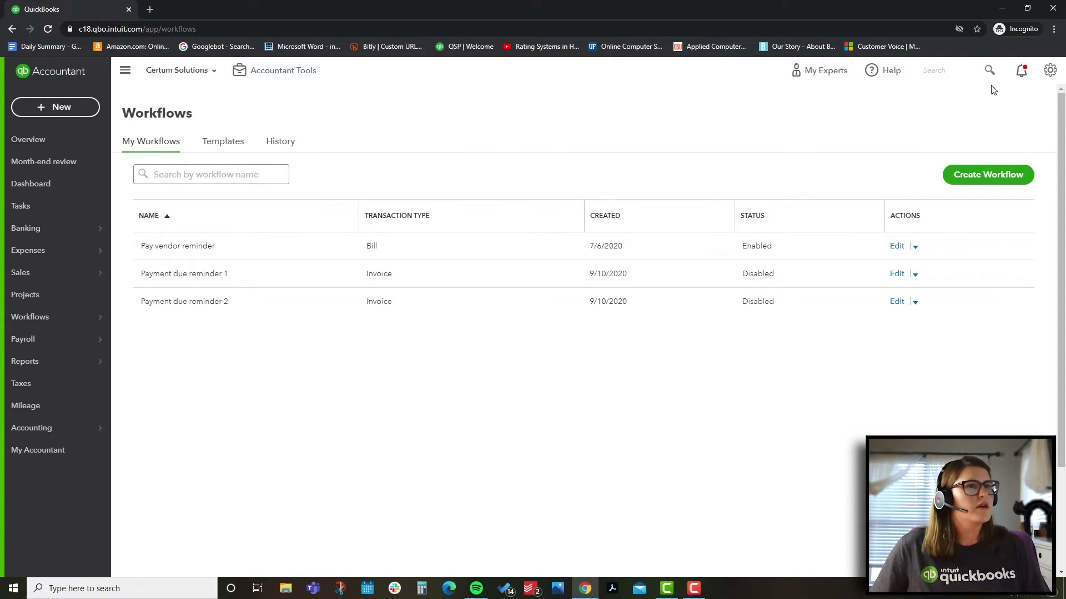
pyautogui.click(1049, 71)
pyautogui.click(1046, 72)
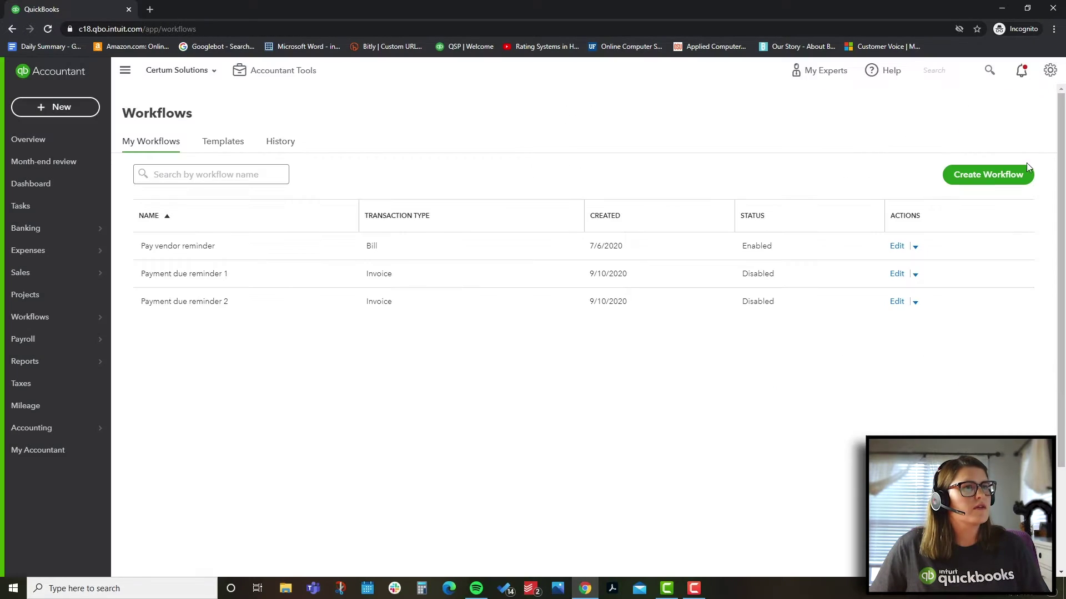
# - Start a new workflow from the Invoice approval template, examine its conditions, actions and email message, and close it without saving
pyautogui.click(1024, 178)
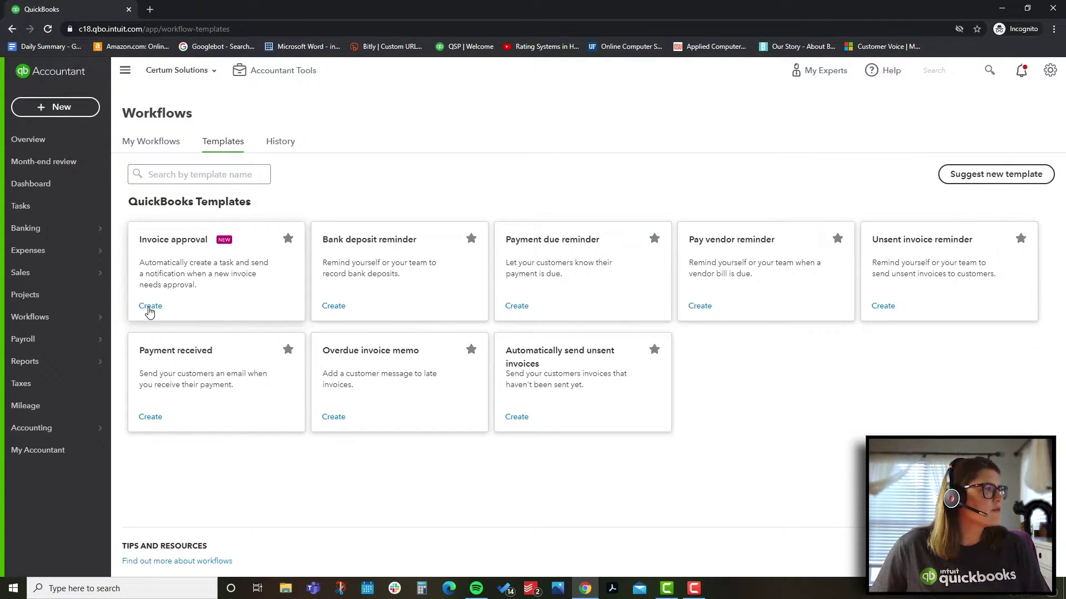
pyautogui.click(149, 307)
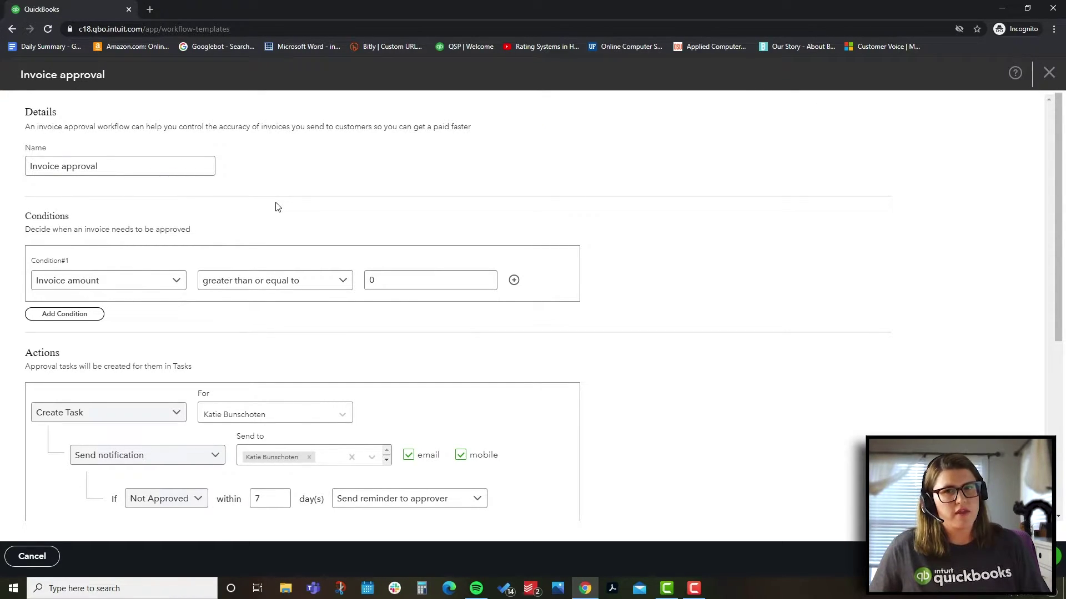
pyautogui.scroll(-1, 277, 207)
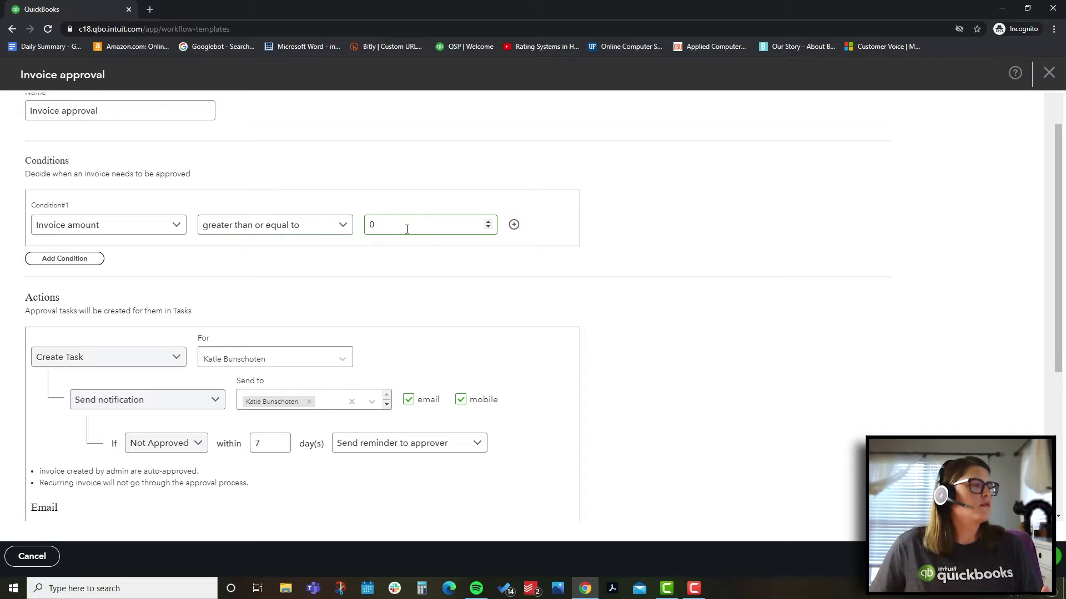
pyautogui.scroll(-2, 397, 272)
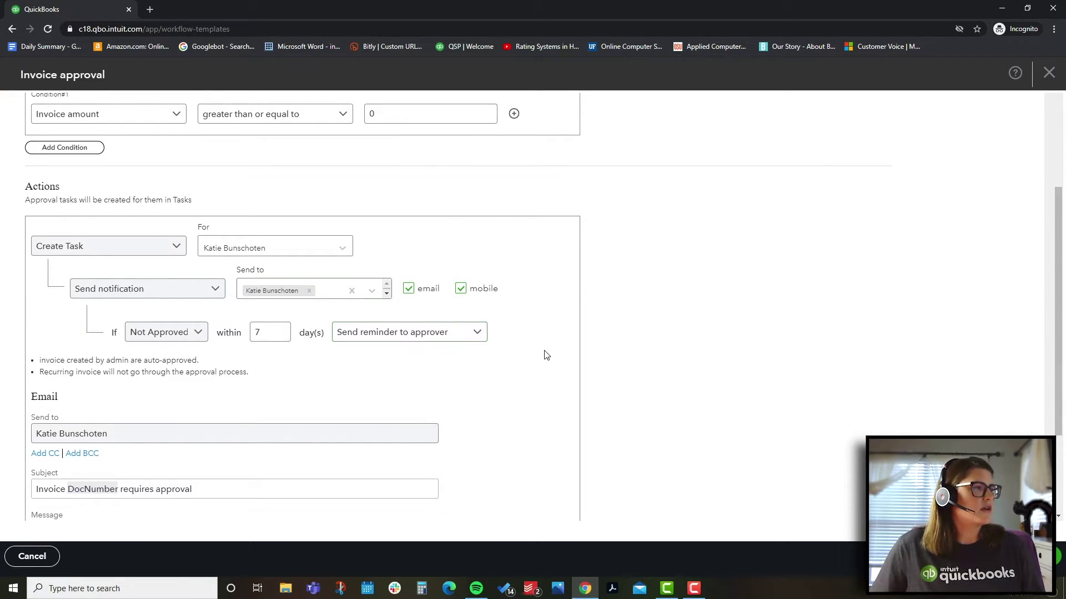
pyautogui.scroll(-3, 536, 346)
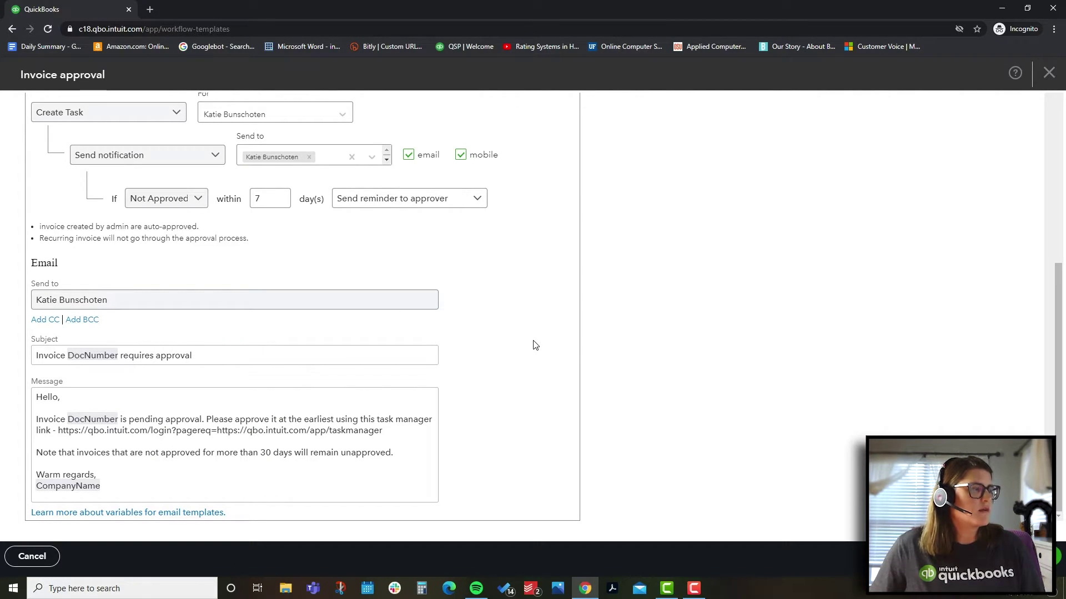
pyautogui.scroll(5, 535, 346)
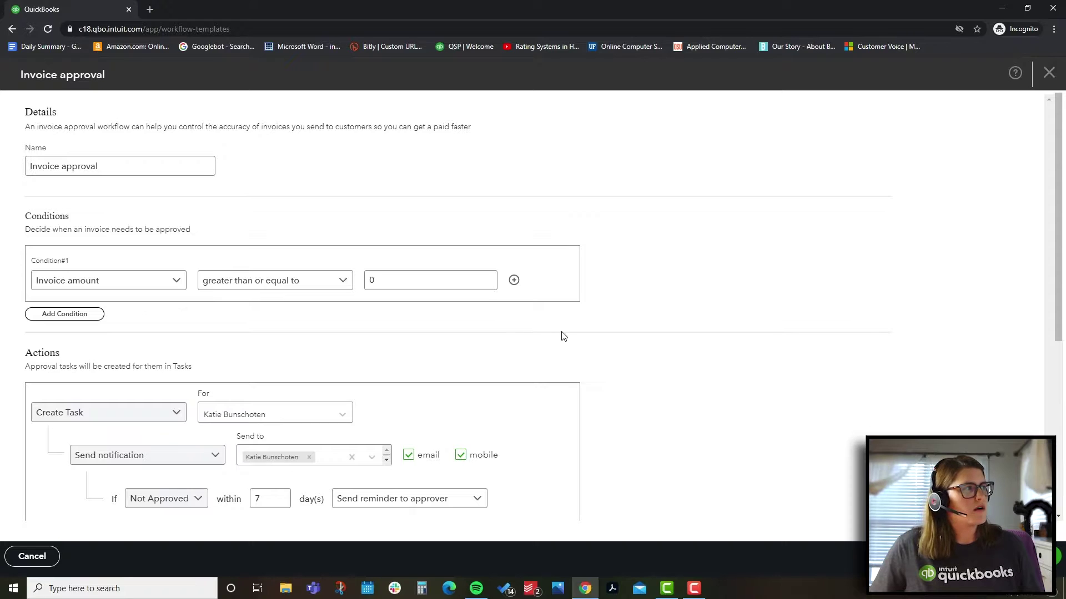
pyautogui.click(1048, 73)
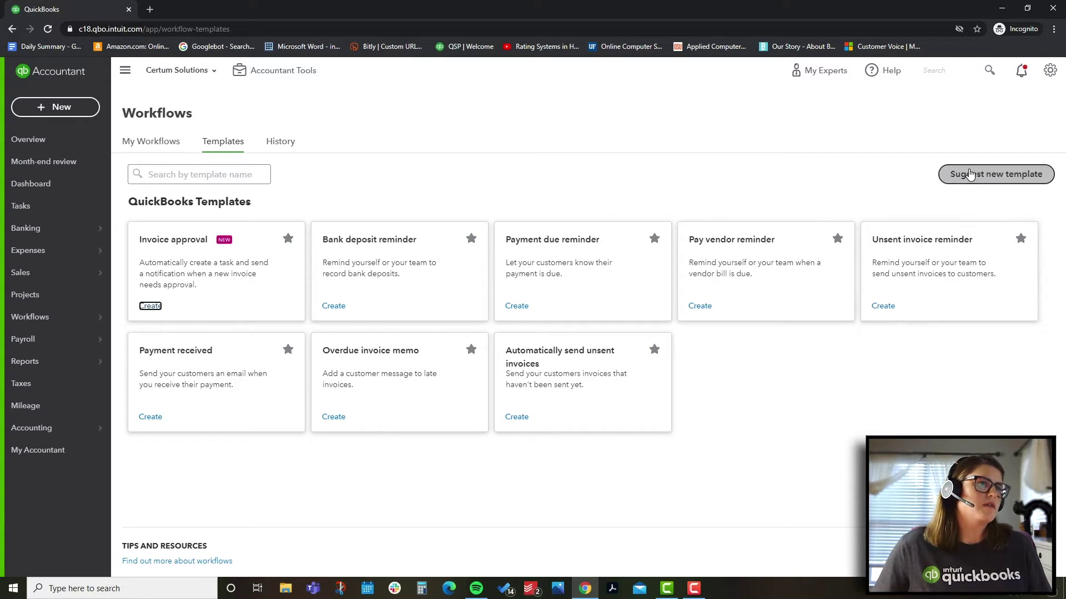
# - Switch QuickBooks to Business view and open the Reclassify Transactions tool
pyautogui.click(1050, 70)
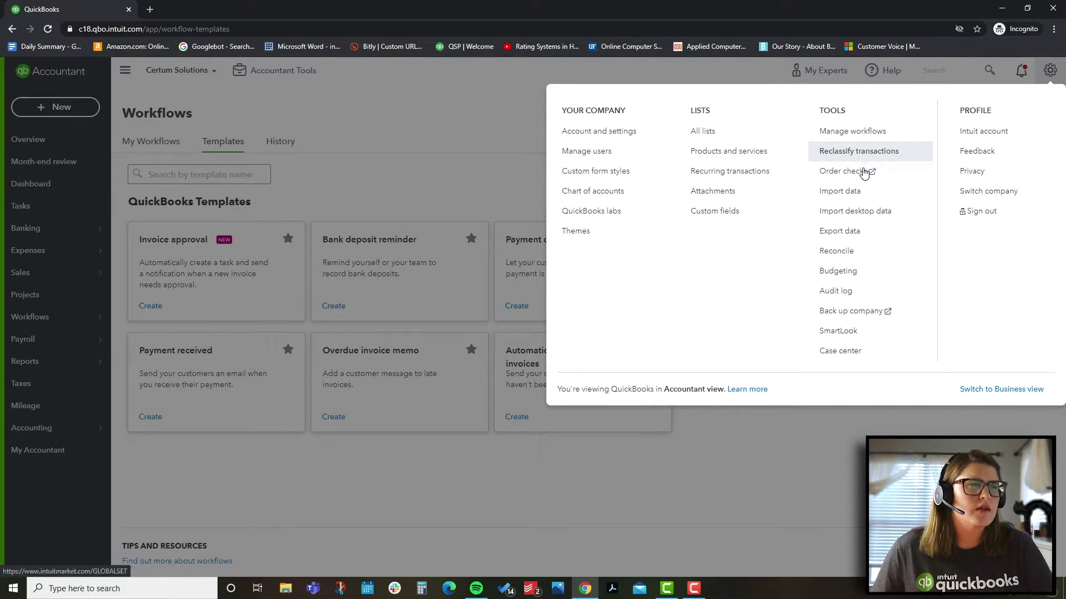
pyautogui.click(1001, 391)
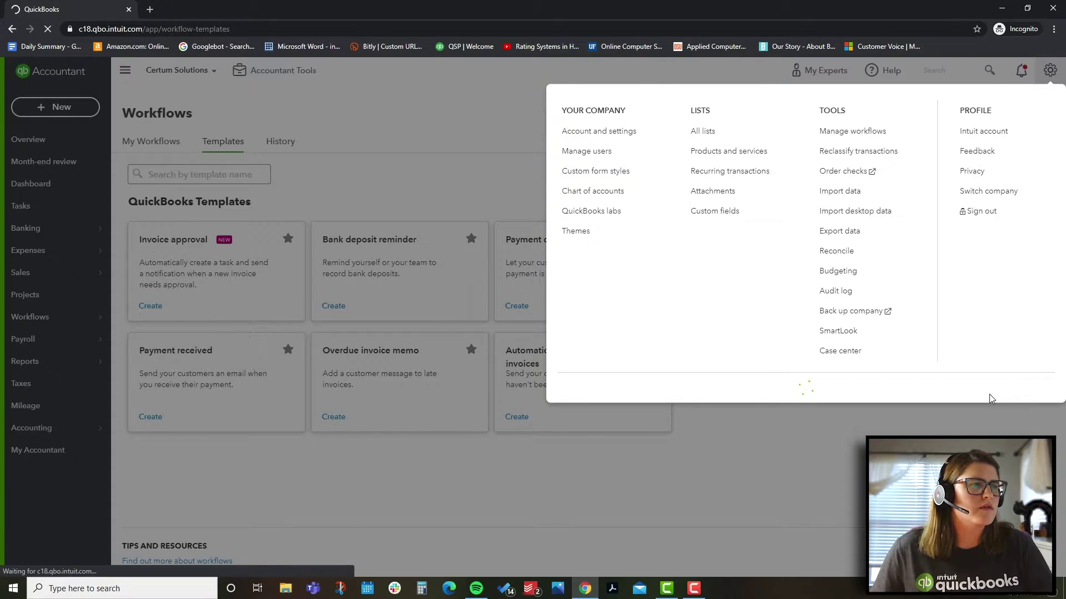
pyautogui.click(878, 158)
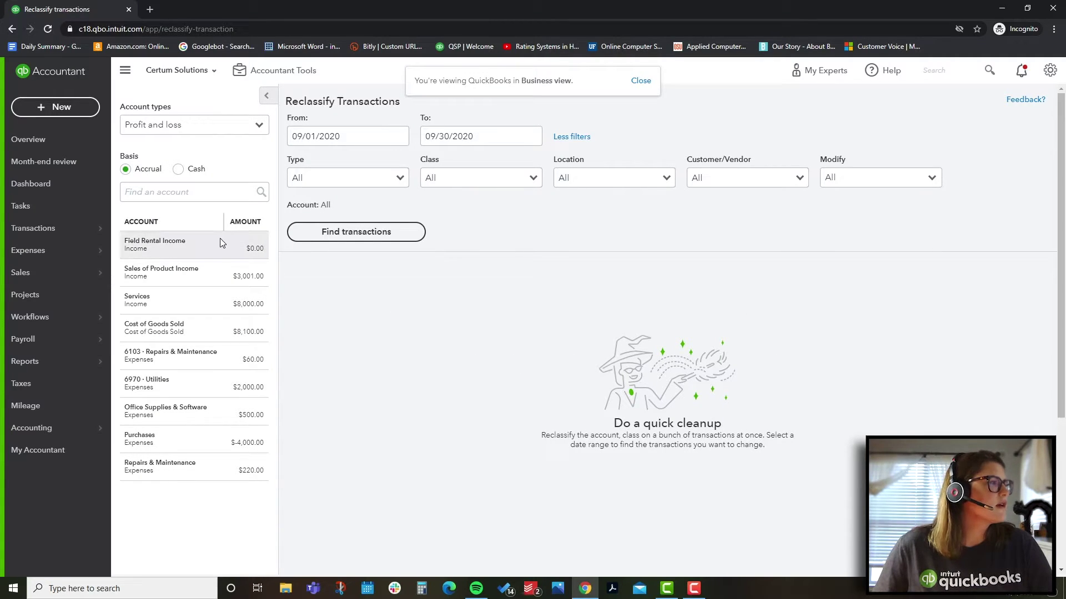
# - Reclassify all of the Cost of Goods Sold transaction lines to the class FE
pyautogui.click(217, 332)
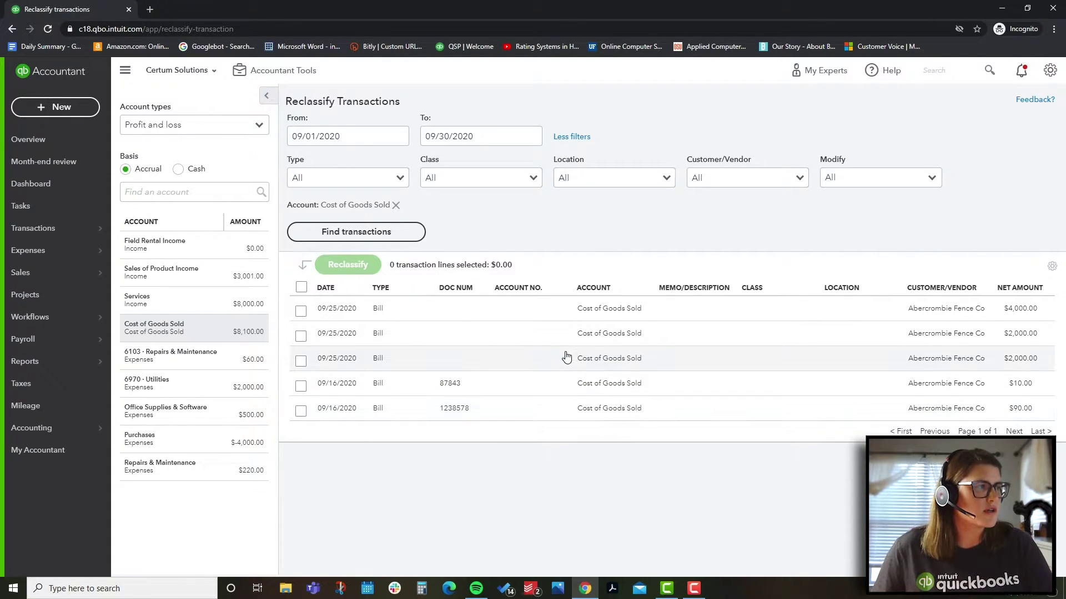
pyautogui.click(301, 288)
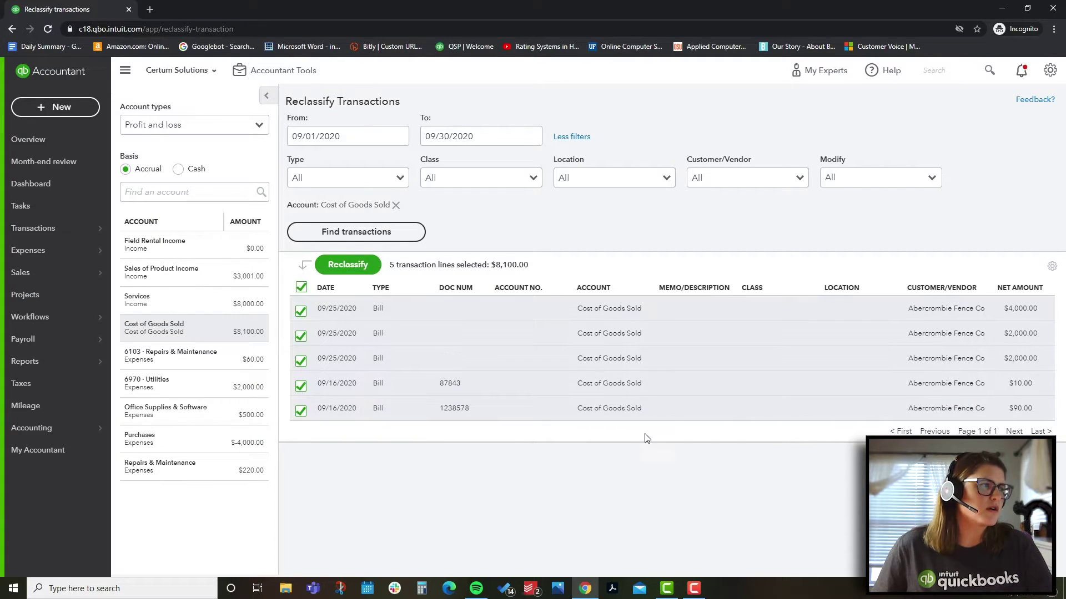
pyautogui.click(356, 266)
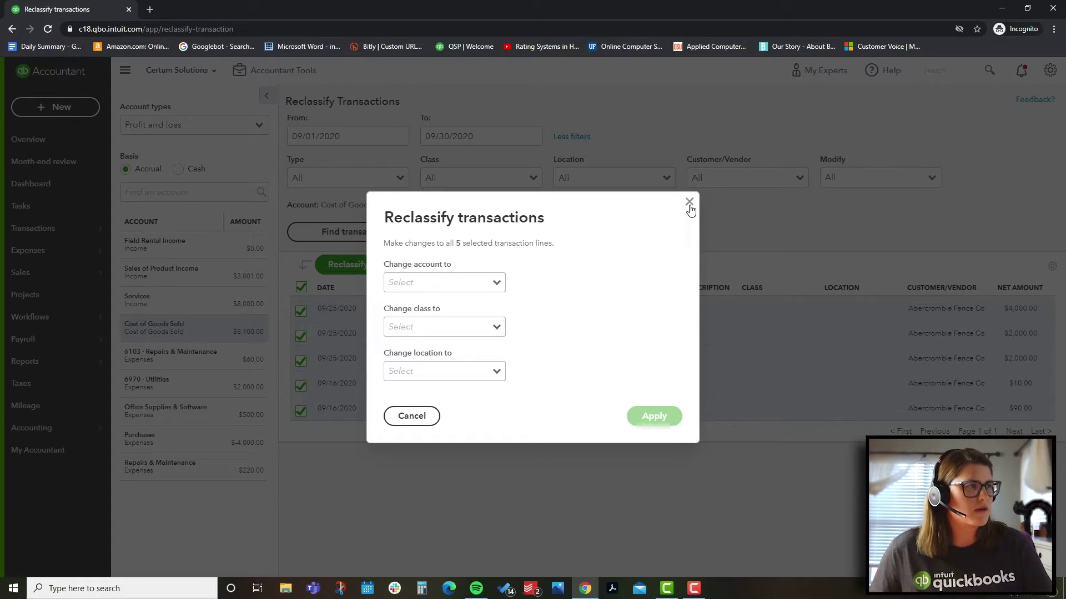
pyautogui.click(503, 334)
pyautogui.click(464, 364)
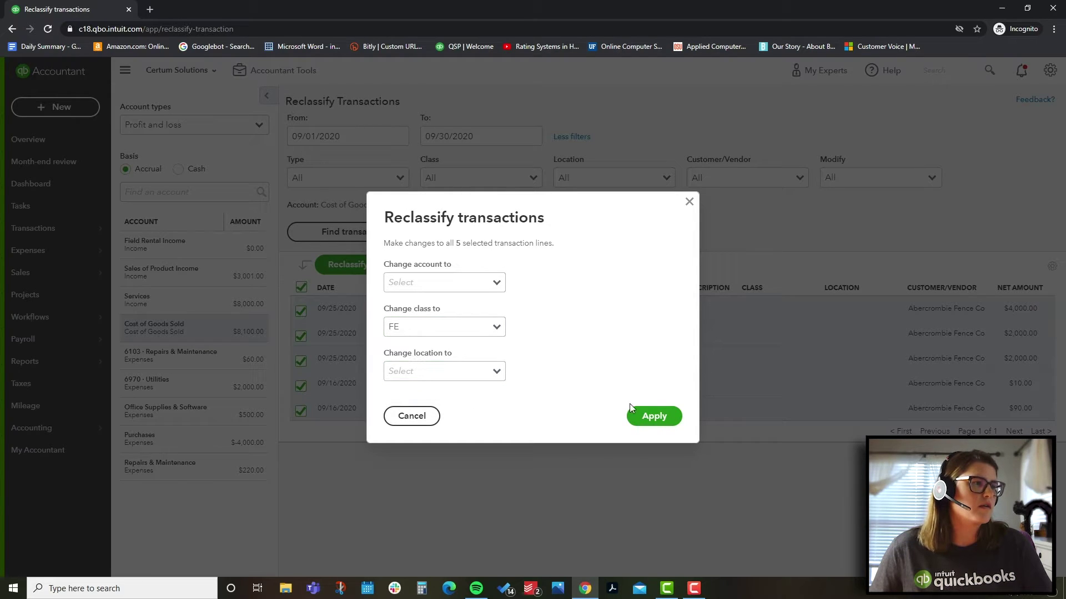
pyautogui.click(644, 416)
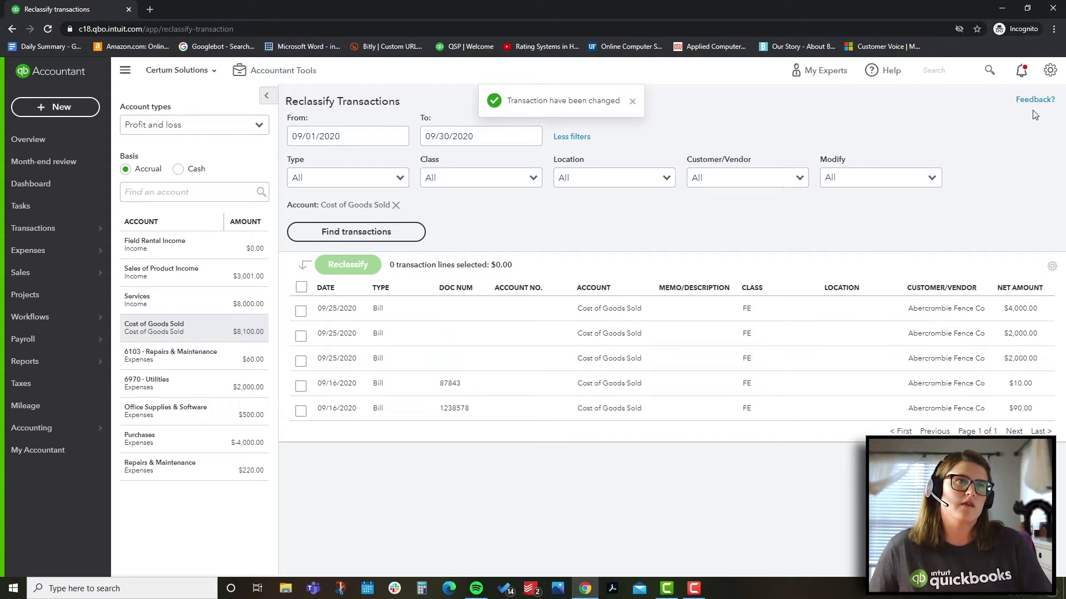
# - Open the Reconcile tool and resume the reconciliation of the 1000 Church Checking Account
pyautogui.click(1050, 70)
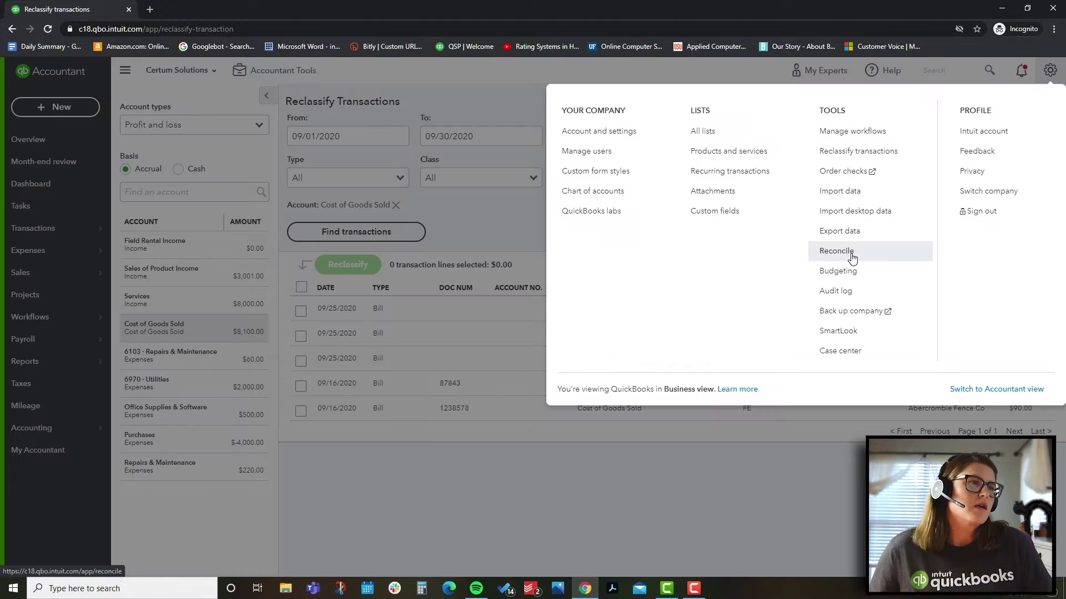
pyautogui.click(852, 256)
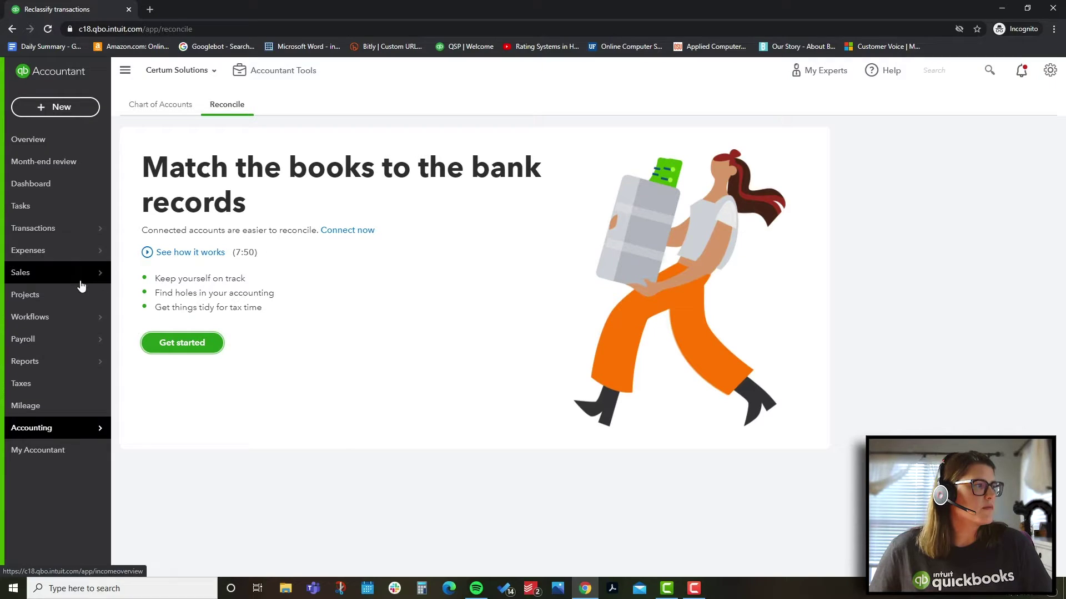
pyautogui.click(178, 344)
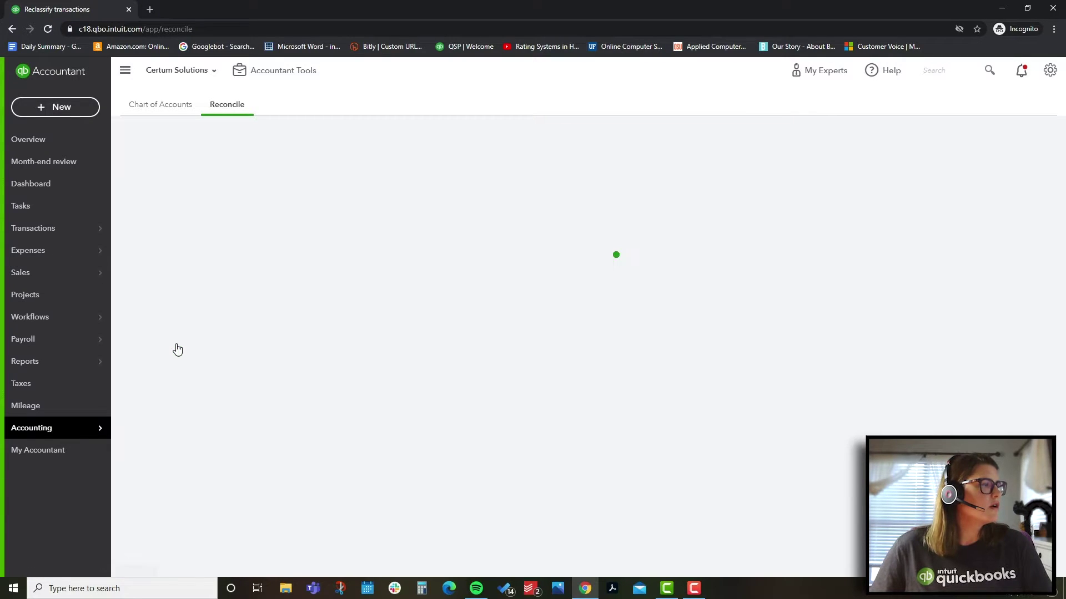
pyautogui.click(684, 400)
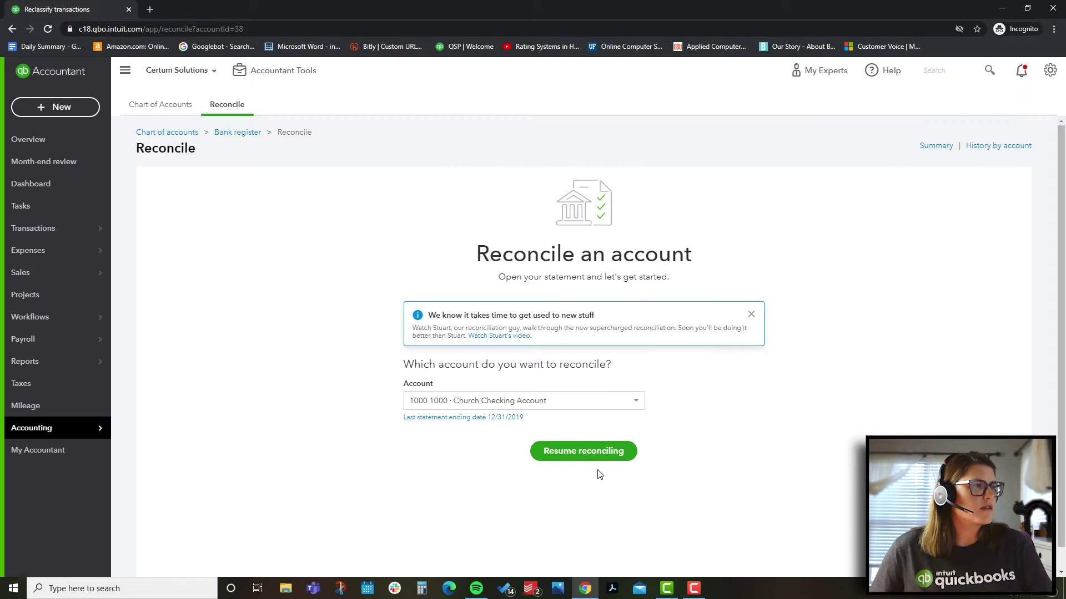
pyautogui.click(610, 400)
pyautogui.click(768, 426)
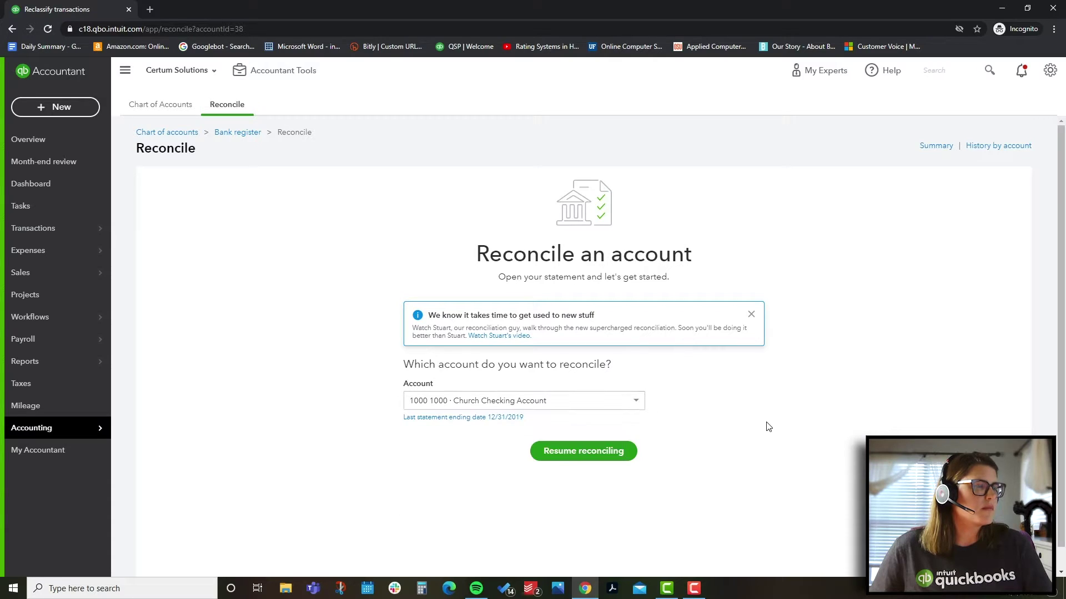
pyautogui.click(563, 452)
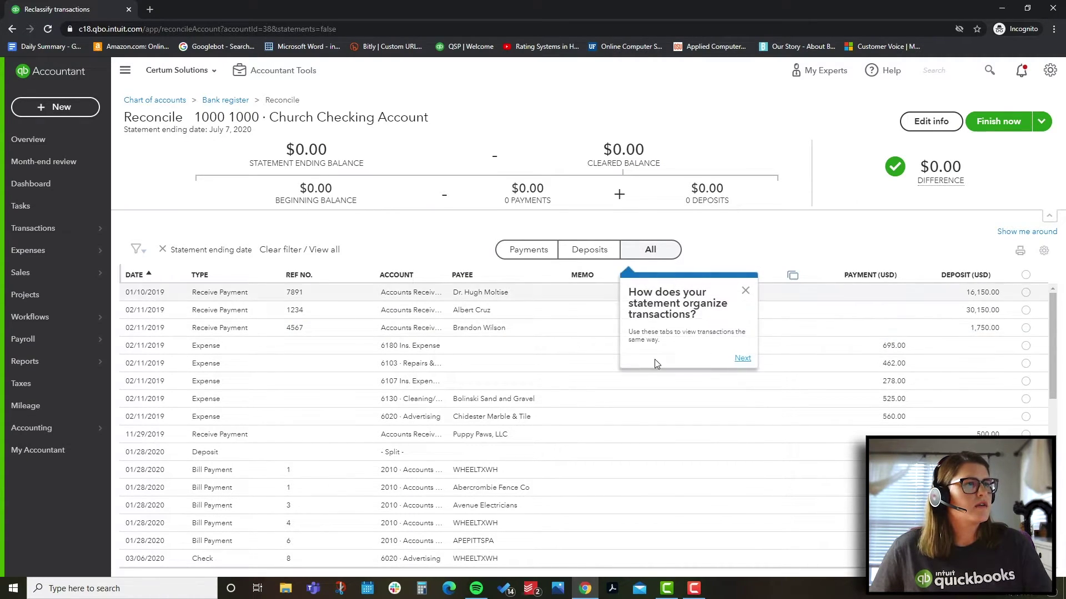
# - Mark the 16,150.00, 30,150.00 and 500.00 received payments and the 695.00 and 560.00 expenses as cleared
pyautogui.click(1025, 292)
pyautogui.click(1025, 310)
pyautogui.click(1025, 346)
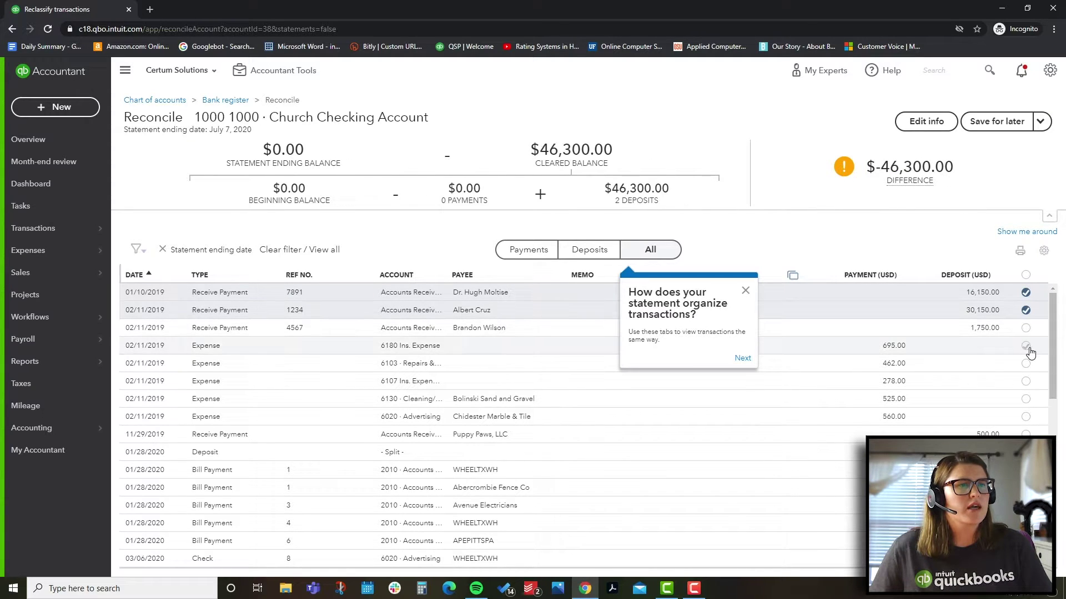
pyautogui.click(1025, 416)
pyautogui.click(1025, 434)
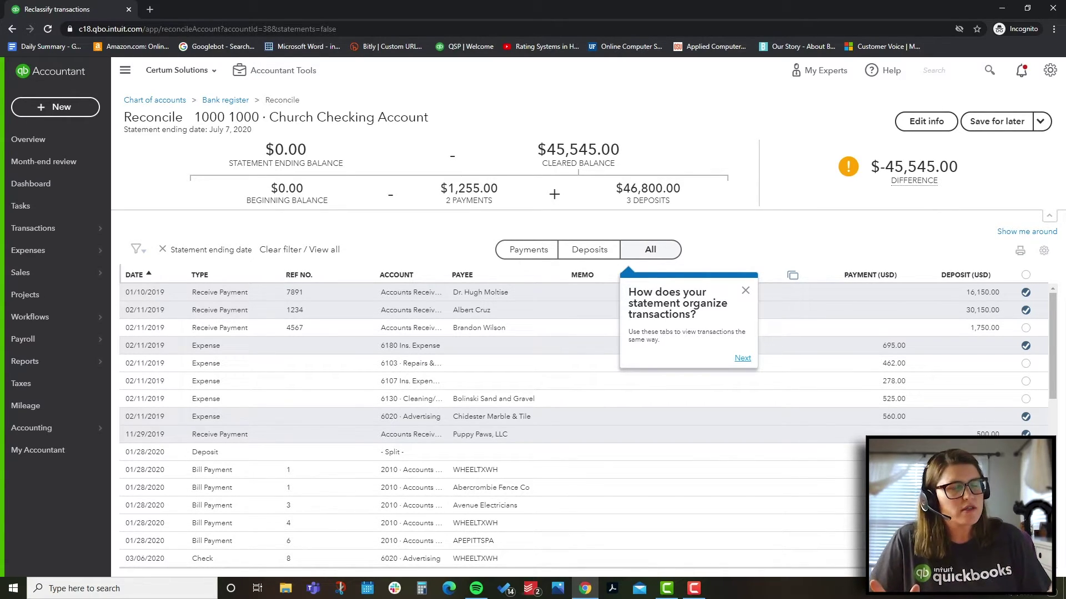
# - Dismiss the guided tips, mark the 1,750.00 received payment as cleared, and check the remaining transactions and the difference
pyautogui.click(744, 290)
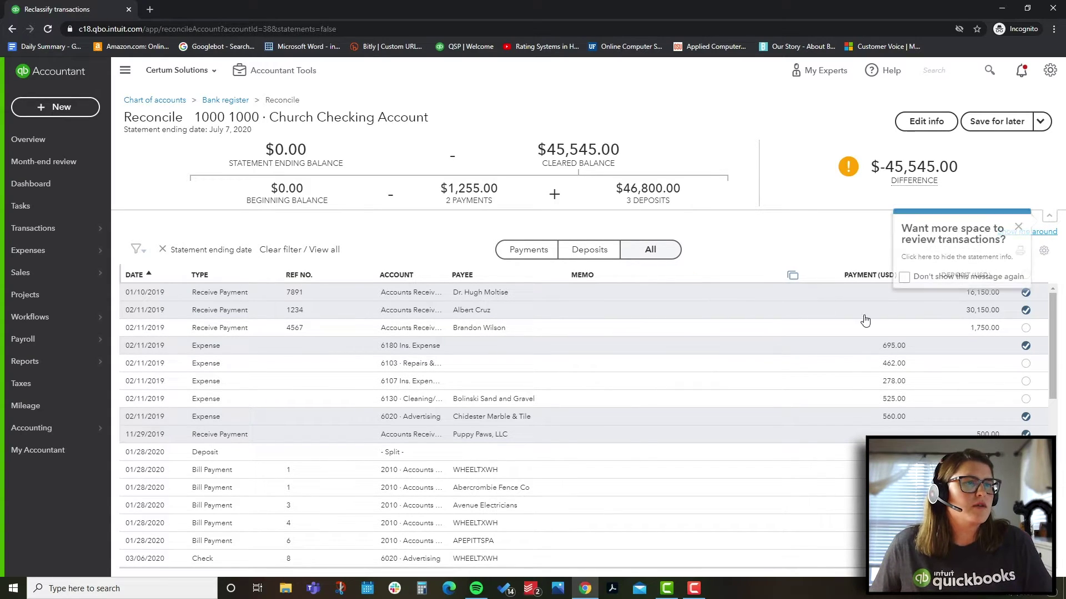
pyautogui.click(1018, 227)
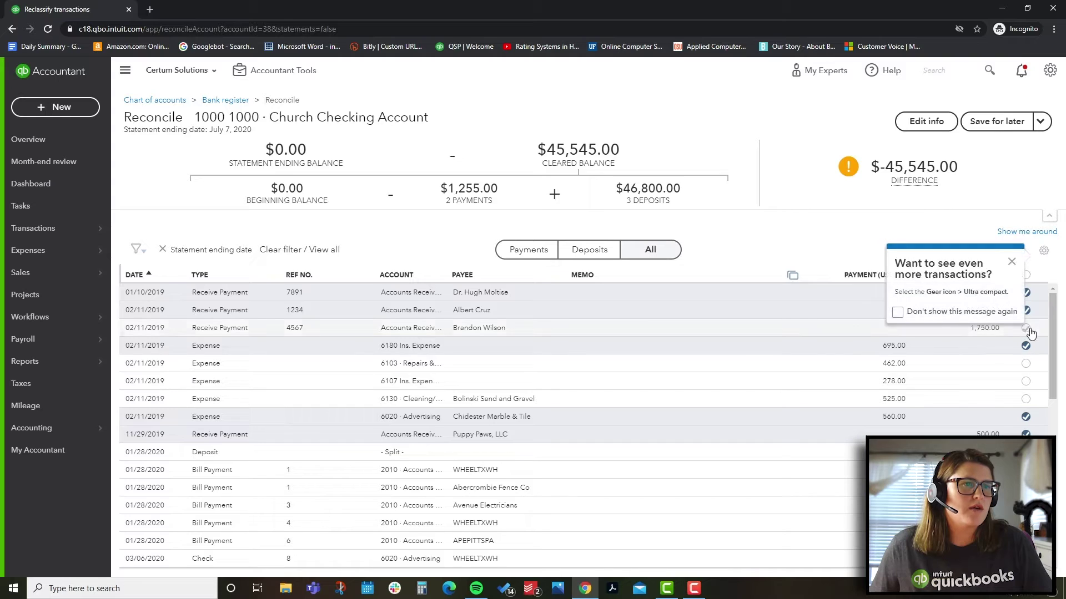
pyautogui.click(1011, 261)
pyautogui.click(1026, 328)
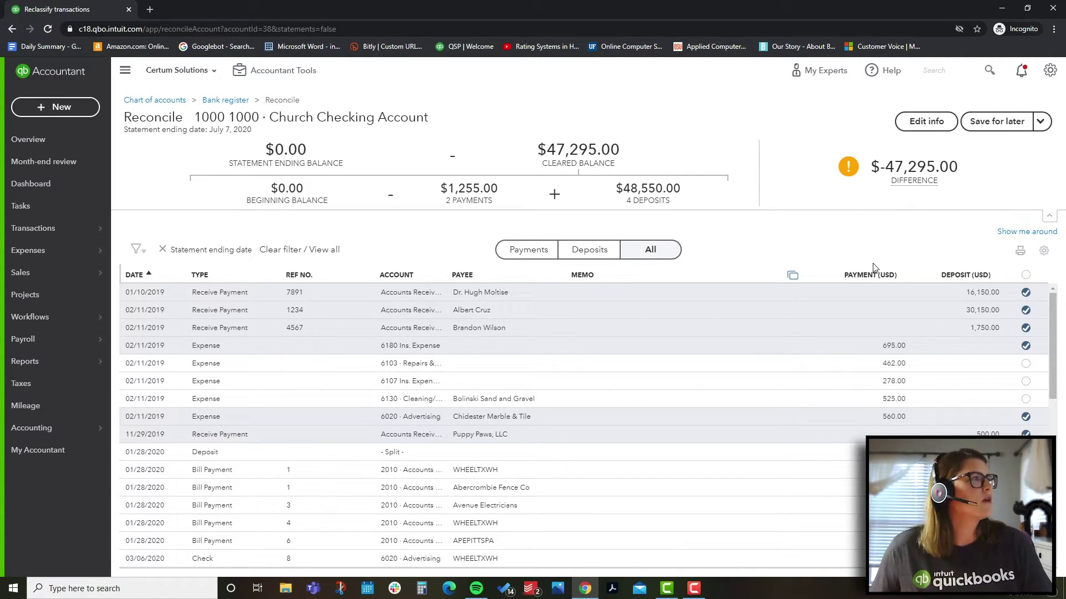
pyautogui.scroll(-6, 843, 317)
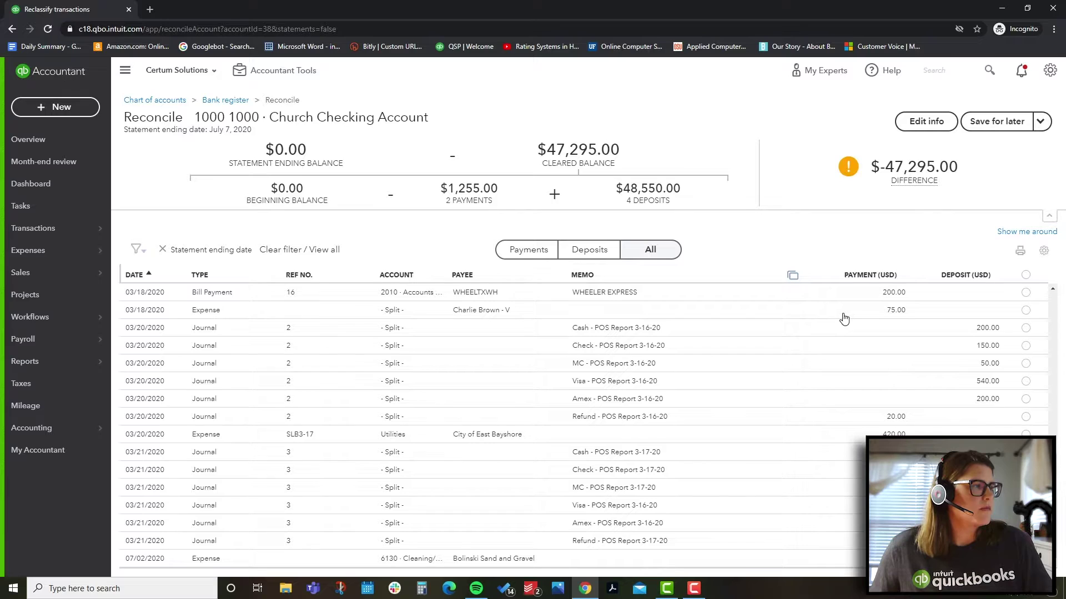
pyautogui.scroll(8, 844, 317)
pyautogui.moveTo(915, 179)
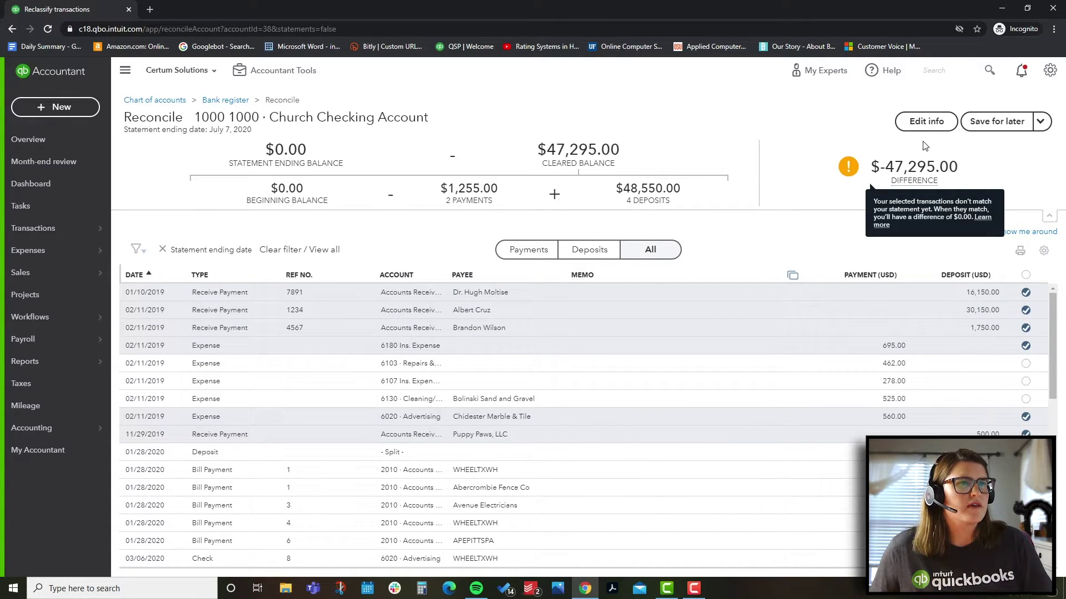
# - Leave the reconciliation and open the Budgeting tool to view the company's budgets
pyautogui.click(1049, 71)
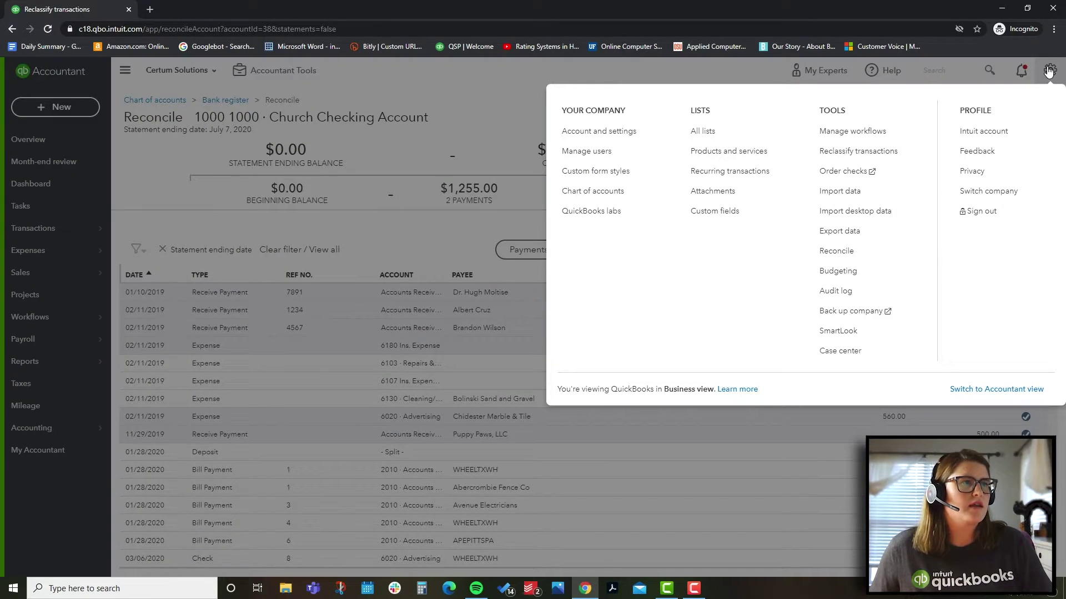
pyautogui.click(867, 271)
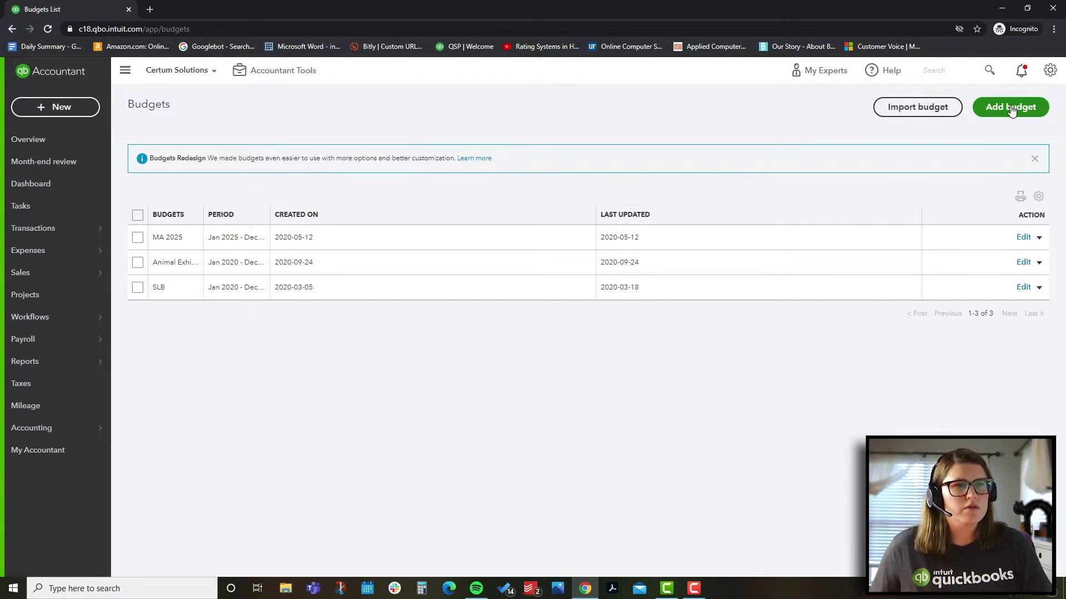
# - Check the budget import page, leave it without importing, and start a new budget to look over its account rows
pyautogui.click(918, 107)
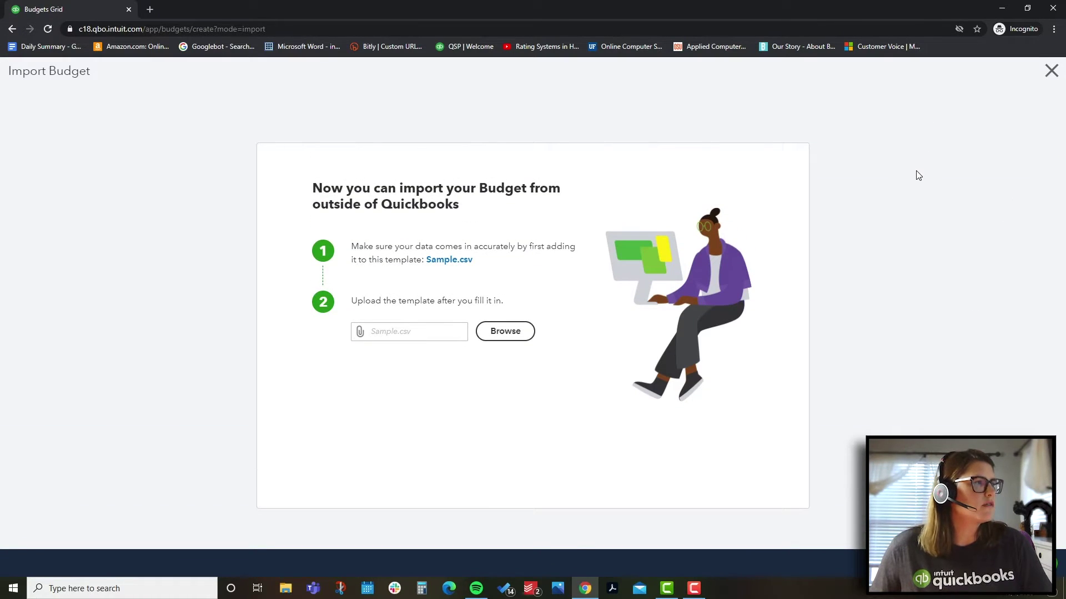
pyautogui.click(1051, 71)
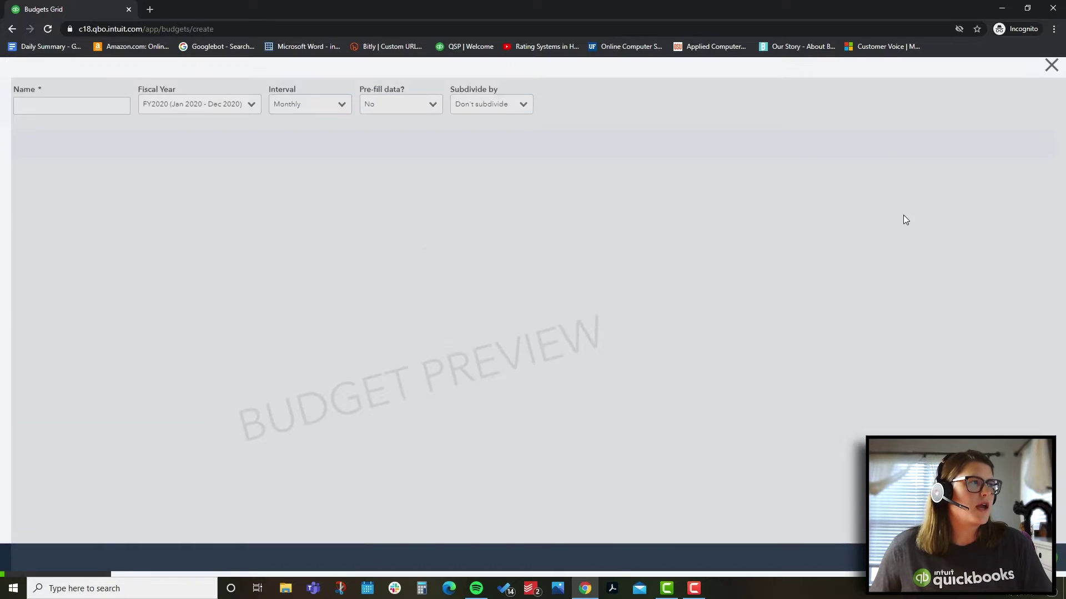
pyautogui.scroll(-15, 491, 253)
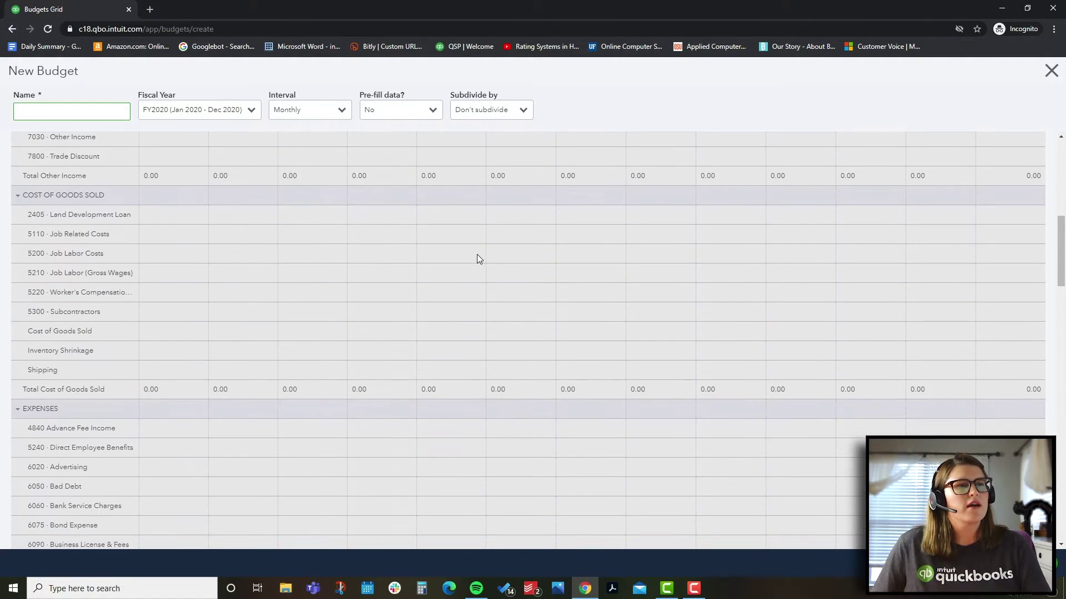
pyautogui.scroll(15, 480, 251)
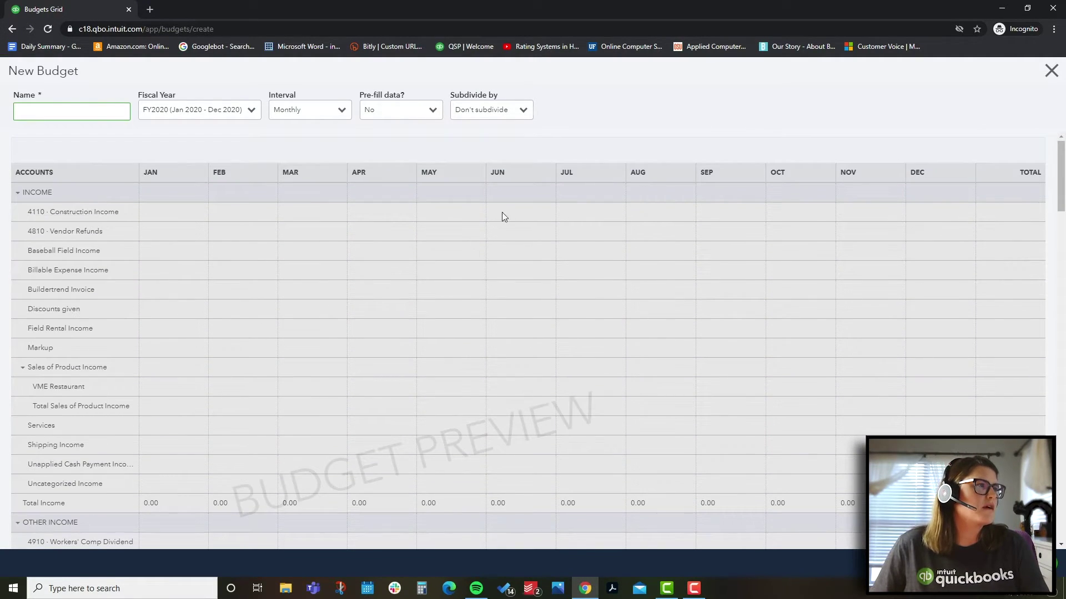
# - Check the fiscal year options, pre-fill the new budget with the actual data from 2019, and name it Test Budget
pyautogui.click(250, 110)
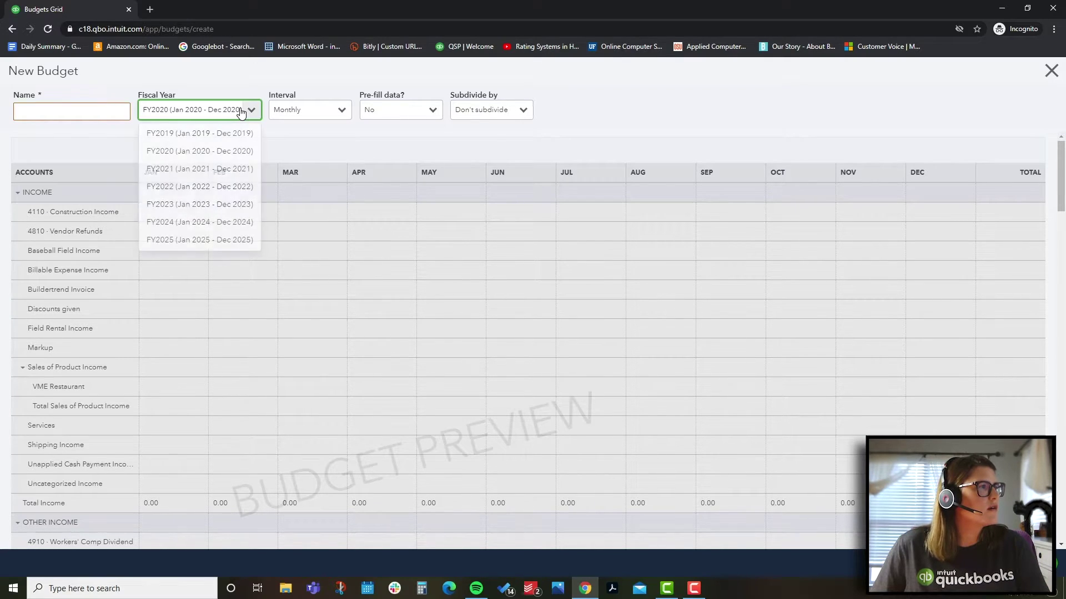
pyautogui.click(374, 109)
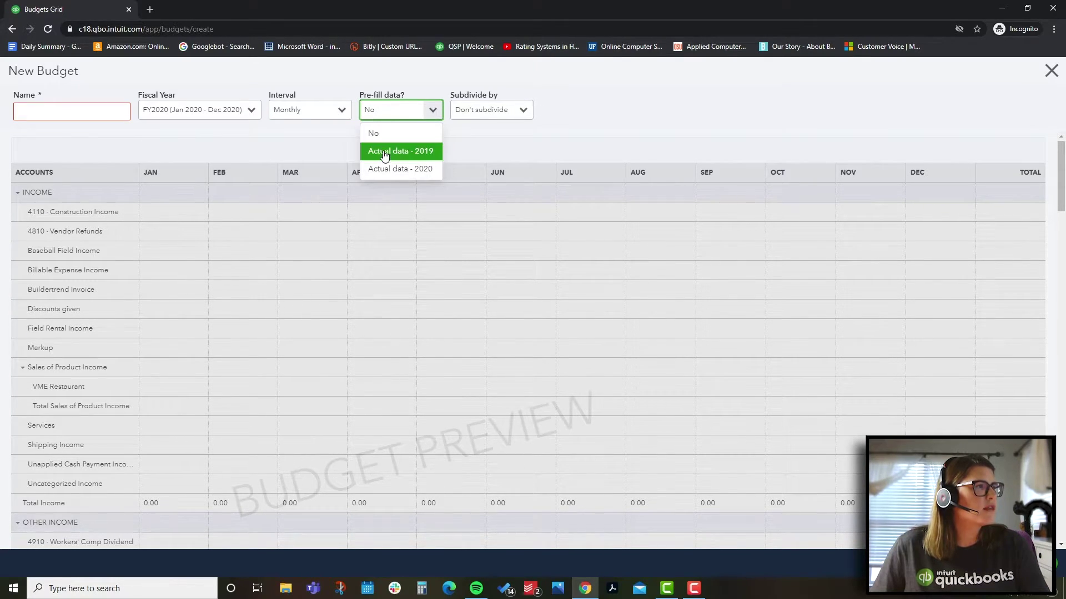
pyautogui.click(385, 153)
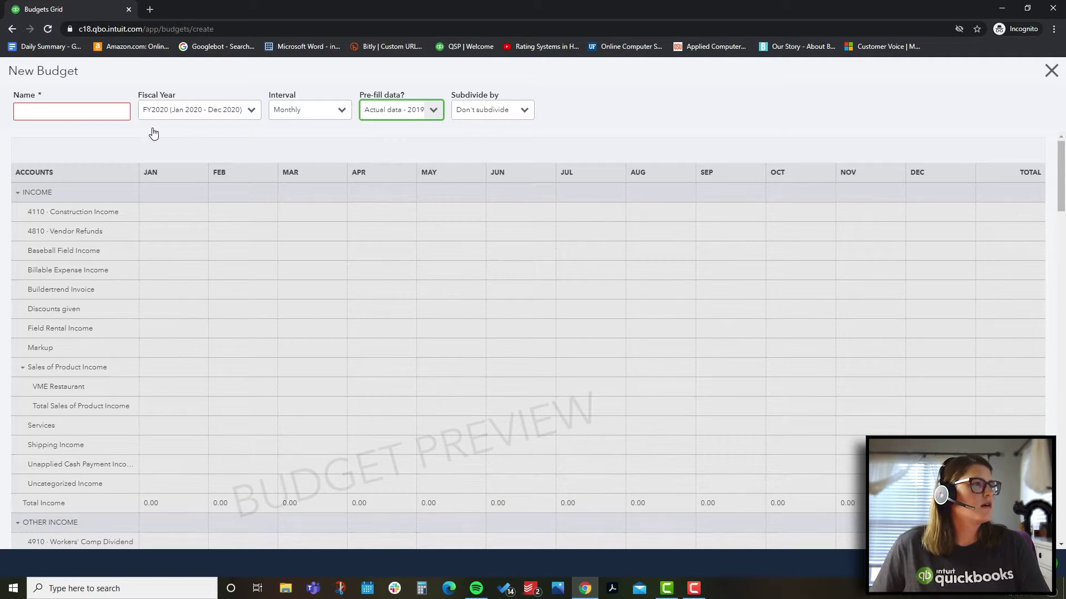
pyautogui.click(93, 114)
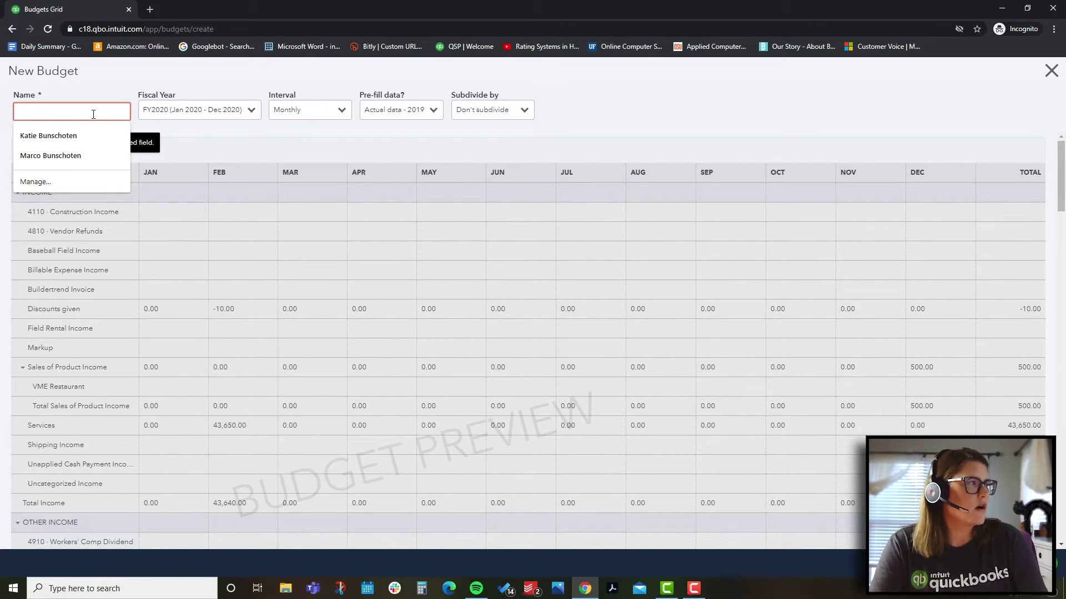
pyautogui.write('B')
pyautogui.press('BackSpace')
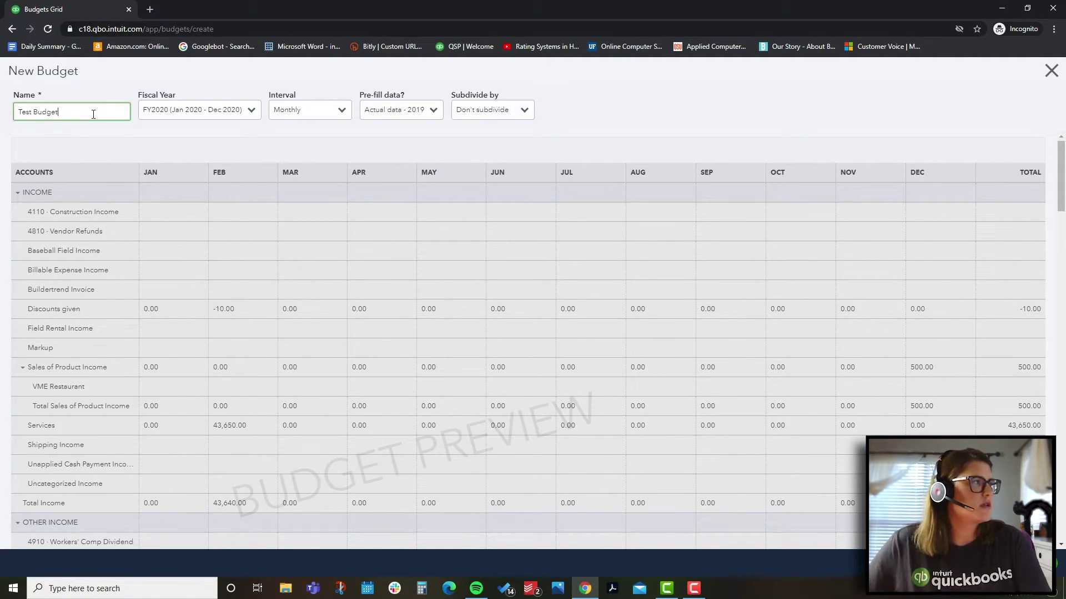
# - Generate the budget grid for Test Budget, save it, and return to the budgets list
pyautogui.click(603, 108)
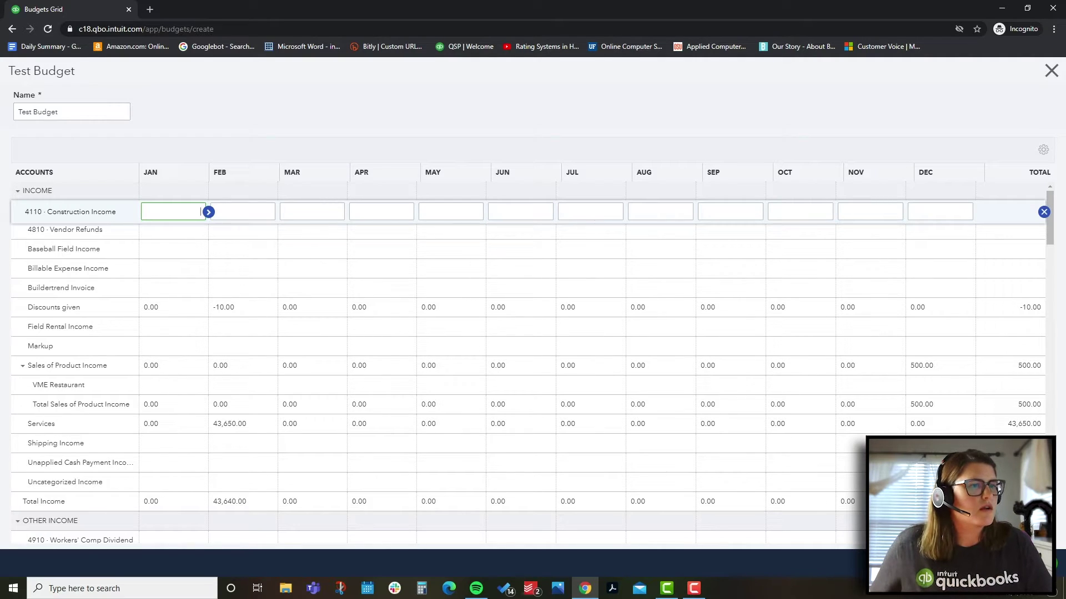
pyautogui.click(956, 563)
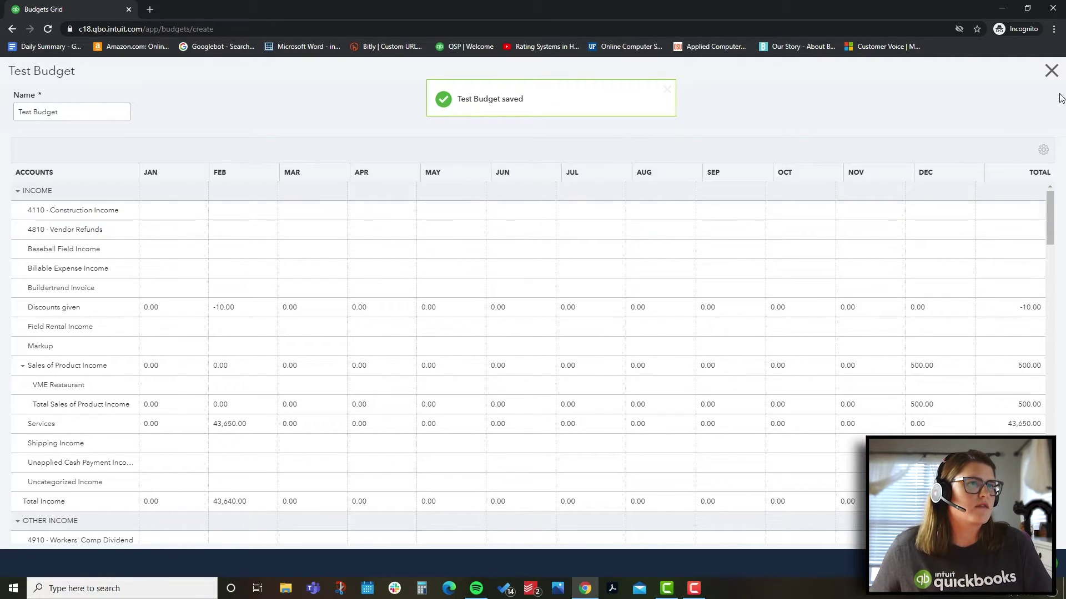
pyautogui.click(1053, 73)
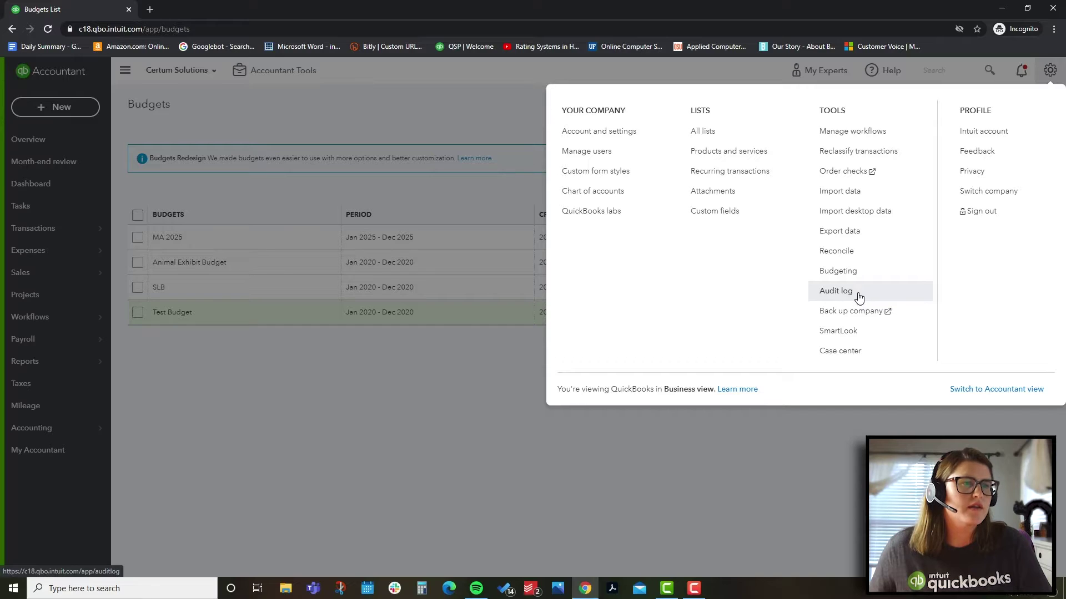
# - Open the Audit Log to review this month's recorded changes, and look over the company tools once more
pyautogui.click(858, 294)
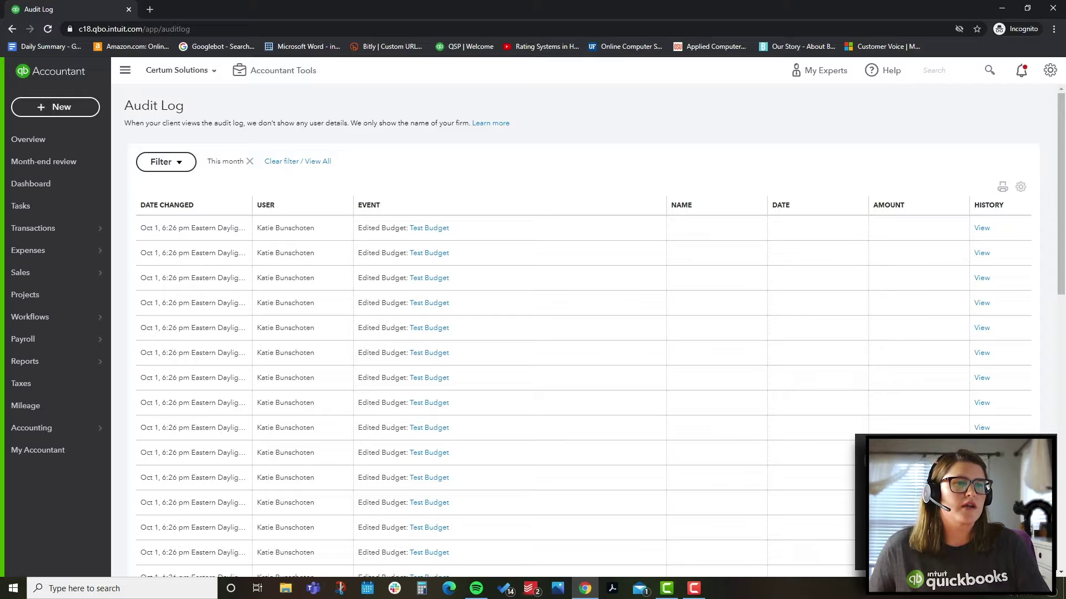
pyautogui.click(1050, 71)
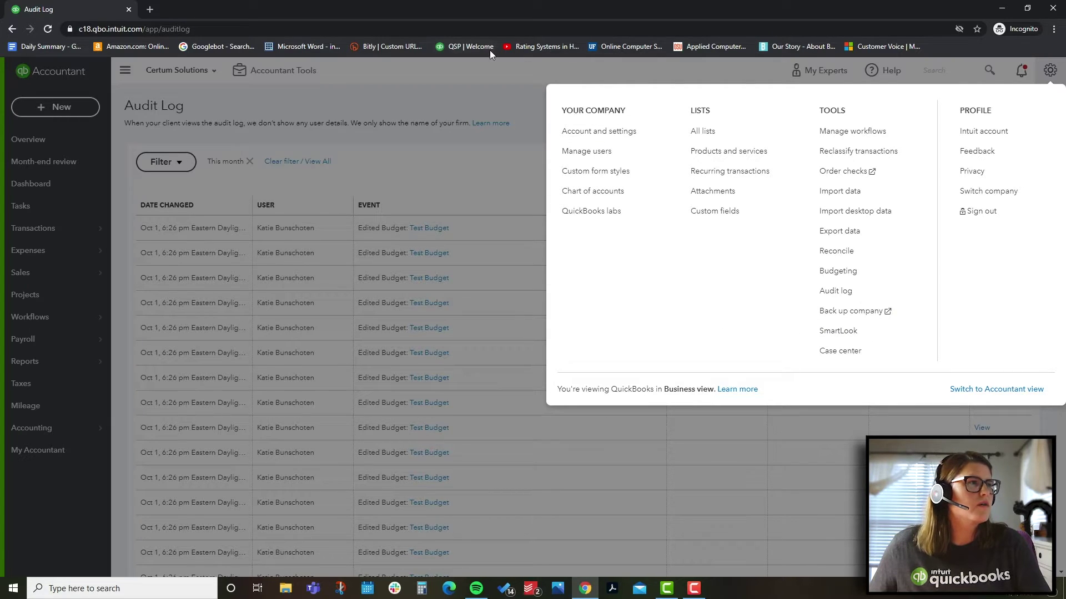
pyautogui.click(505, 154)
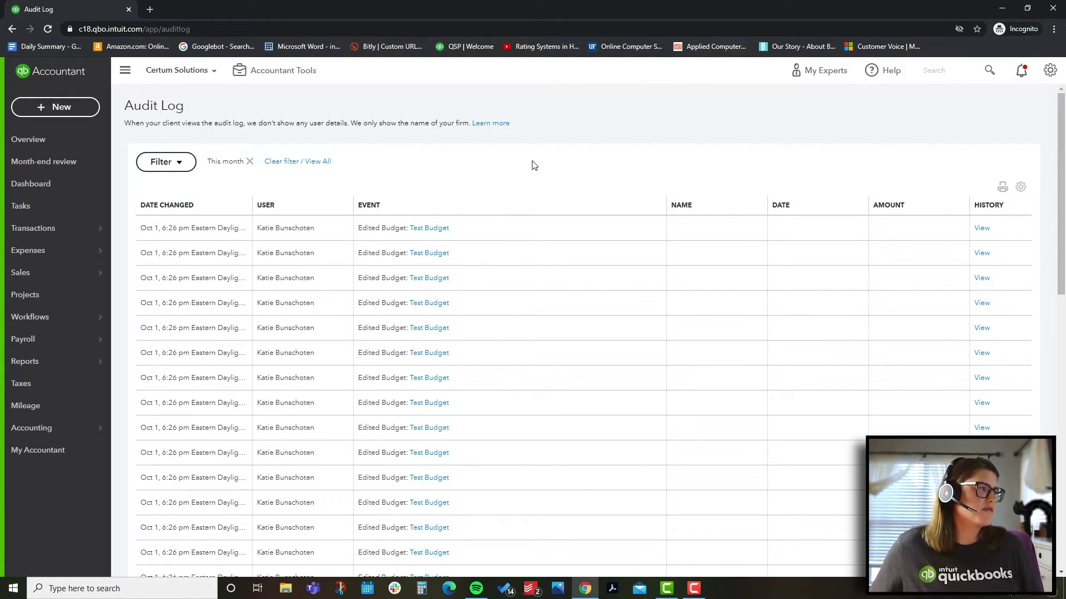
# - Review the types of customer, vendor, employee and other transactions that can be newly created
pyautogui.click(78, 114)
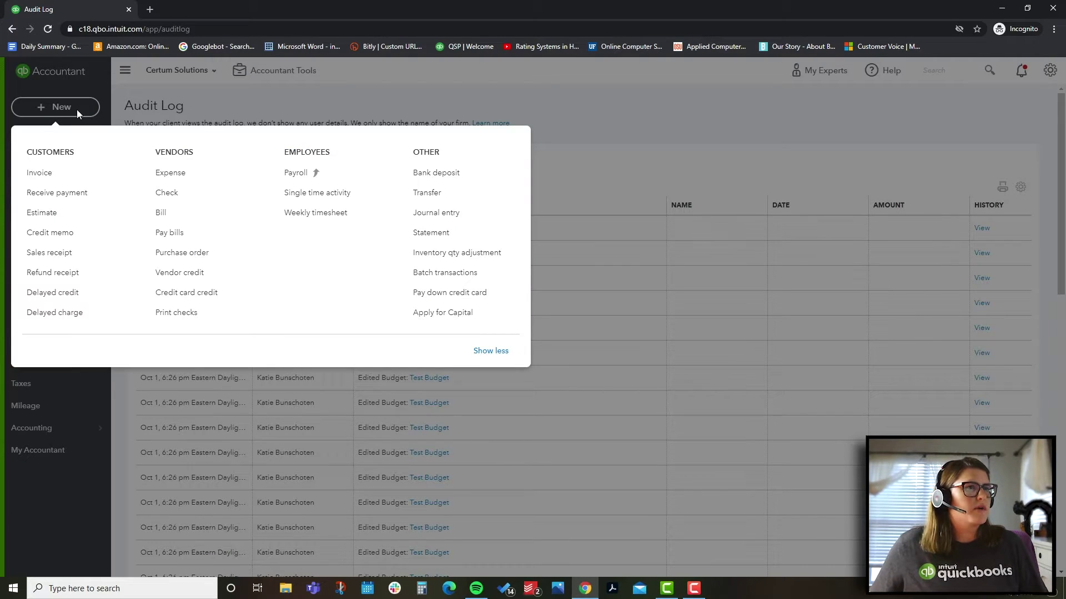
pyautogui.click(803, 157)
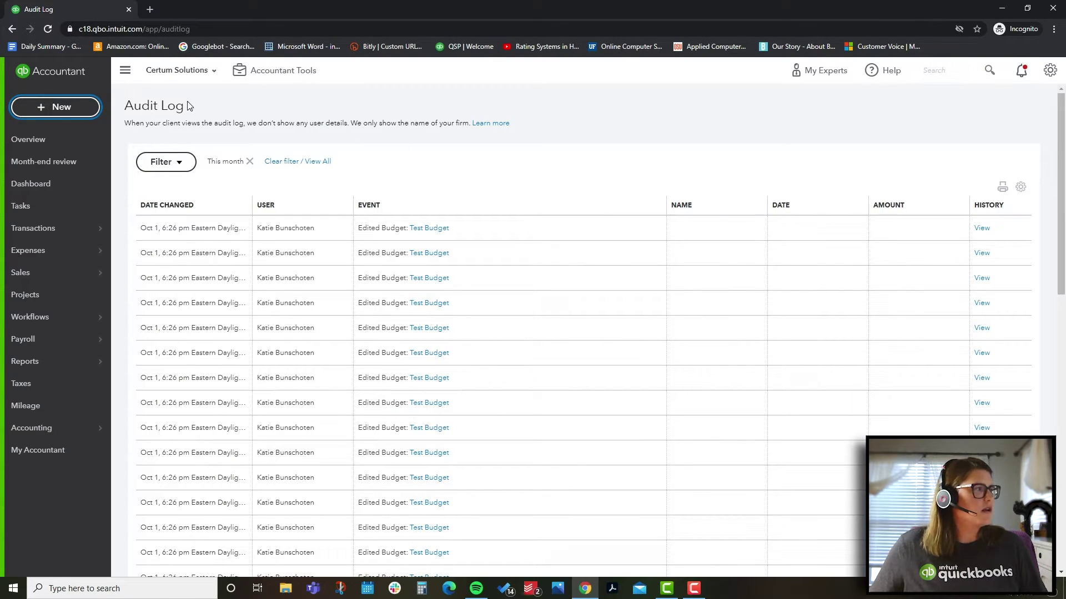
pyautogui.click(85, 107)
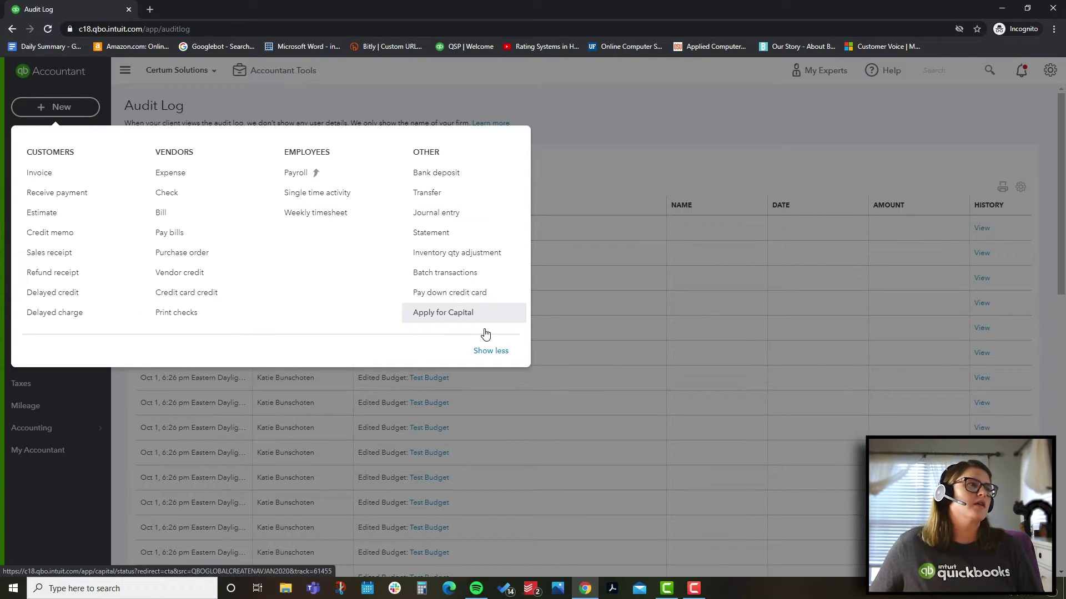
pyautogui.click(56, 108)
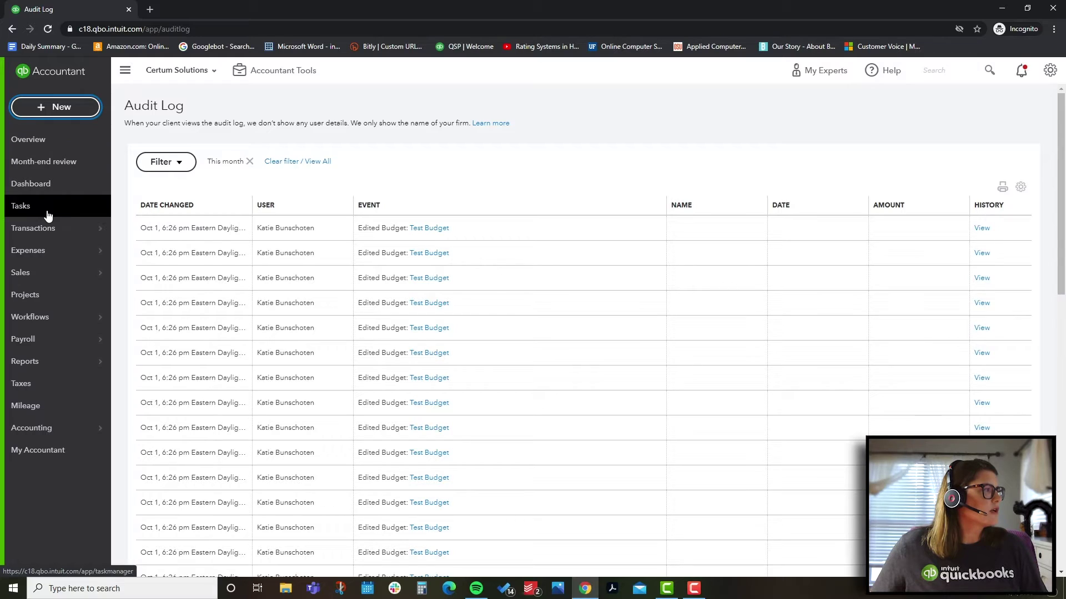
# - Open Tasks and expand the workflow suggestions for automating tasks to review the approvals and reminders offered
pyautogui.click(48, 214)
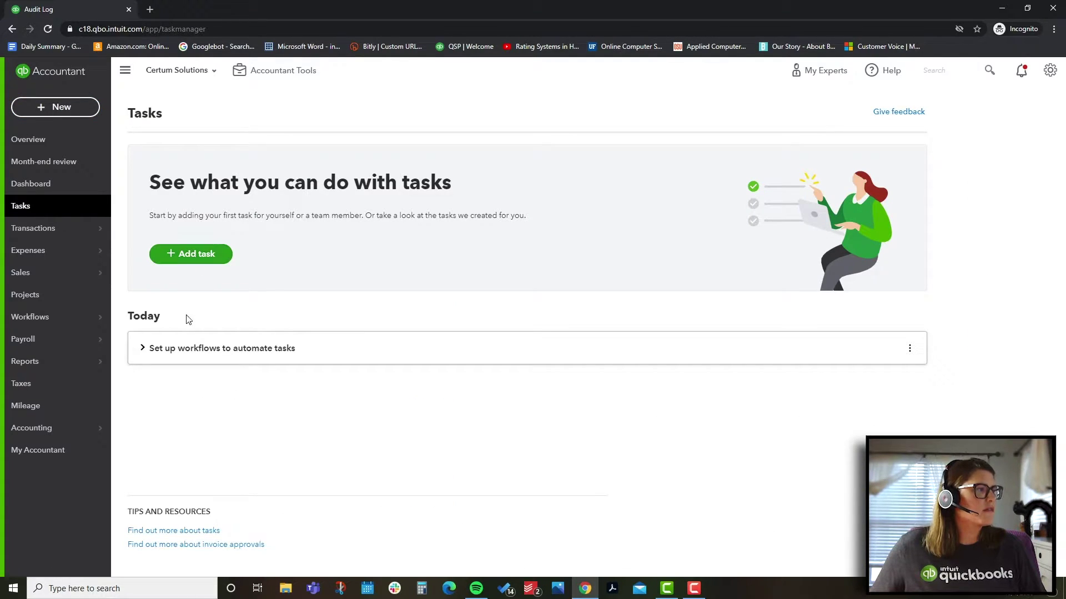
pyautogui.click(177, 349)
pyautogui.scroll(-3, 394, 323)
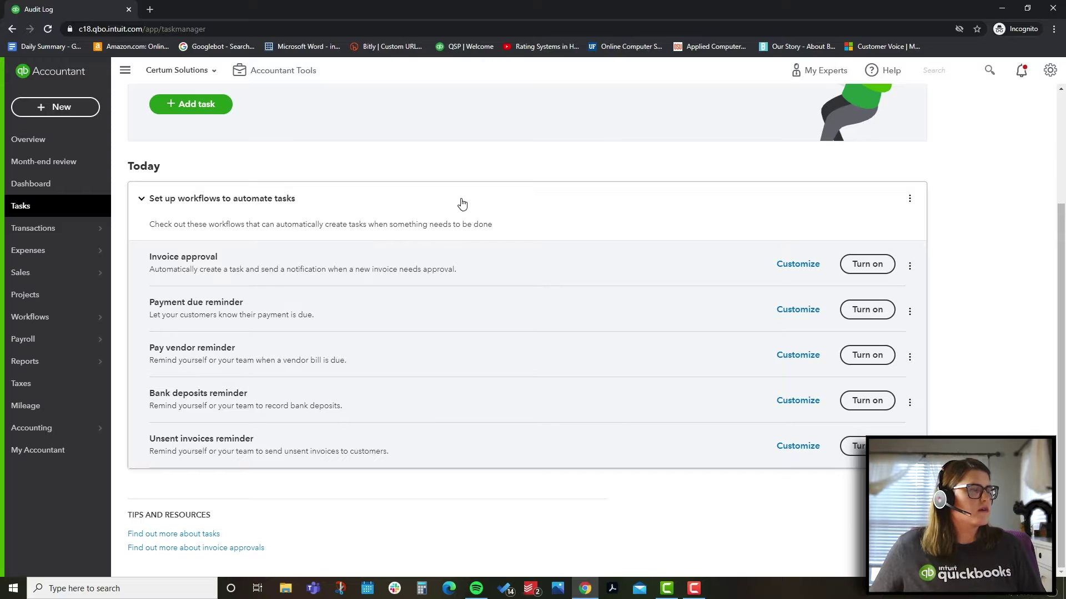
pyautogui.scroll(3, 456, 295)
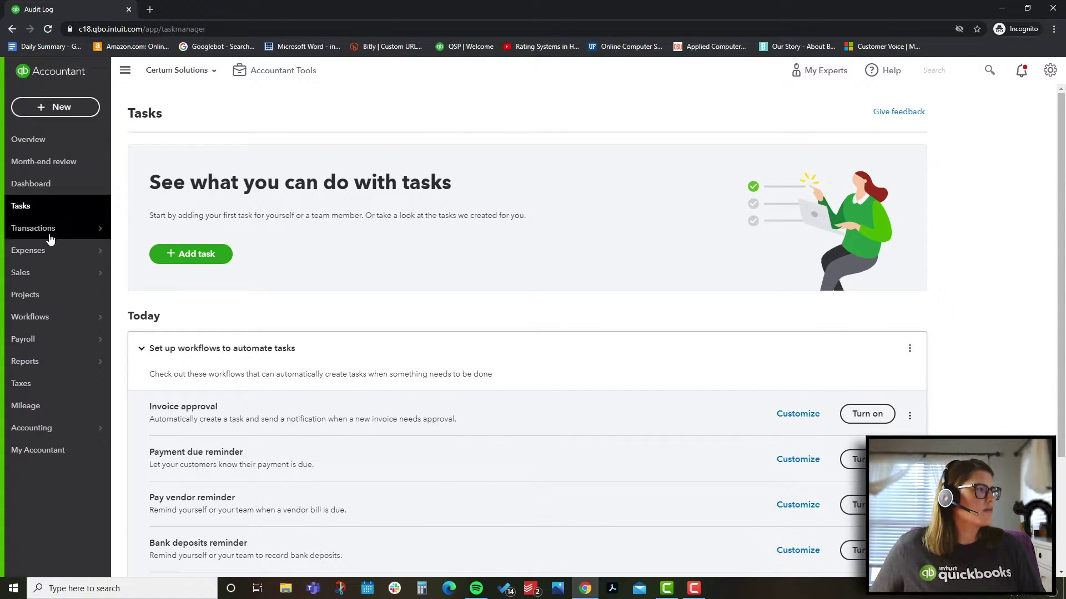
# - View the Banking page and the bank Rules page, and inspect the blank rule form without creating a rule
pyautogui.moveTo(52, 232)
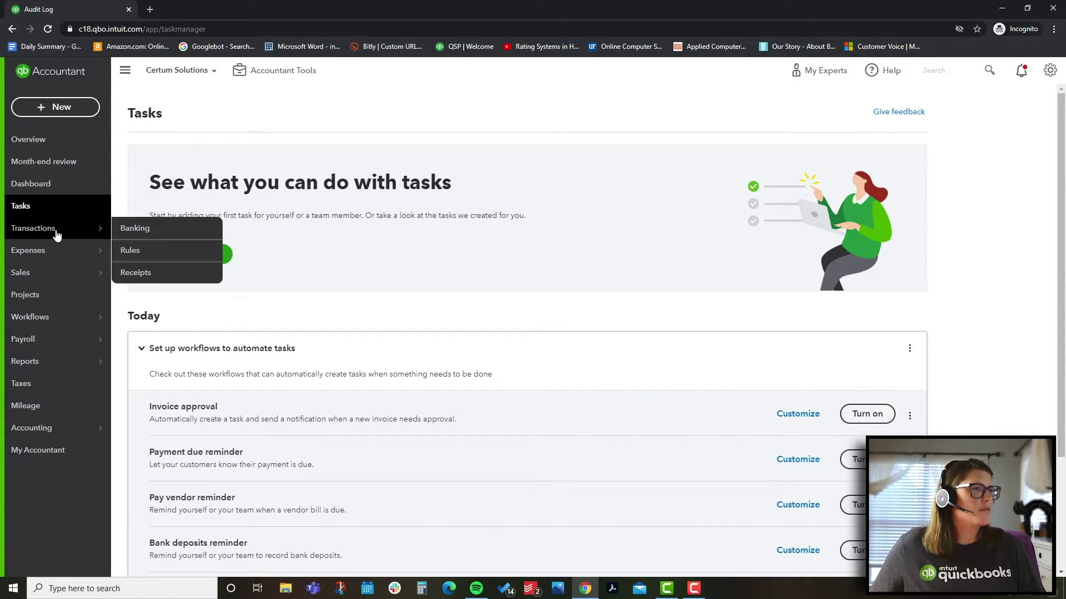
pyautogui.click(128, 229)
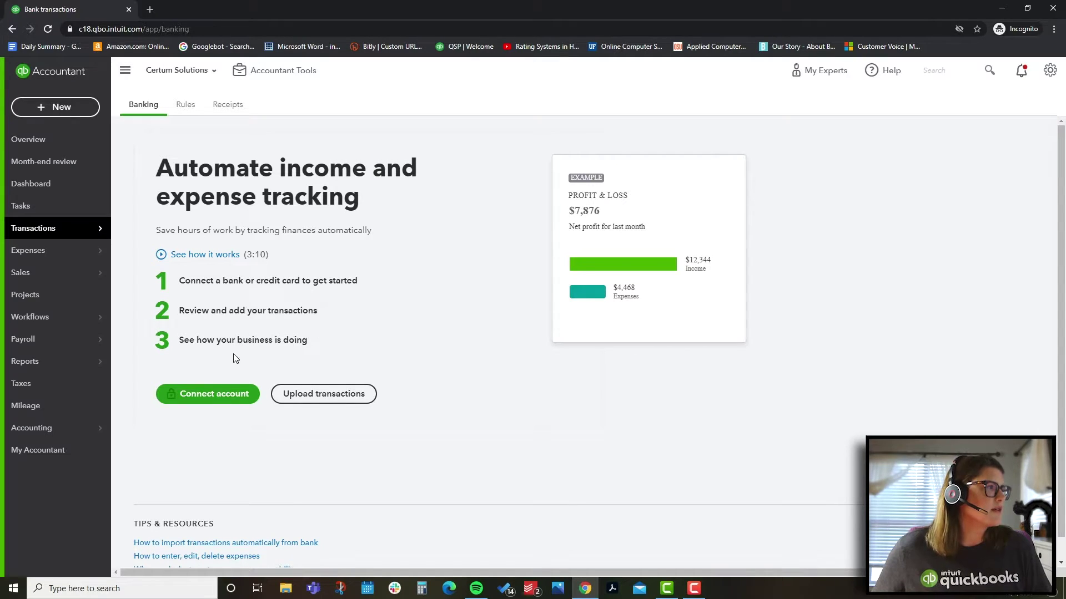
pyautogui.click(181, 106)
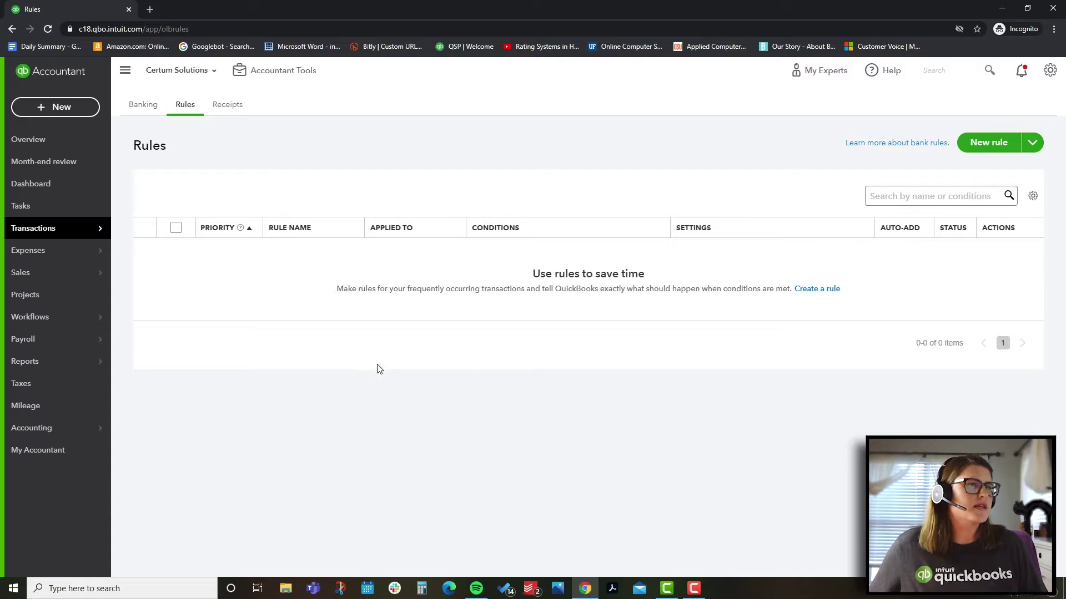
pyautogui.click(817, 289)
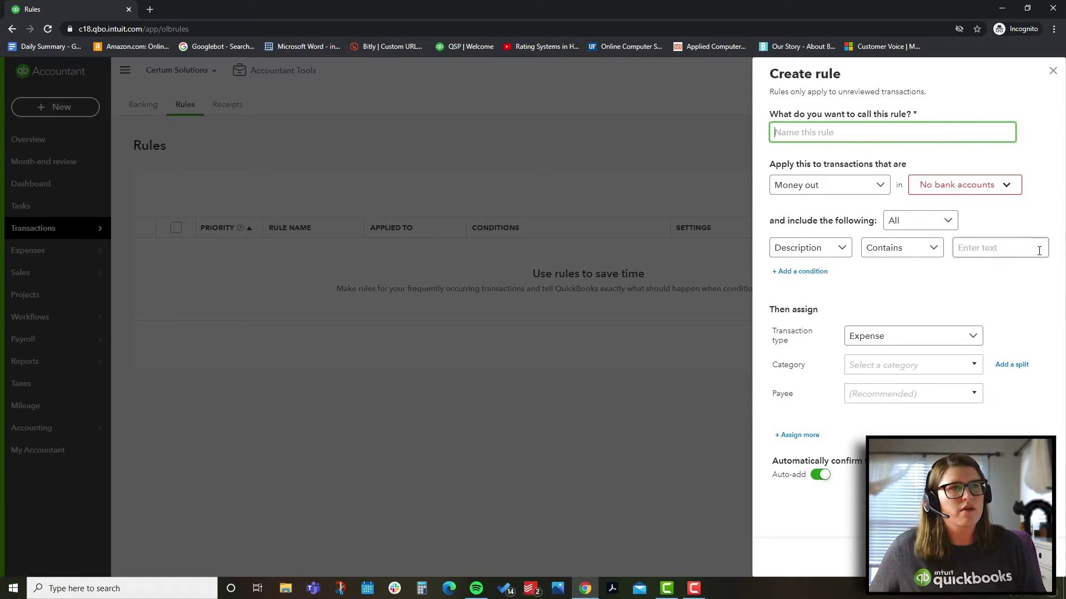
pyautogui.click(1052, 72)
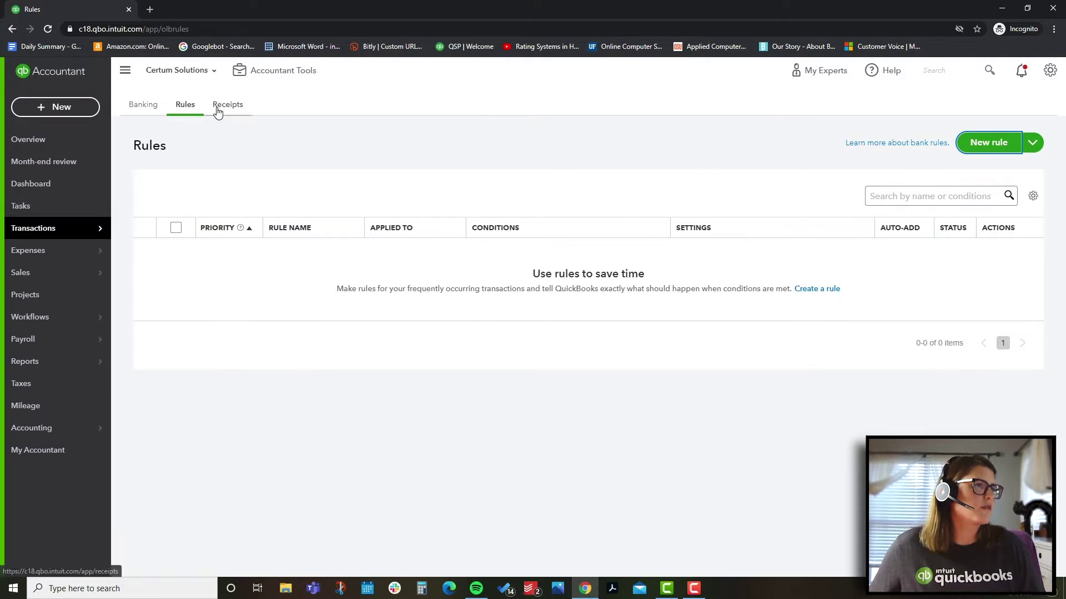
# - Open Receipts and check the upload options, including the sender e-mail management and the mobile phone number field
pyautogui.click(224, 107)
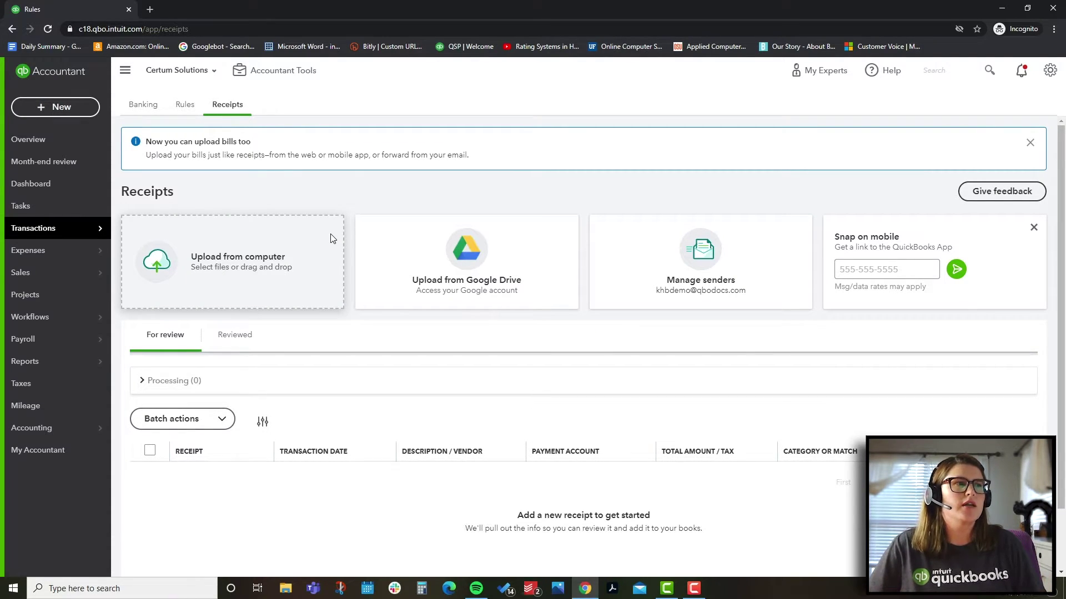
pyautogui.moveTo(663, 294); pyautogui.dragTo(746, 294)
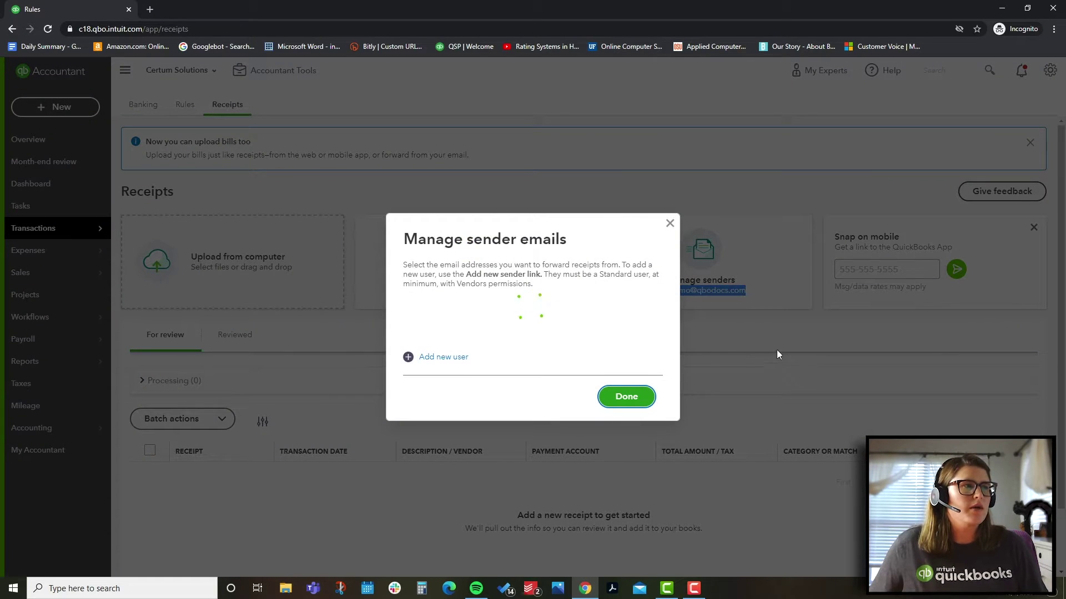
pyautogui.click(669, 223)
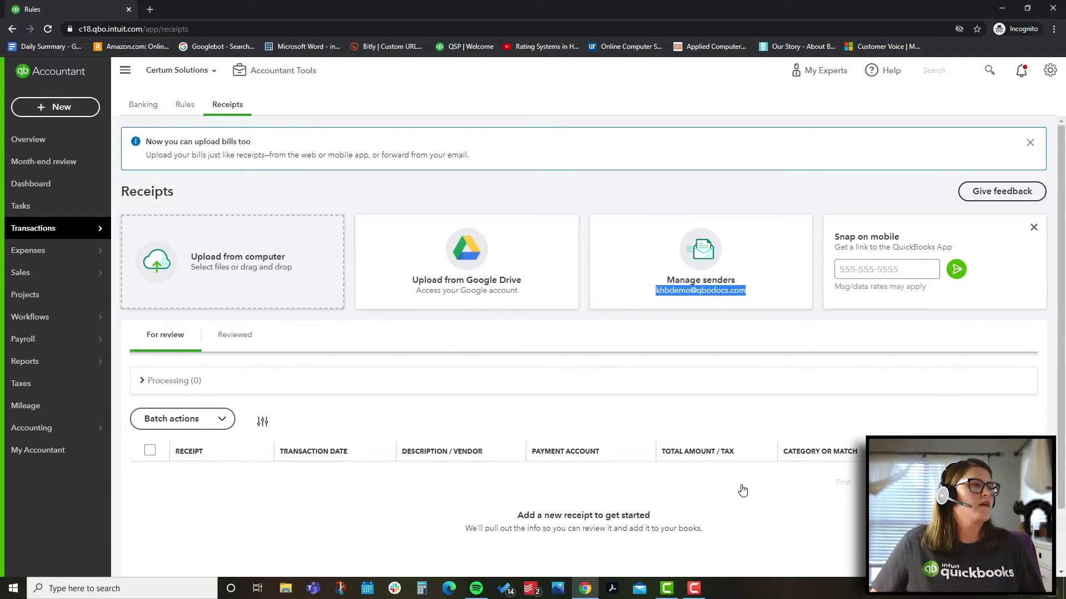
pyautogui.click(881, 263)
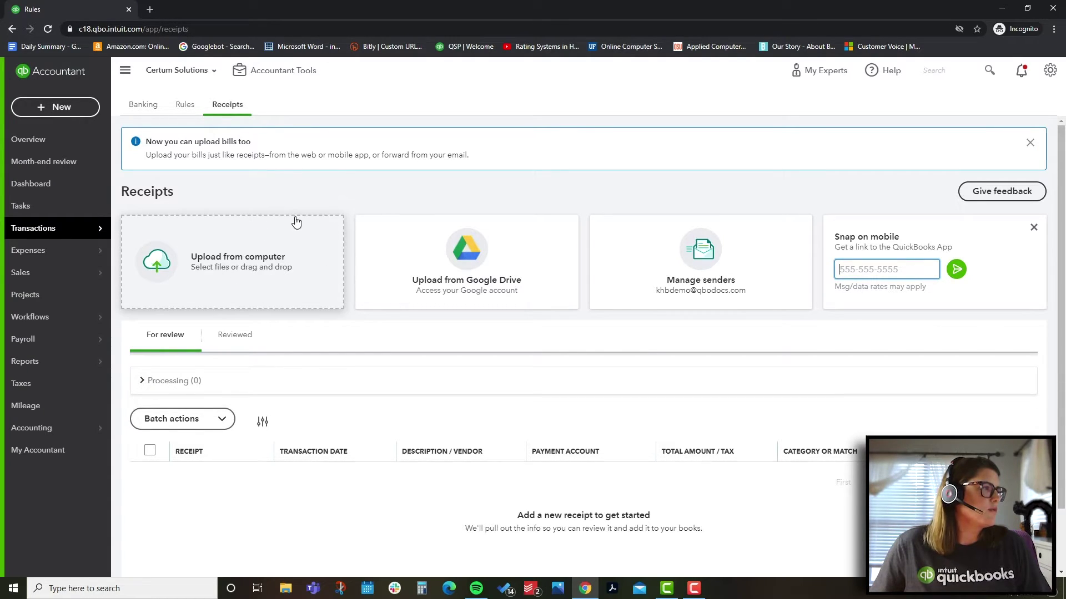
# - Open the expense transactions list and review the full set of columns that can be shown in it
pyautogui.moveTo(46, 231)
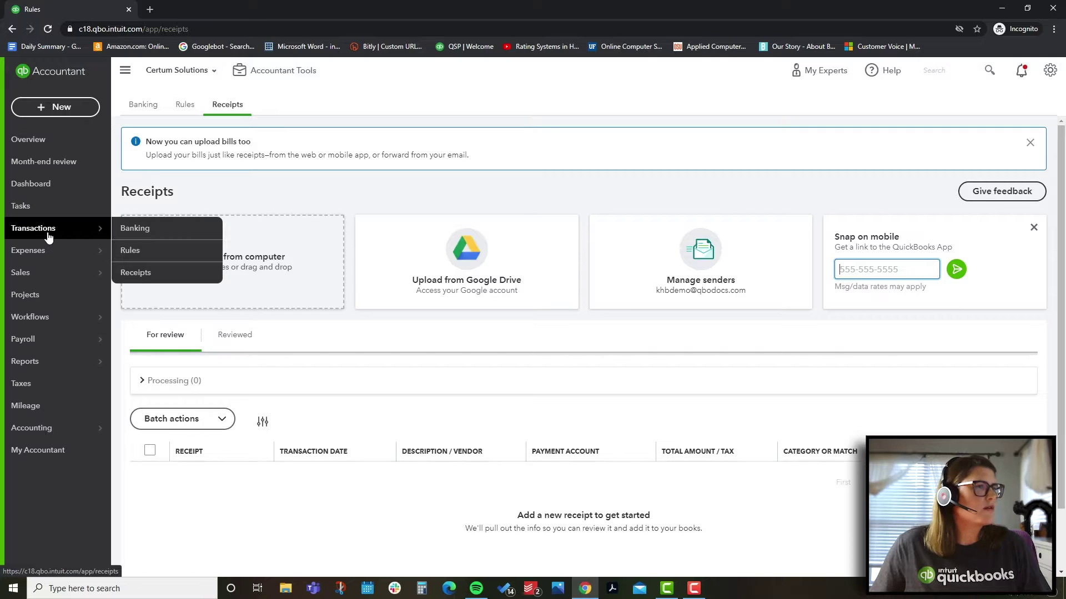
pyautogui.moveTo(76, 254)
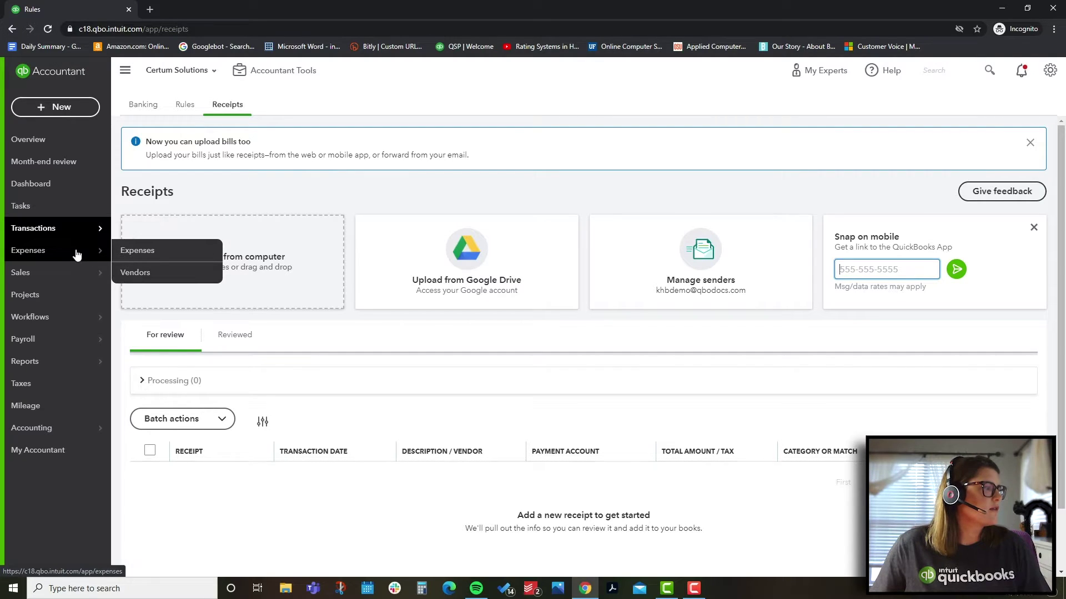
pyautogui.click(133, 251)
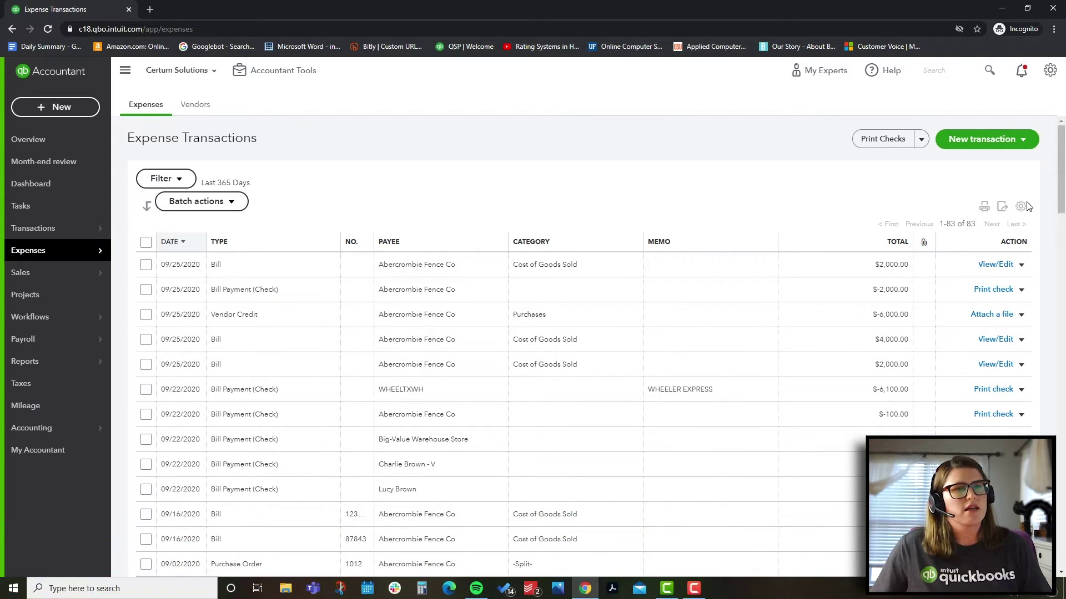
pyautogui.click(1022, 207)
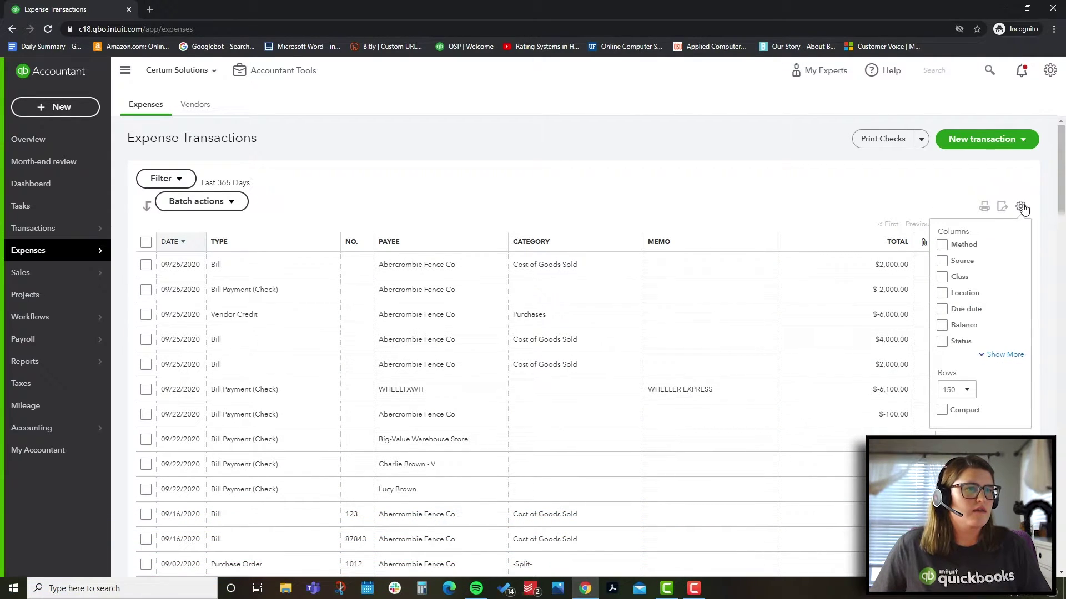
pyautogui.click(1004, 354)
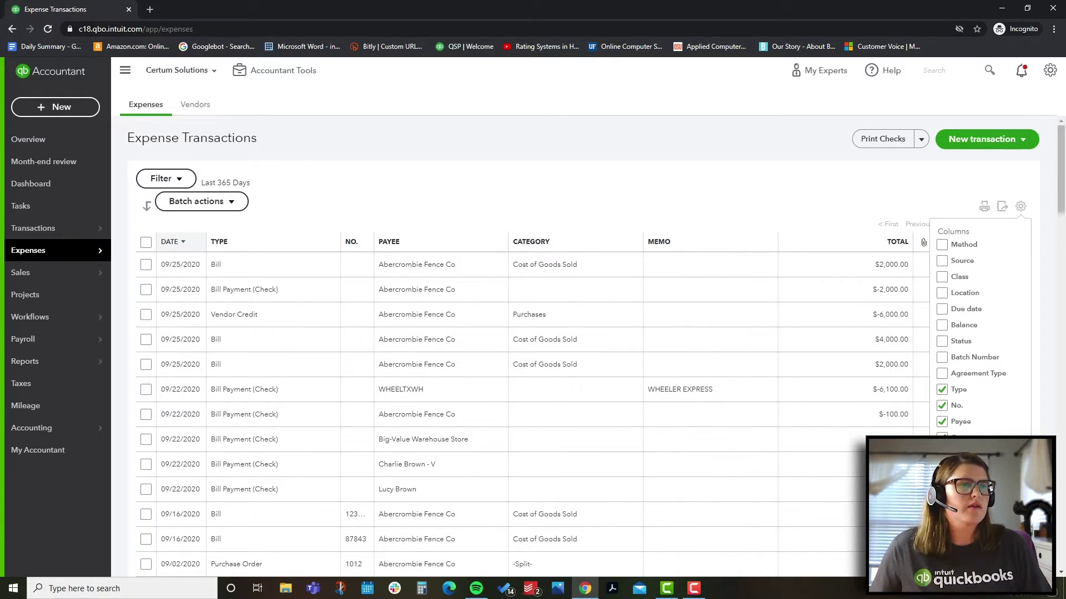
pyautogui.click(1016, 205)
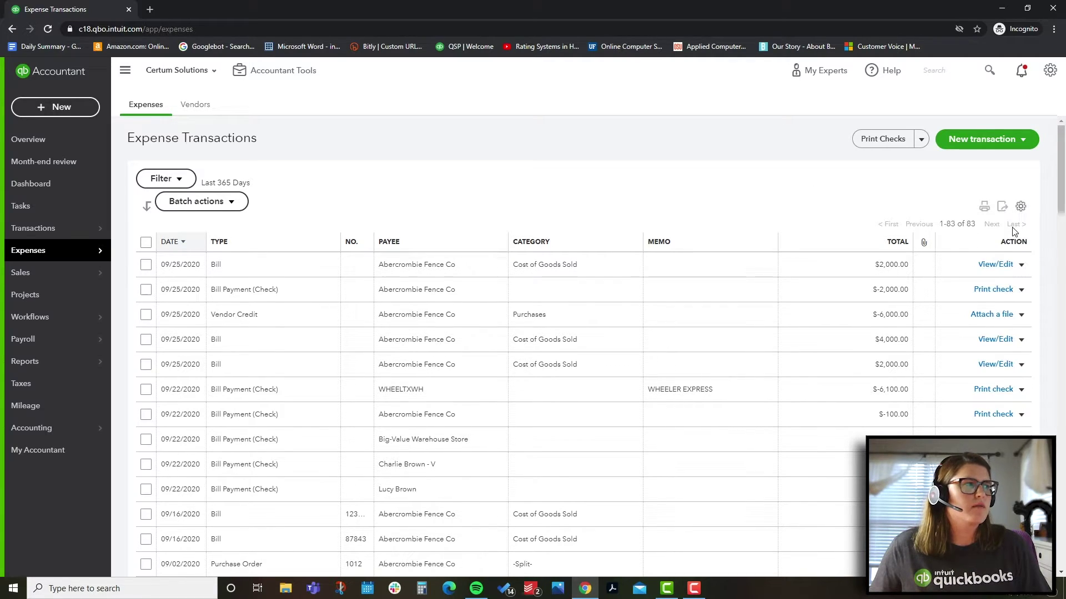
# - Sort the expense transactions by attachments so that those with attached files come first
pyautogui.click(924, 245)
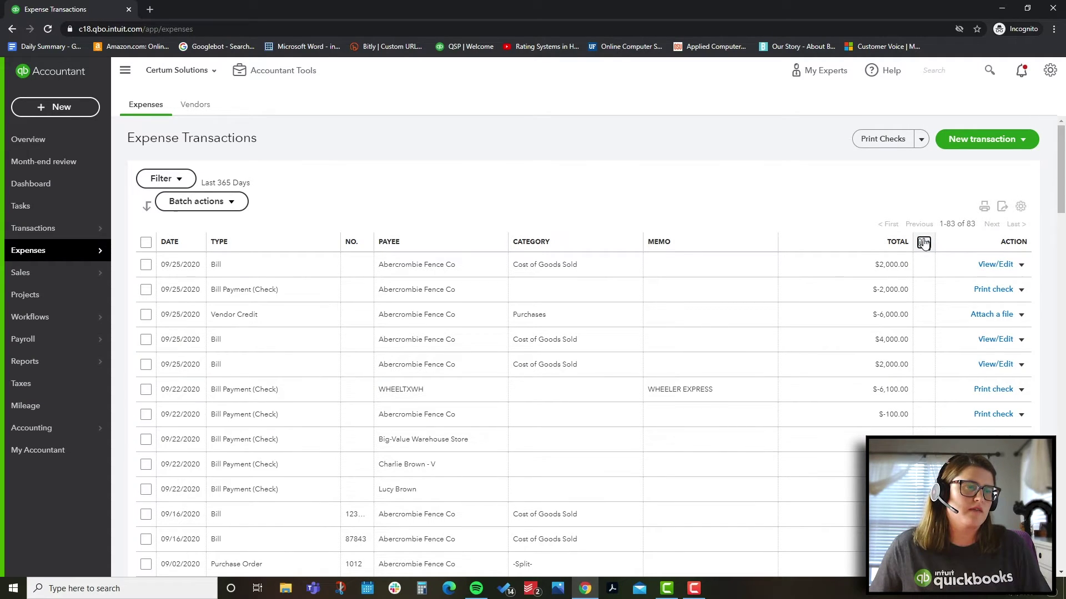
pyautogui.click(924, 244)
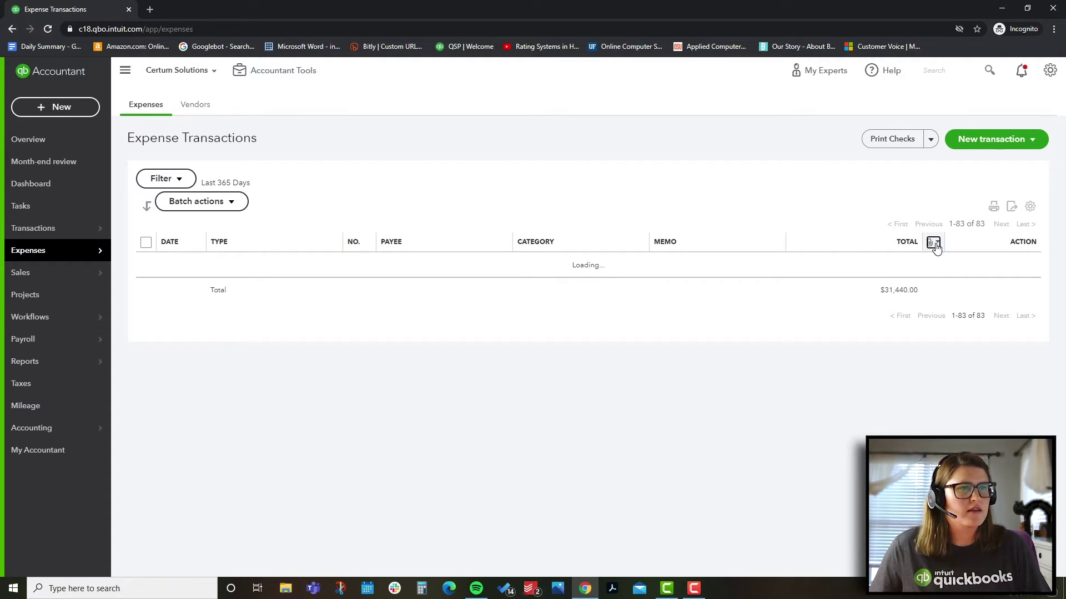
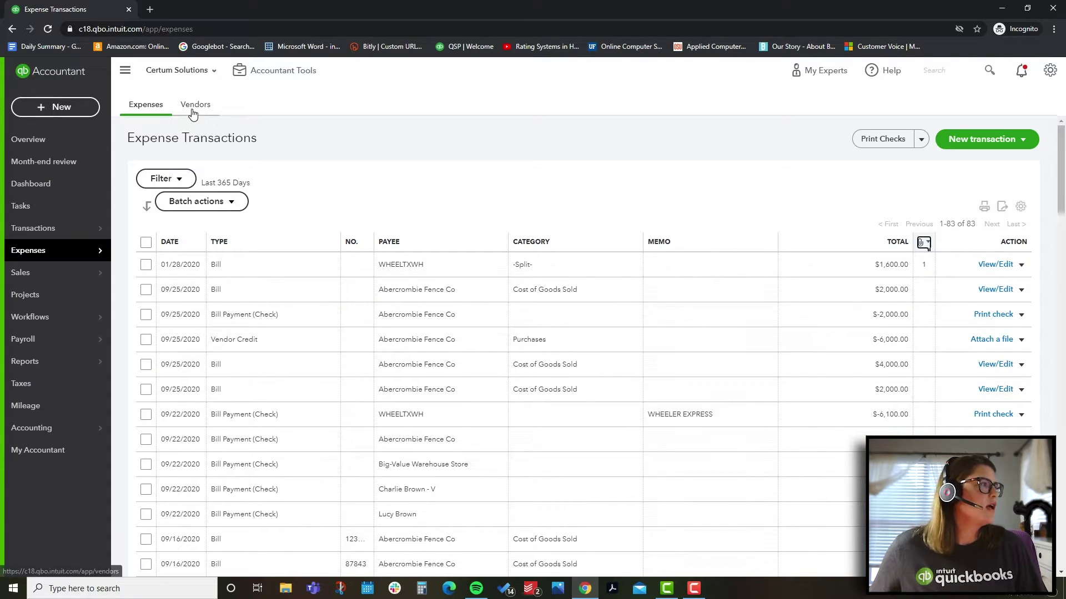
# - Open the vendor list and check the additional options offered with Prepare 1099s and New vendor
pyautogui.moveTo(88, 253)
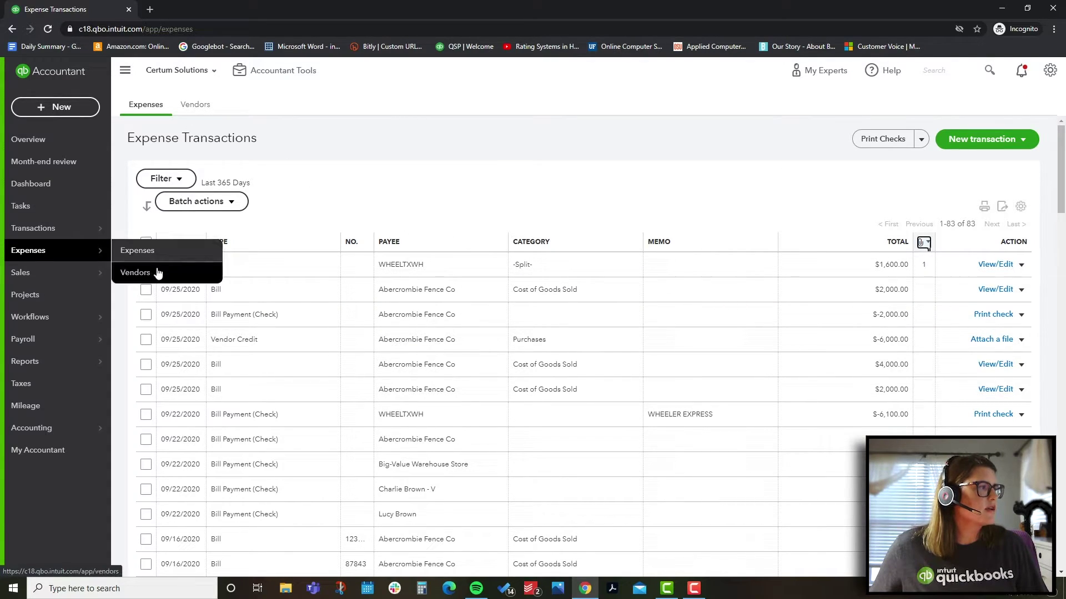
pyautogui.click(194, 105)
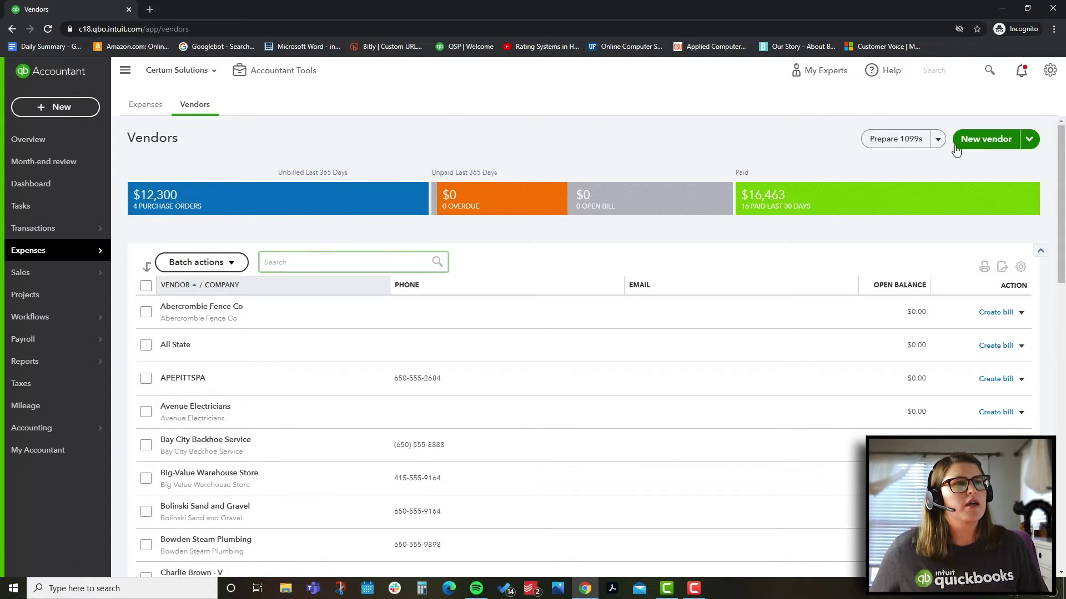
pyautogui.click(938, 140)
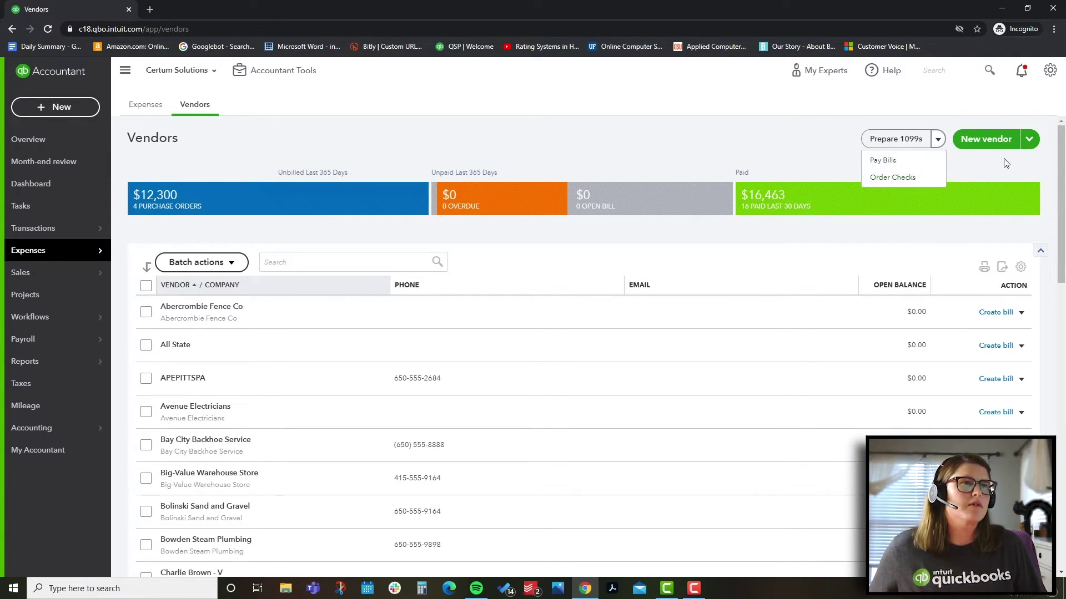
pyautogui.click(1028, 142)
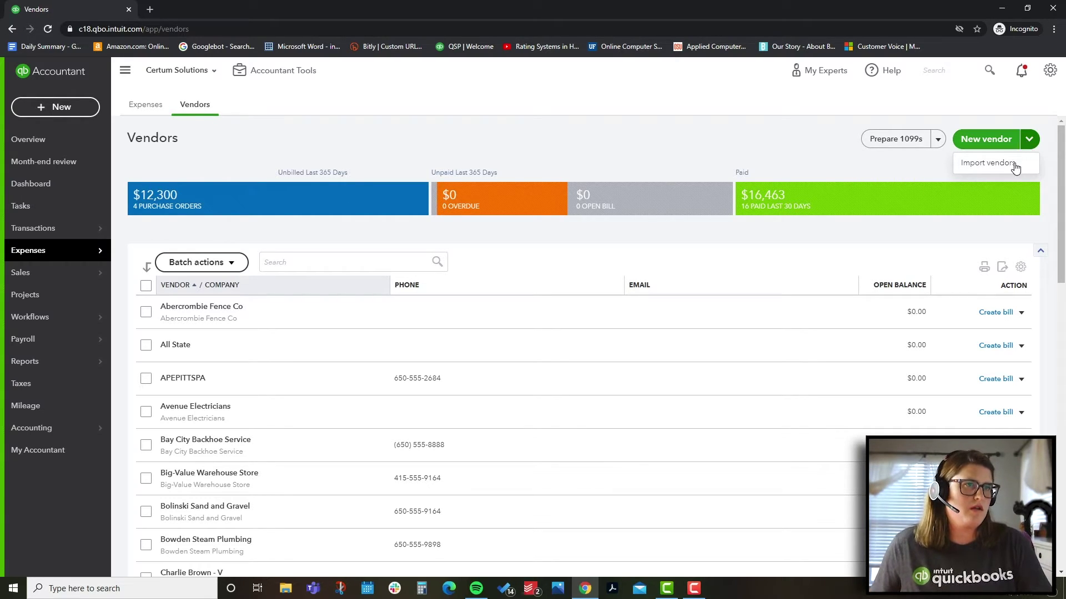
pyautogui.click(633, 146)
# - Open the Abercrombie Fence Co vendor record and bring up its Vendor Information form from the notes area
pyautogui.scroll(-1, 666, 156)
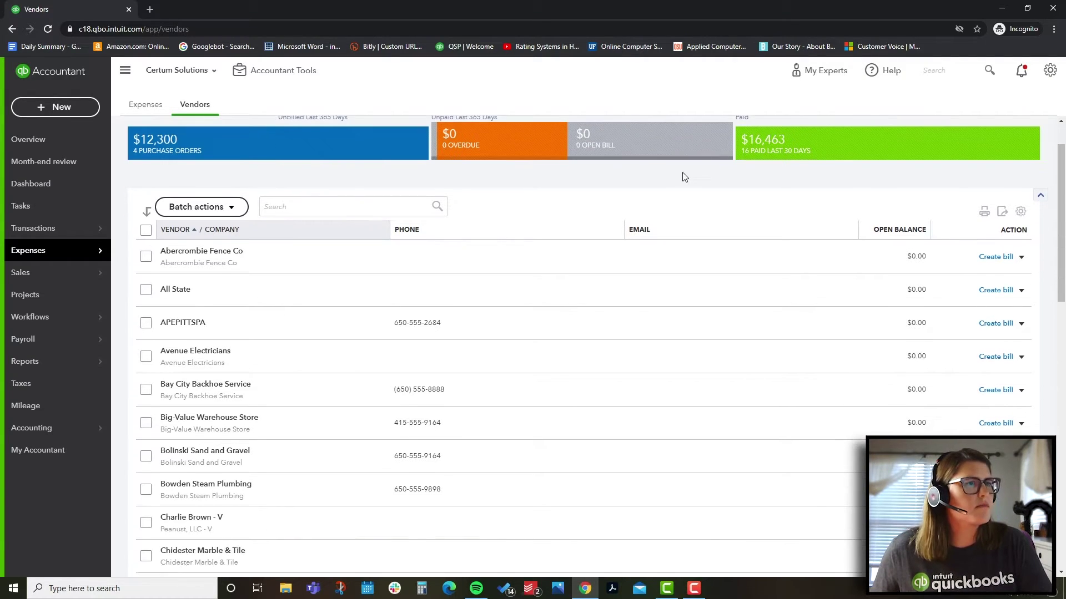
pyautogui.click(232, 252)
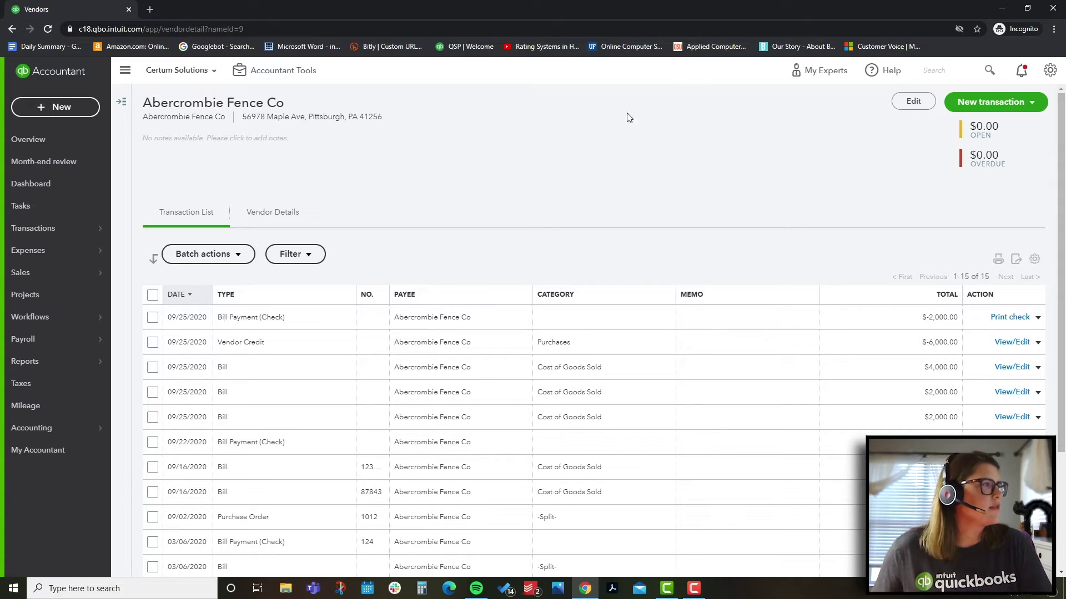
pyautogui.click(300, 148)
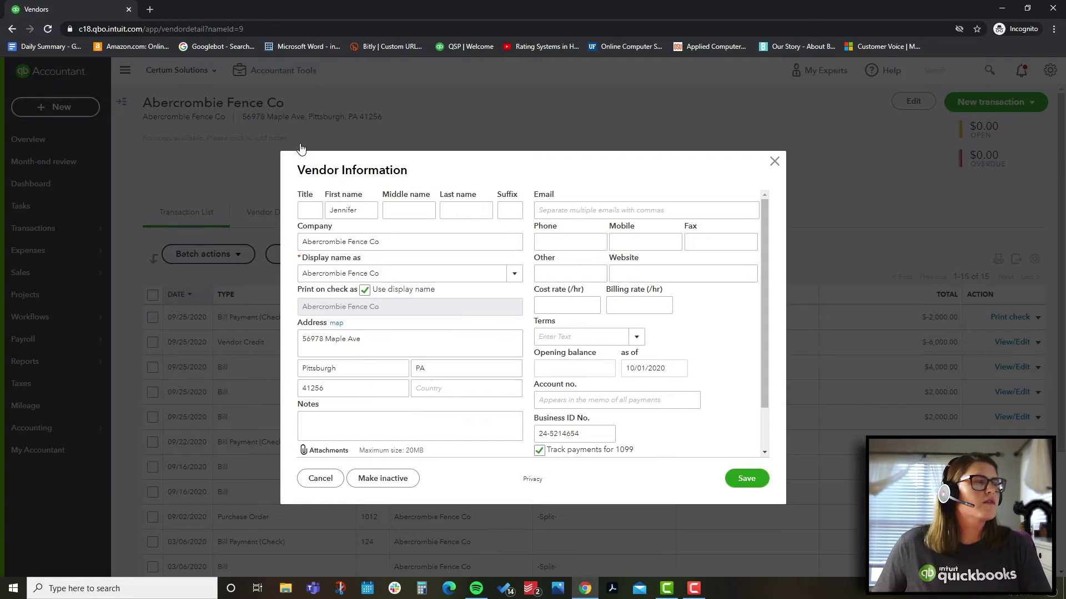
pyautogui.click(774, 161)
pyautogui.click(205, 150)
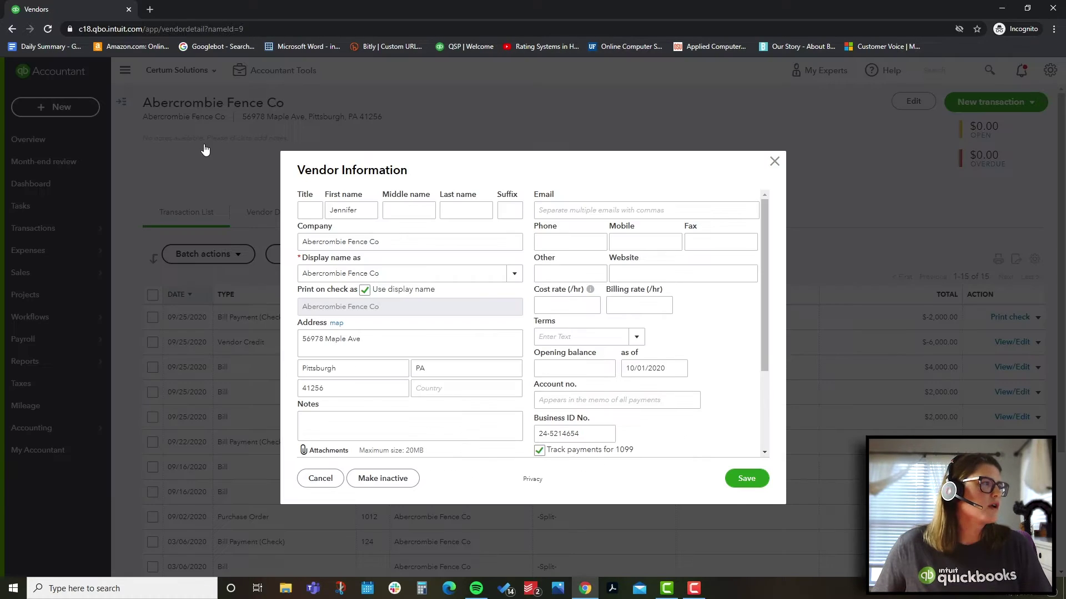
# - Examine the vendor form's address, notes and attachment fields and the choices offered for Agreement Type
pyautogui.scroll(-3, 601, 350)
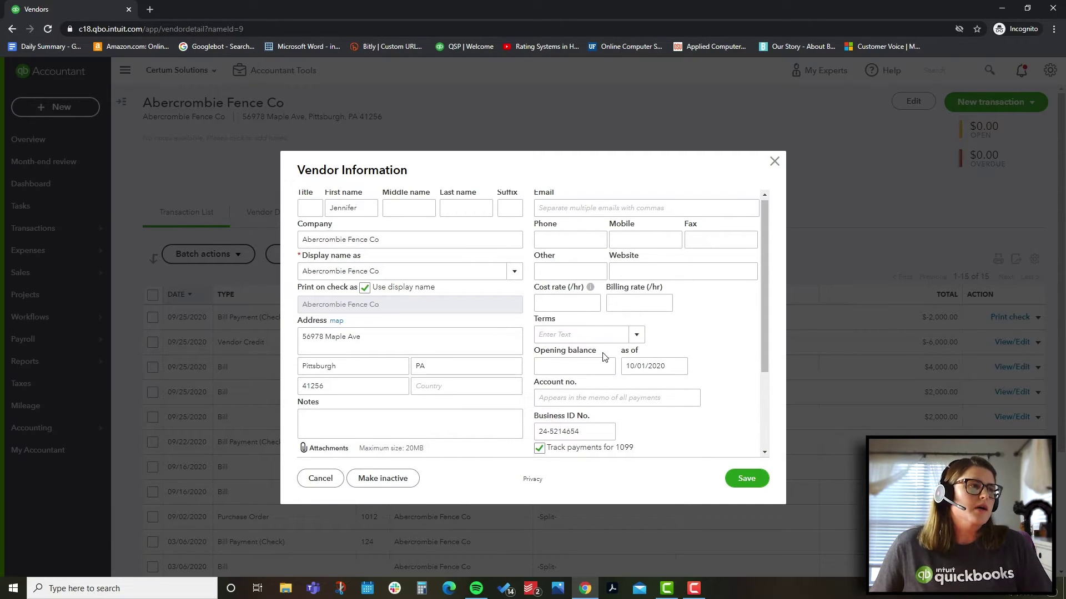
pyautogui.click(395, 297)
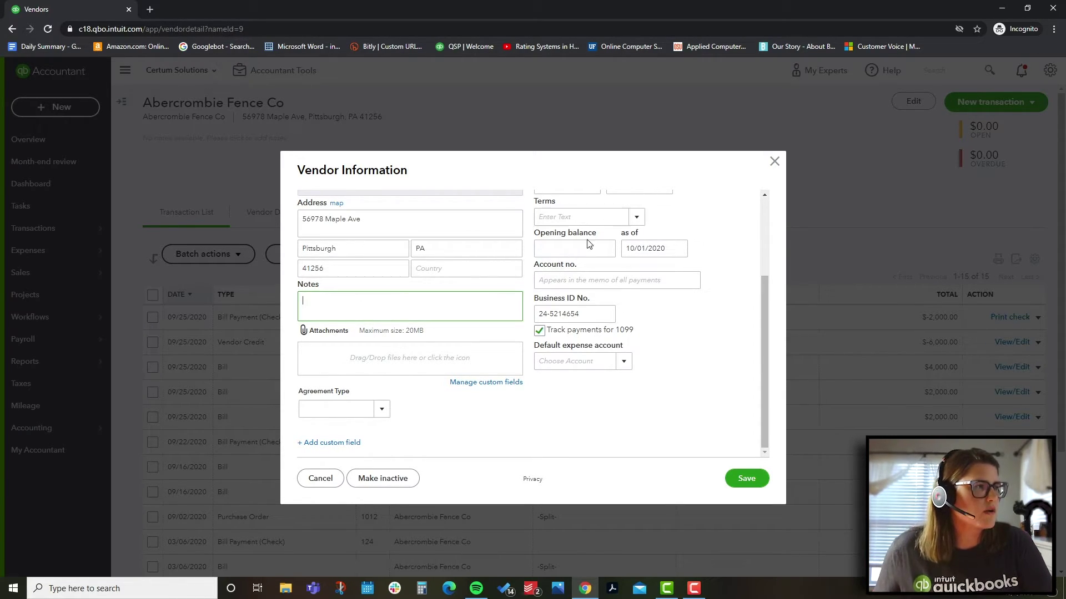
pyautogui.scroll(3, 693, 326)
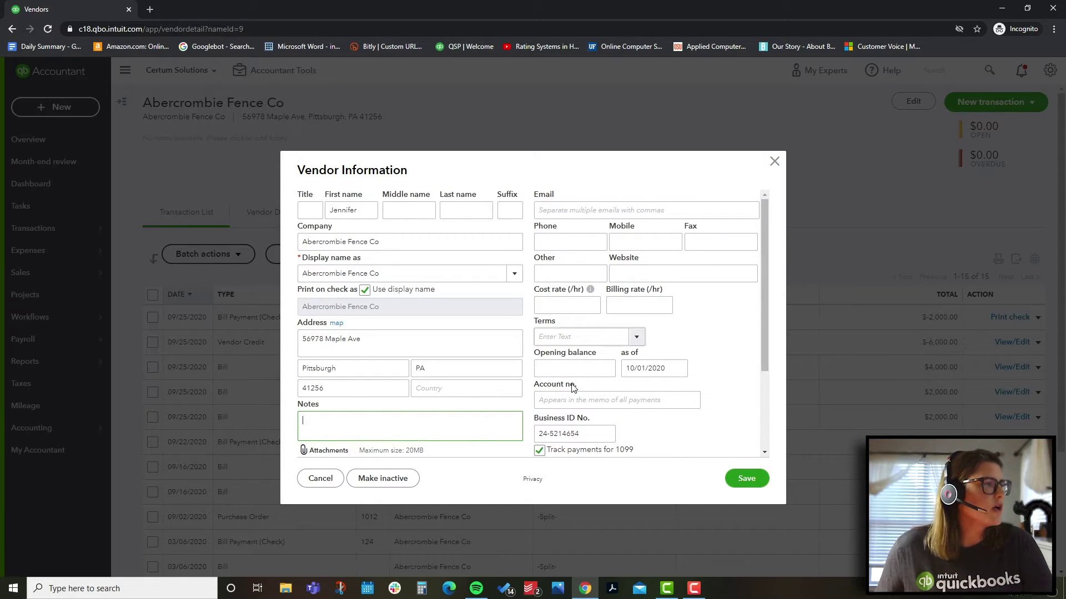
pyautogui.scroll(-2, 450, 302)
pyautogui.scroll(1, 449, 303)
pyautogui.scroll(2, 450, 303)
pyautogui.scroll(-4, 447, 298)
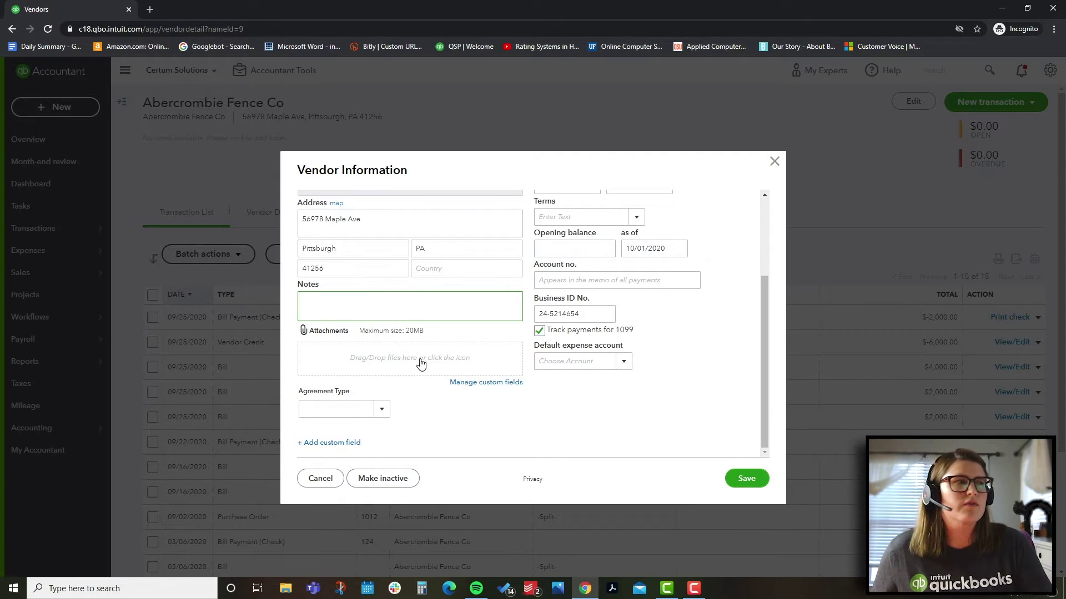
pyautogui.click(379, 411)
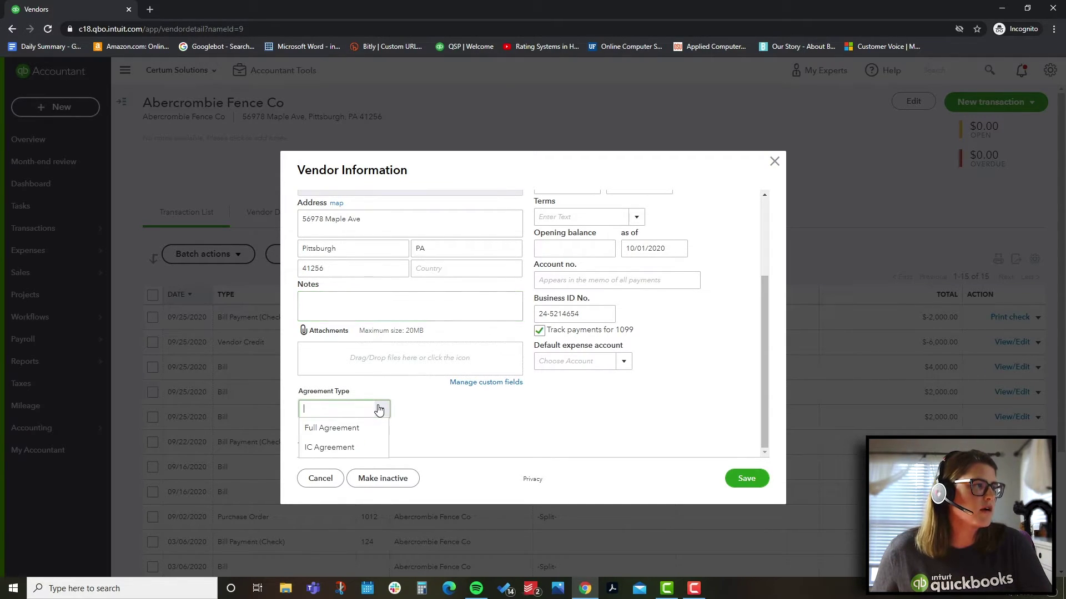
pyautogui.click(380, 410)
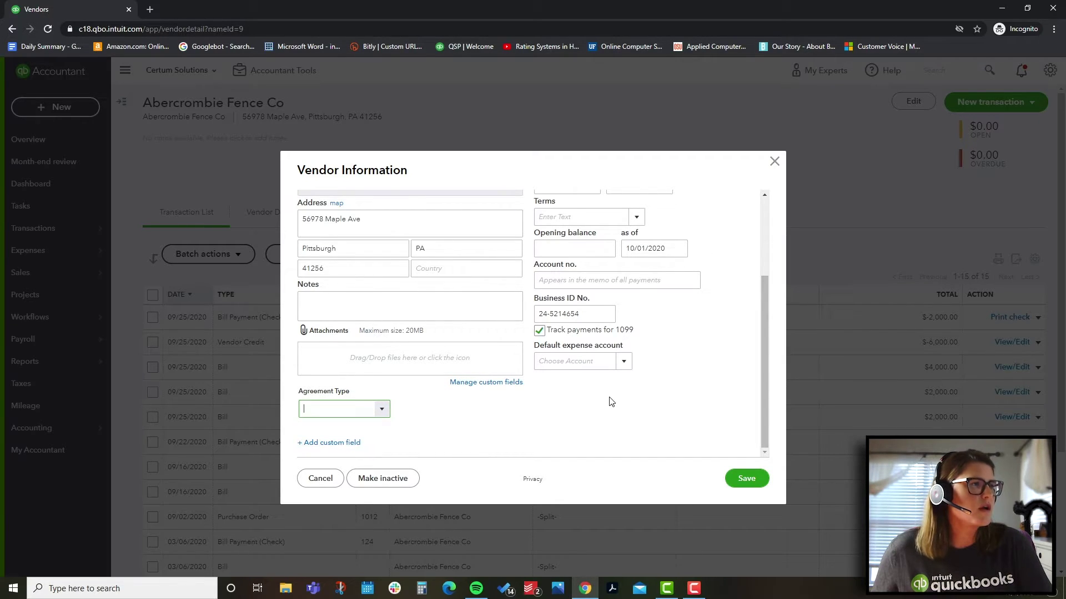
# - Examine the vendor form's opening balance, terms, cost rate, billing rate and e-mail fields
pyautogui.scroll(3, 609, 401)
pyautogui.click(595, 369)
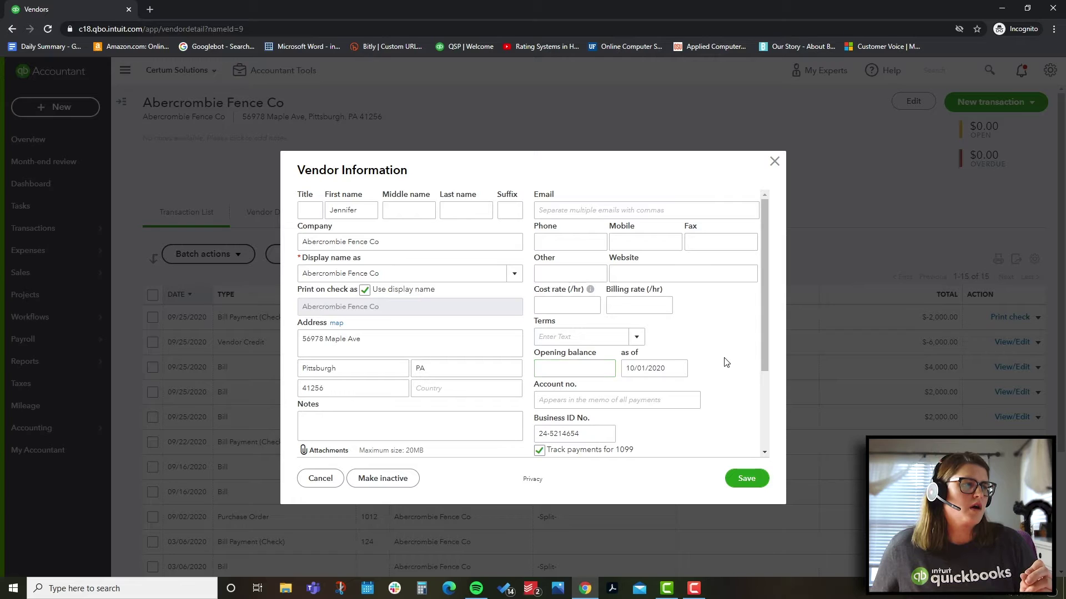
pyautogui.scroll(-2, 725, 361)
pyautogui.scroll(2, 704, 369)
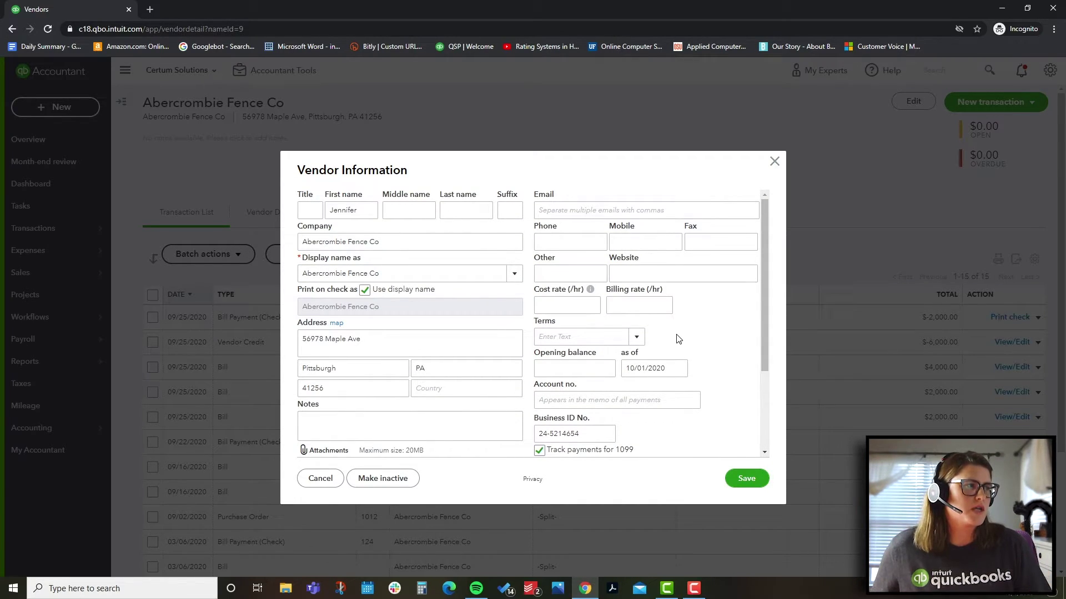
pyautogui.click(583, 307)
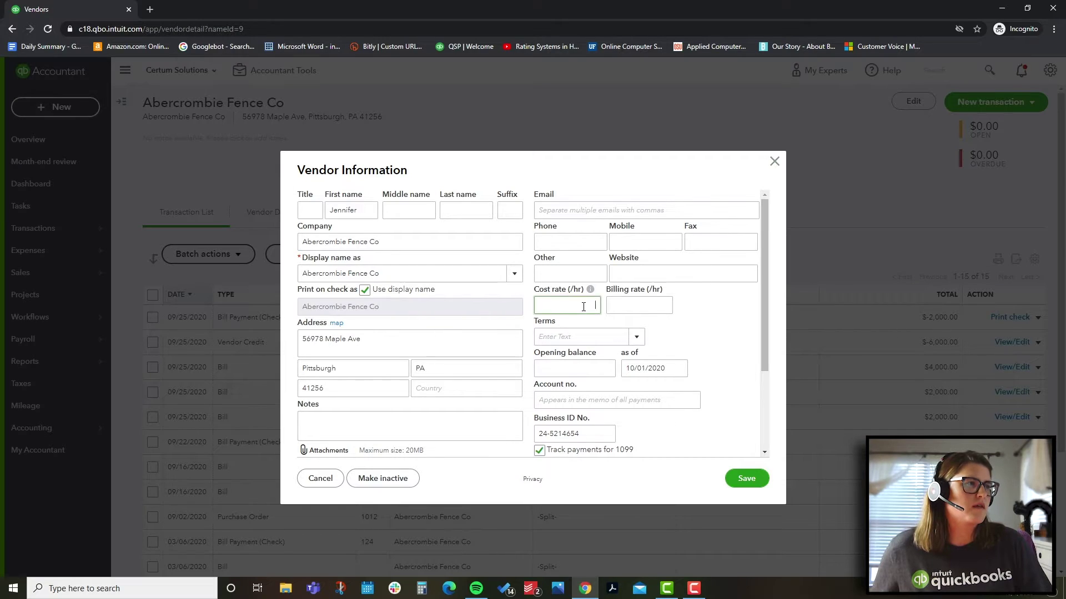
pyautogui.press('Tab')
pyautogui.click(566, 211)
pyautogui.press('Escape')
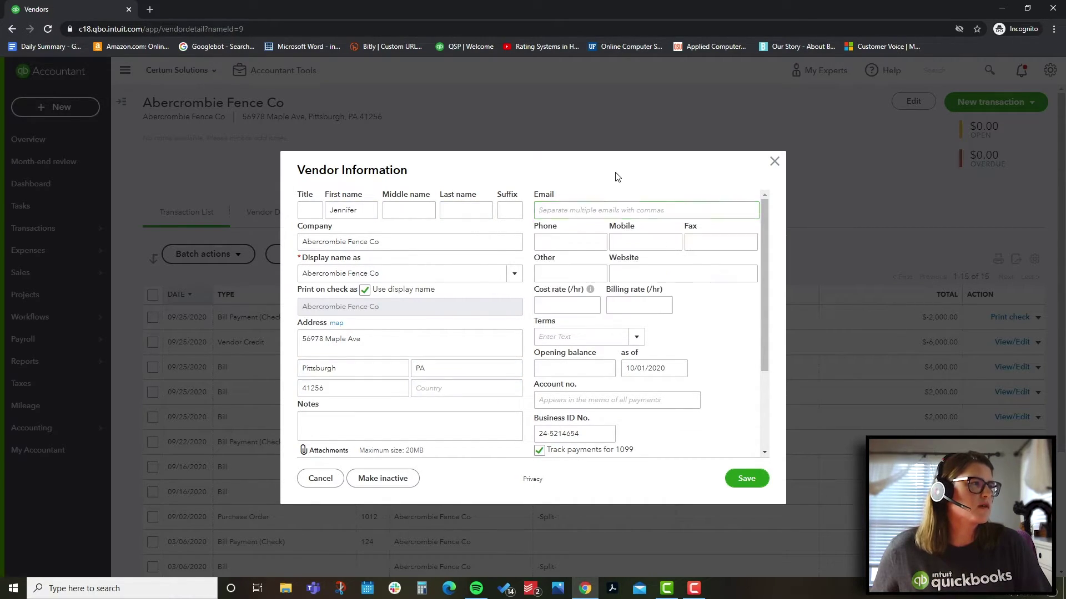
pyautogui.click(618, 177)
# - Review the 1099 tracking option and the default expense account choices, and save the Abercrombie Fence Co vendor record
pyautogui.scroll(-3, 724, 373)
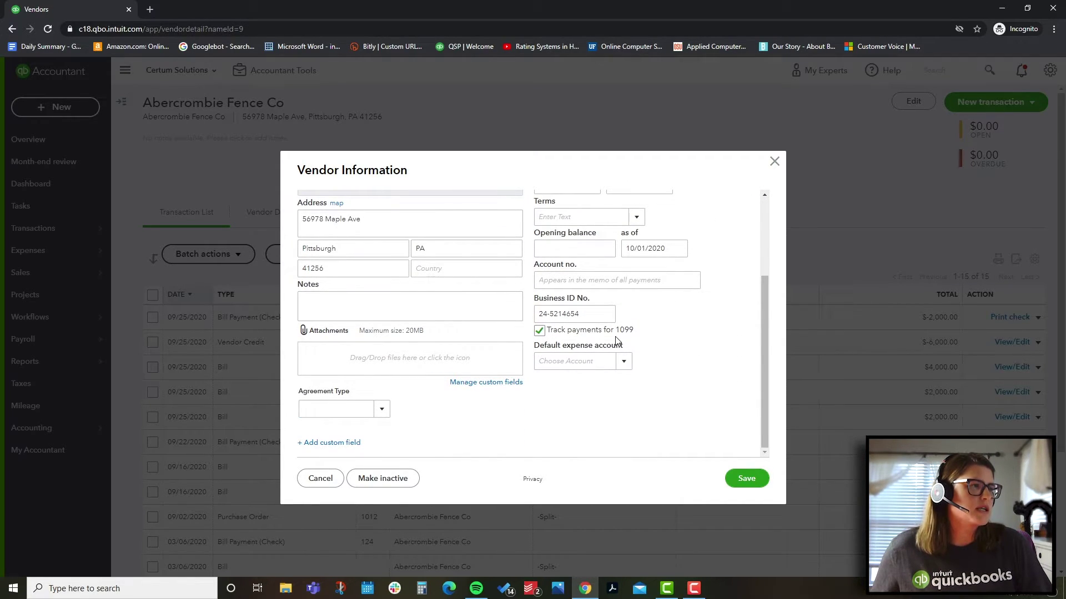
pyautogui.click(631, 366)
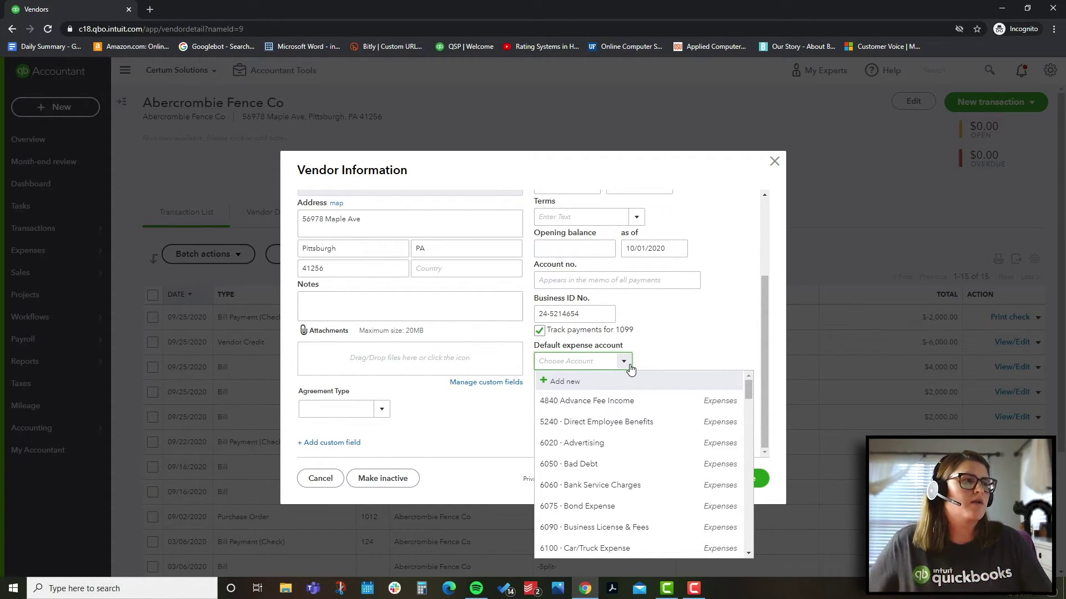
pyautogui.click(701, 335)
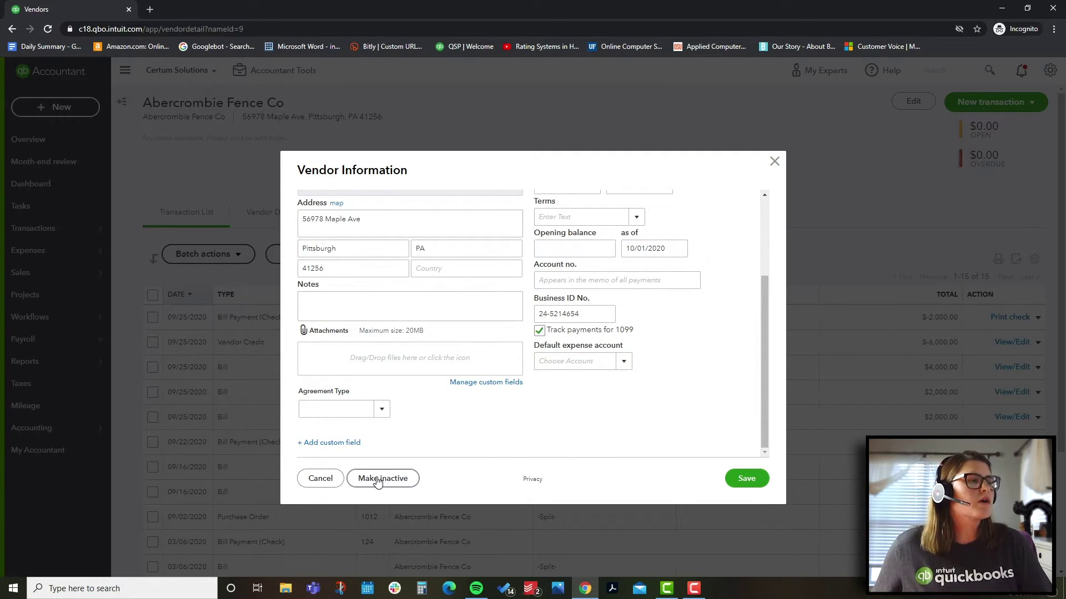
pyautogui.scroll(3, 671, 359)
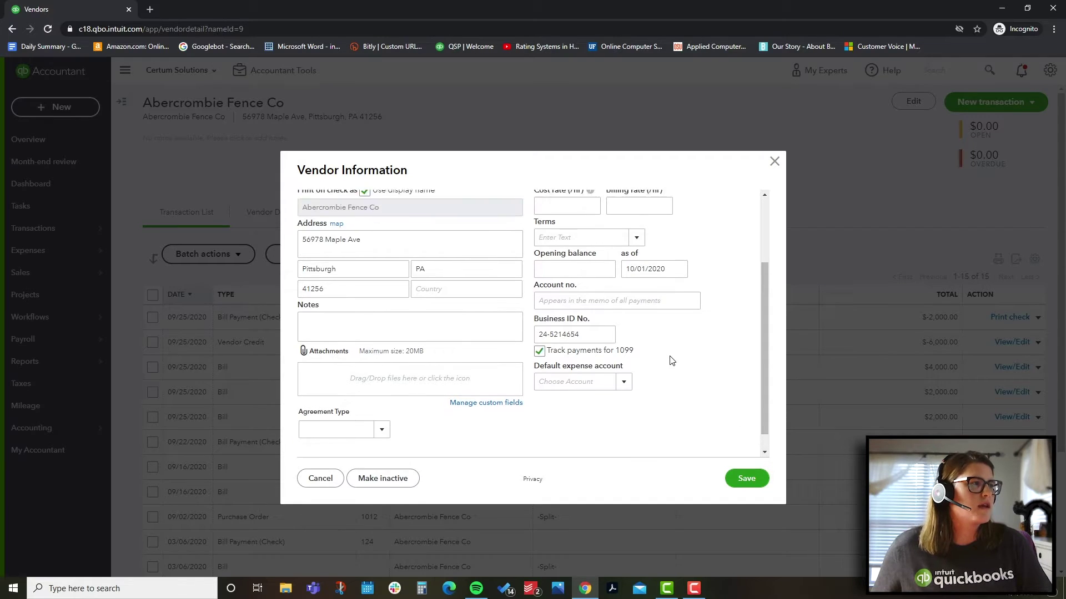
pyautogui.scroll(-3, 703, 390)
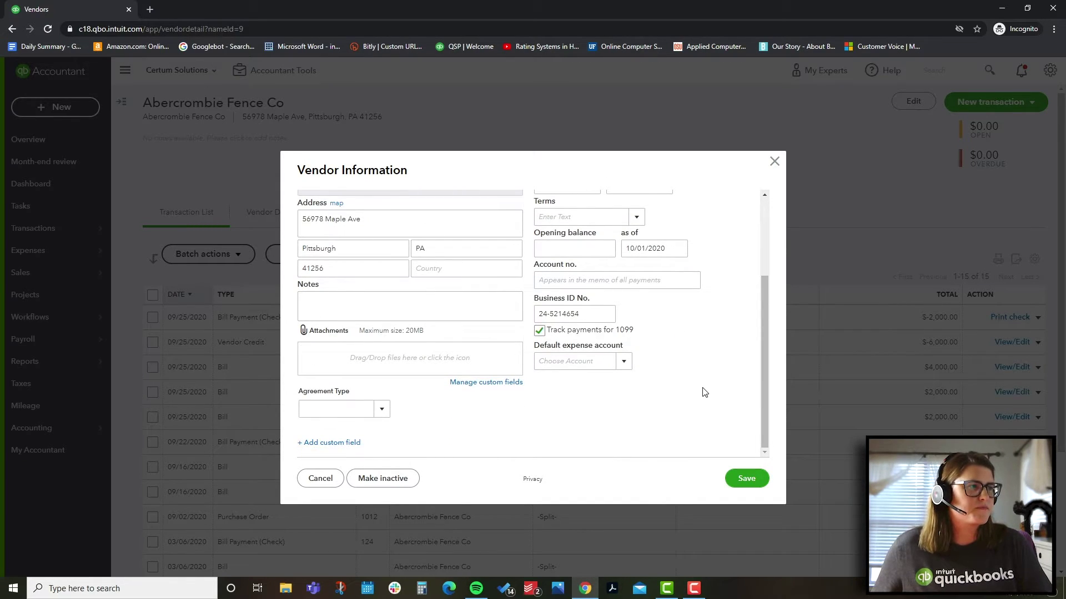
pyautogui.click(748, 479)
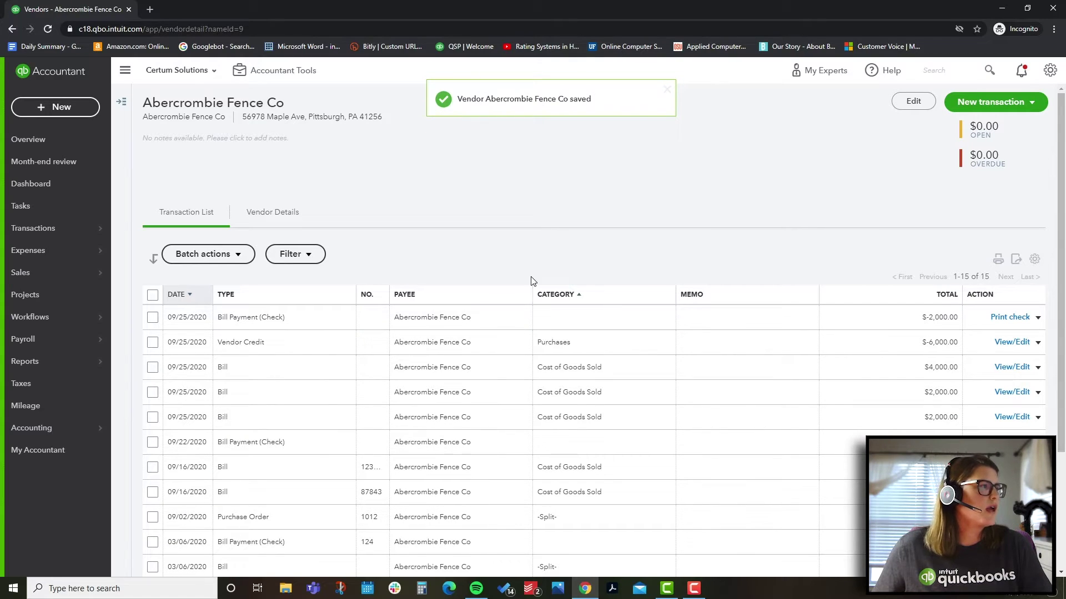
# - Open the Sales overview page with its income chart and payment setup suggestions
pyautogui.moveTo(60, 252)
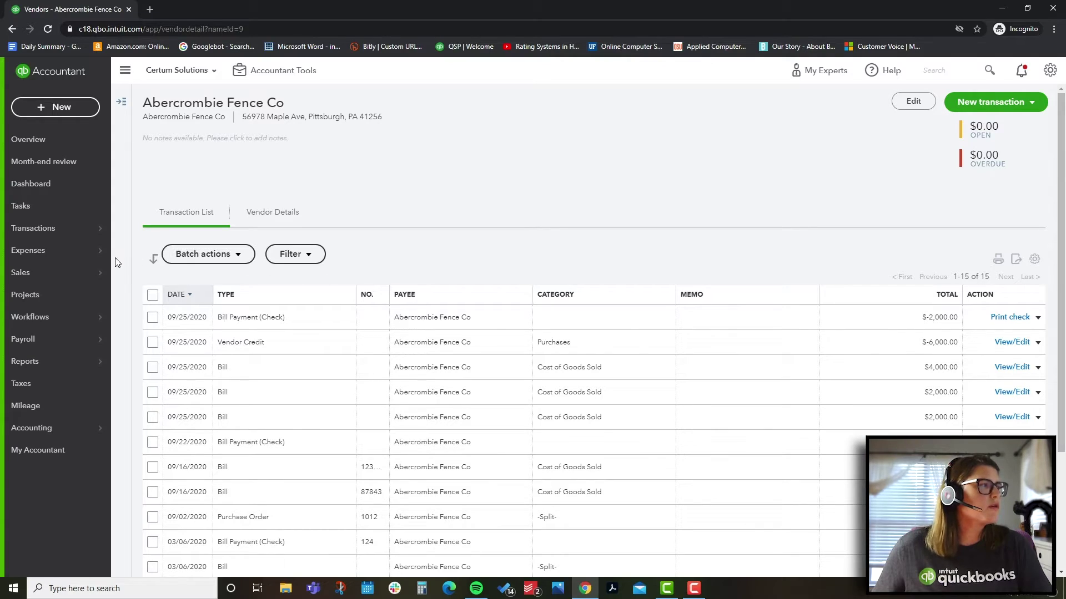
pyautogui.moveTo(72, 270)
pyautogui.click(139, 272)
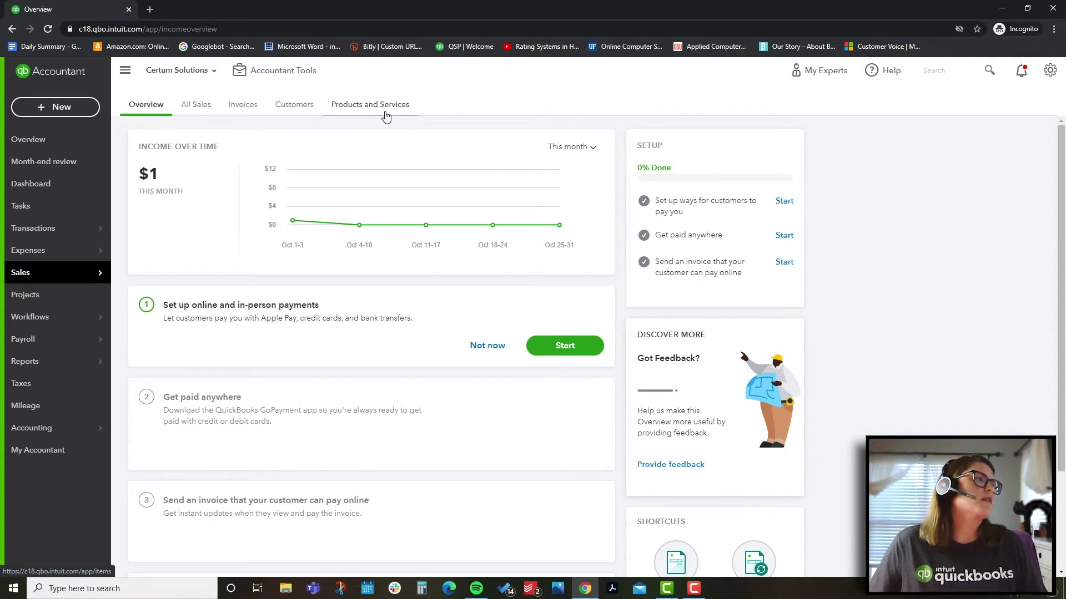
# - Review the All Sales transaction list with the navigation collapsed and restored, and look over the Invoices list
pyautogui.click(190, 104)
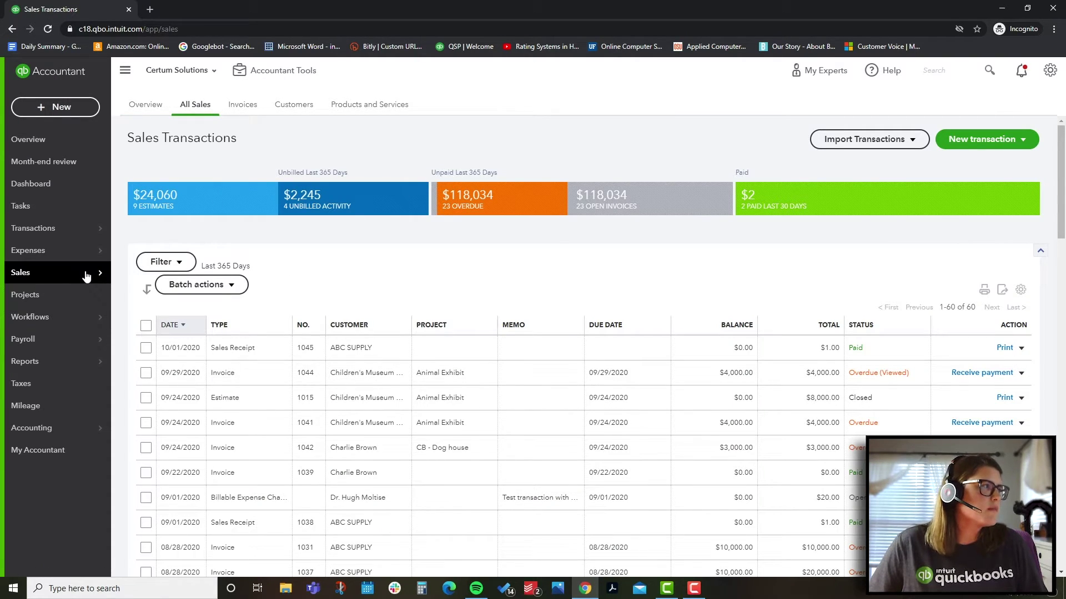
pyautogui.click(125, 71)
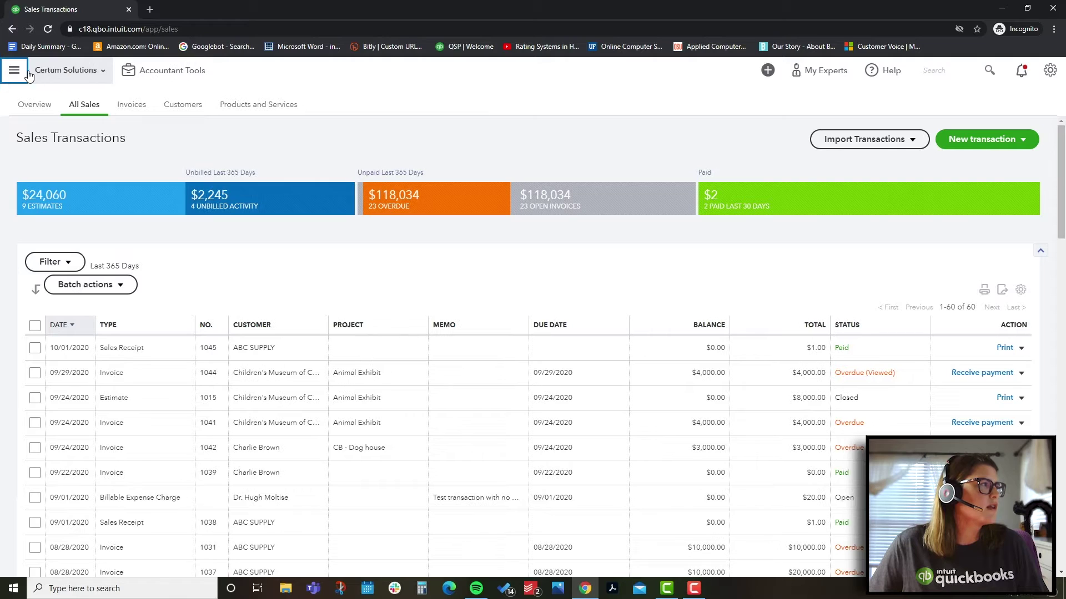
pyautogui.click(9, 71)
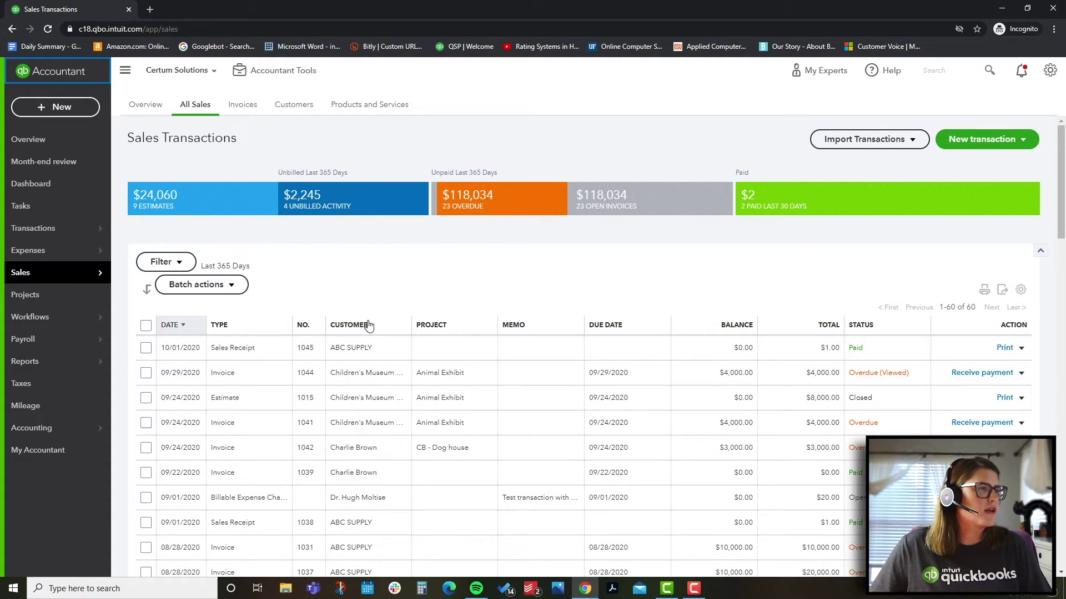
pyautogui.click(244, 104)
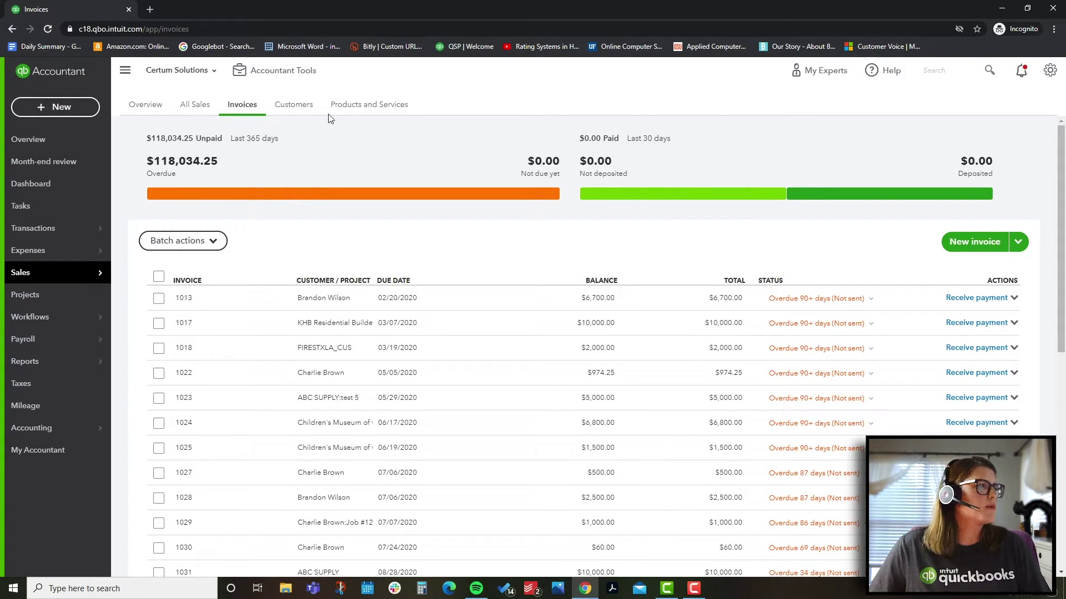
pyautogui.click(295, 104)
pyautogui.click(249, 106)
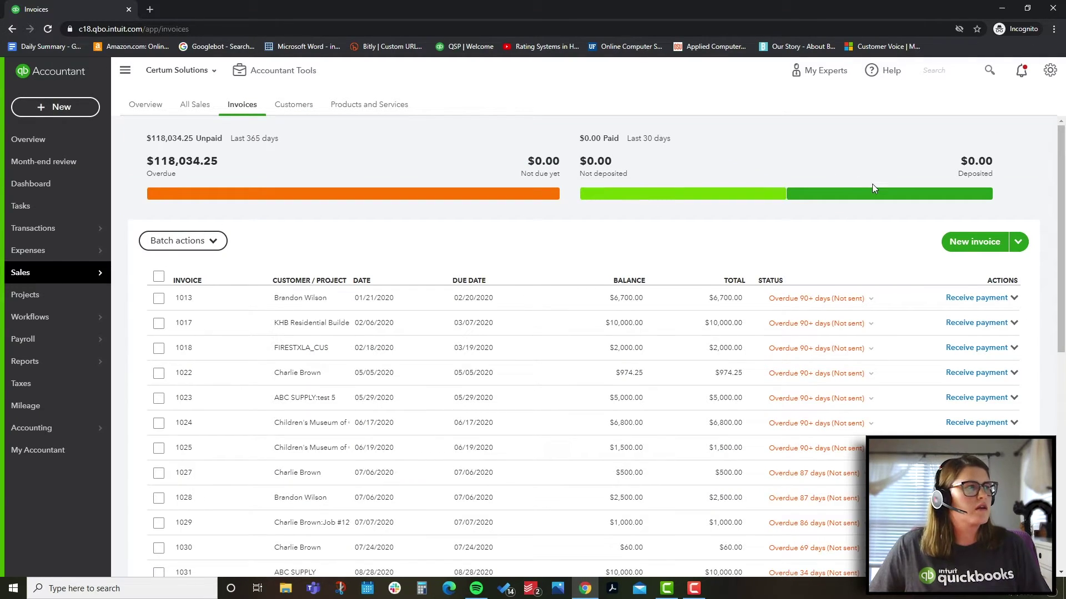
# - Review the Customers list, the defined customer types and the option for importing customers
pyautogui.click(306, 108)
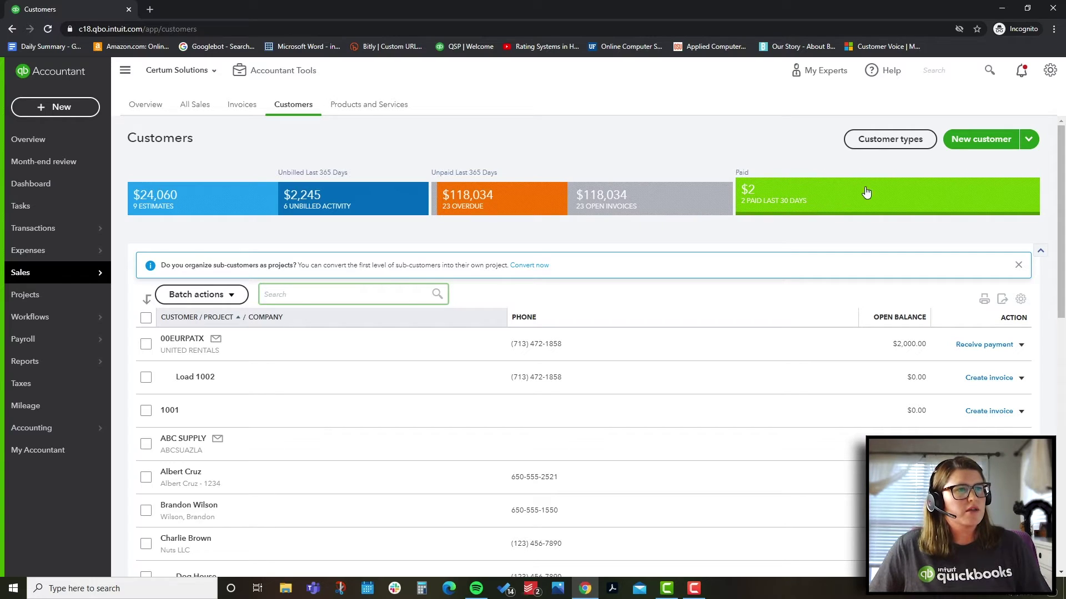
pyautogui.click(909, 138)
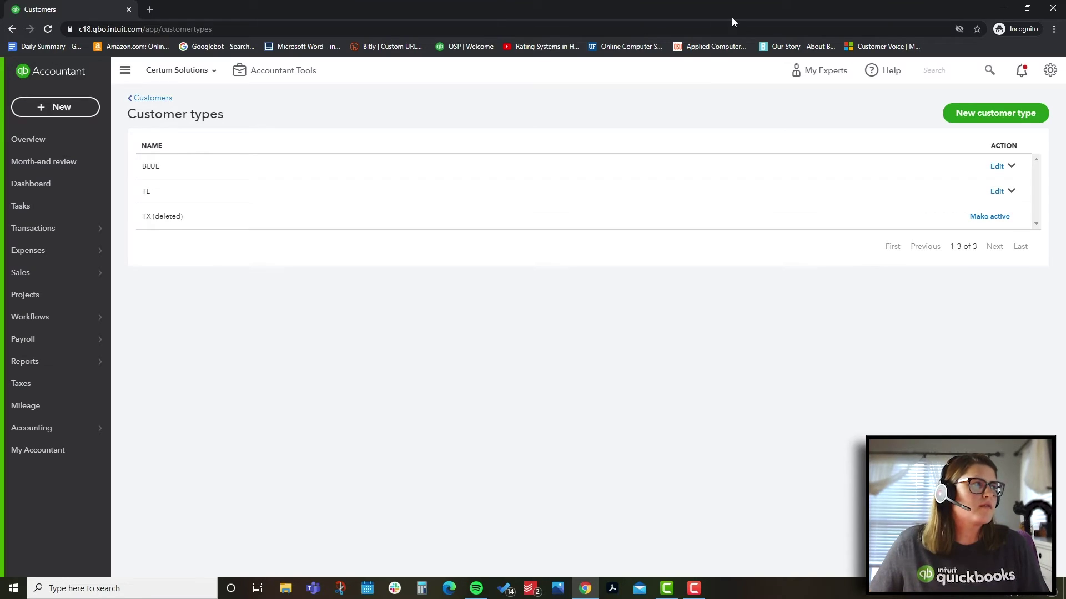
pyautogui.click(157, 99)
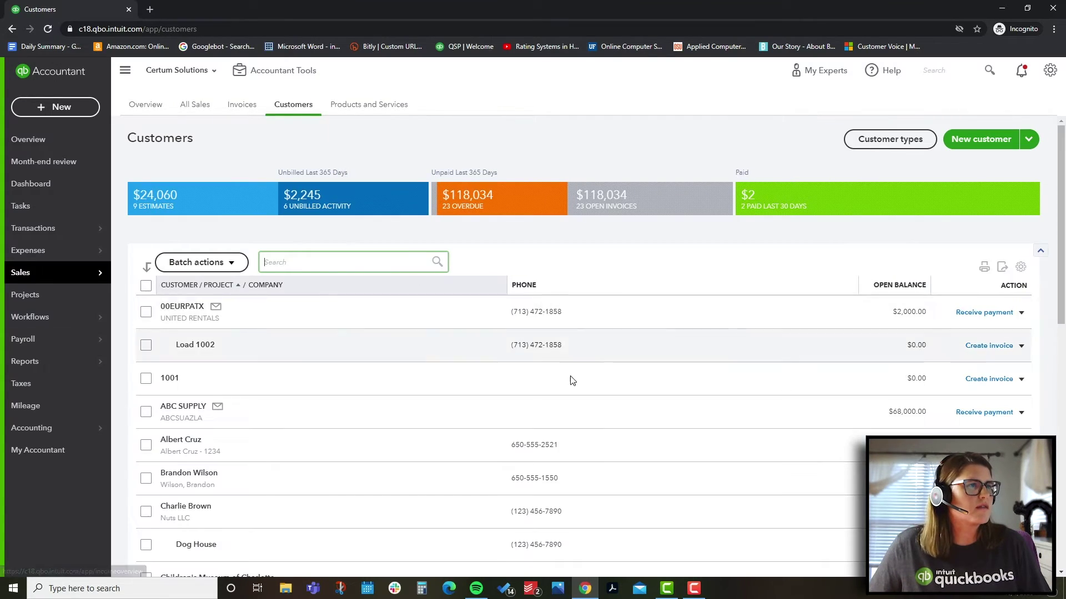
pyautogui.click(1029, 140)
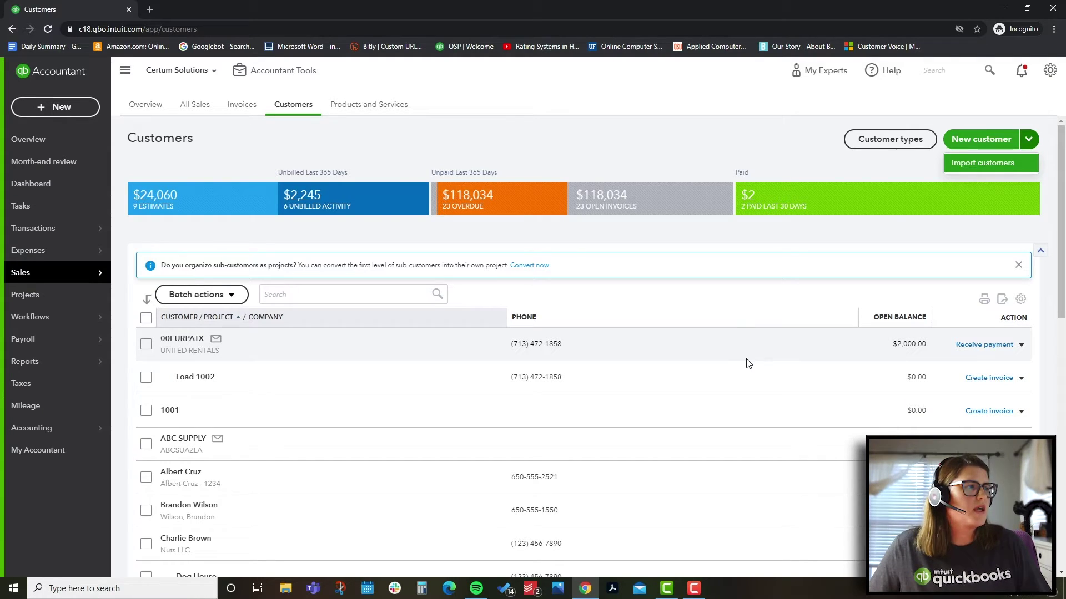
# - Open the United Rentals customer record and examine its projects, including the Test1 project page and the Load 1002 options
pyautogui.click(182, 340)
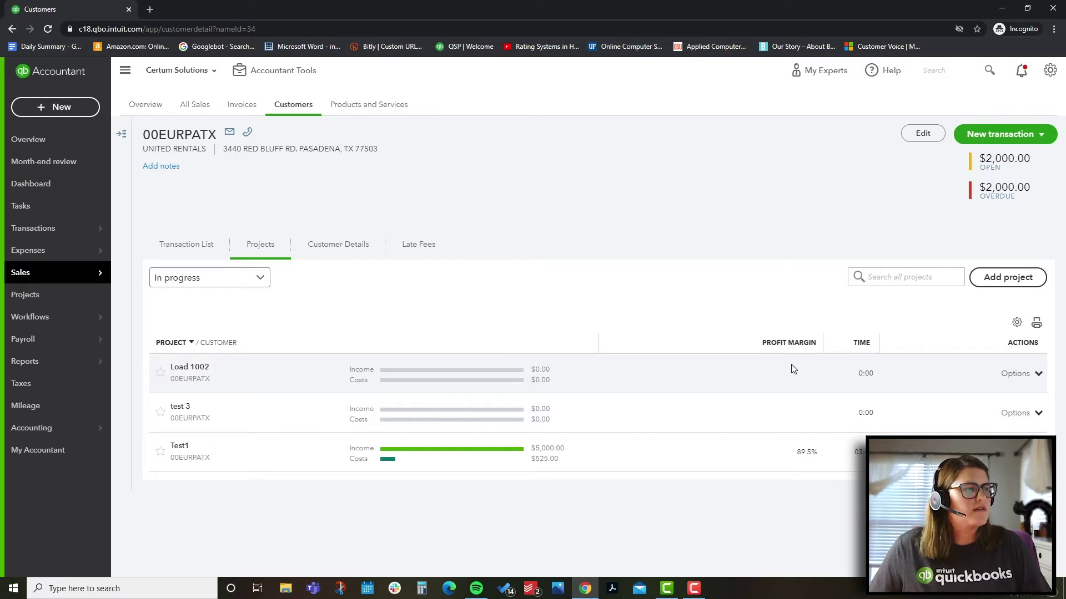
pyautogui.doubleClick(804, 453)
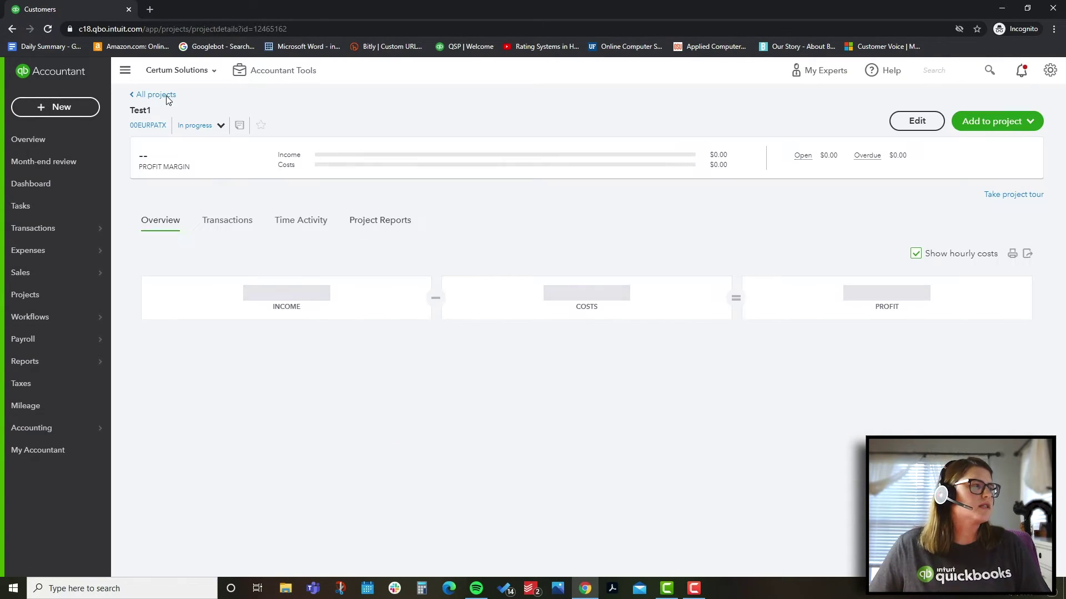
pyautogui.click(12, 28)
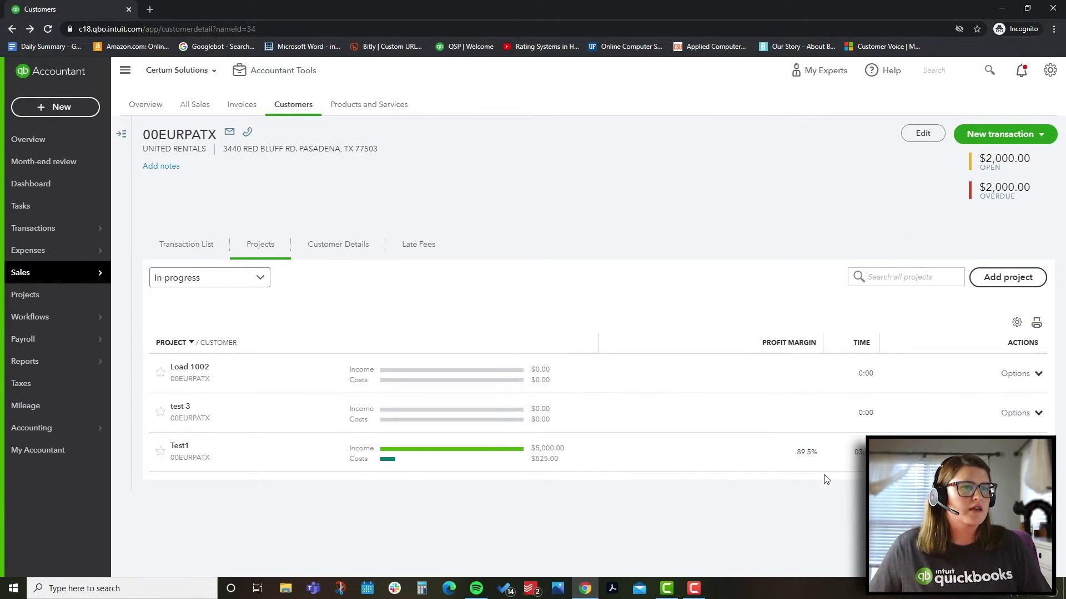
pyautogui.click(1037, 374)
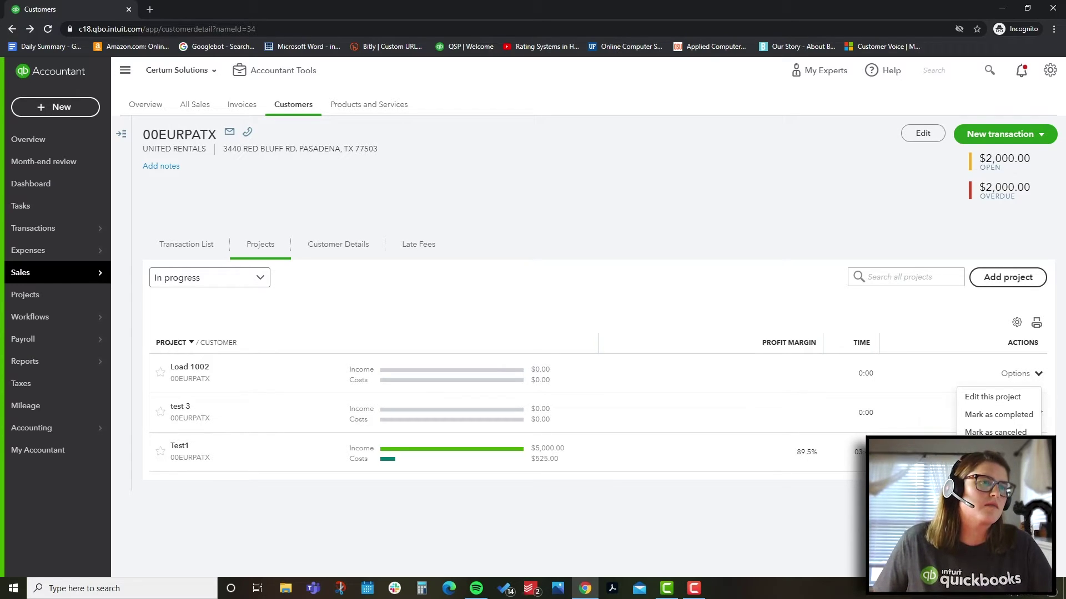
pyautogui.click(676, 299)
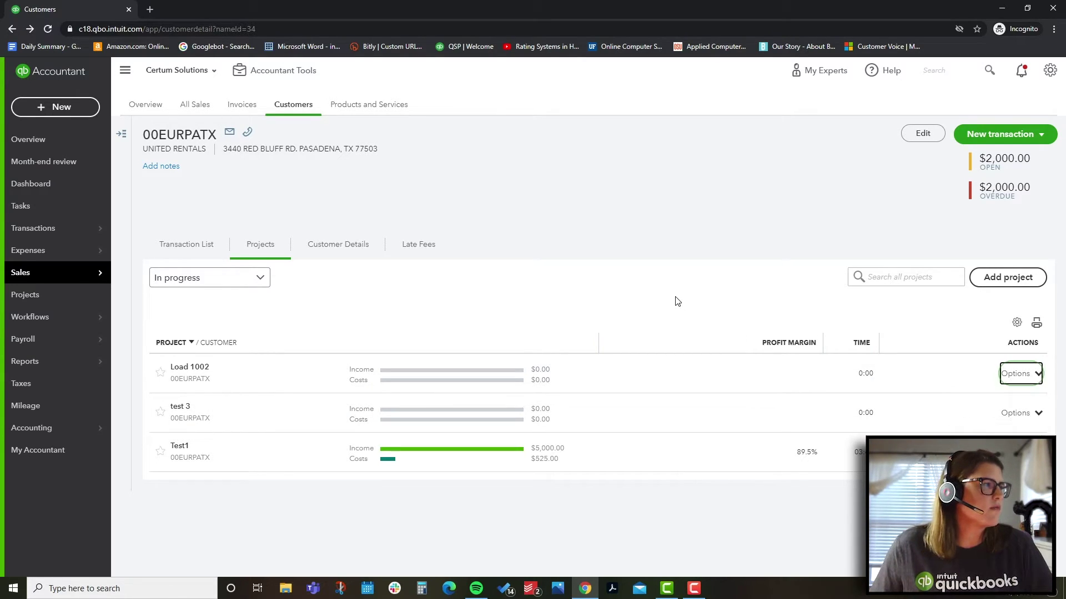
# - Examine the United Rentals customer details, late fees and transaction list
pyautogui.click(348, 247)
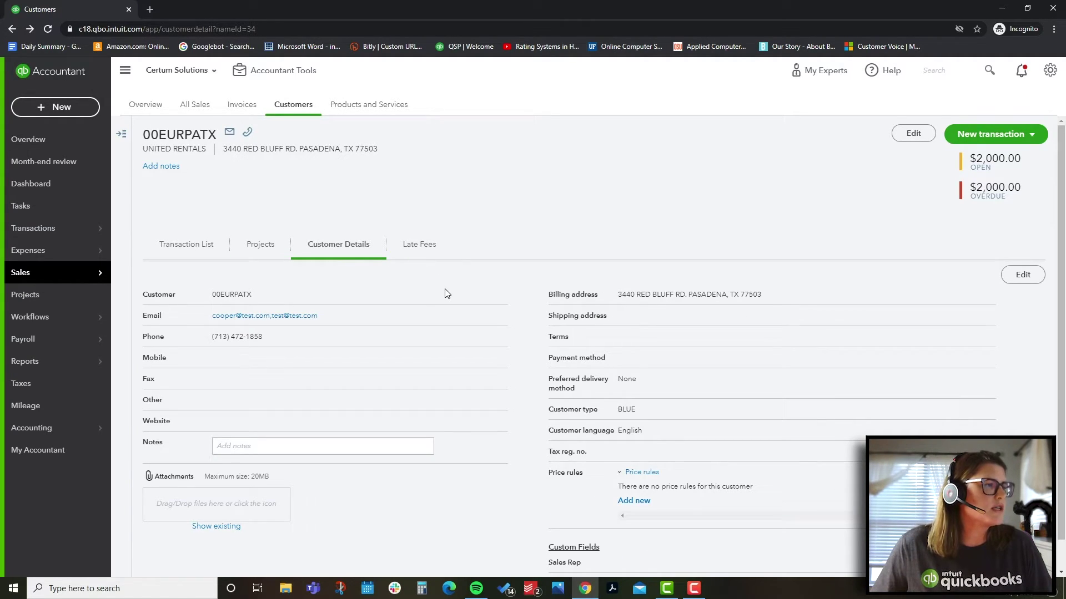
pyautogui.scroll(-1, 446, 293)
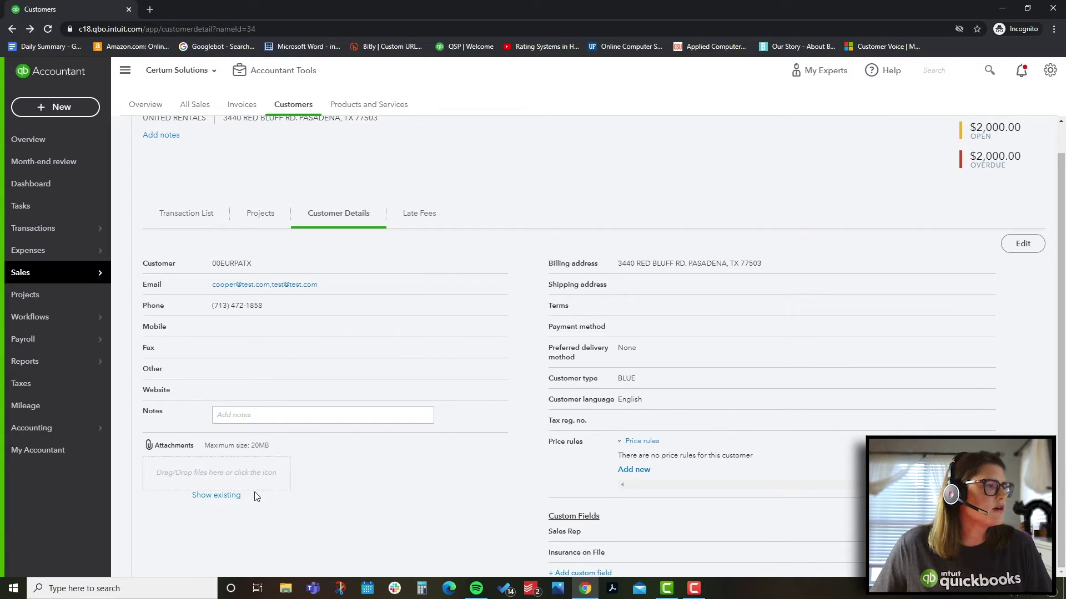
pyautogui.scroll(1, 459, 431)
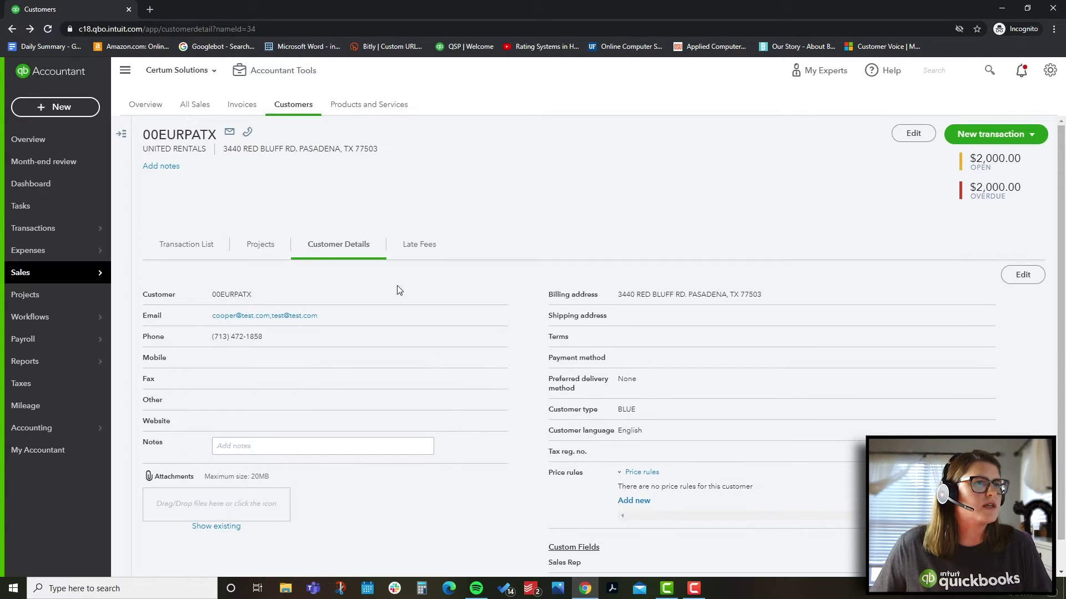
pyautogui.click(435, 247)
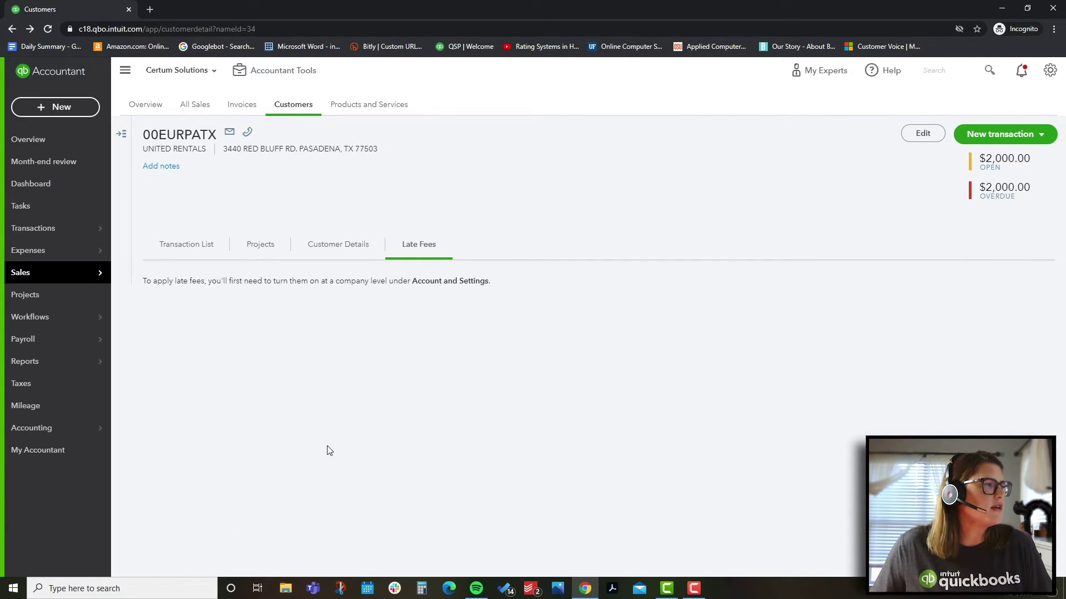
pyautogui.click(174, 247)
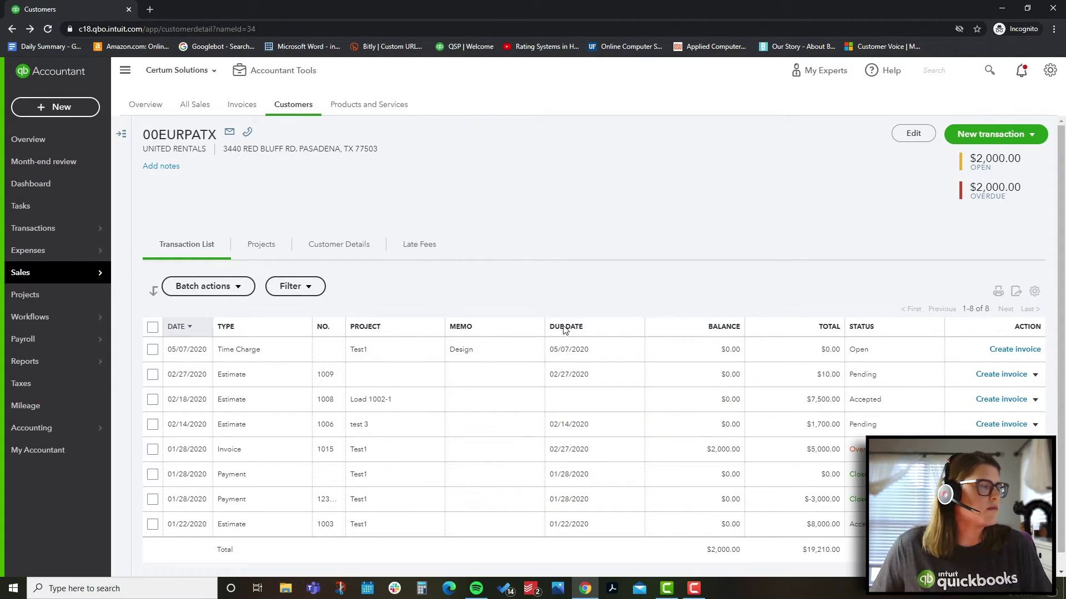
# - Open project 12345 from the Projects list and examine its income, costs and profit overview
pyautogui.click(25, 295)
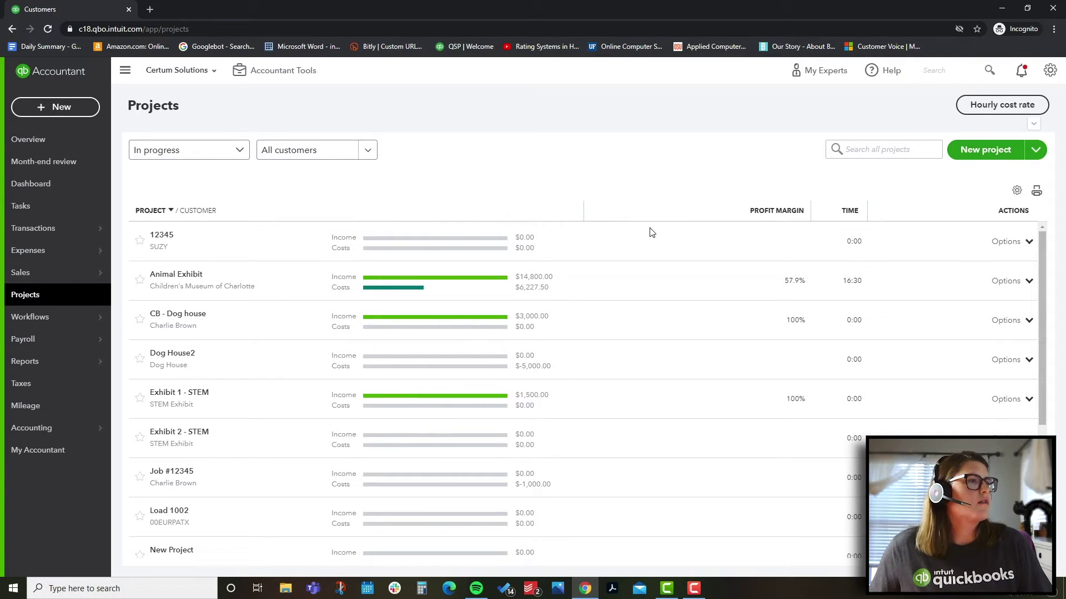
pyautogui.click(160, 236)
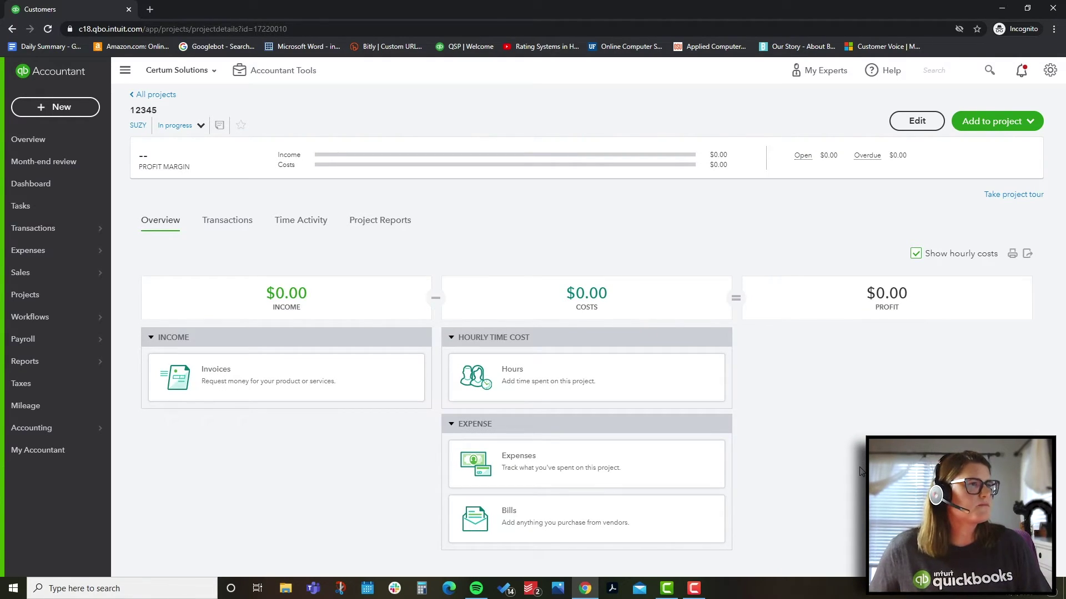
pyautogui.moveTo(258, 293); pyautogui.dragTo(360, 304)
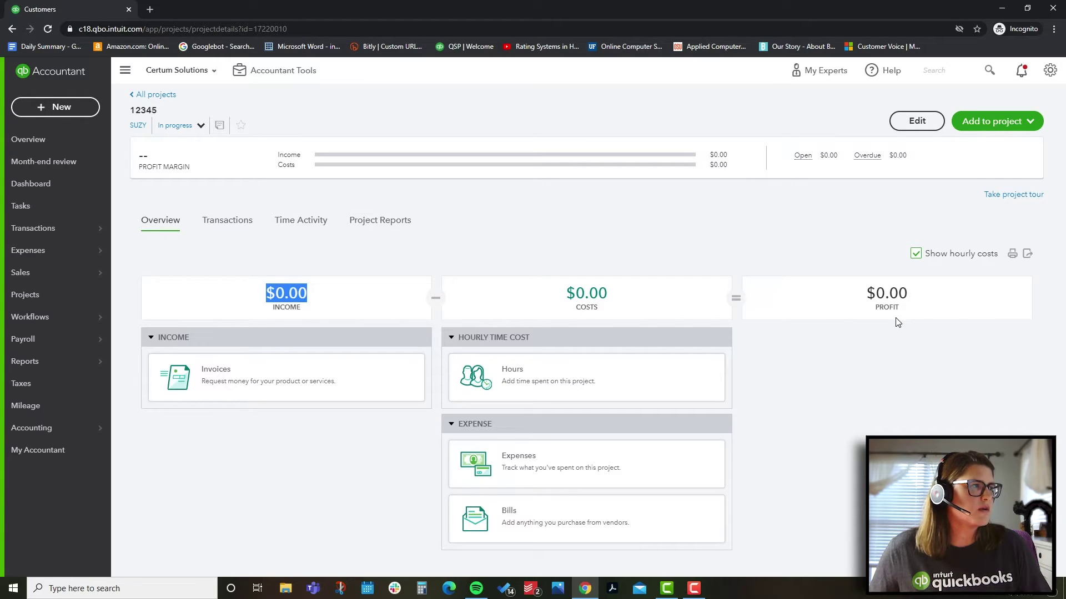
# - Review project 12345's transactions, time activity and reports, and show the transaction types that can be added to it
pyautogui.click(247, 222)
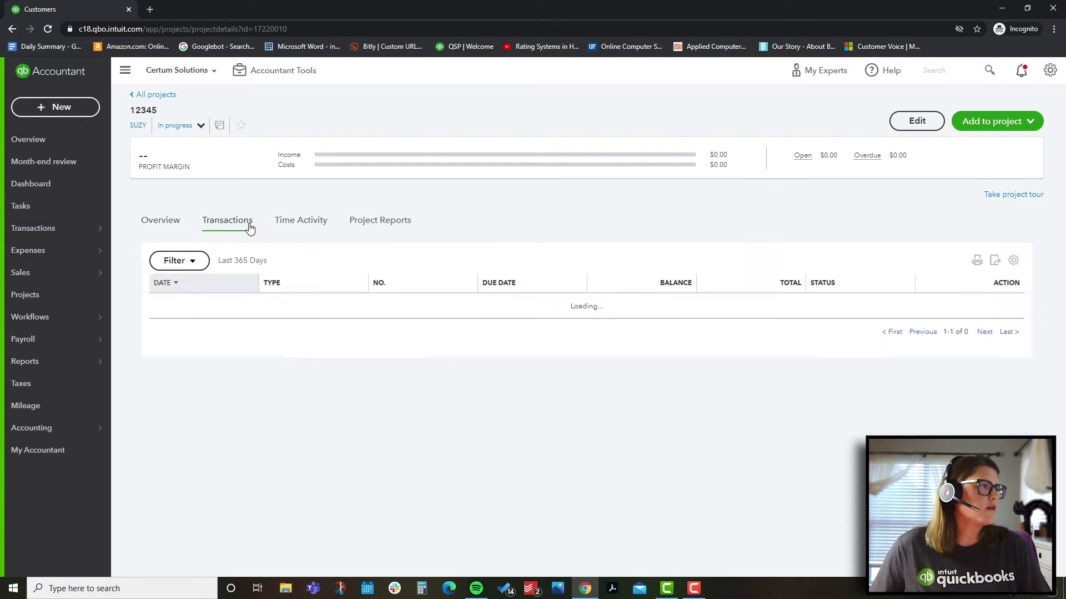
pyautogui.click(309, 222)
pyautogui.click(381, 223)
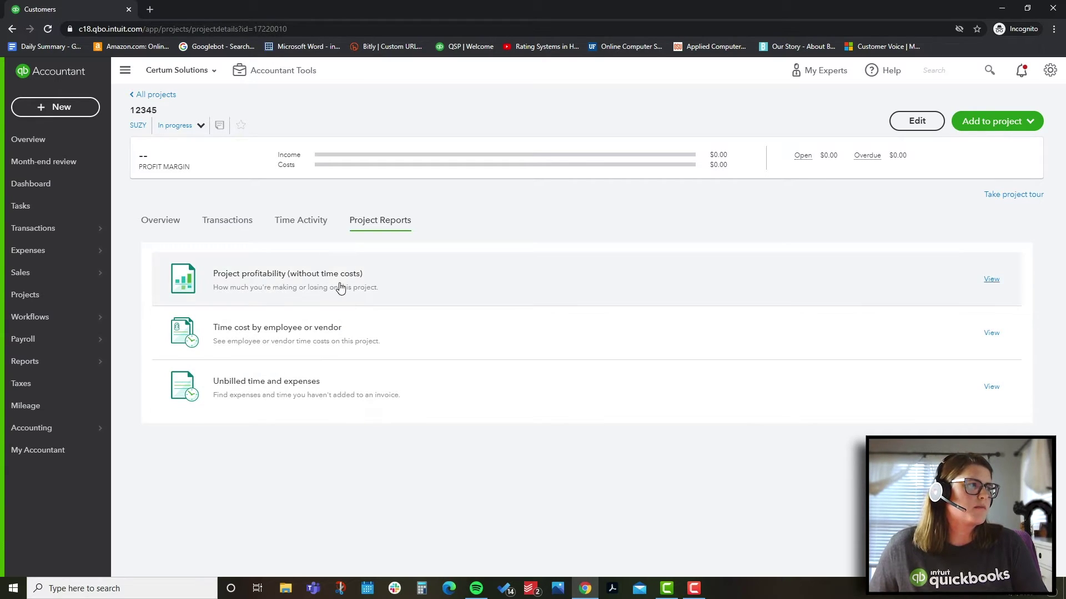
pyautogui.click(318, 222)
pyautogui.click(370, 226)
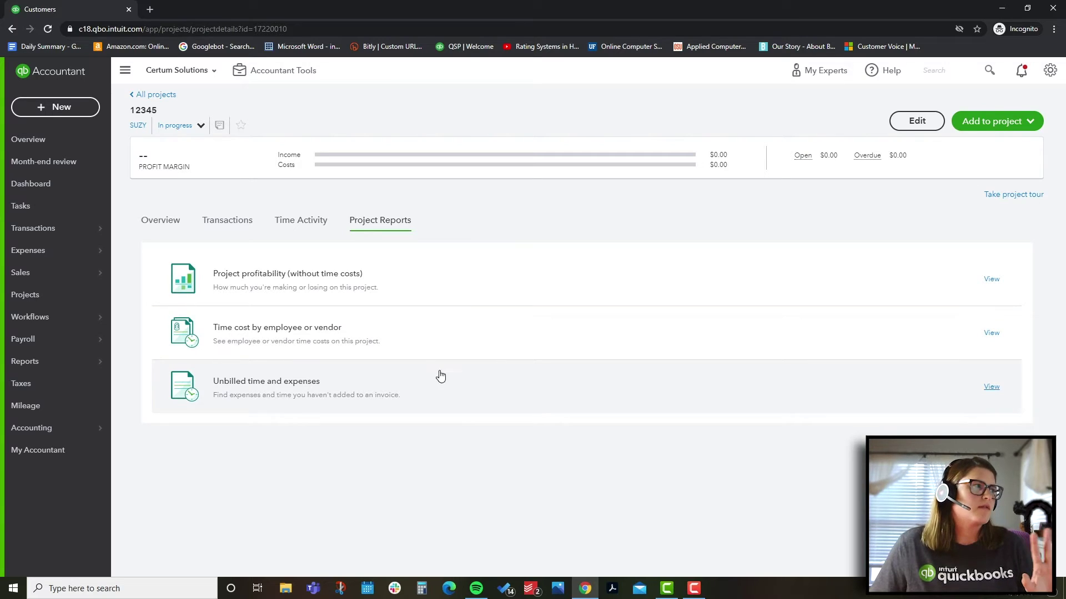
pyautogui.click(1024, 120)
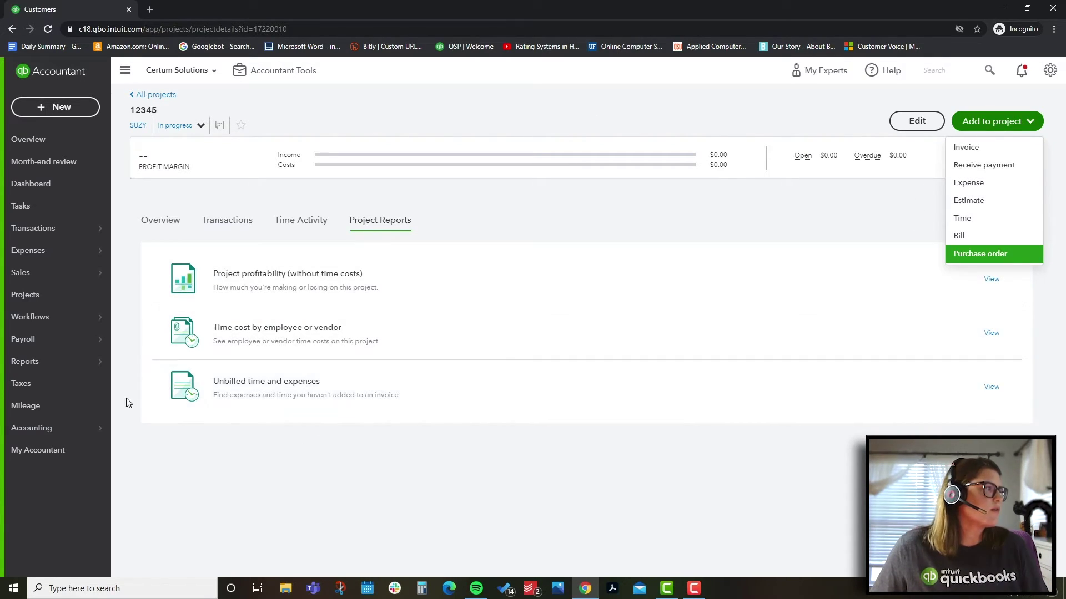
# - Look at the Workflows choices, return to the Projects list and open the payroll Employees page
pyautogui.moveTo(37, 321)
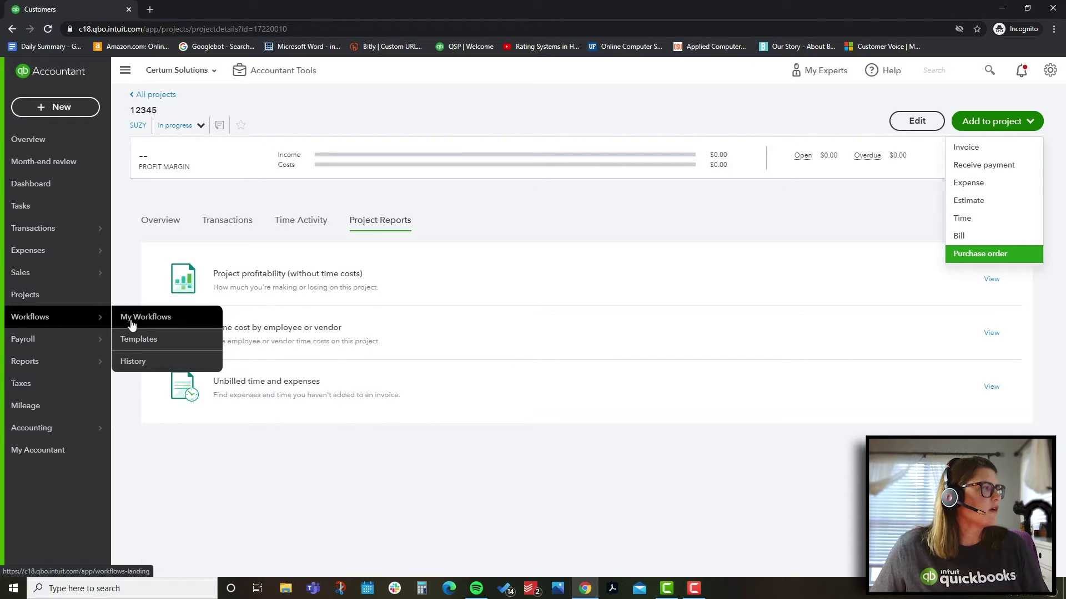
pyautogui.click(55, 297)
pyautogui.moveTo(66, 342)
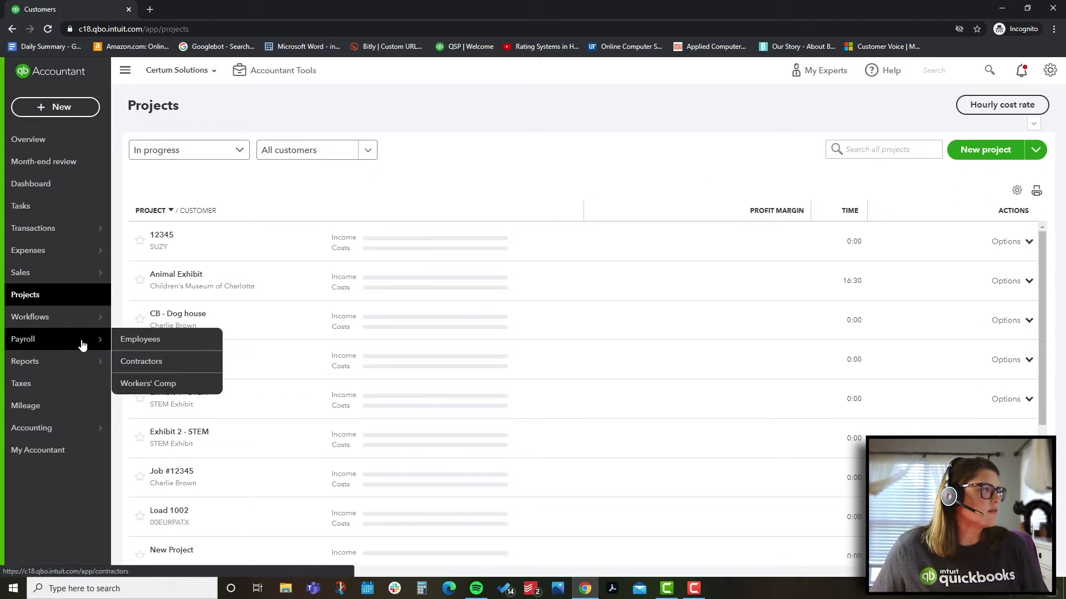
pyautogui.click(141, 341)
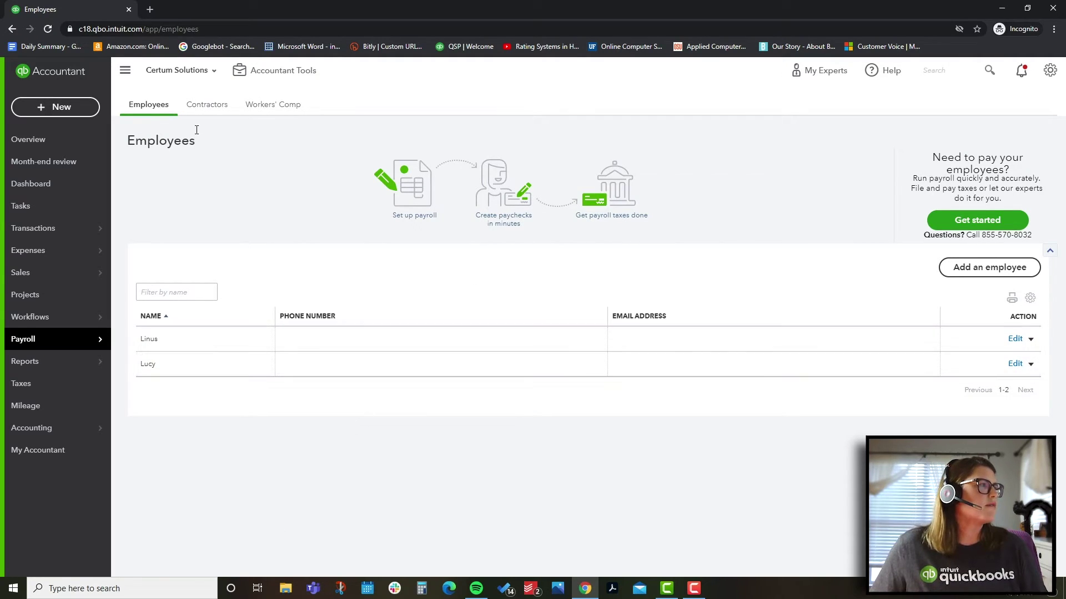
# - Review the Contractors list and the name and e-mail fields for adding a contractor, leaving the form without saving
pyautogui.click(200, 110)
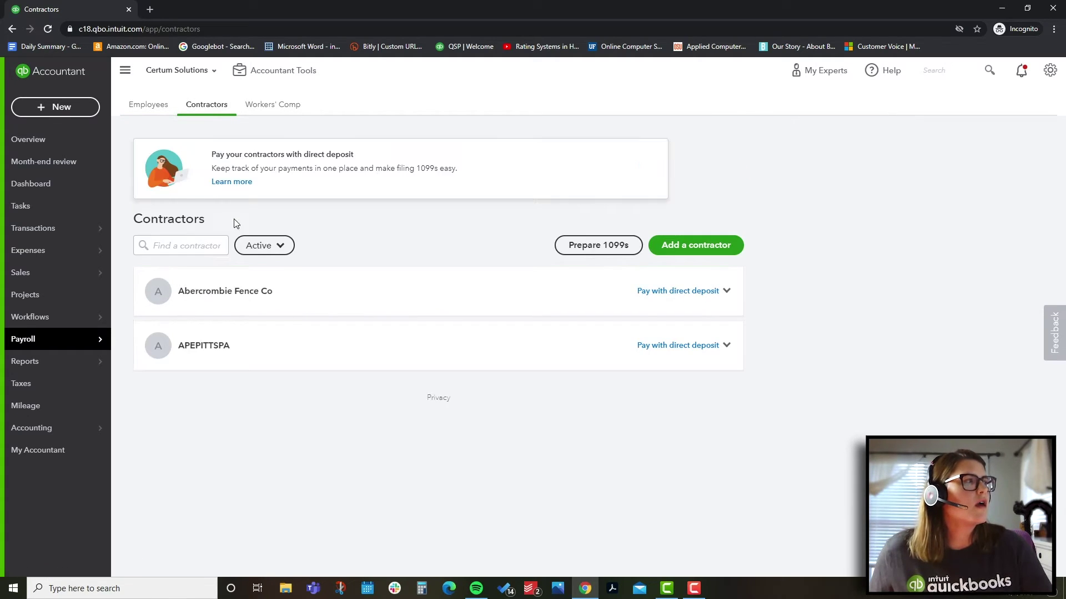
pyautogui.click(697, 250)
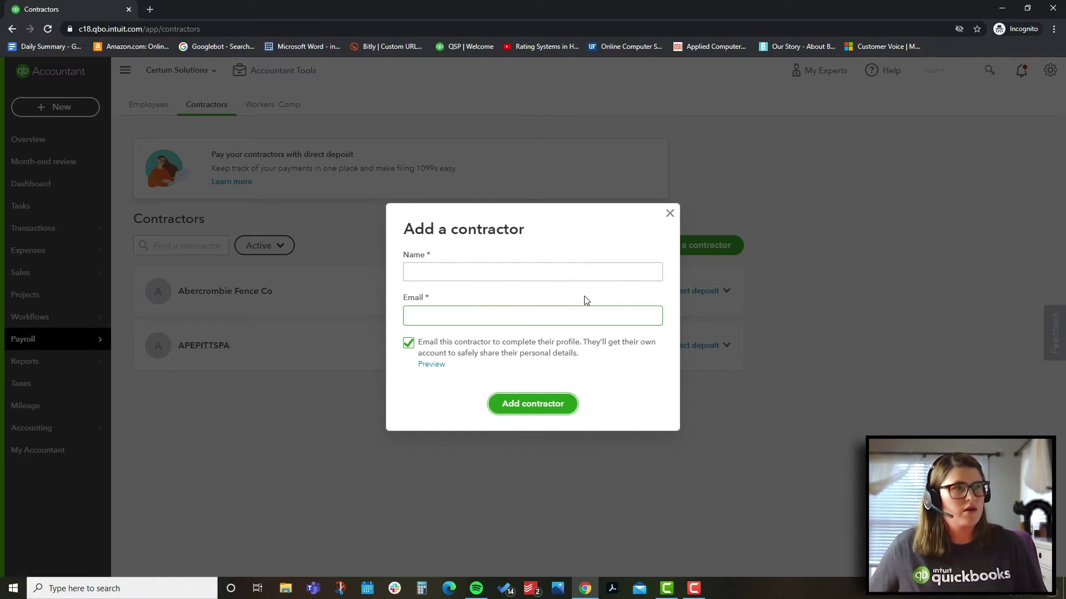
pyautogui.click(670, 214)
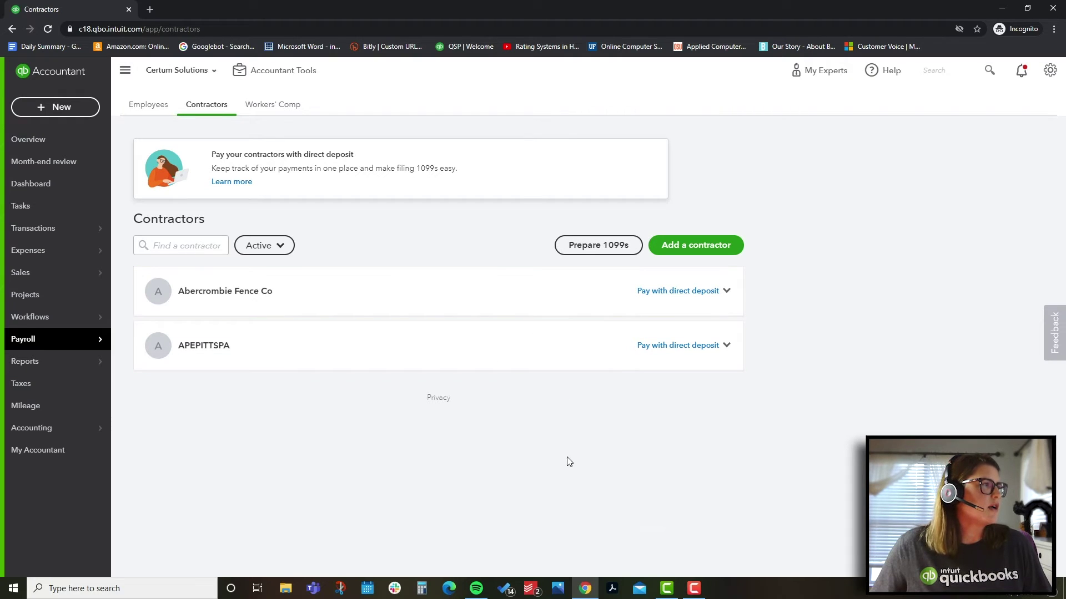
# - Visit the Workers' Comp and Employees payroll pages, and show the choices under Reports
pyautogui.click(261, 105)
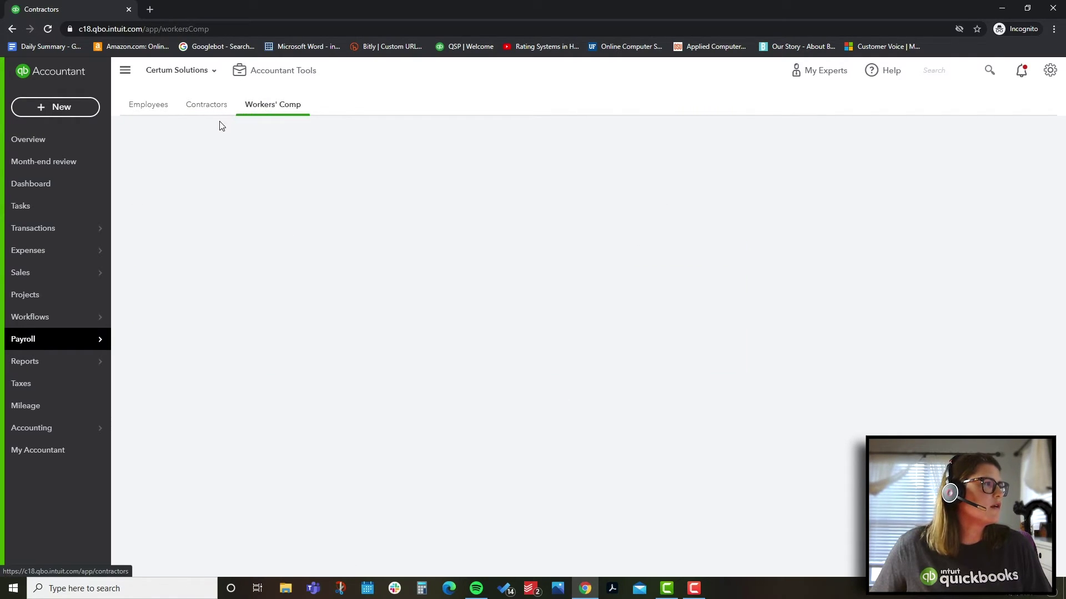
pyautogui.click(145, 105)
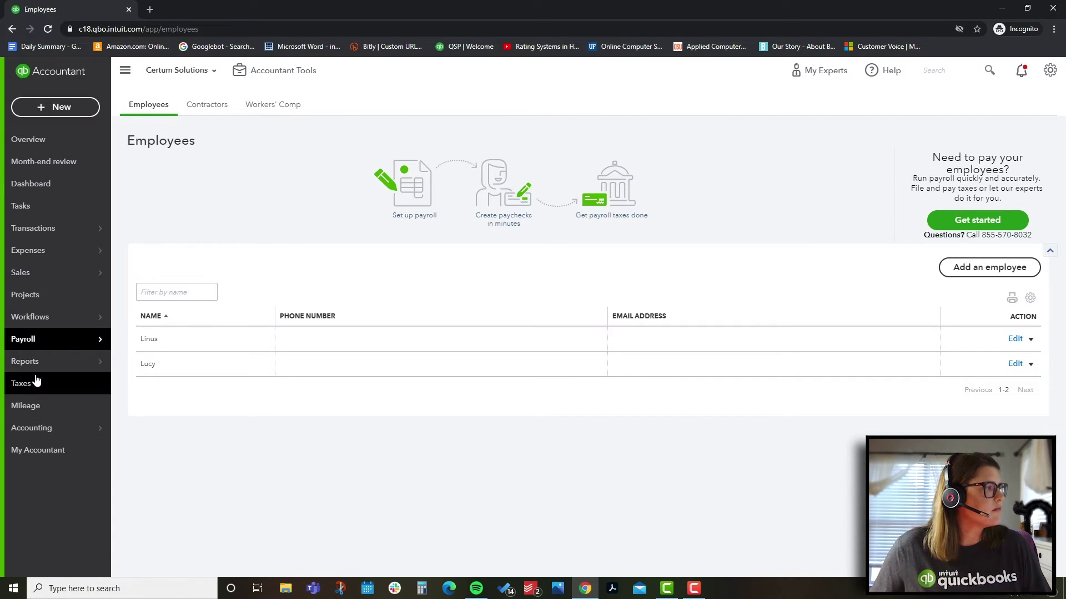
pyautogui.moveTo(56, 373)
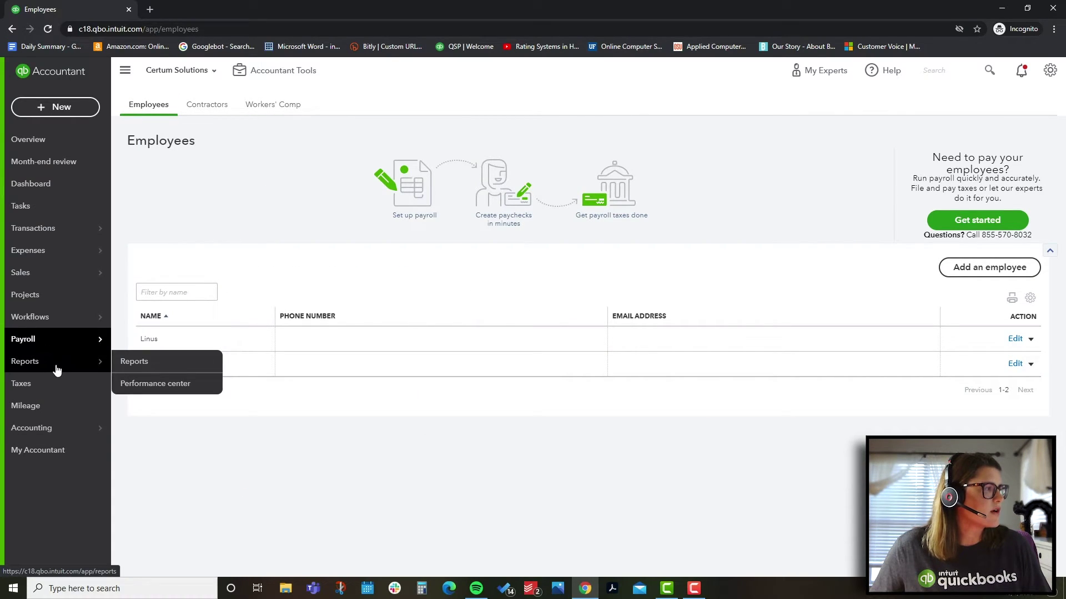
# - Visit the Reports page, the sales tax page under Taxes, and the Mileage page
pyautogui.click(135, 362)
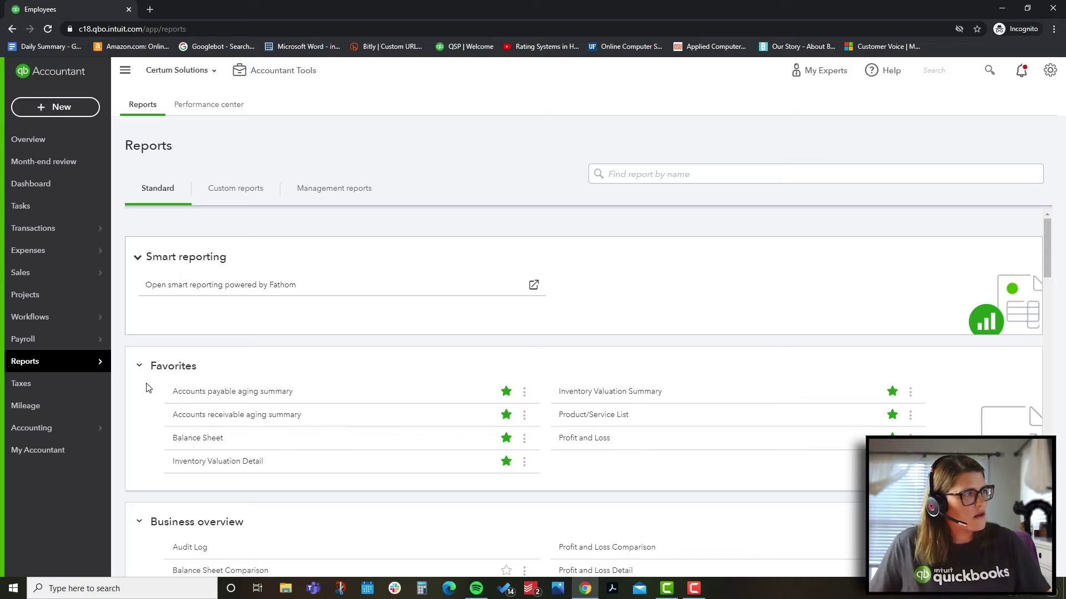
pyautogui.click(87, 390)
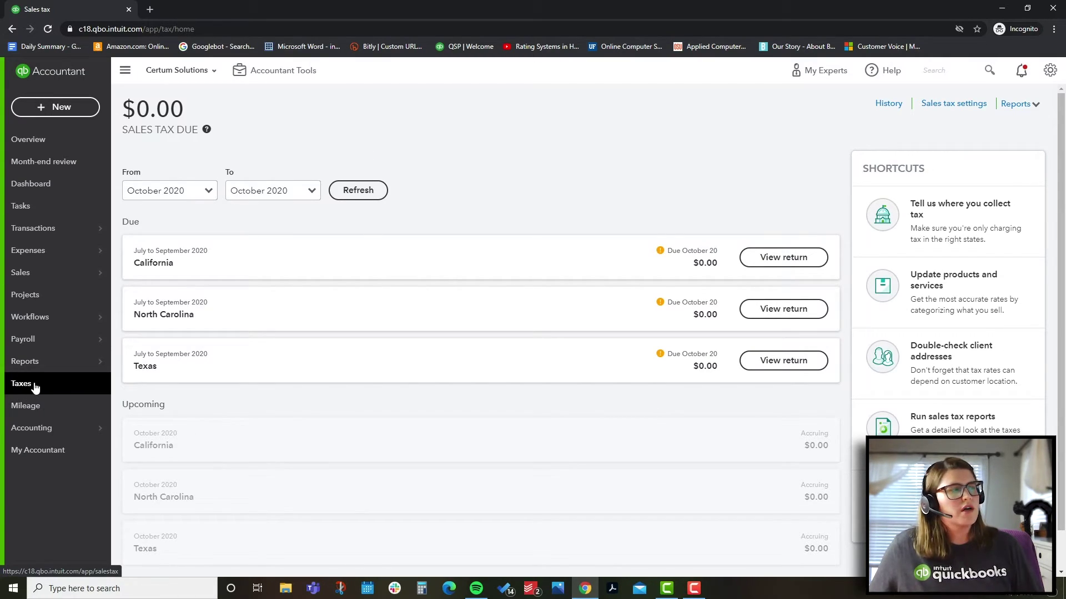
pyautogui.click(35, 408)
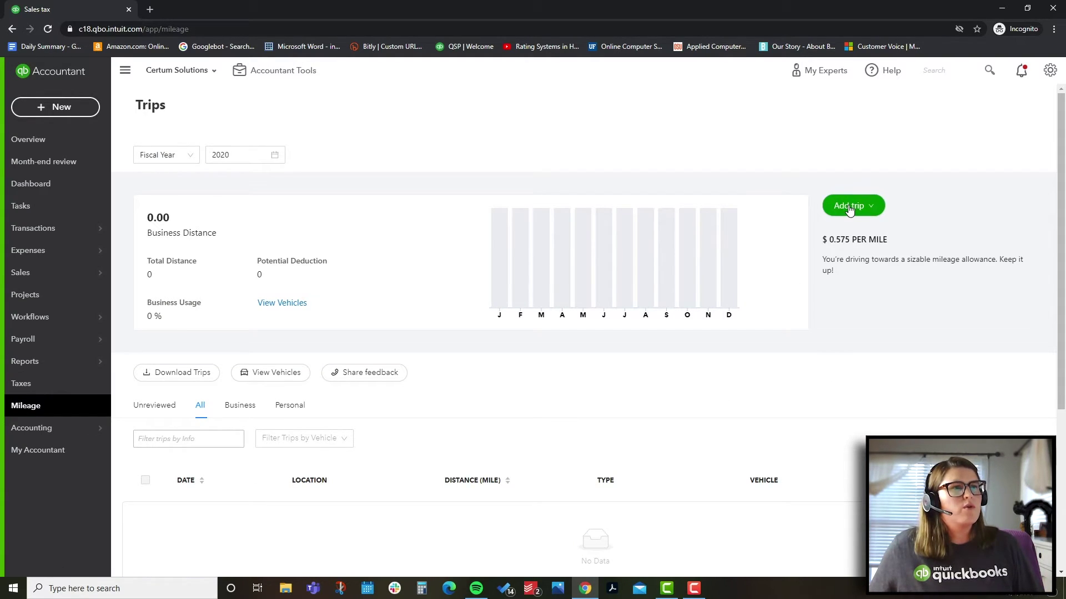
# - Review the fields for adding a mileage trip, including distance, start and end points, and vehicle, leaving the form without saving
pyautogui.click(849, 208)
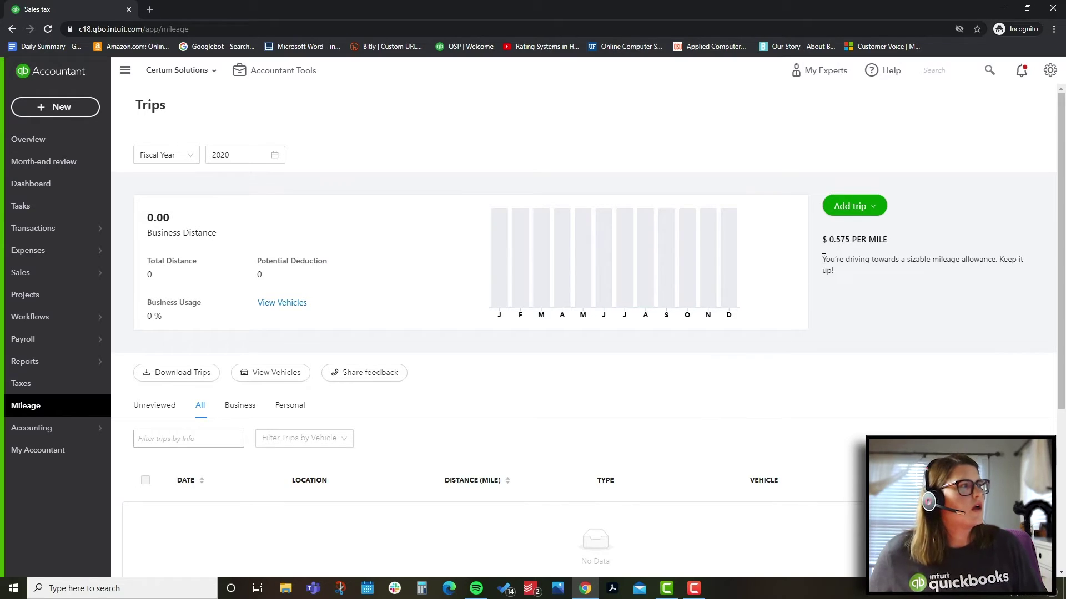
pyautogui.click(866, 209)
pyautogui.click(864, 208)
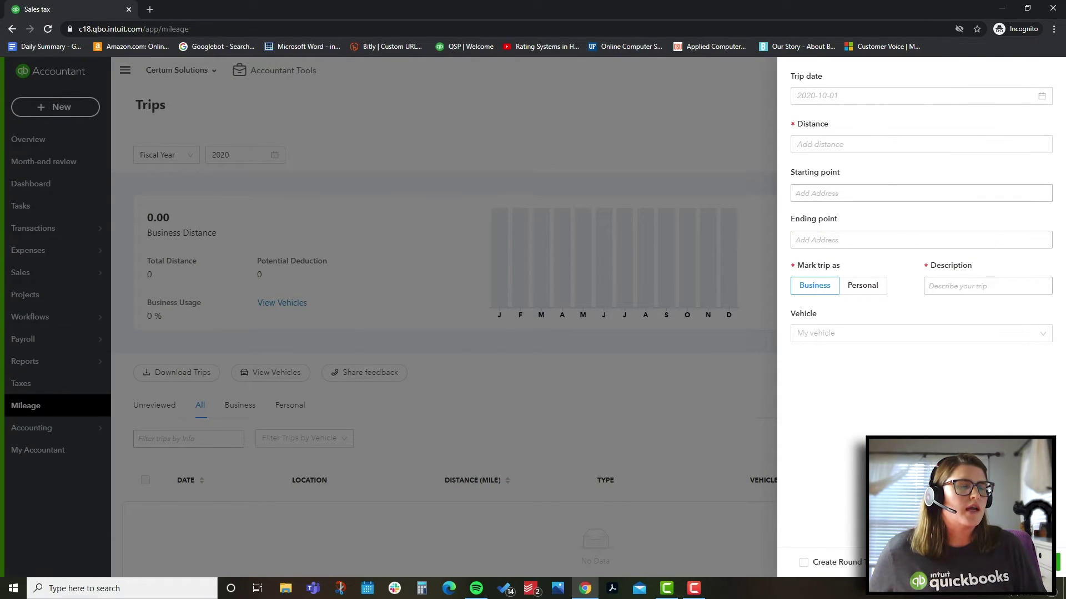
pyautogui.click(991, 562)
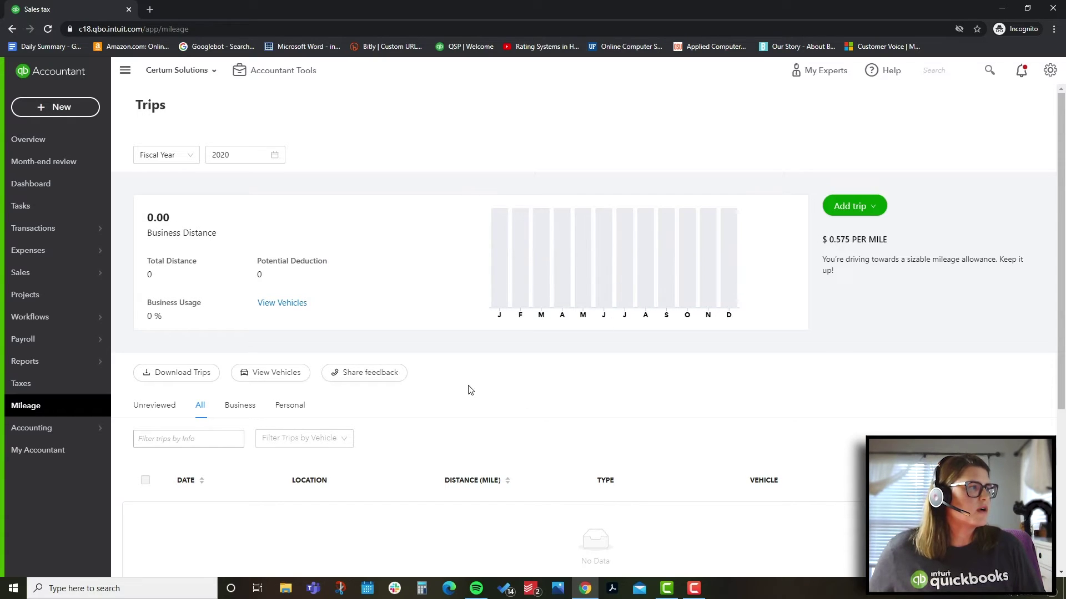
# - Look at the My Accountant page and return to the Reports list
pyautogui.moveTo(82, 437)
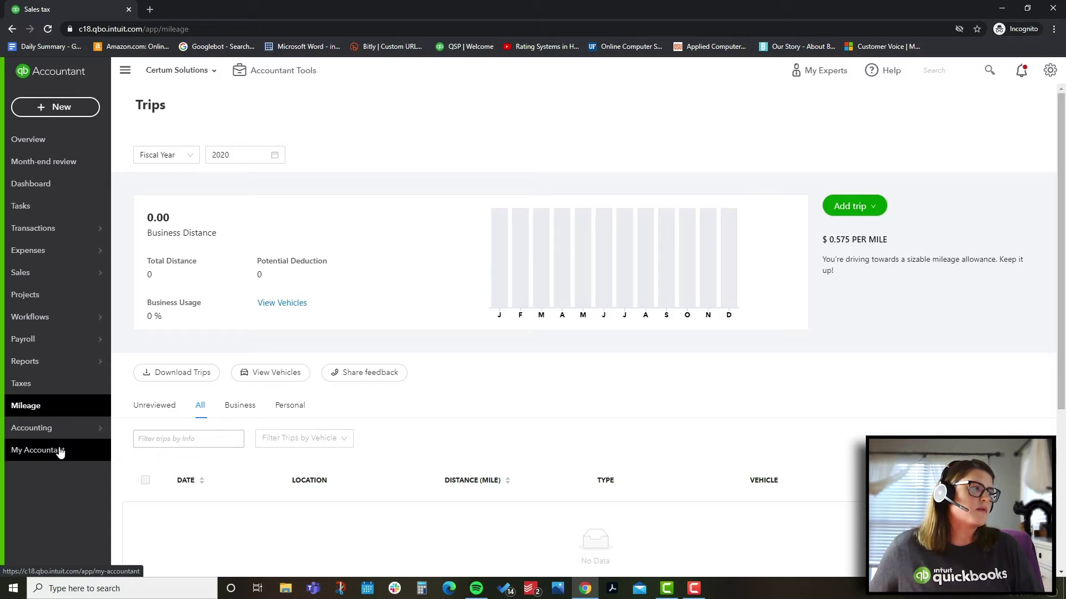
pyautogui.click(61, 451)
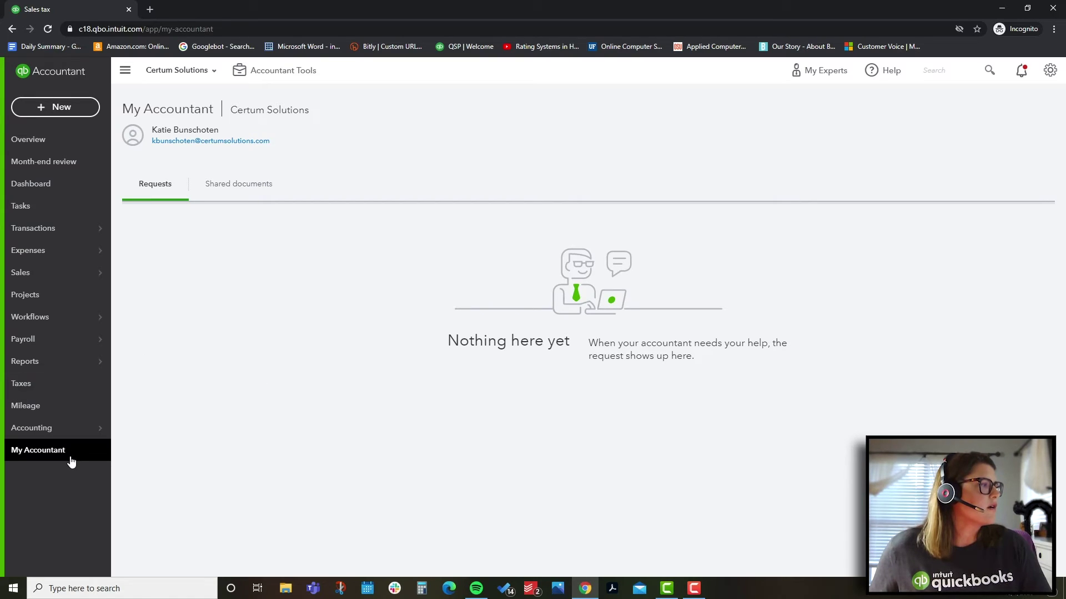
pyautogui.moveTo(39, 278)
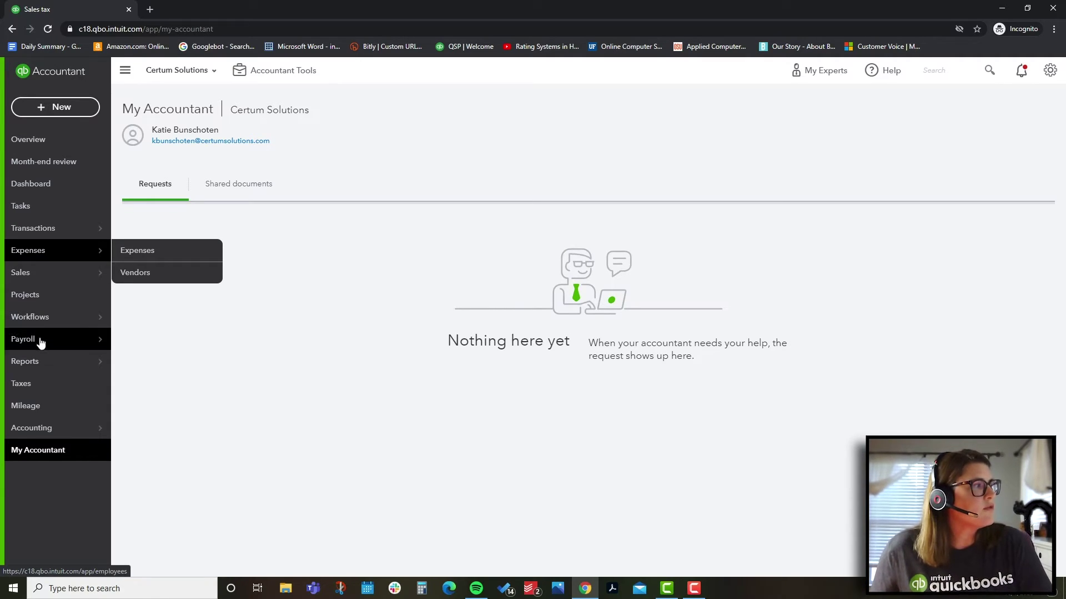
pyautogui.moveTo(51, 367)
pyautogui.click(144, 368)
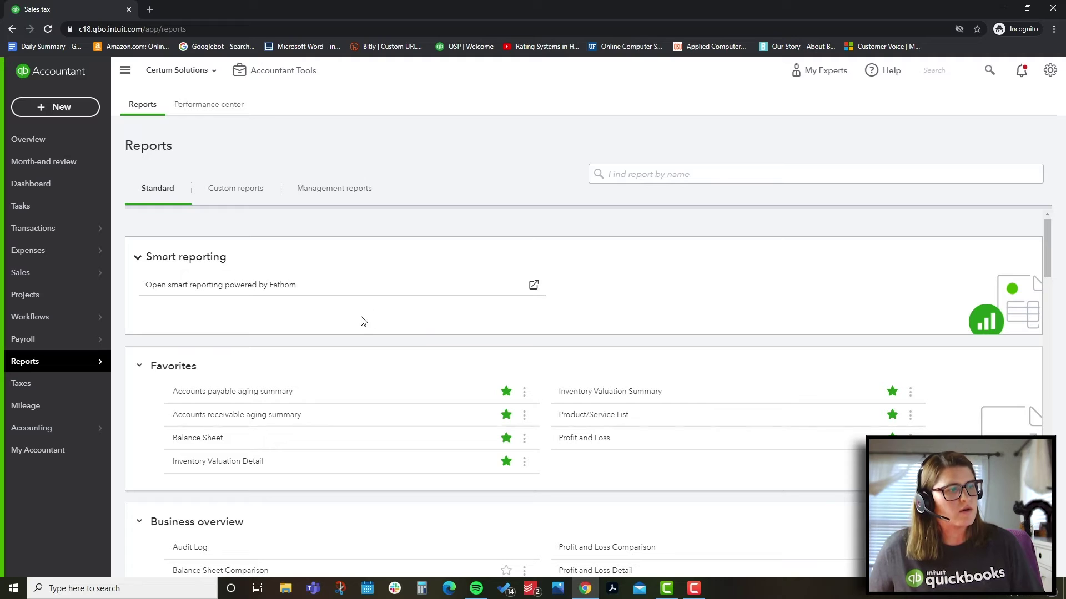
# - Examine the standard report categories from Favorites down to Employees, and the Custom reports list
pyautogui.scroll(-3, 363, 324)
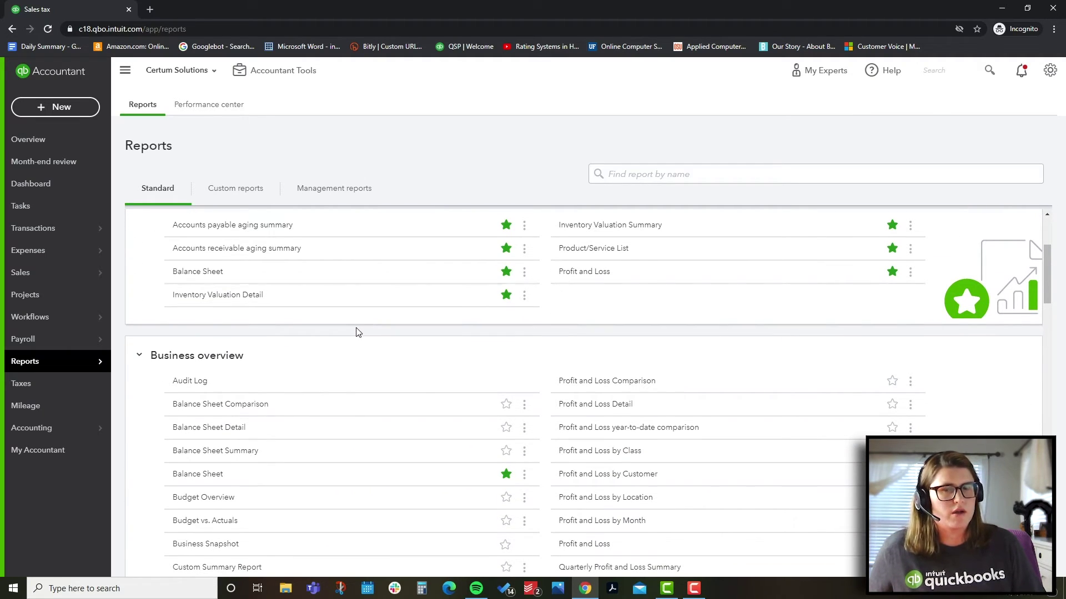
pyautogui.scroll(2, 347, 315)
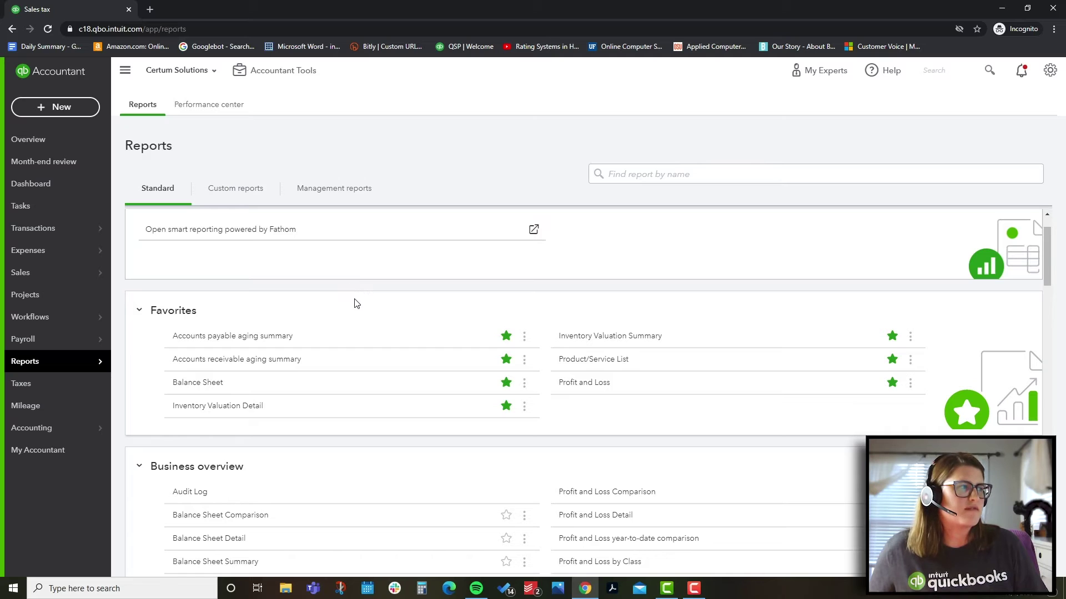
pyautogui.scroll(-8, 357, 303)
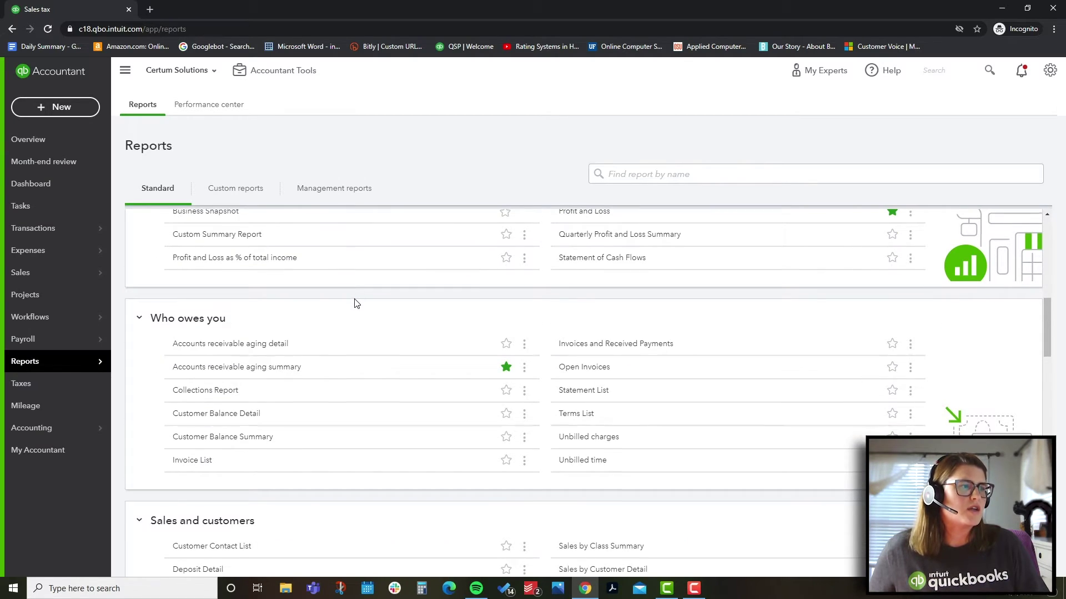
pyautogui.scroll(-2, 356, 303)
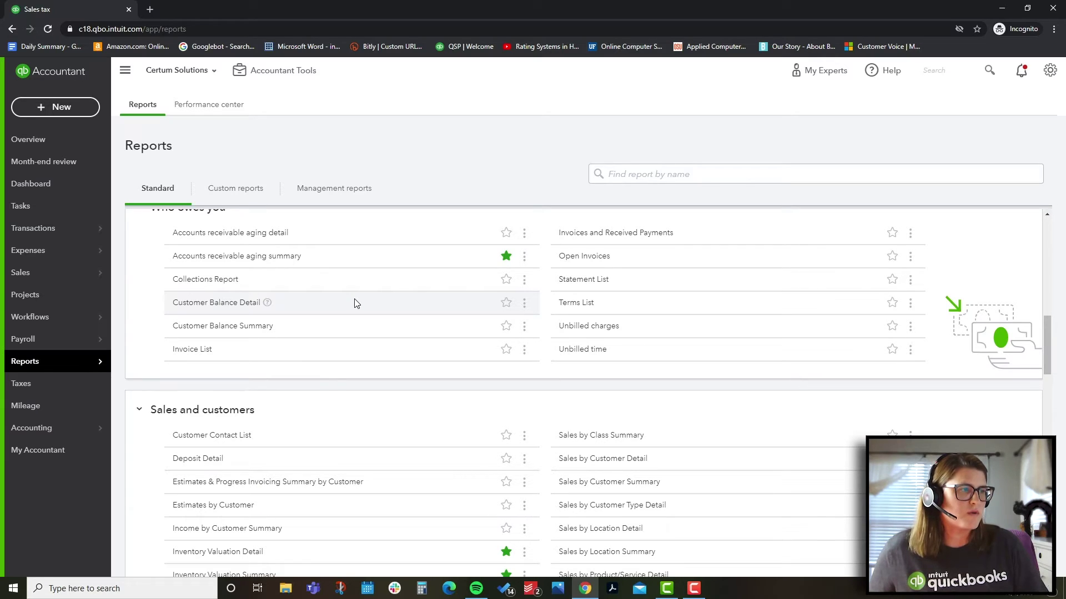
pyautogui.scroll(-1, 356, 303)
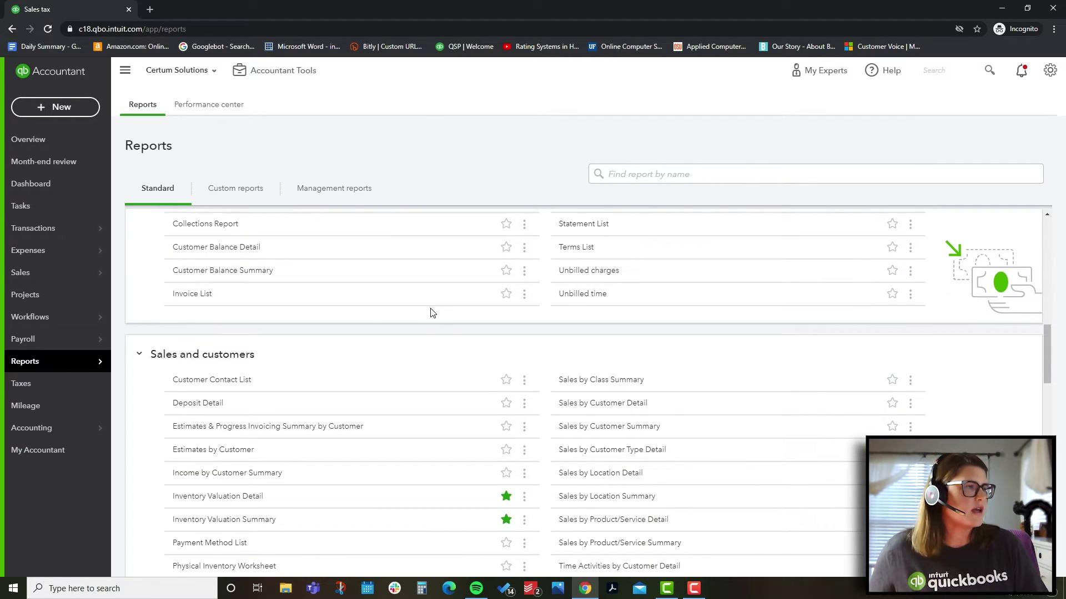
pyautogui.scroll(1, 433, 312)
pyautogui.scroll(2, 435, 312)
pyautogui.click(506, 390)
pyautogui.scroll(-10, 488, 460)
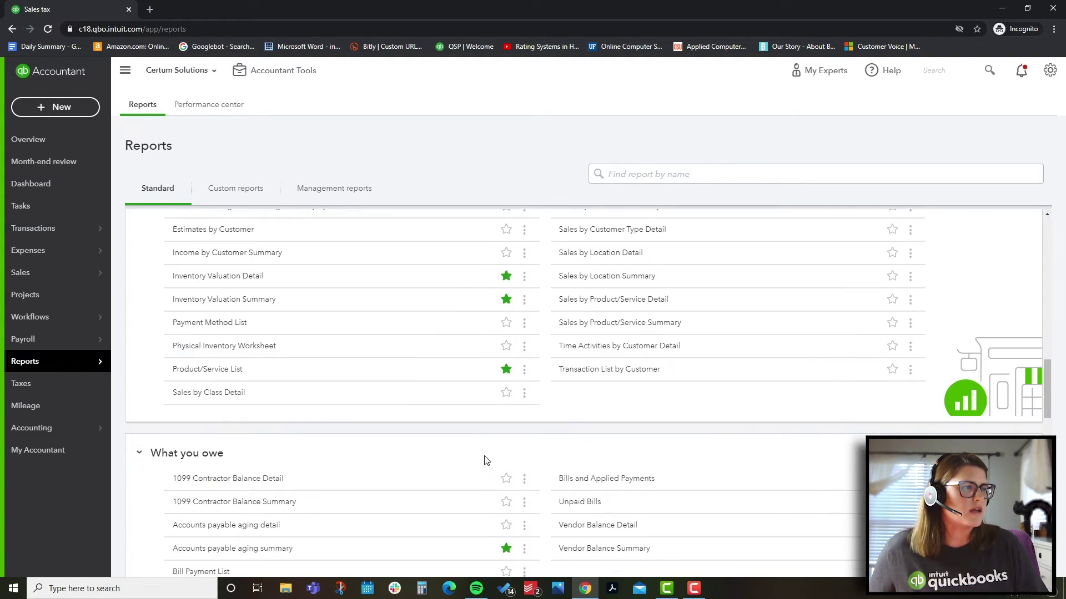
pyautogui.scroll(-3, 483, 460)
pyautogui.scroll(-3, 407, 386)
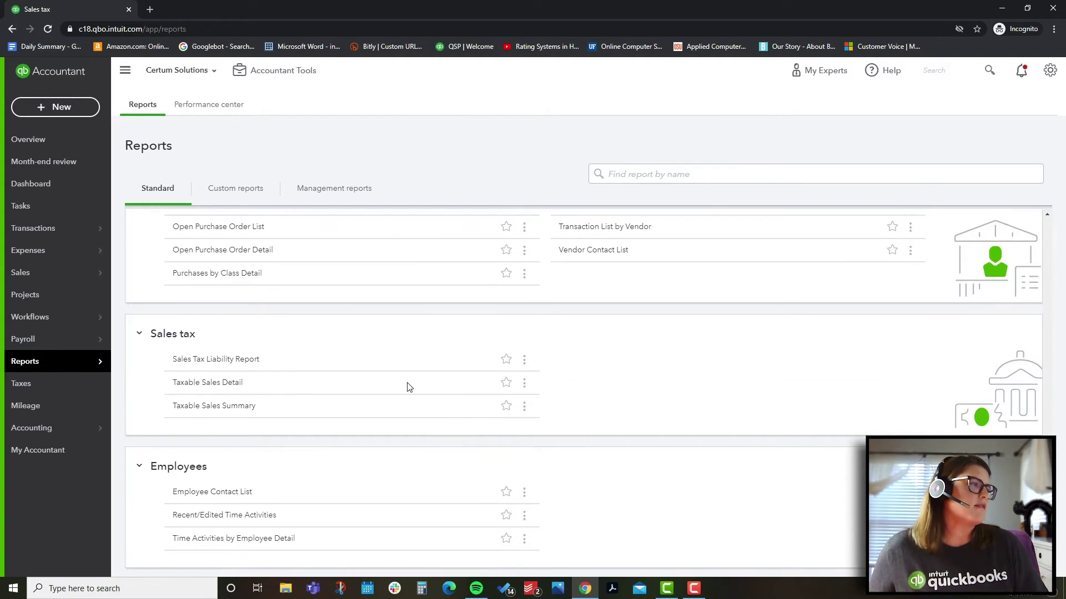
pyautogui.click(246, 191)
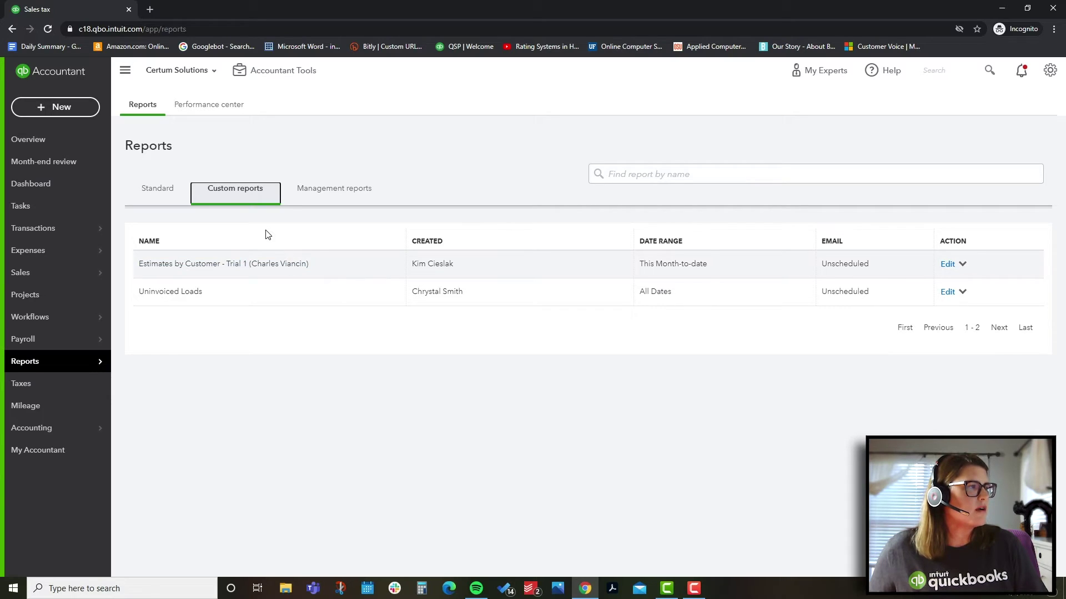
# - Open the standard Accounts payable aging summary and save it as a custom report named A/P Aging Summary
pyautogui.click(175, 190)
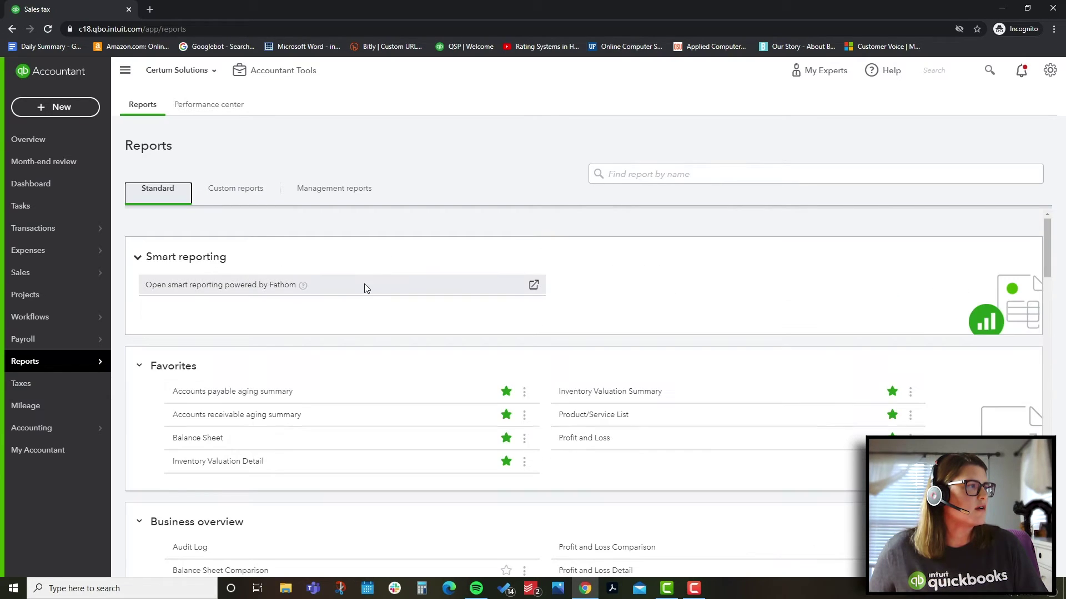
pyautogui.scroll(-1, 336, 313)
pyautogui.click(274, 340)
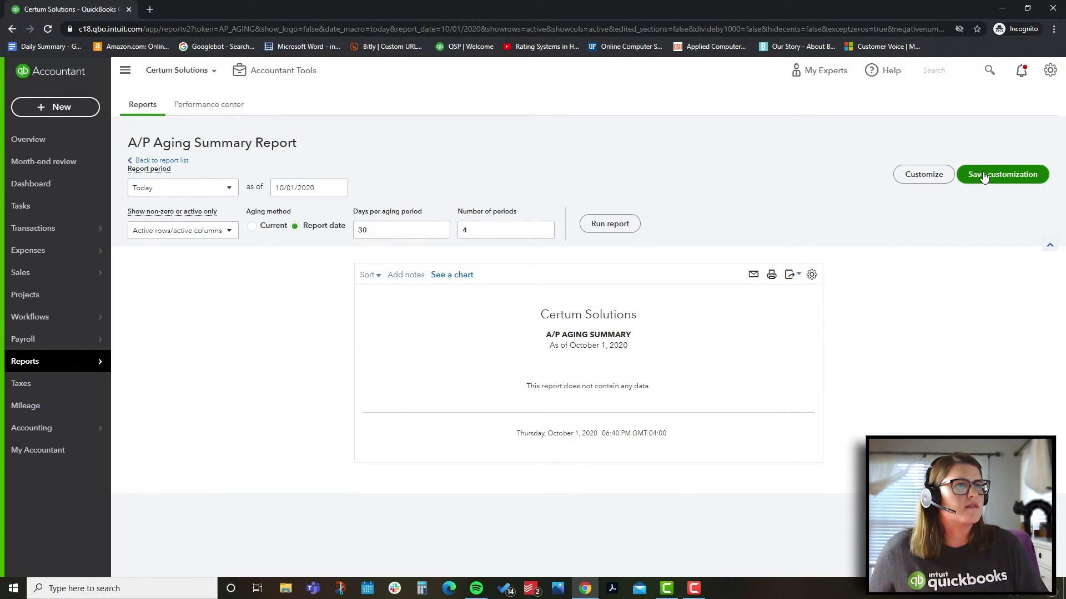
pyautogui.click(983, 175)
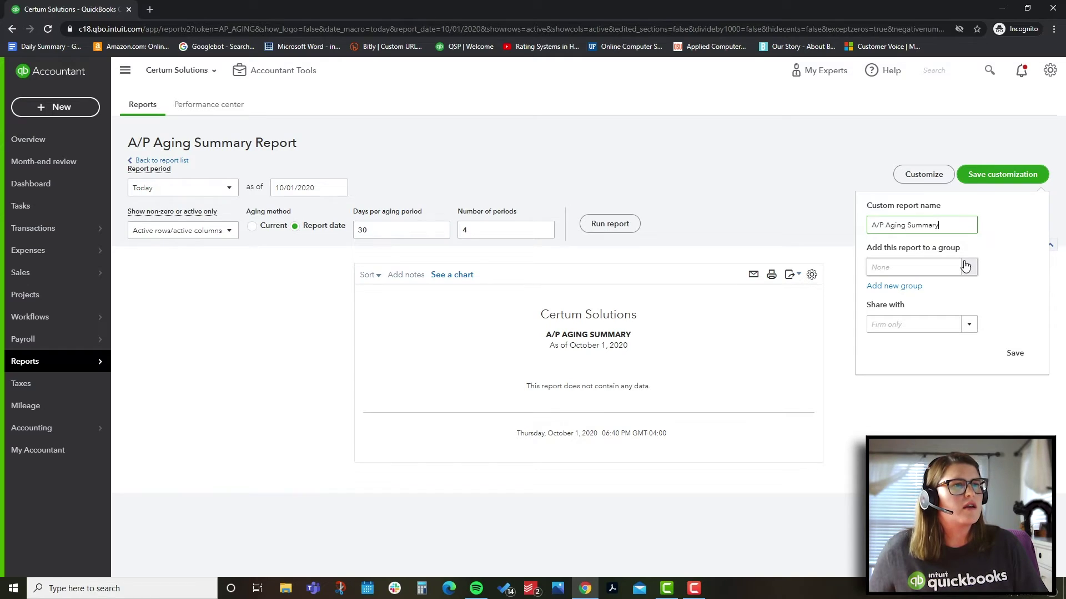
pyautogui.click(970, 331)
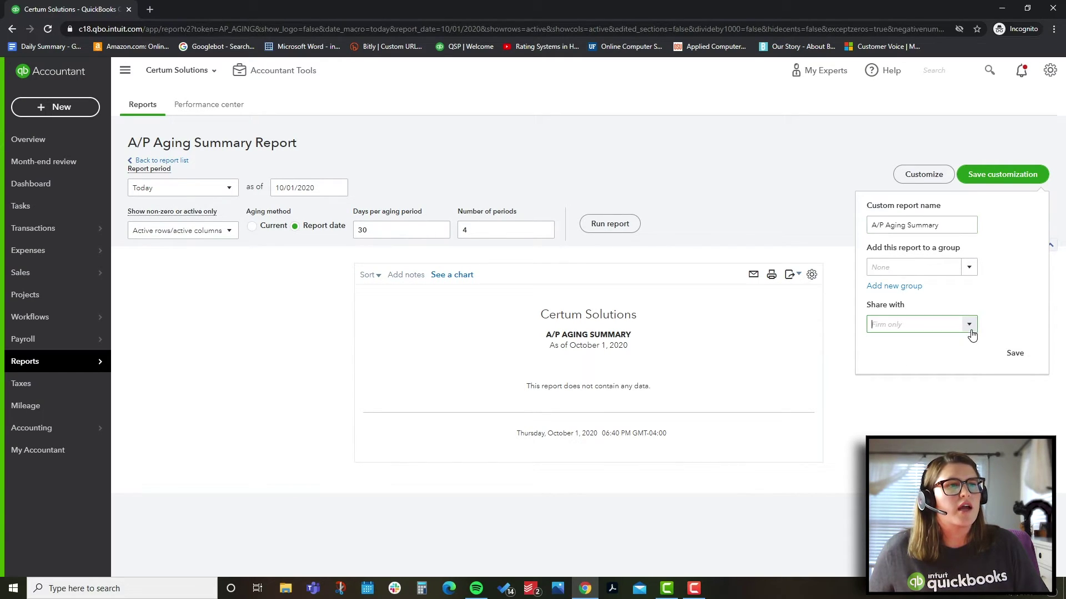
pyautogui.click(1015, 354)
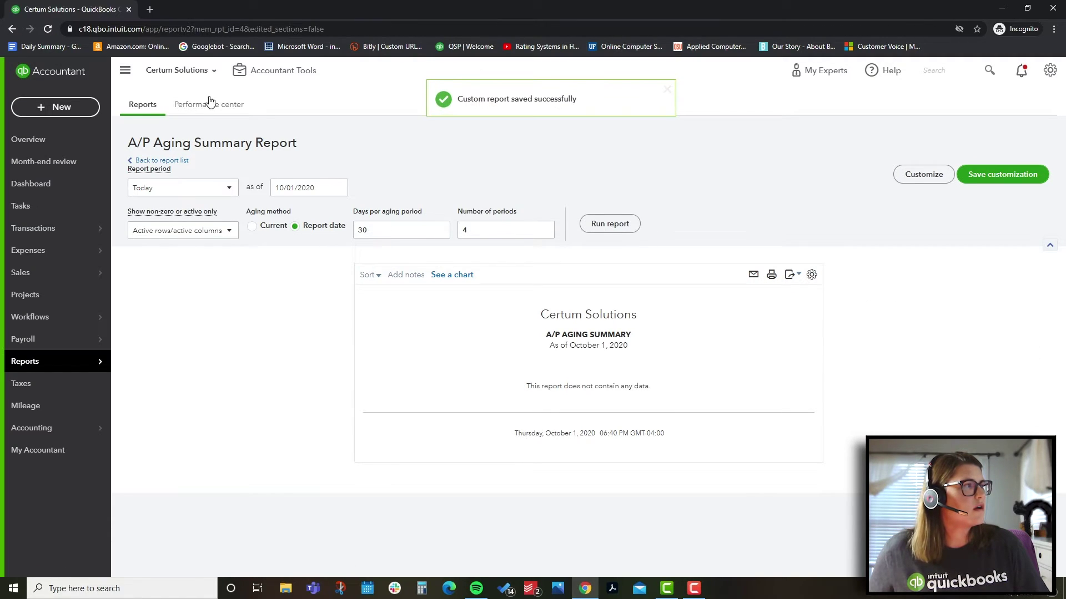
# - Review the Performance center charts and check the saved A/P Aging Summary's e-mail schedule among the custom reports
pyautogui.click(224, 108)
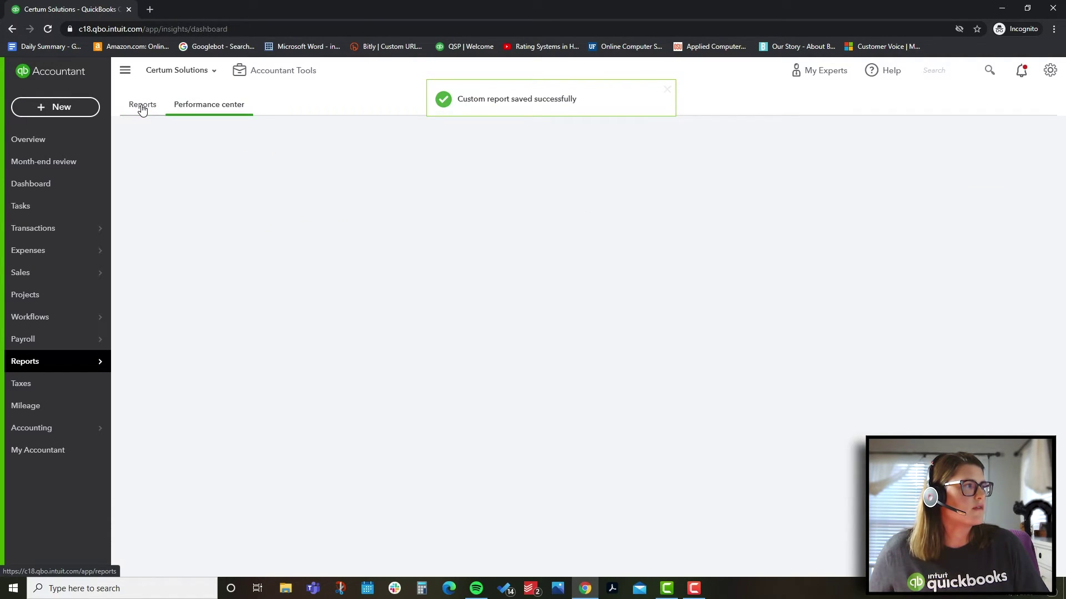
pyautogui.scroll(-2, 340, 233)
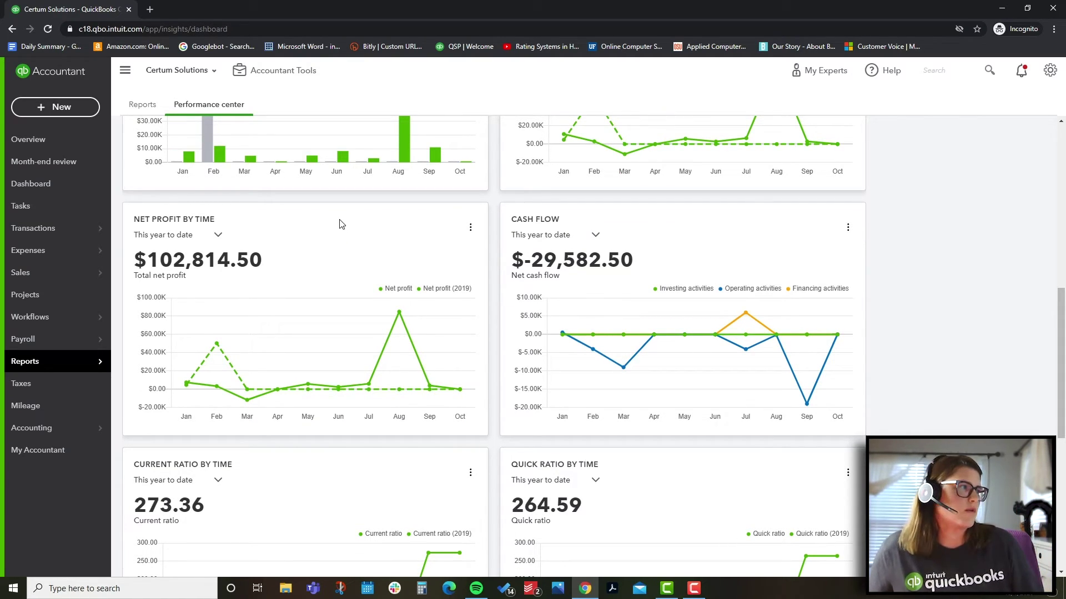
pyautogui.moveTo(95, 364)
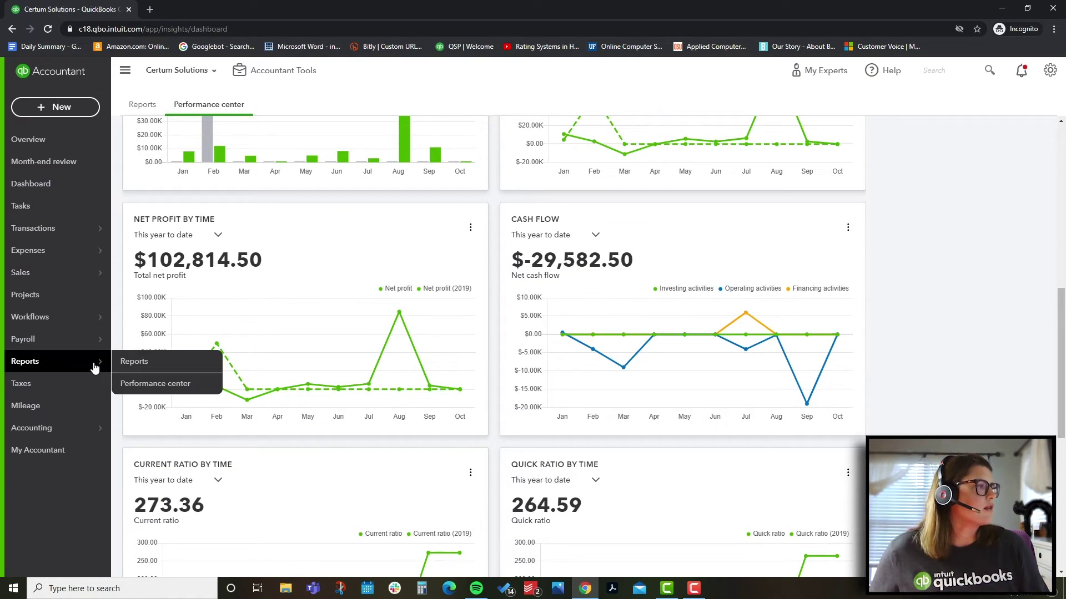
pyautogui.click(138, 366)
pyautogui.click(265, 195)
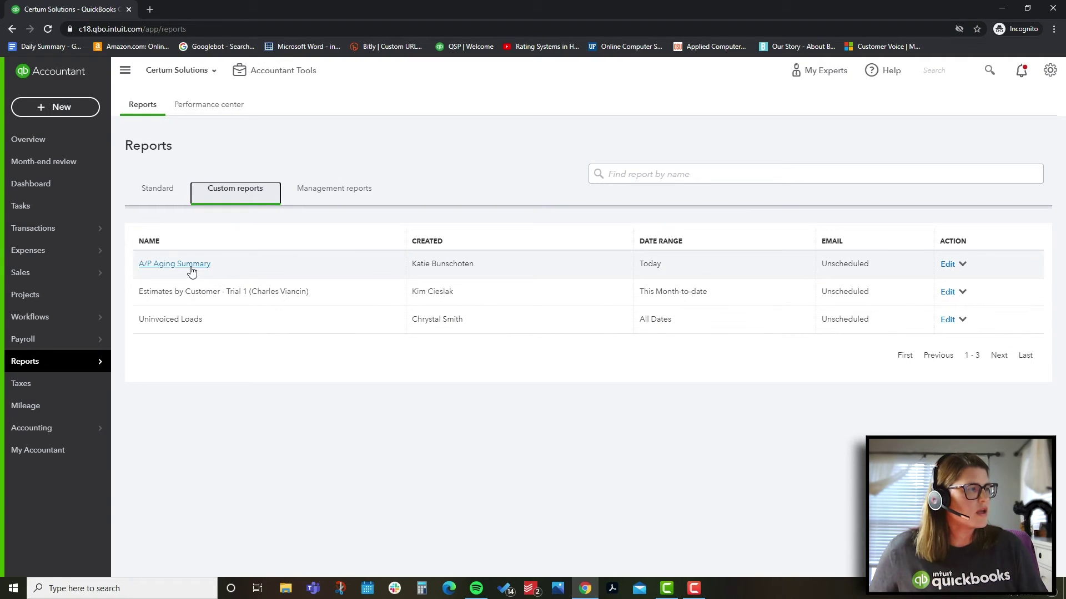
pyautogui.click(870, 270)
pyautogui.moveTo(870, 271); pyautogui.dragTo(821, 266)
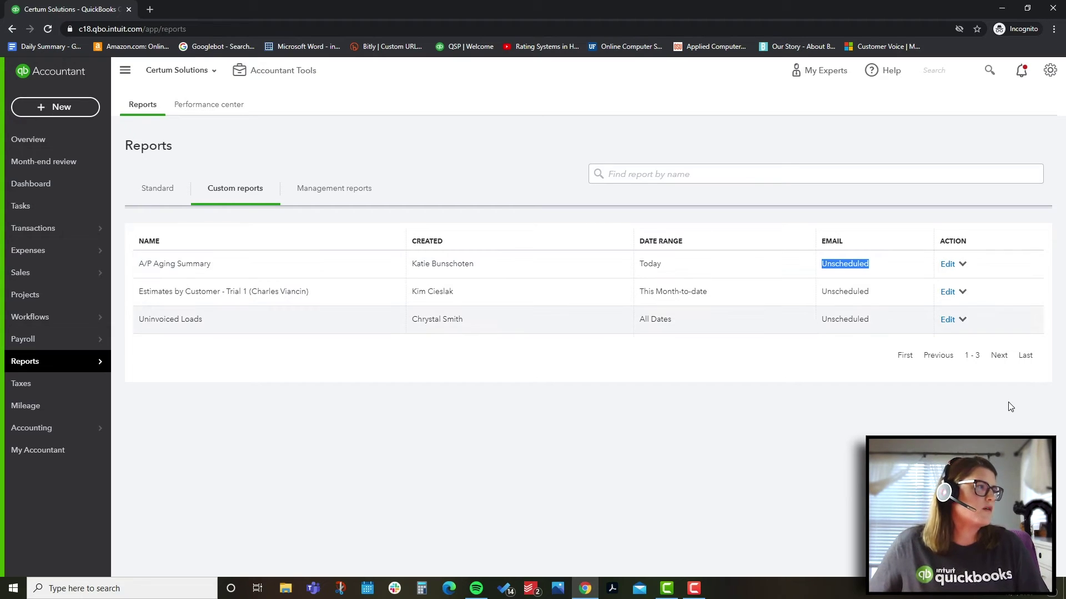
# - Preview the Basic Company Financials management report, look through its pages and close the preview
pyautogui.click(362, 191)
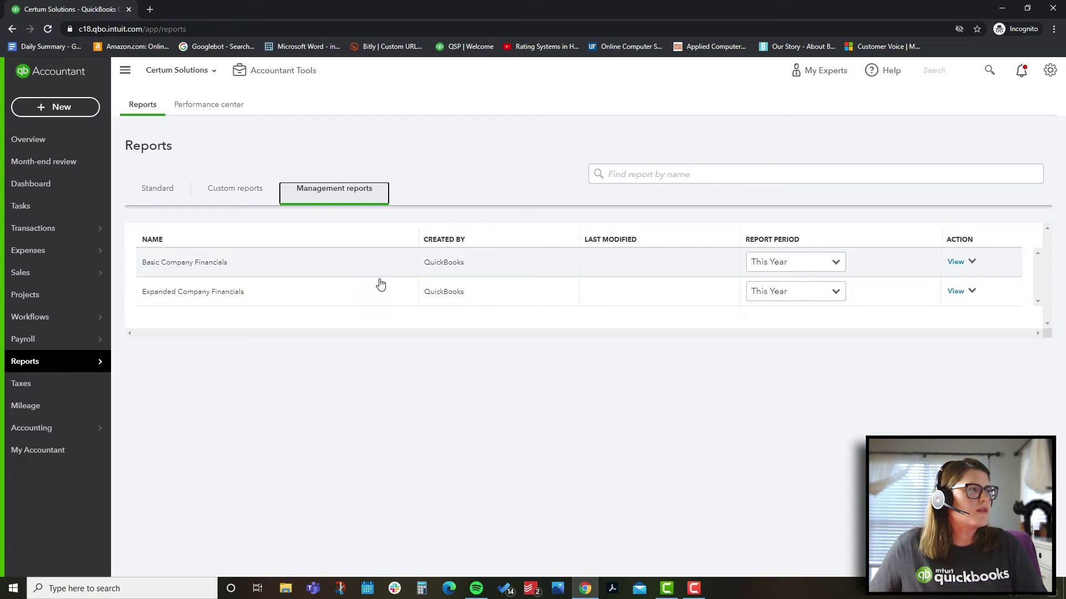
pyautogui.click(955, 262)
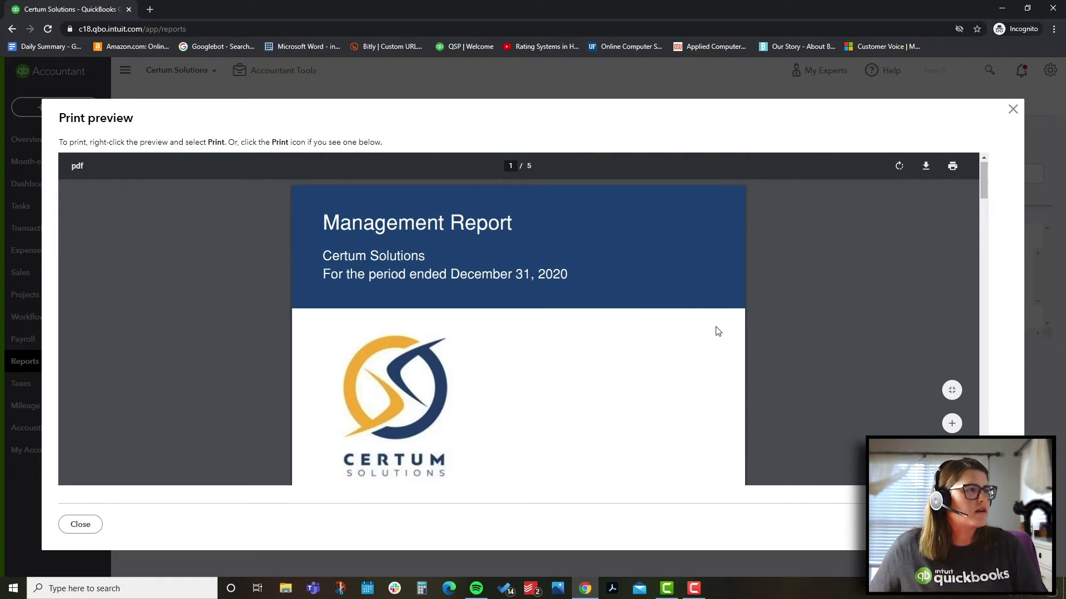
pyautogui.scroll(-3, 718, 331)
pyautogui.scroll(-20, 717, 332)
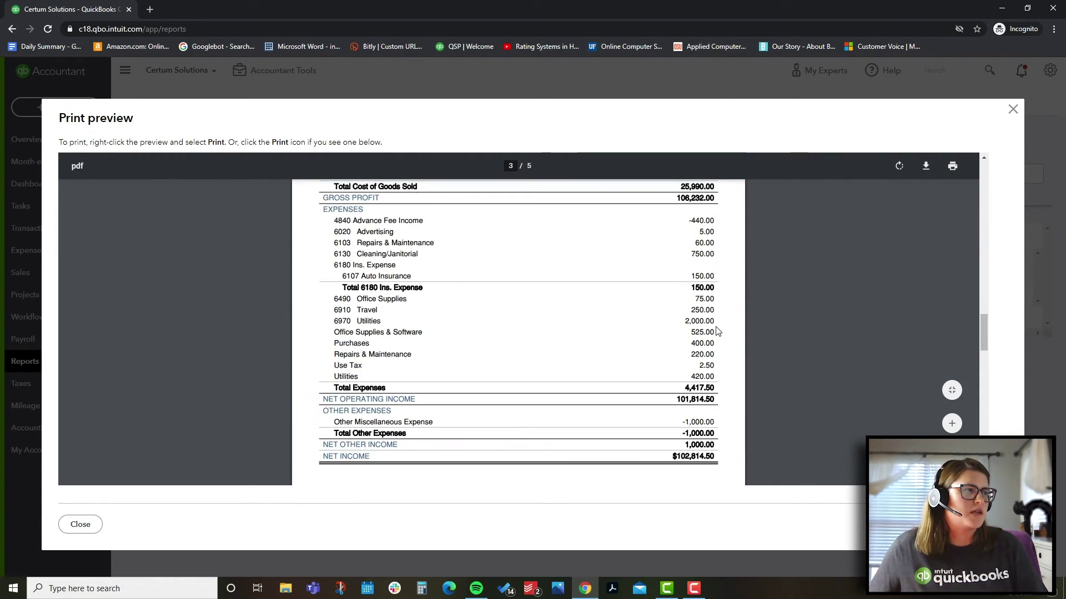
pyautogui.scroll(-10, 717, 331)
pyautogui.scroll(12, 716, 331)
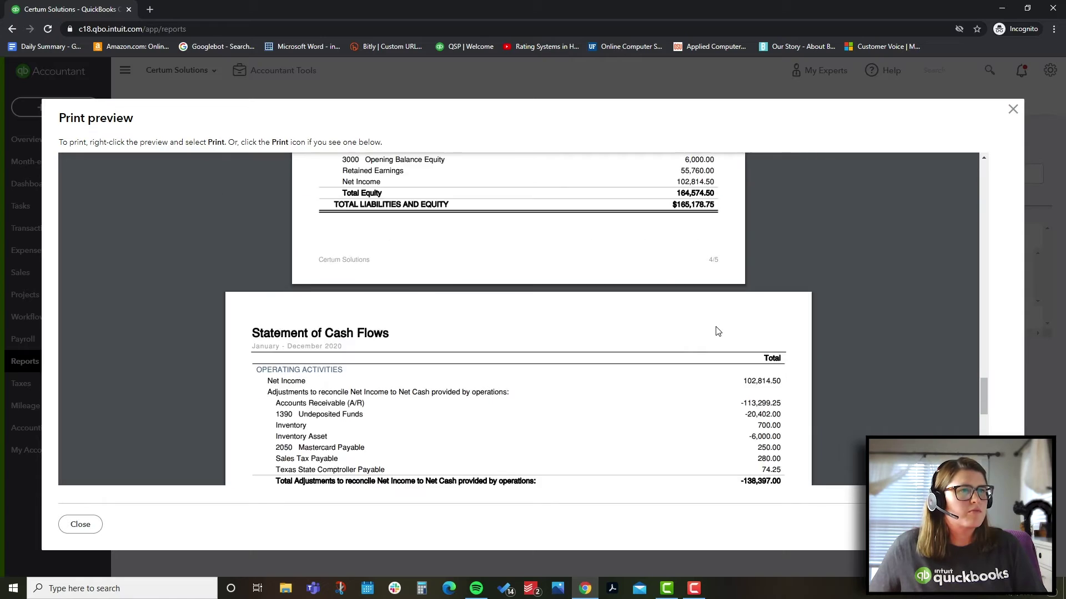
pyautogui.click(1013, 109)
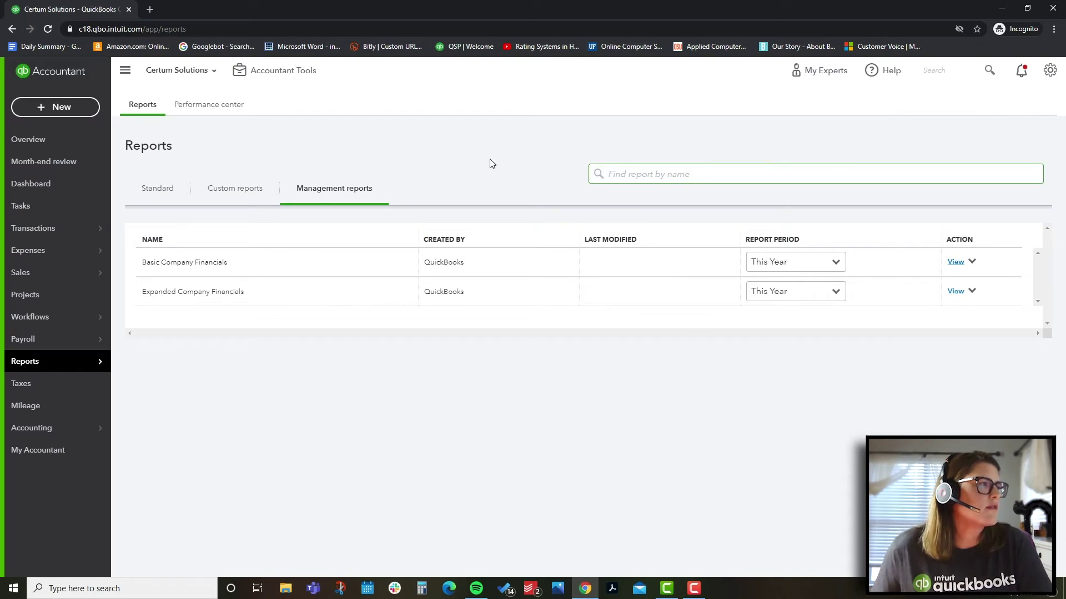
# - Return to the standard reports and look at the Favorites and Business overview groups
pyautogui.click(158, 190)
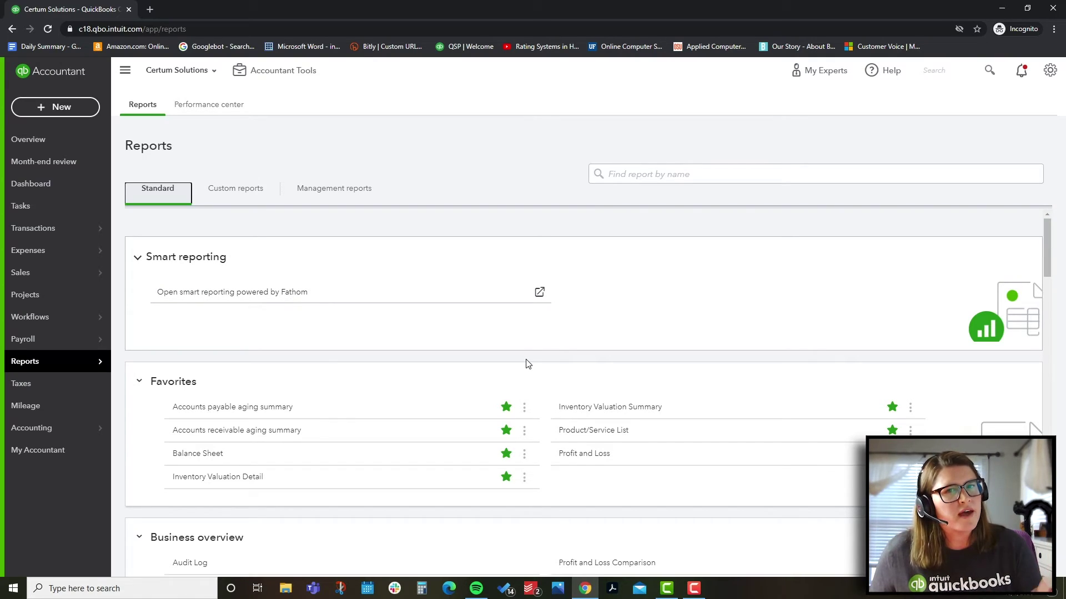
pyautogui.scroll(-3, 529, 360)
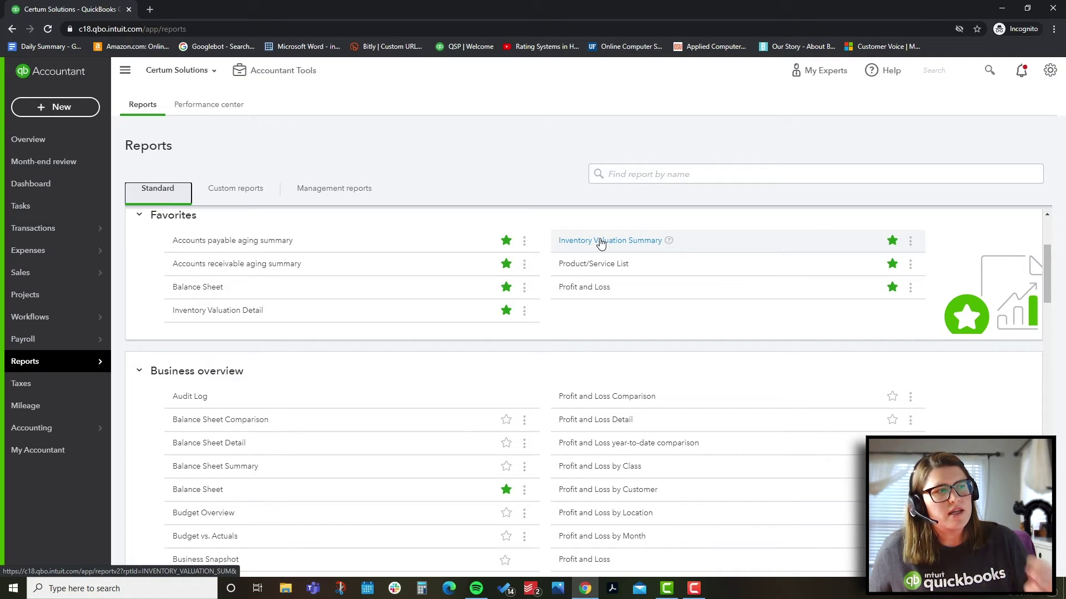
# - Open the Products and Services list and look through it to the inventory items under Fabrication Materials
pyautogui.click(1049, 70)
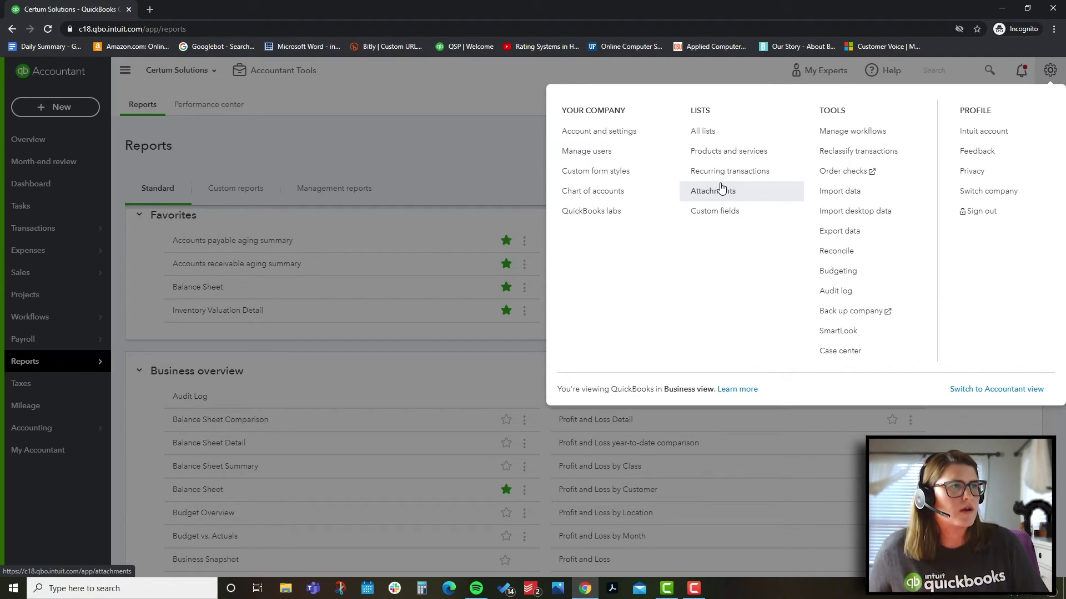
pyautogui.click(720, 151)
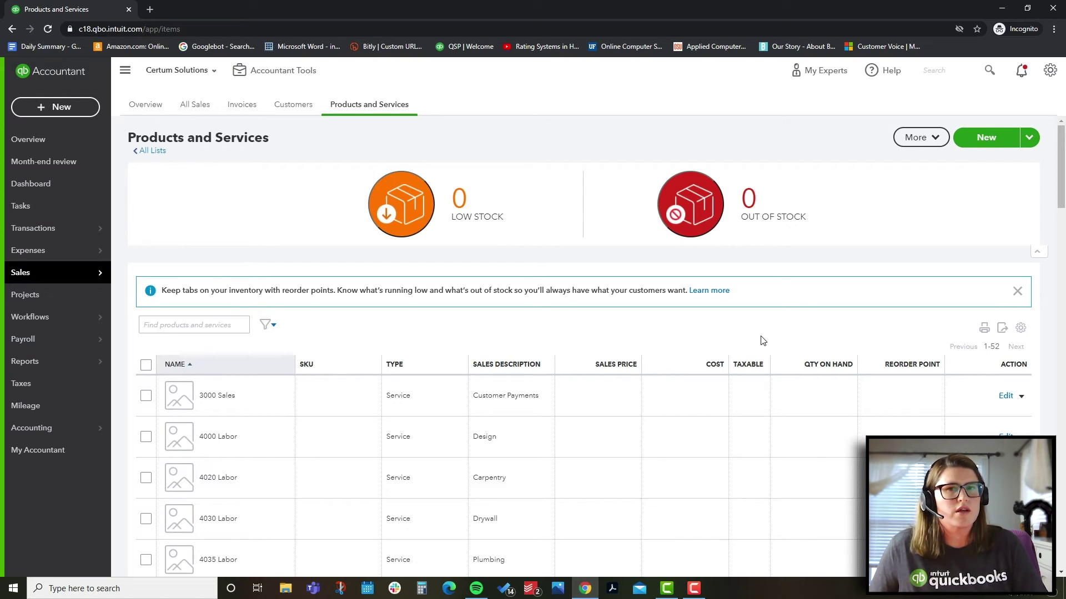
pyautogui.scroll(-3, 761, 341)
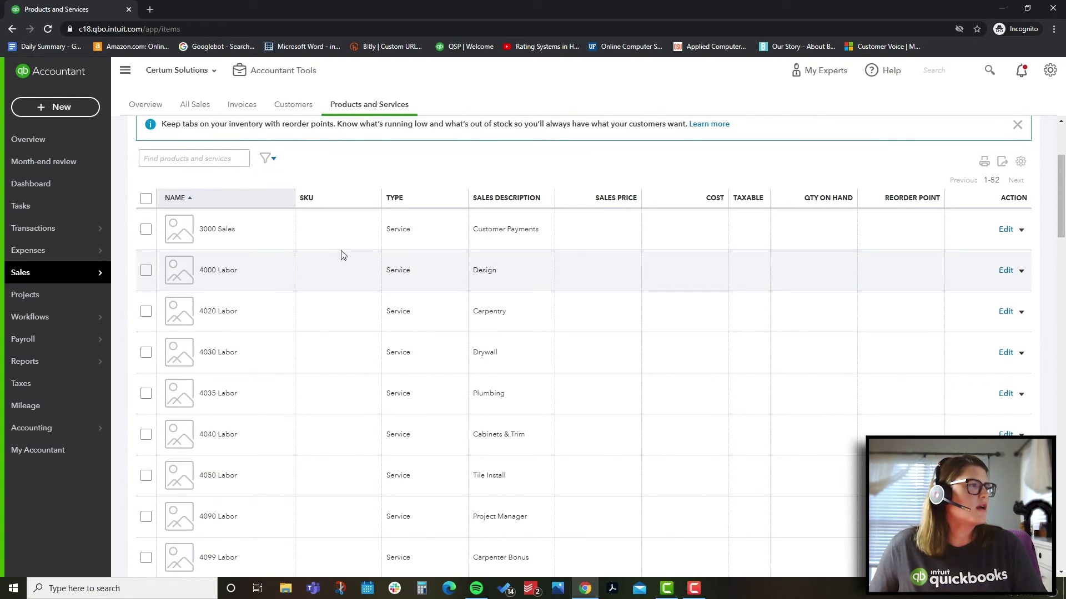
pyautogui.scroll(-20, 435, 292)
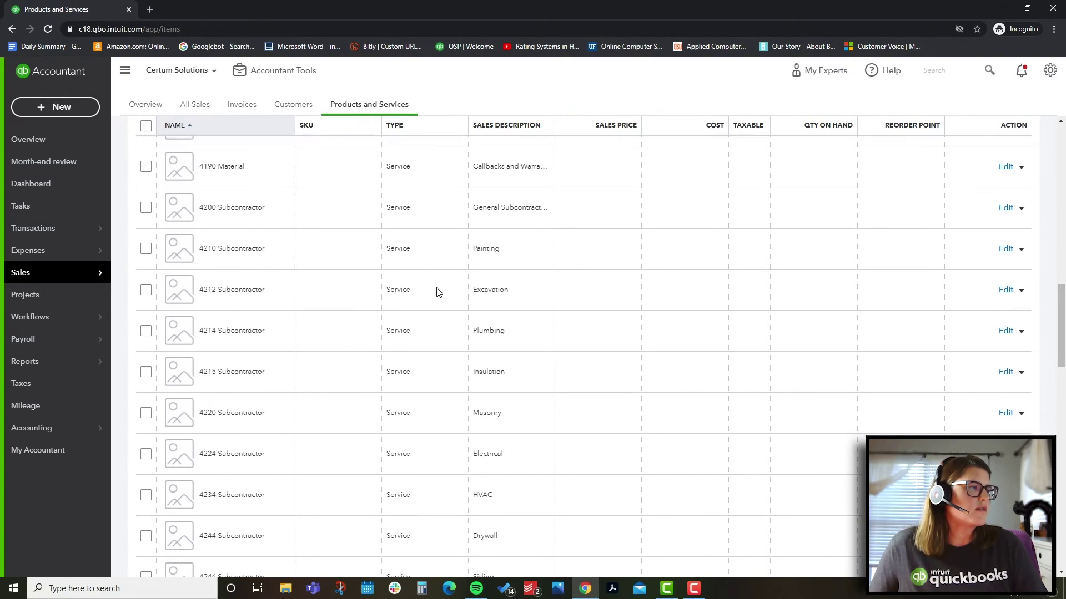
pyautogui.scroll(-15, 438, 292)
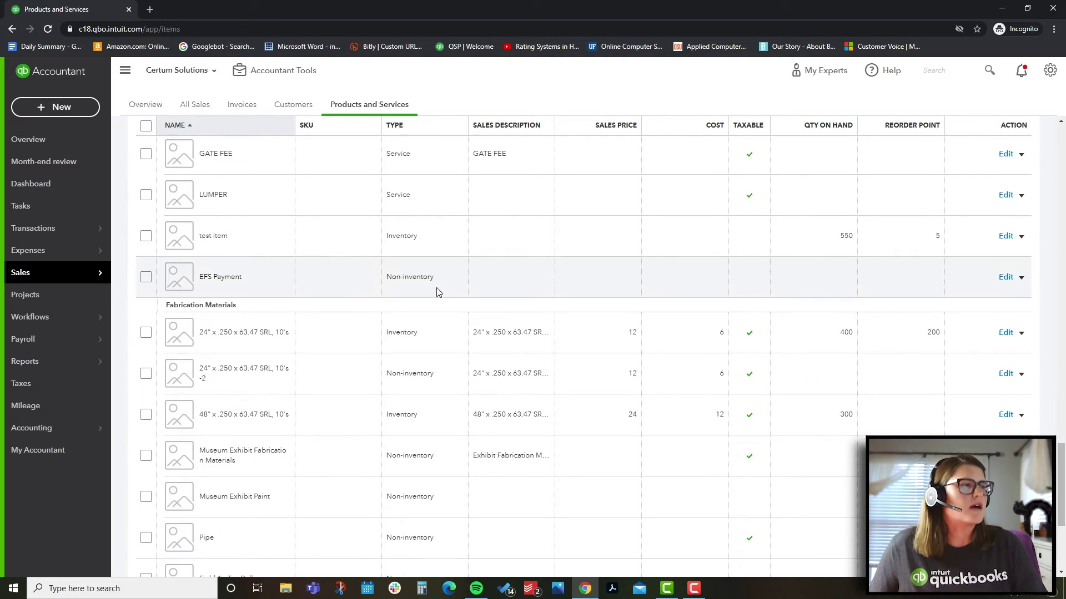
pyautogui.moveTo(437, 345); pyautogui.dragTo(393, 345)
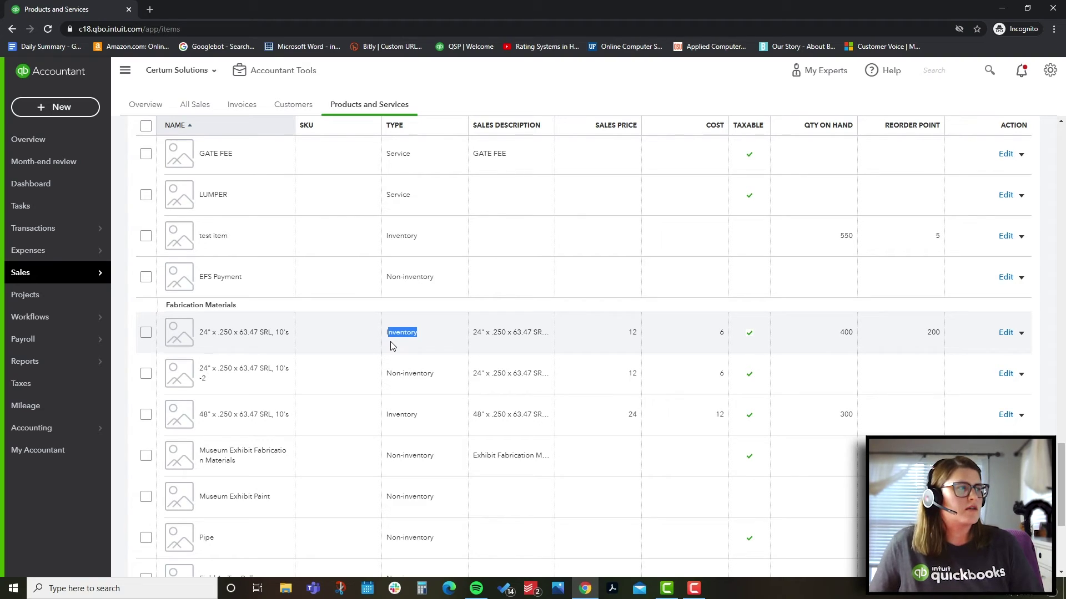
# - Open the 24" x .250 x 63.47 SRL, 10's inventory item for editing and examine its SKU, category and class fields
pyautogui.click(1006, 334)
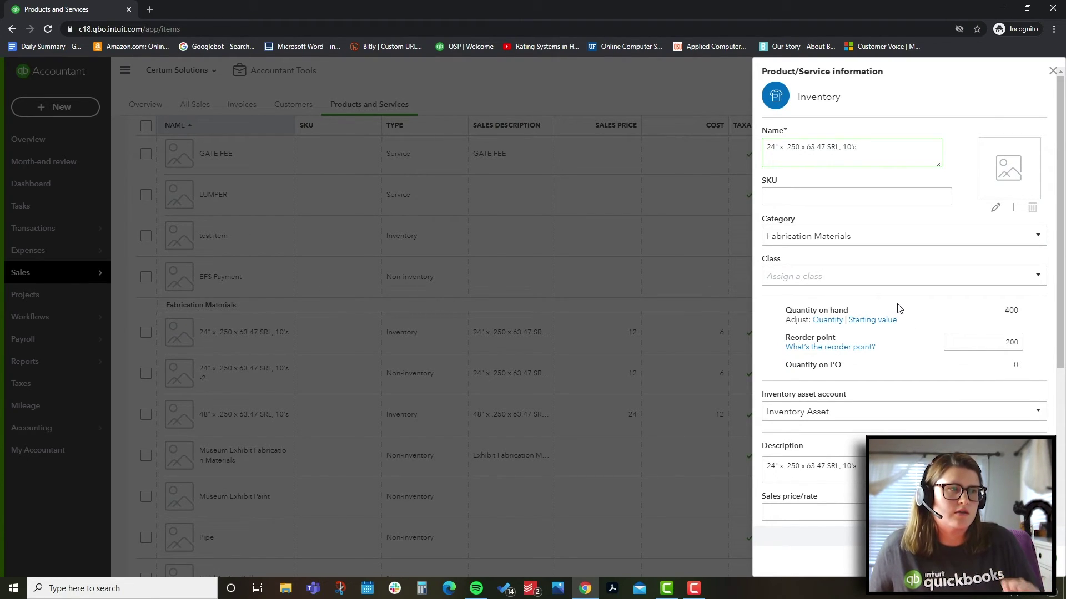
pyautogui.click(830, 196)
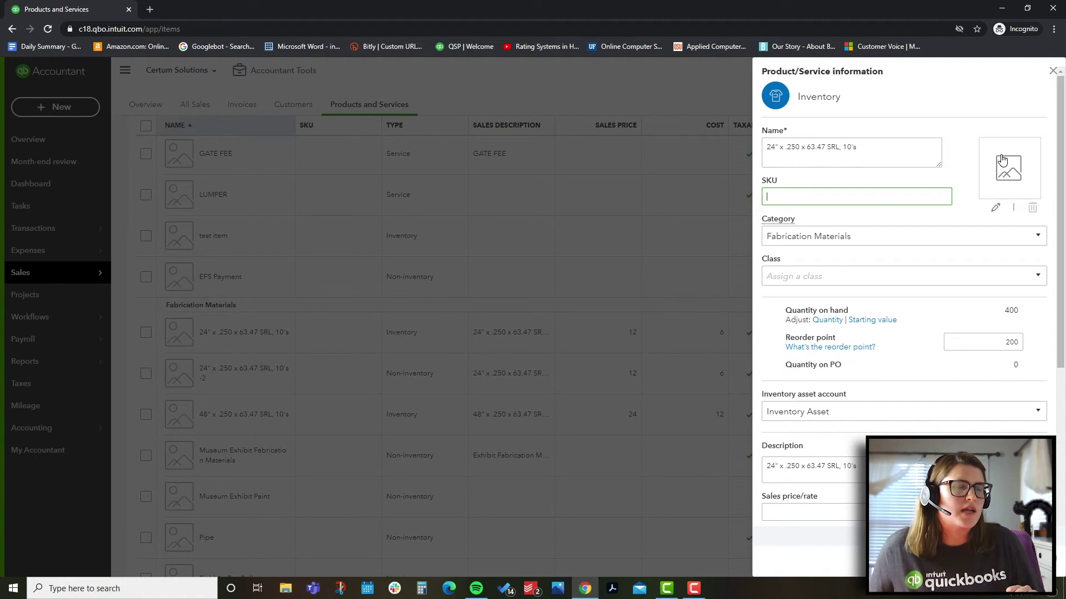
pyautogui.click(876, 238)
pyautogui.click(947, 276)
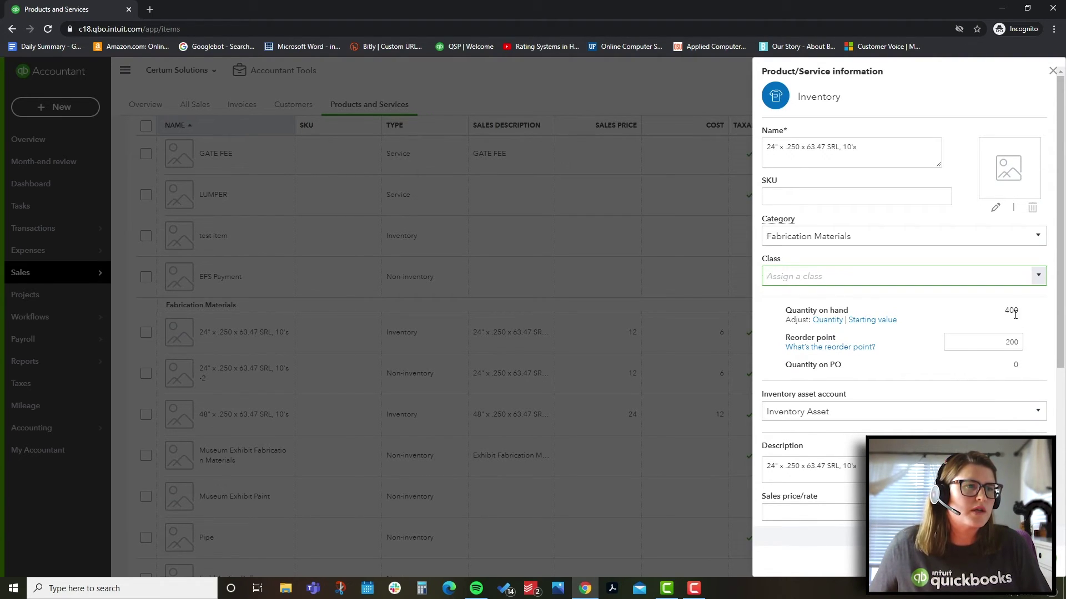
# - Open the item's inventory quantity adjustment, look through the available adjustment accounts, and close the form without saving
pyautogui.click(827, 320)
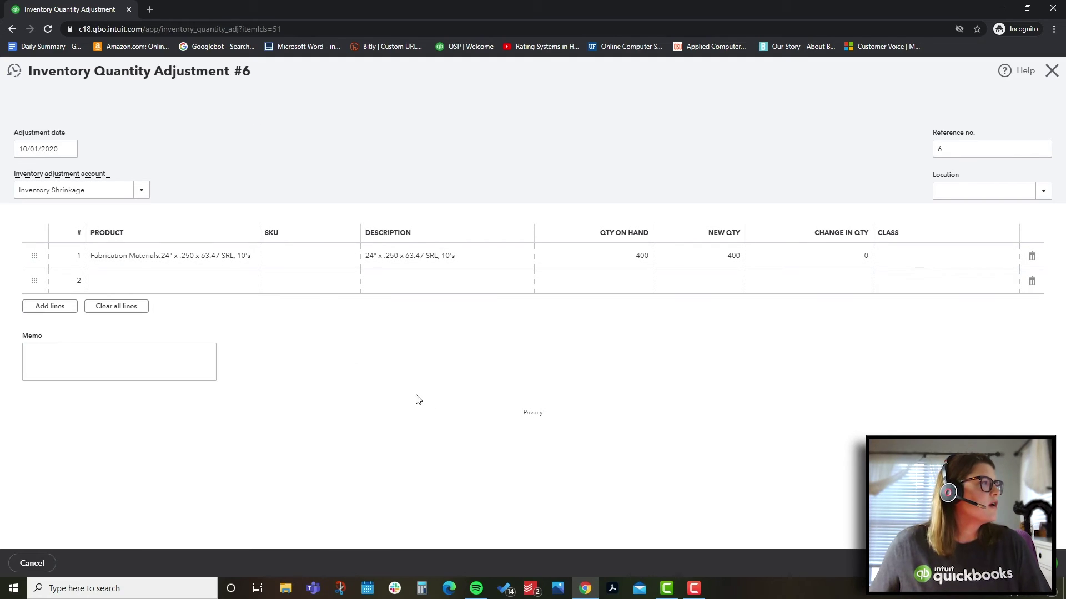
pyautogui.click(143, 191)
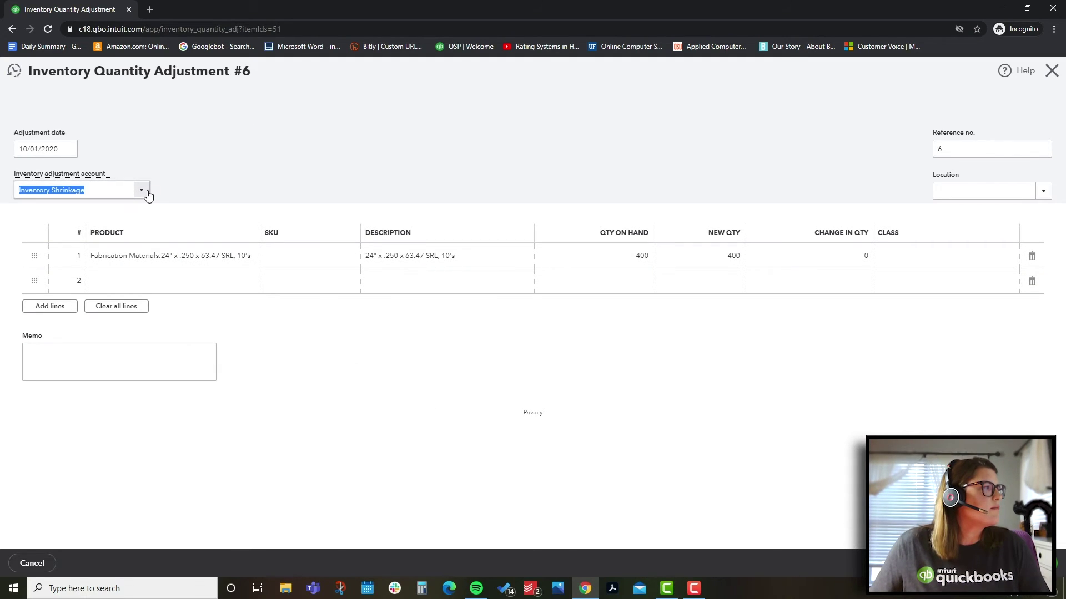
pyautogui.scroll(2, 150, 231)
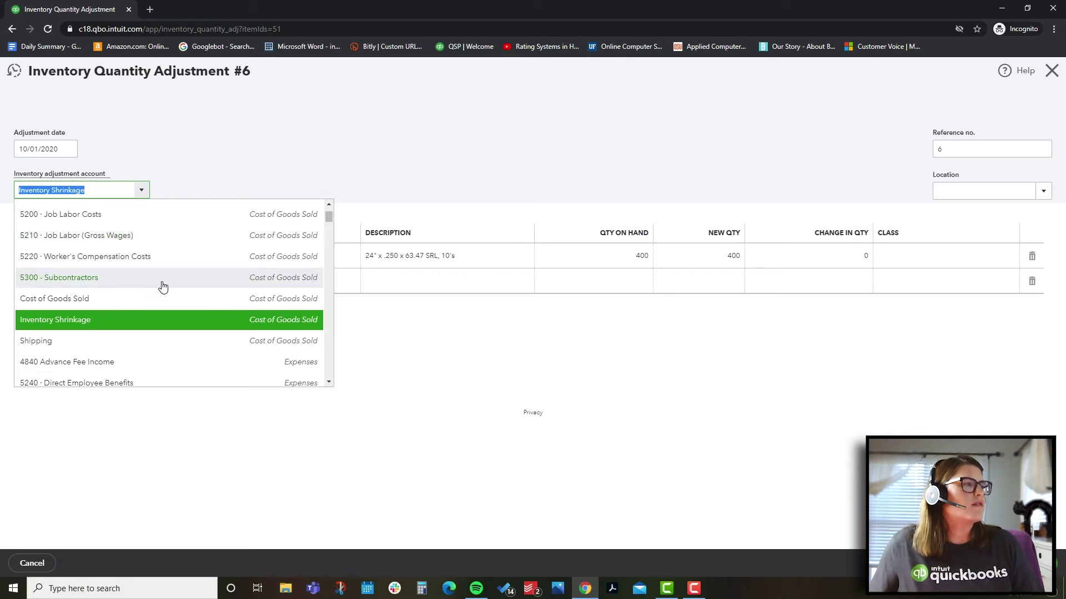
pyautogui.click(519, 357)
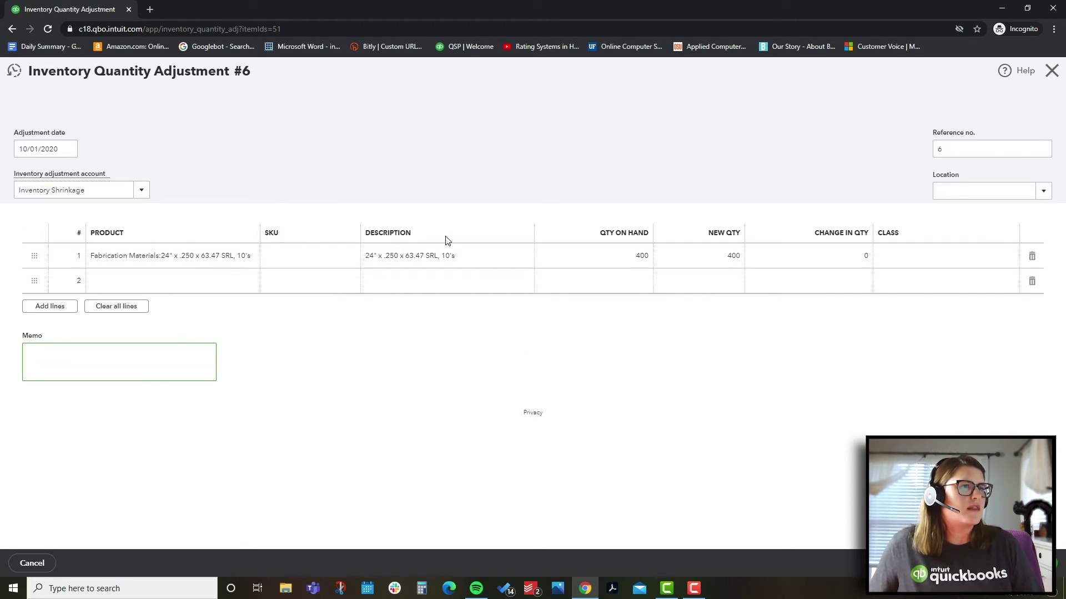
pyautogui.click(1052, 71)
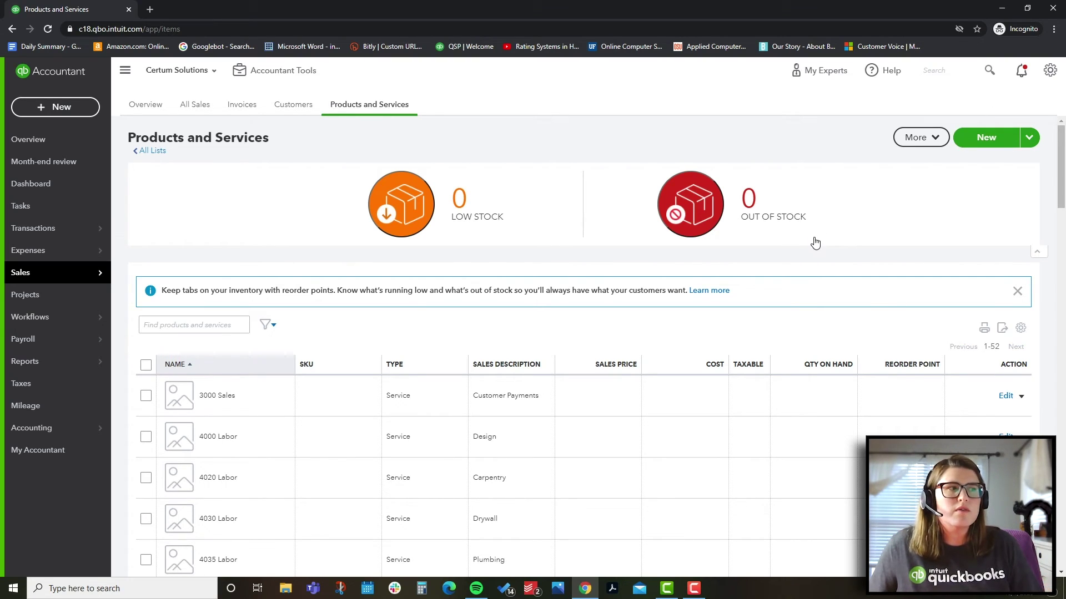
# - Look through the whole Products and Services list again, comparing service, inventory and non-inventory items
pyautogui.scroll(-10, 814, 243)
pyautogui.scroll(-8, 816, 243)
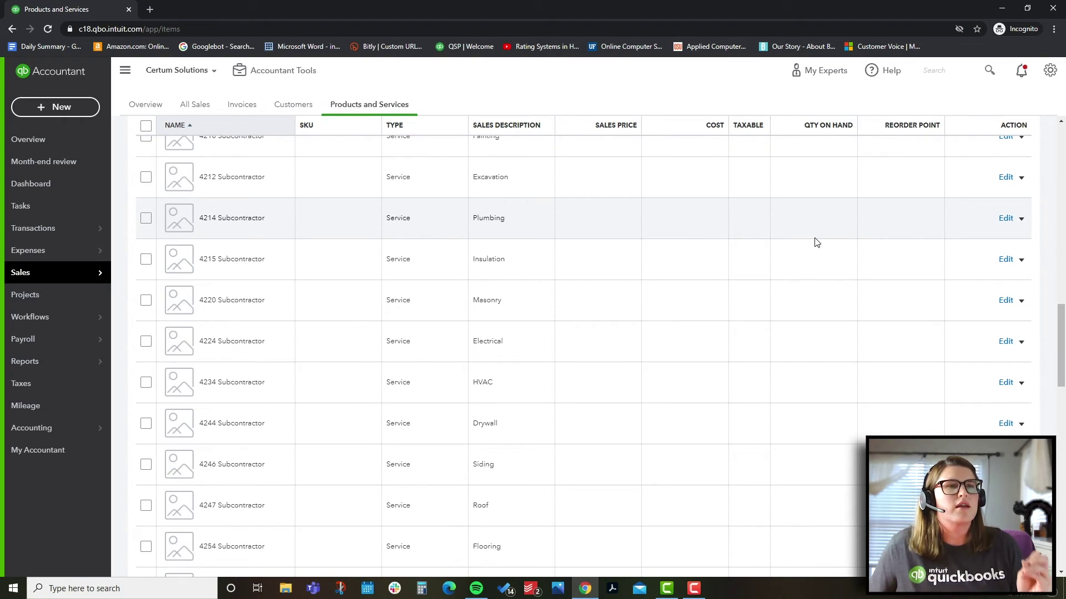
pyautogui.scroll(-5, 764, 219)
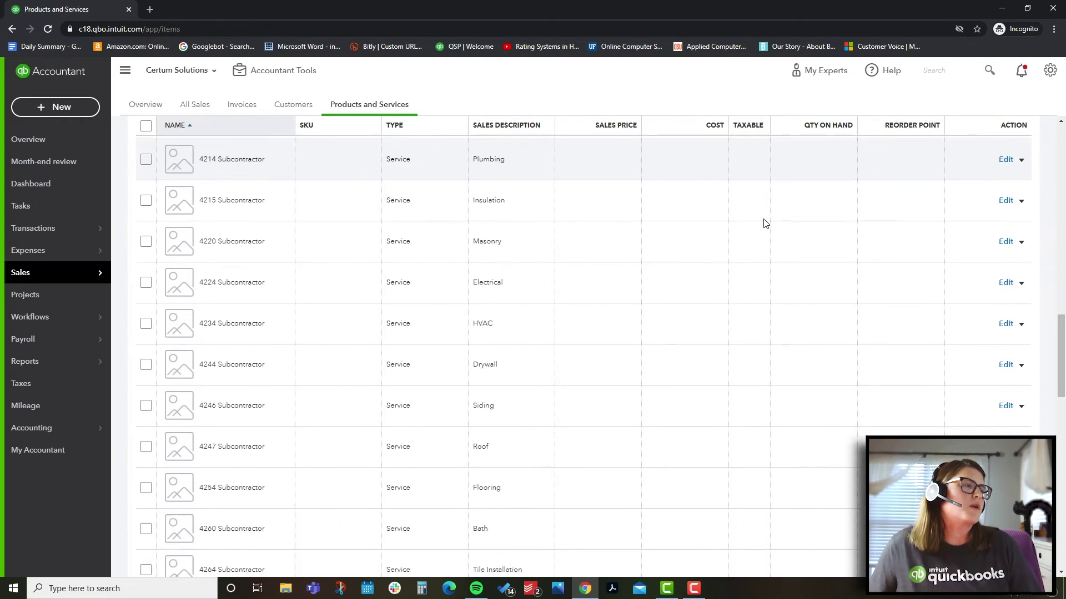
pyautogui.scroll(-8, 765, 223)
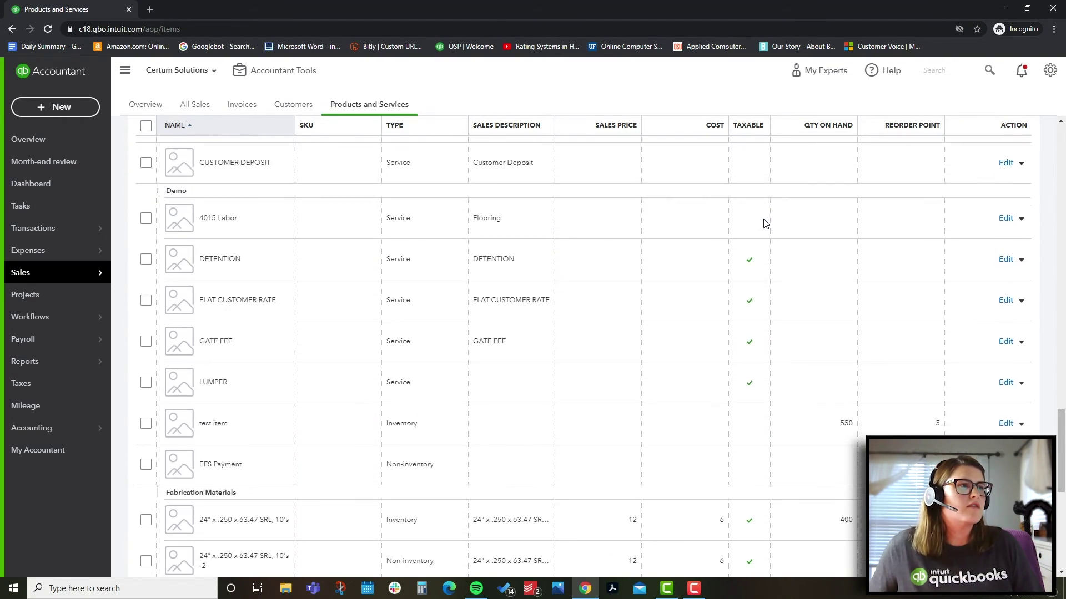
pyautogui.scroll(-5, 764, 223)
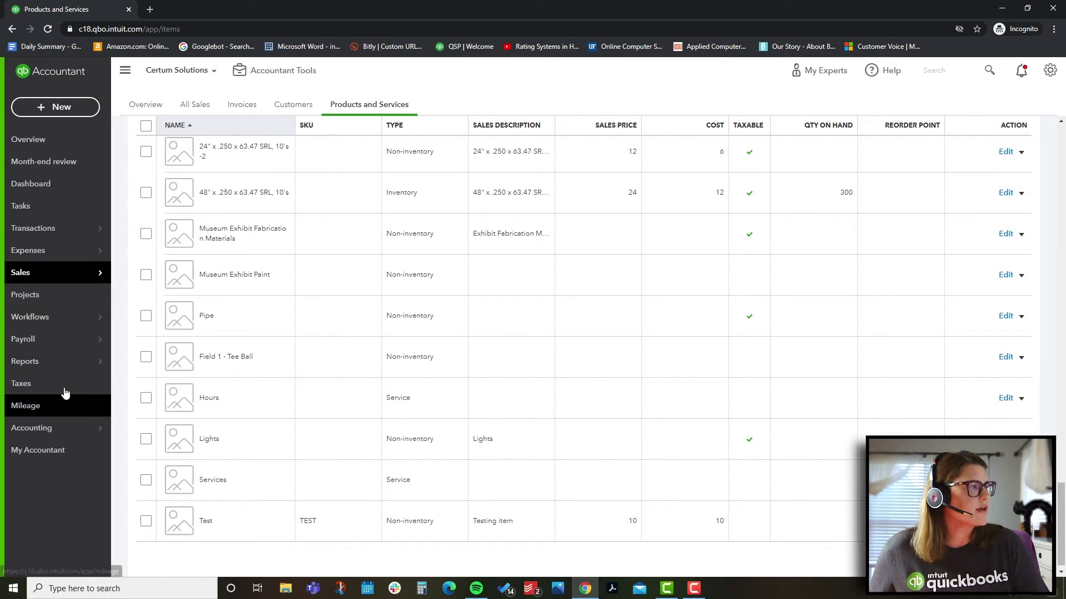
# - Open the Performance center from the reports area and review its charts down to the industry benchmarks
pyautogui.moveTo(48, 361)
pyautogui.click(126, 366)
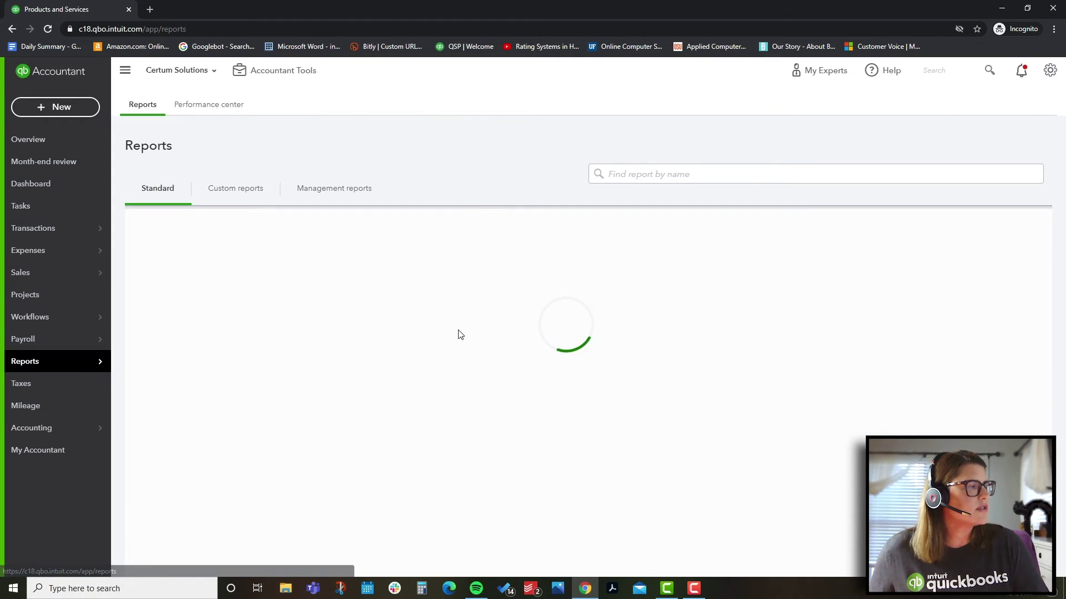
pyautogui.moveTo(99, 363)
pyautogui.click(150, 385)
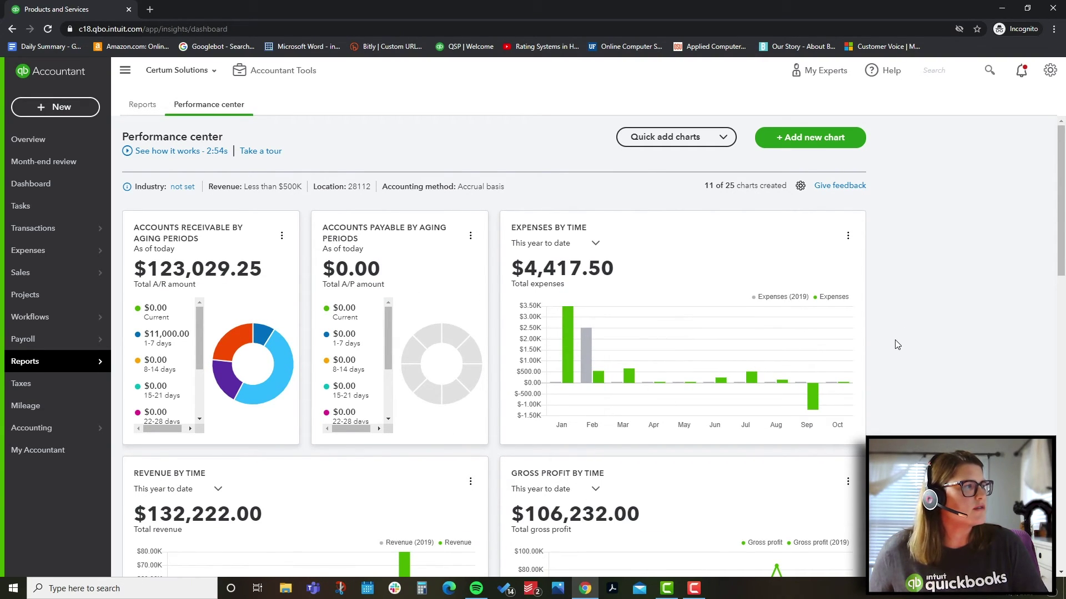
pyautogui.scroll(-13, 862, 371)
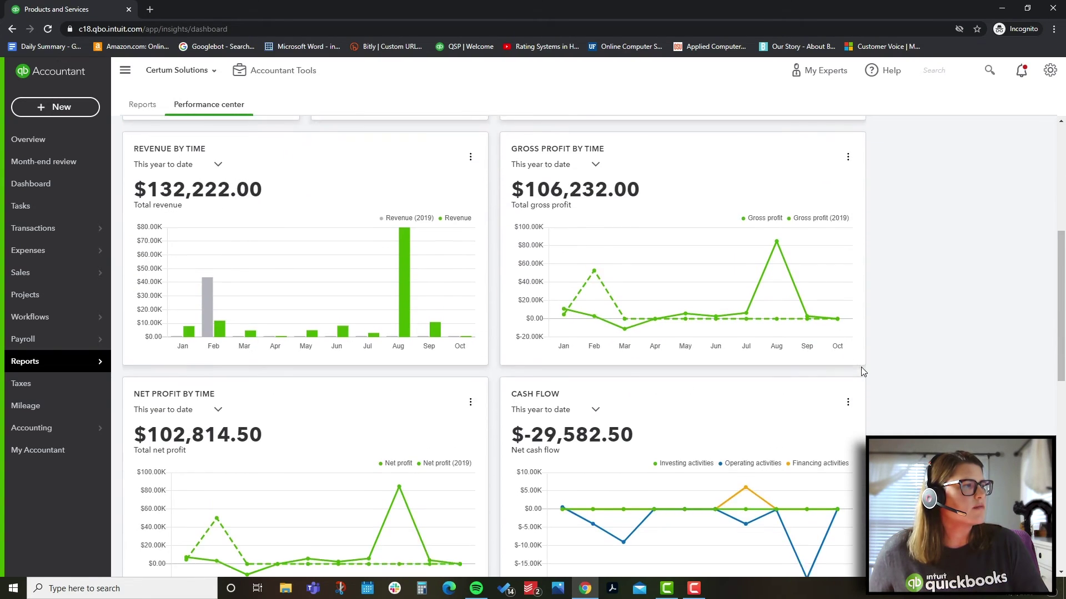
pyautogui.scroll(-3, 863, 371)
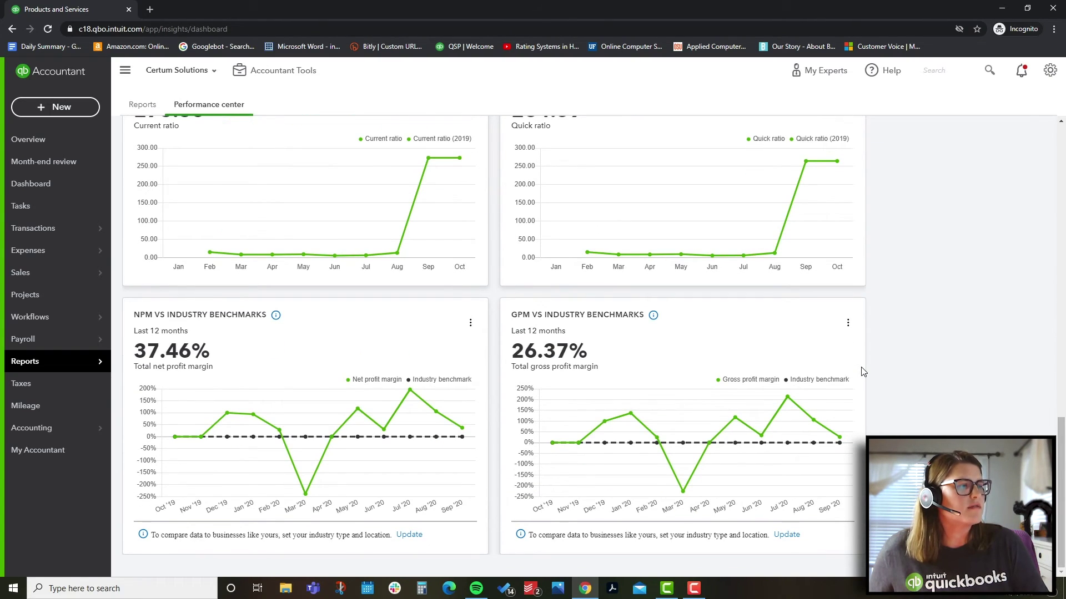
pyautogui.scroll(16, 863, 372)
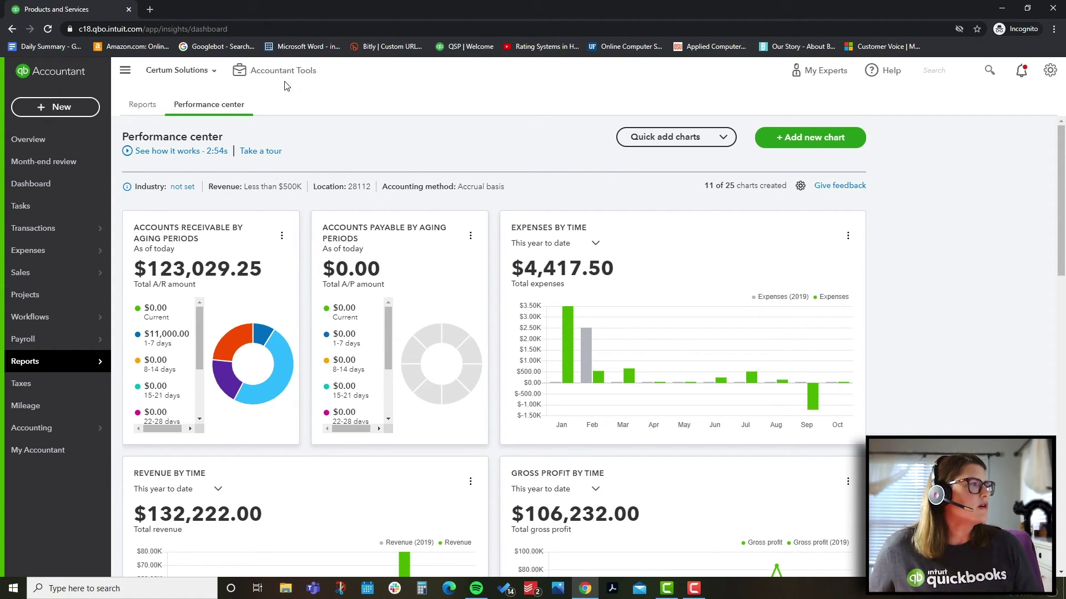
pyautogui.scroll(-1, 444, 197)
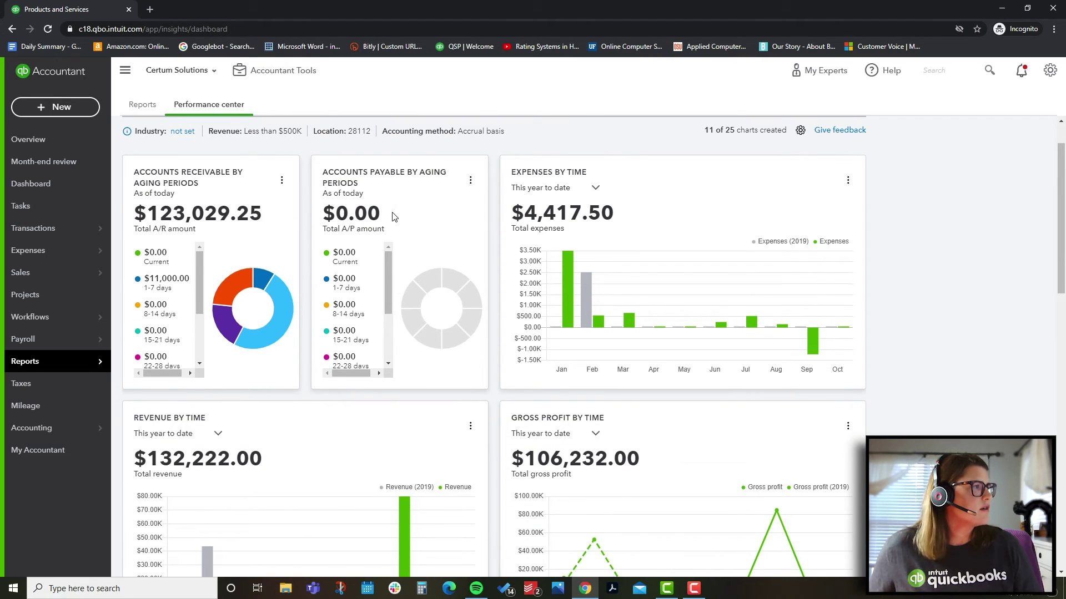
# - Return to the standard reports, open smart reporting powered by Fathom, and review the full KPIs table
pyautogui.moveTo(43, 362)
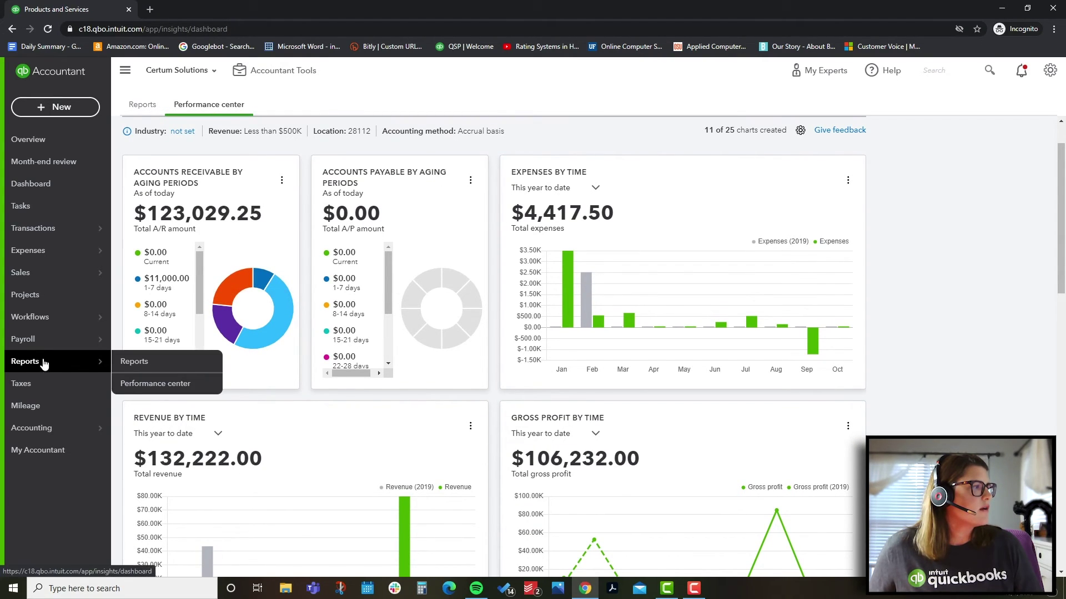
pyautogui.click(148, 363)
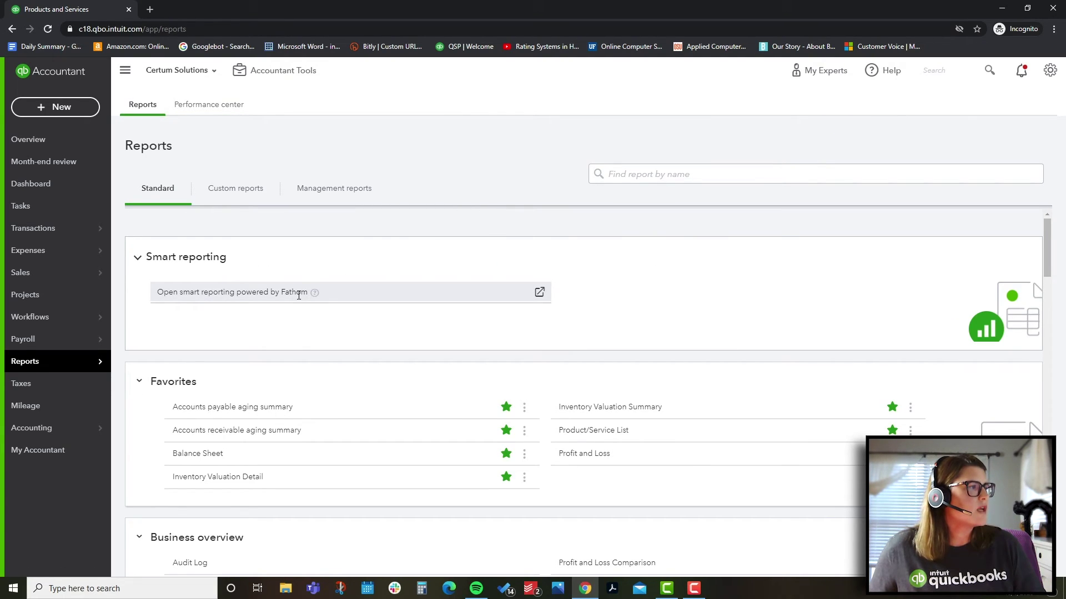
pyautogui.click(539, 293)
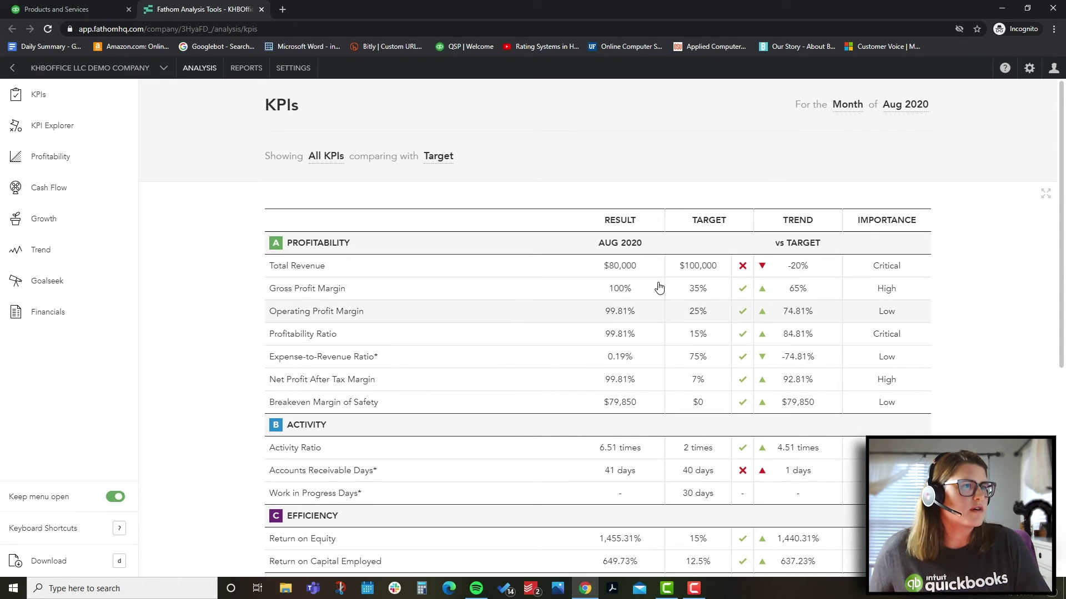
pyautogui.scroll(-4, 640, 307)
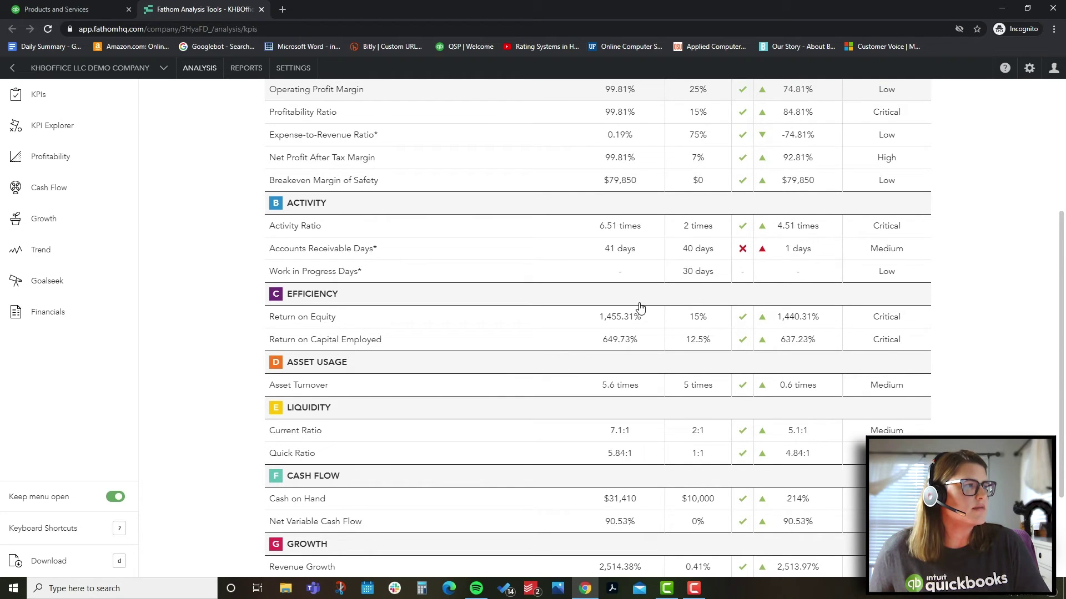
pyautogui.scroll(-3, 640, 307)
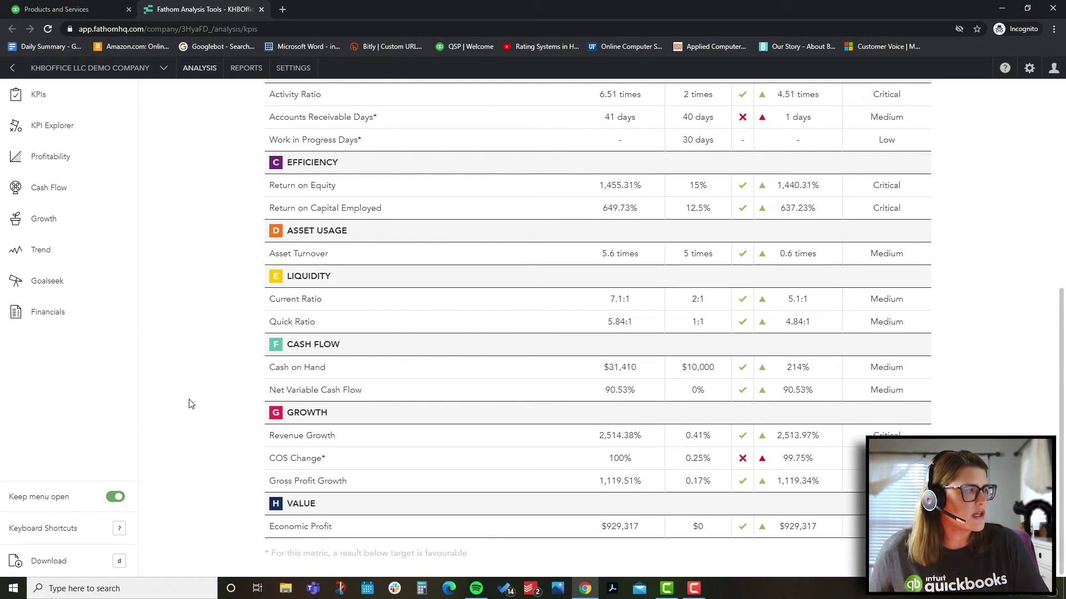
# - View Fathom's KPI Explorer, Profitability, Cash Flow and Growth analyses for the demo company
pyautogui.click(45, 128)
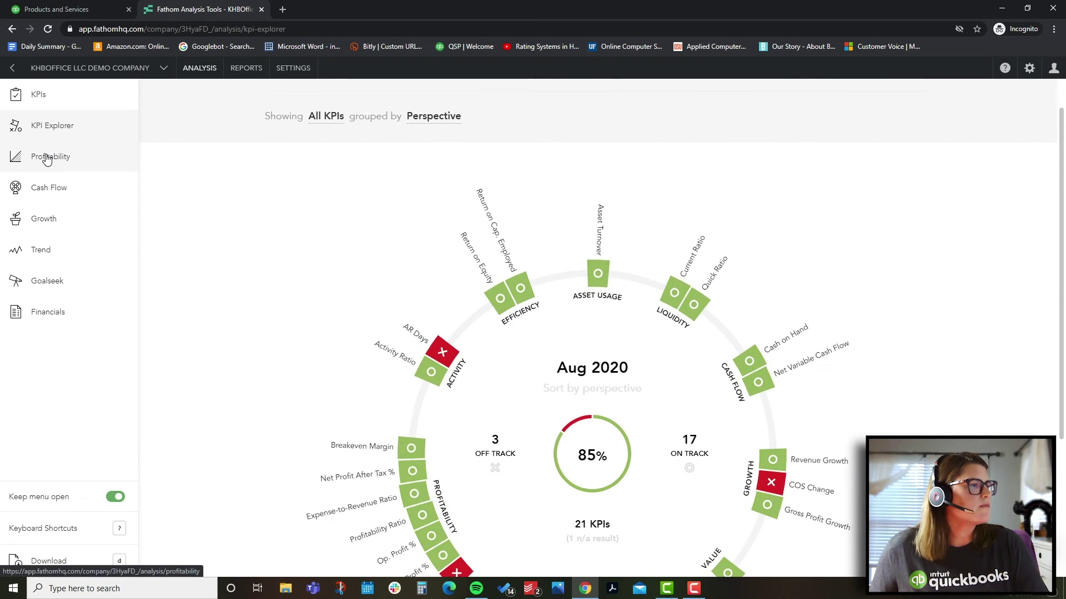
pyautogui.scroll(-3, 267, 237)
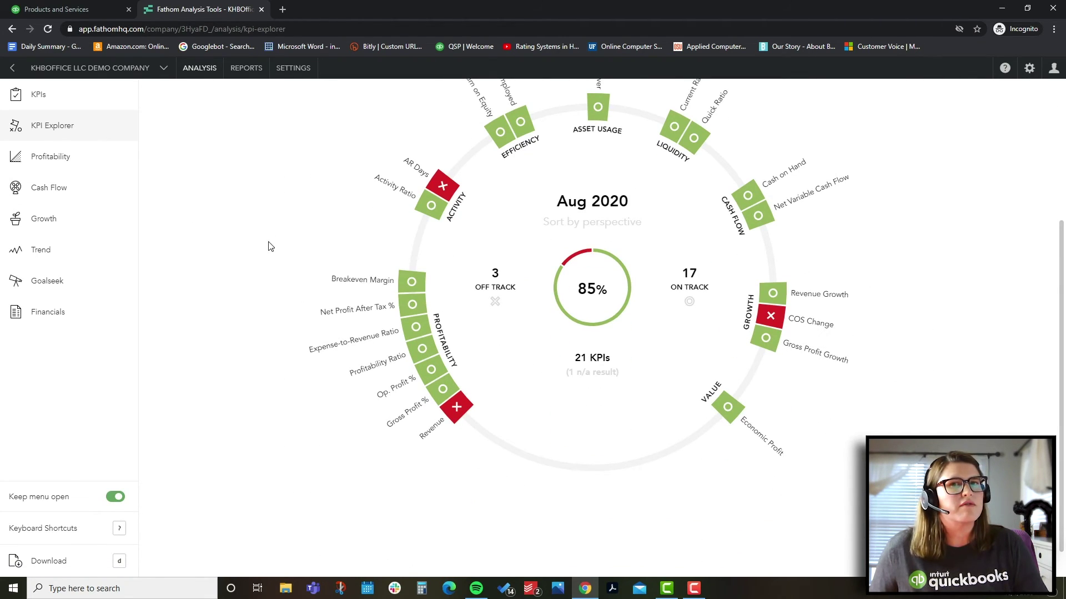
pyautogui.click(40, 158)
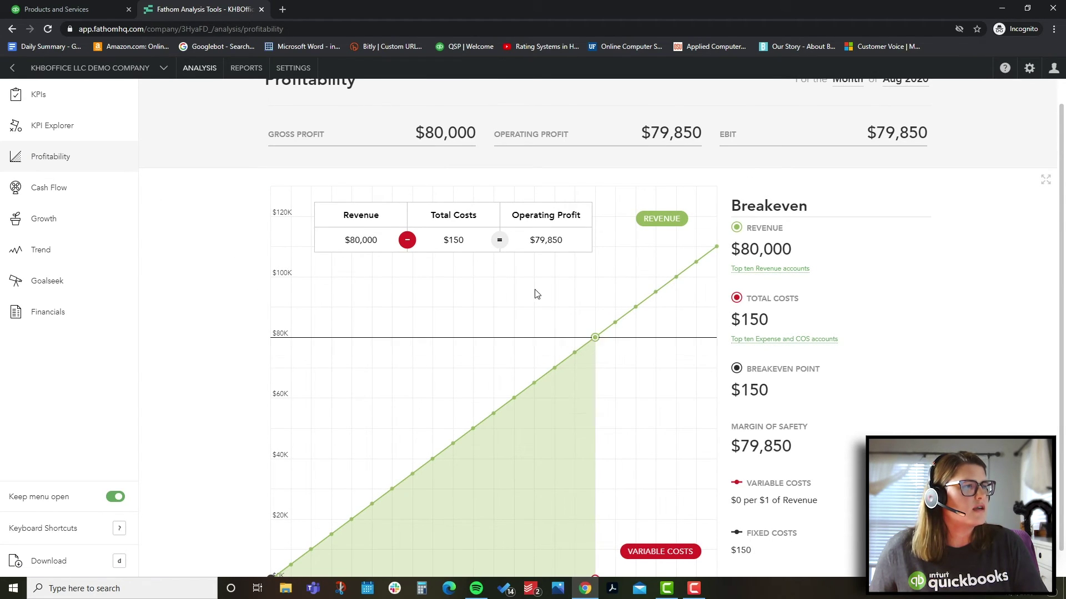
pyautogui.click(42, 189)
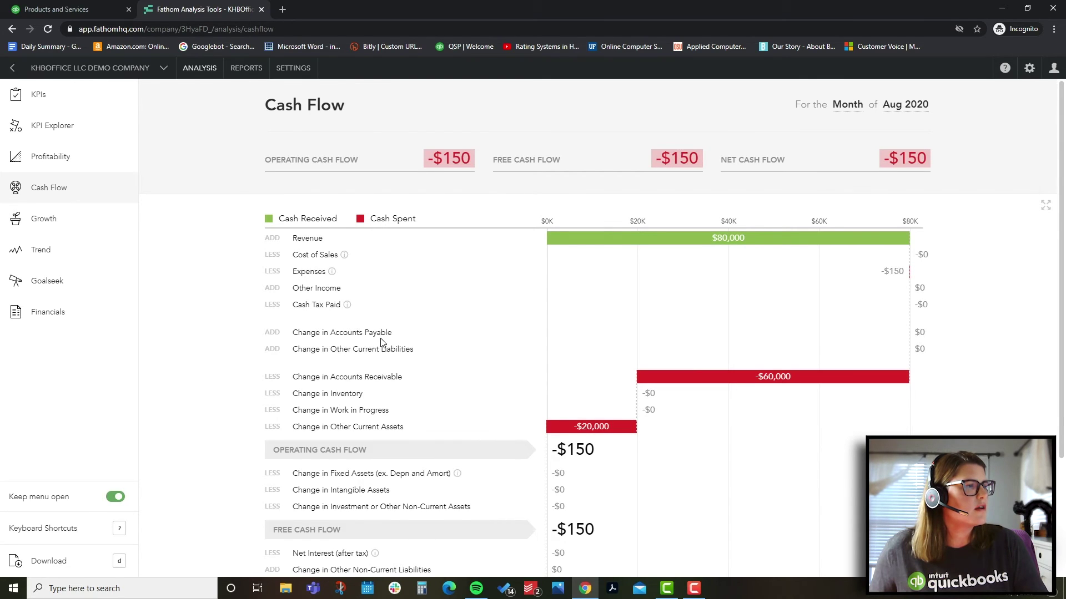
pyautogui.scroll(-3, 380, 340)
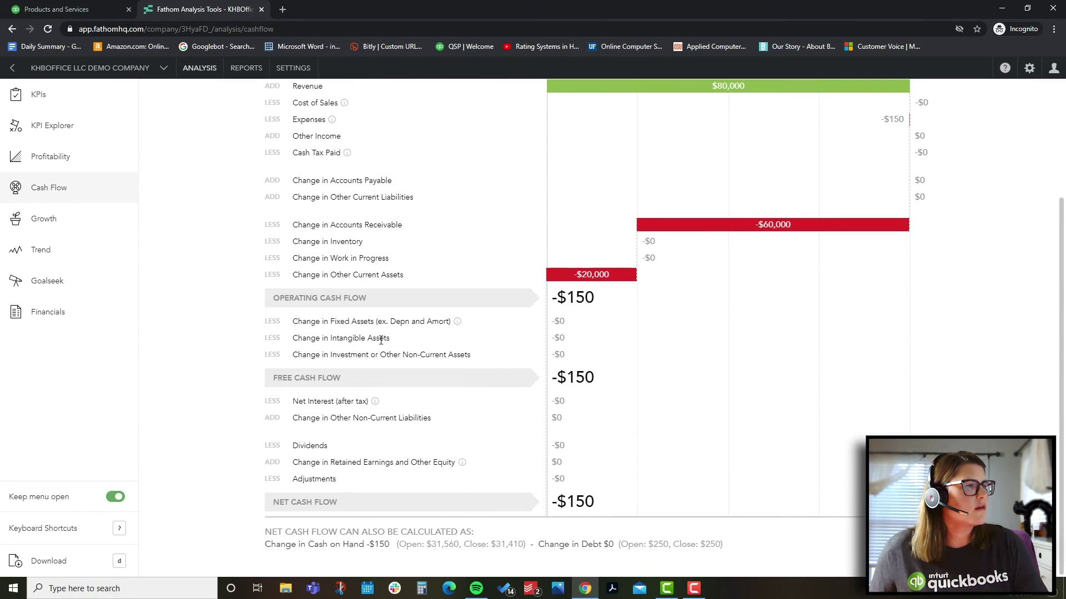
pyautogui.click(22, 218)
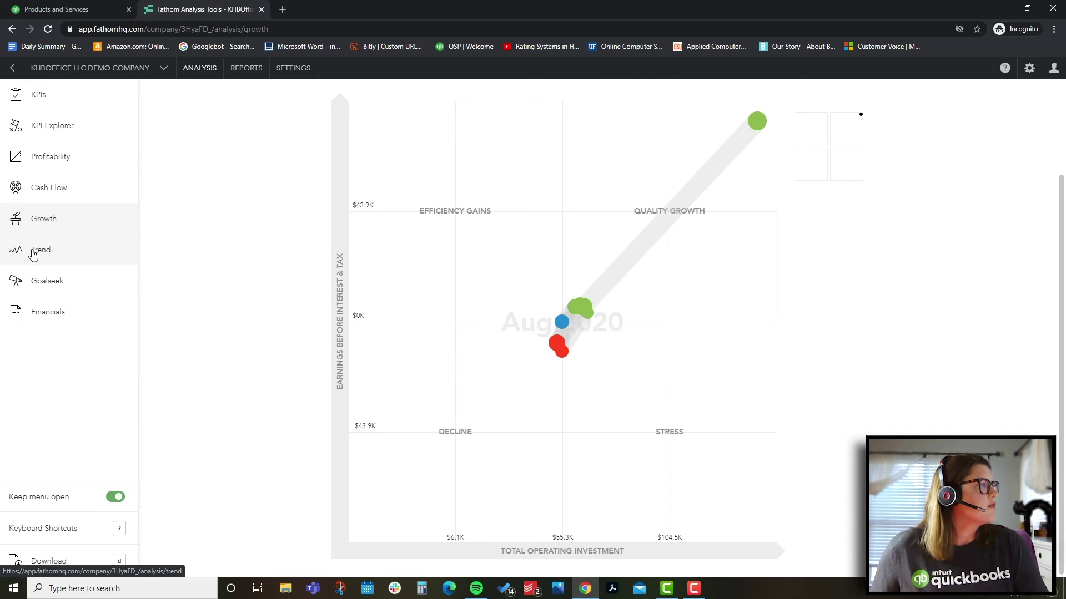
# - View Fathom's Trend, Goalseek and Financials analyses for the demo company
pyautogui.click(61, 255)
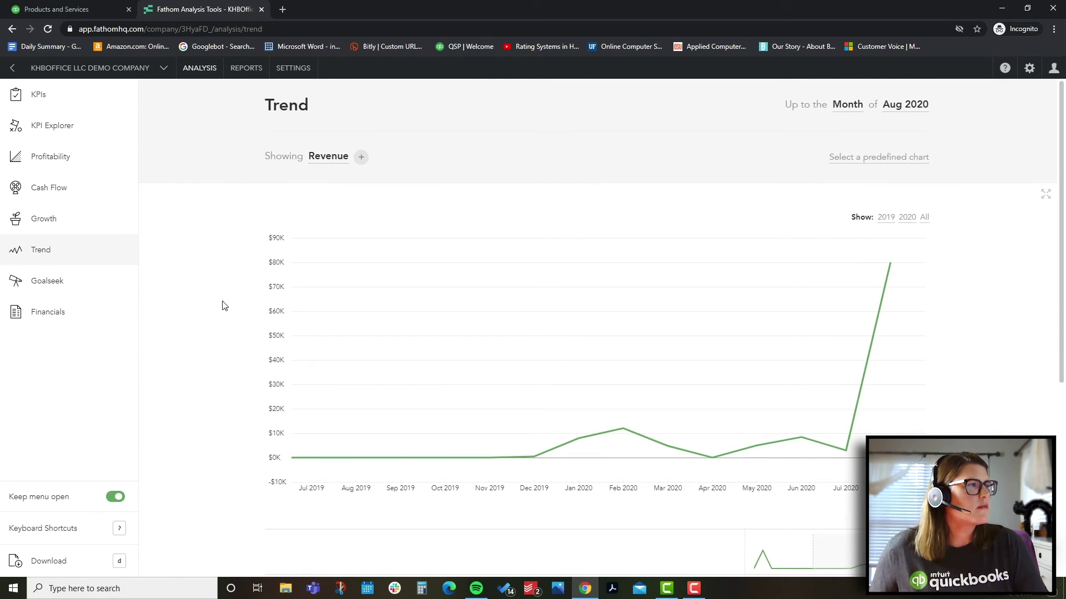
pyautogui.click(68, 284)
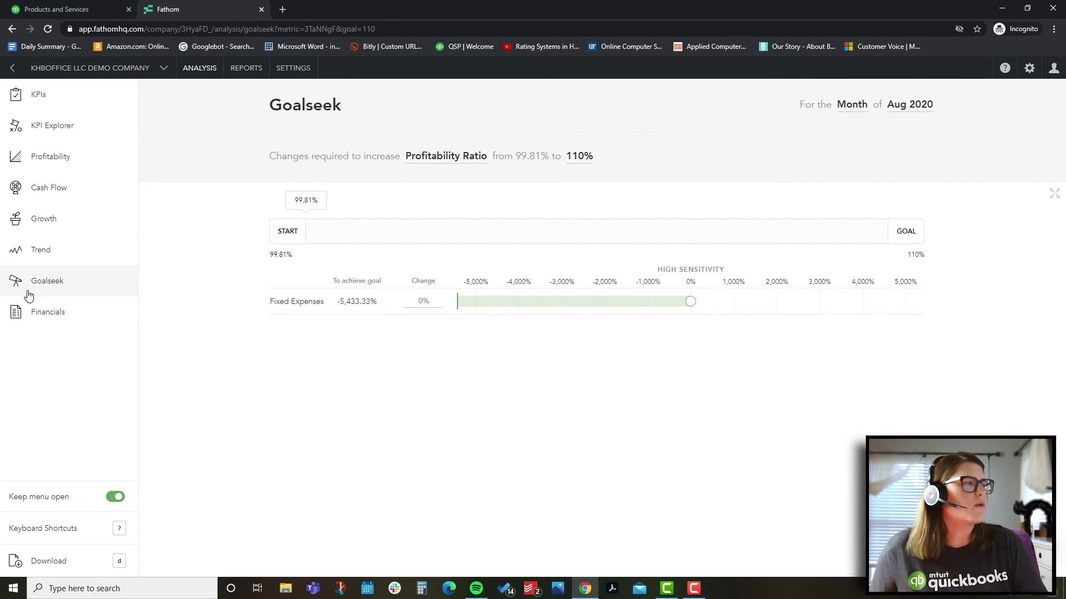
pyautogui.click(43, 319)
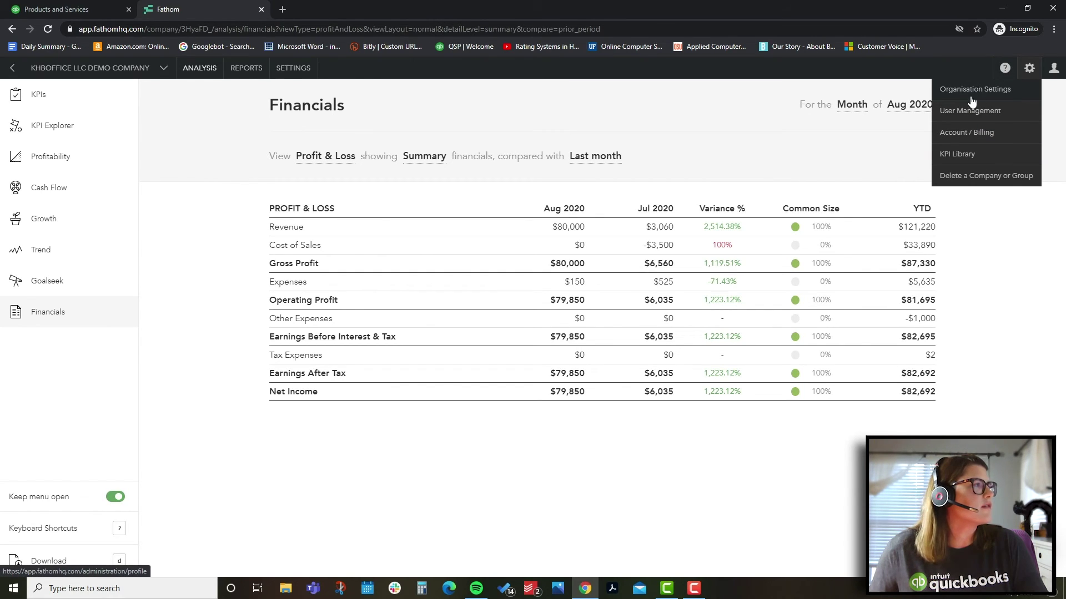
# - Open Fathom's company settings and review the Update Source Data page for financials, budgets and non-financials
pyautogui.click(298, 71)
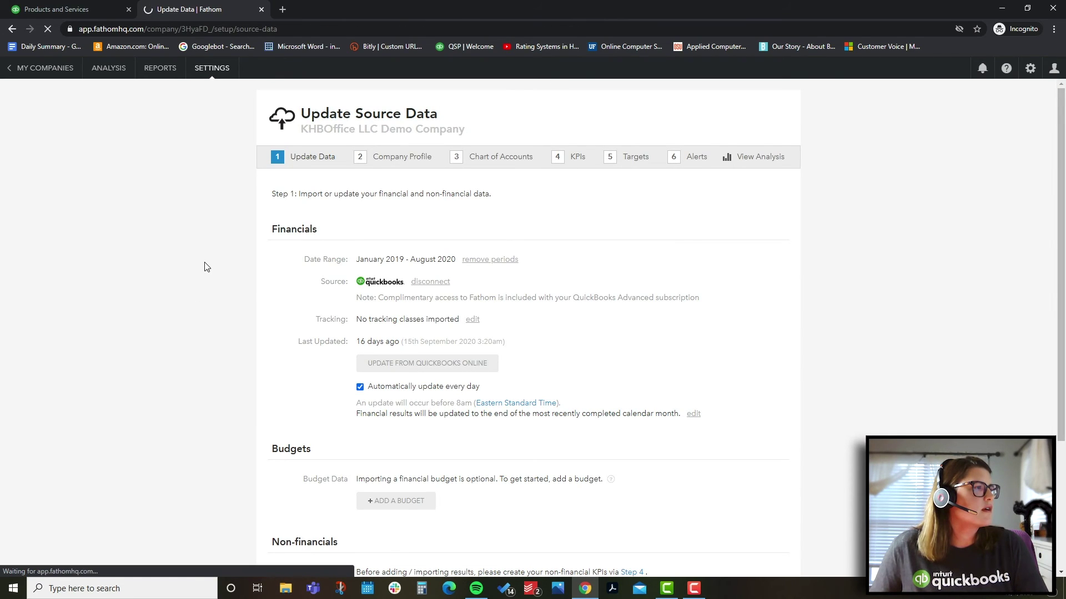
pyautogui.scroll(-3, 230, 343)
pyautogui.scroll(3, 232, 344)
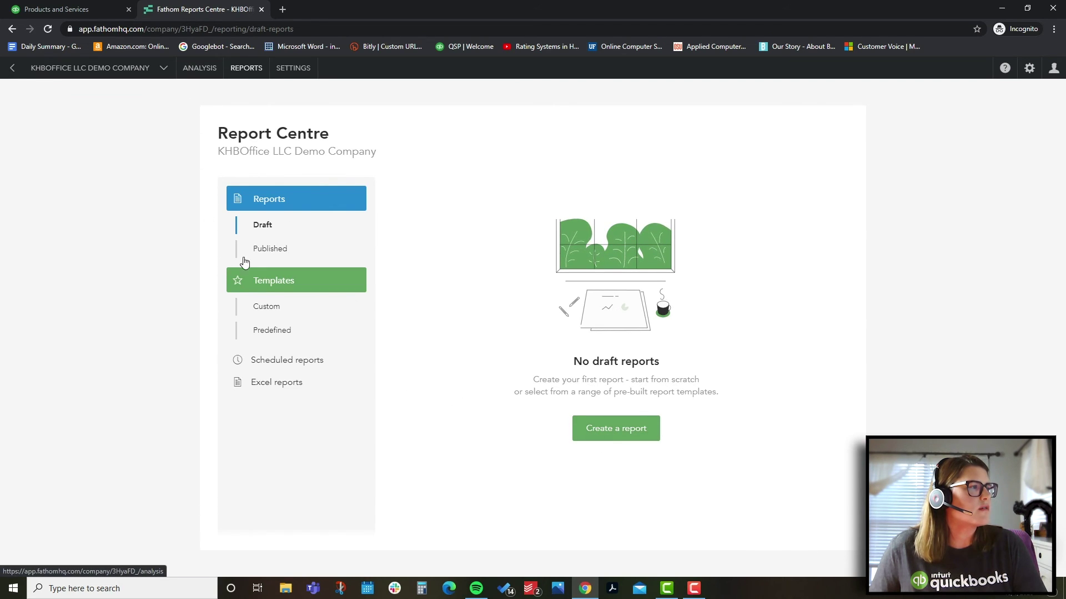
# - Browse the custom and predefined report templates in Fathom's Report Centre, including the variance reports
pyautogui.click(269, 310)
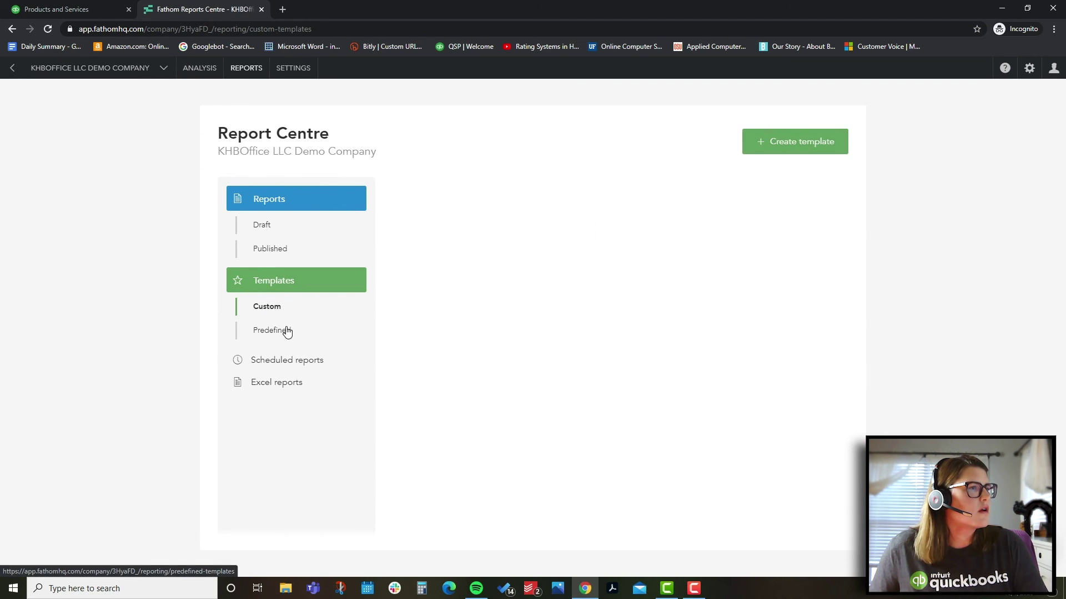
pyautogui.click(266, 331)
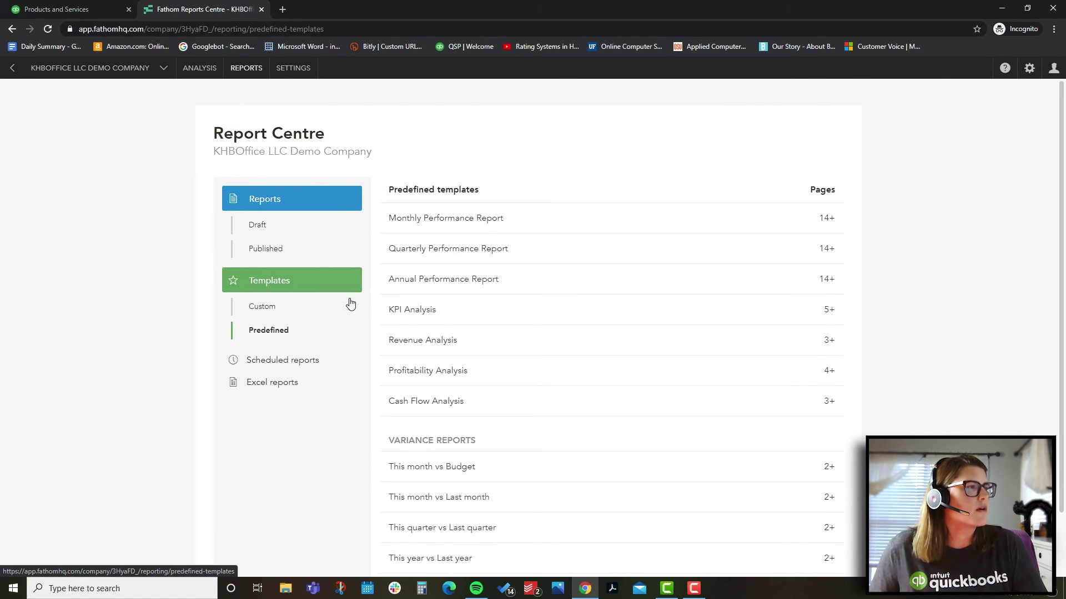
pyautogui.scroll(-1, 488, 278)
pyautogui.scroll(-1, 496, 311)
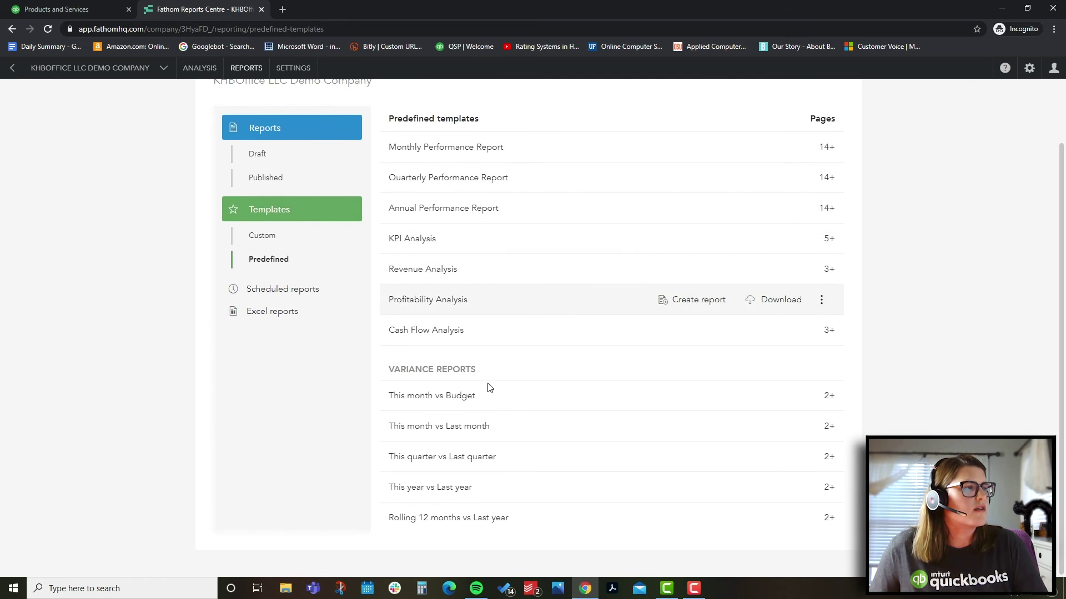
pyautogui.scroll(2, 463, 183)
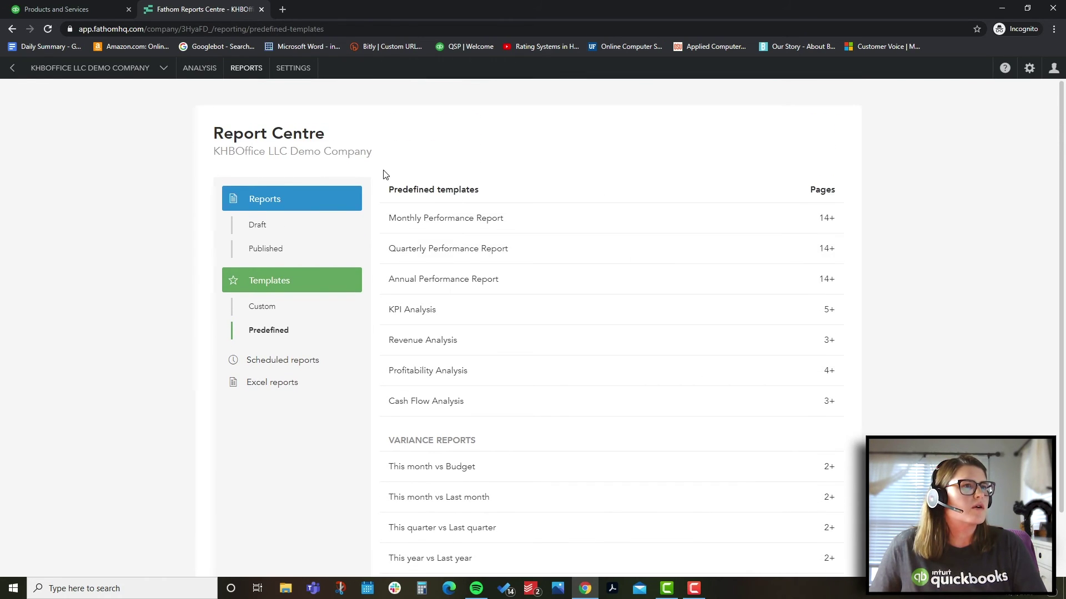
# - Return to Fathom's analysis, review the whole KPIs table, and show the organisation-level administration options
pyautogui.click(198, 69)
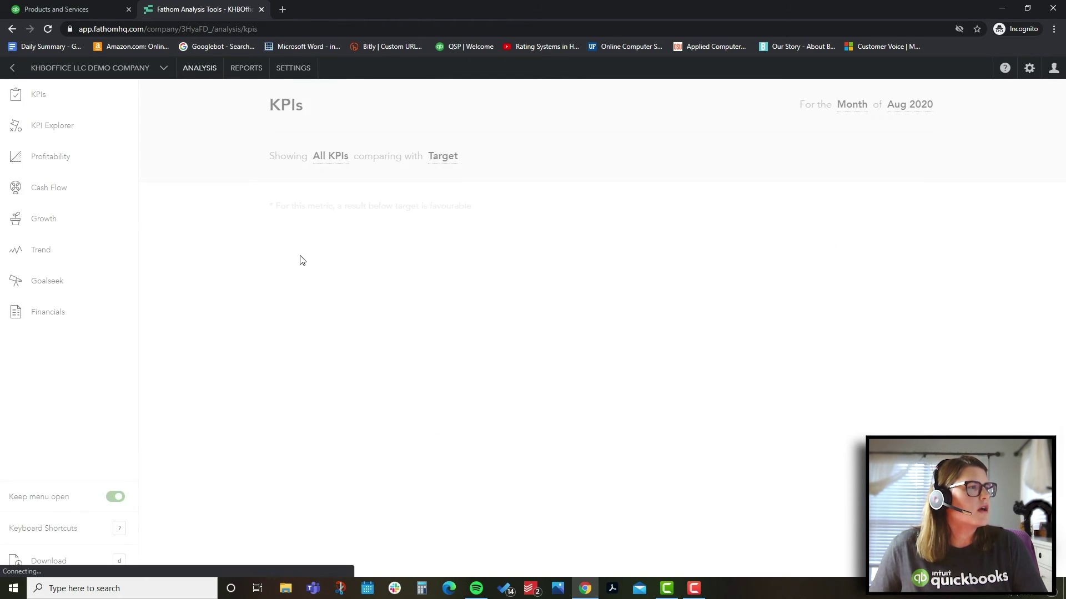
pyautogui.scroll(-5, 392, 305)
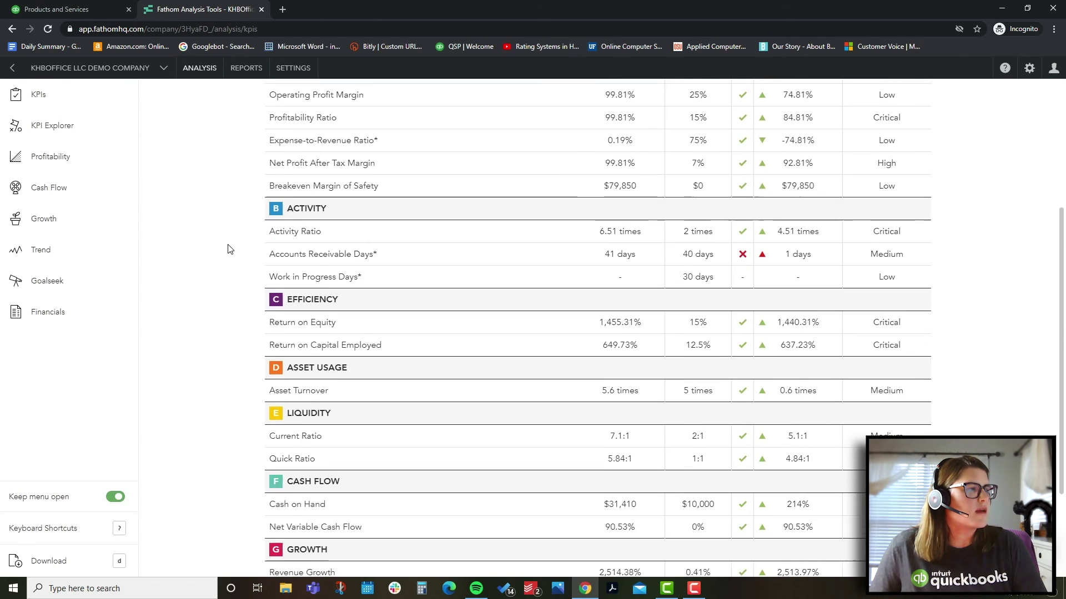
pyautogui.scroll(-2, 413, 338)
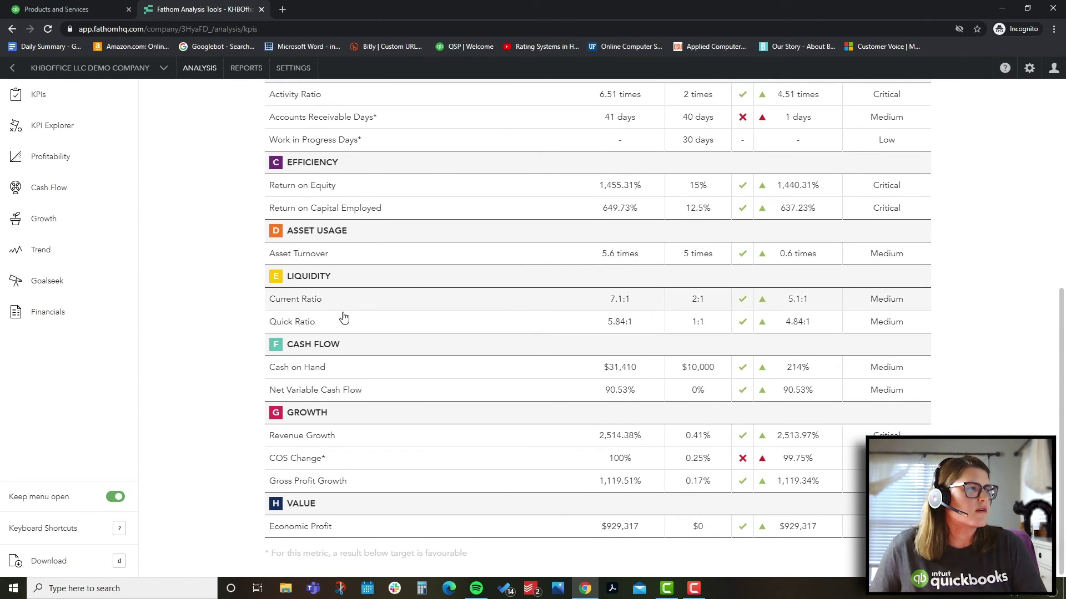
pyautogui.scroll(6, 954, 355)
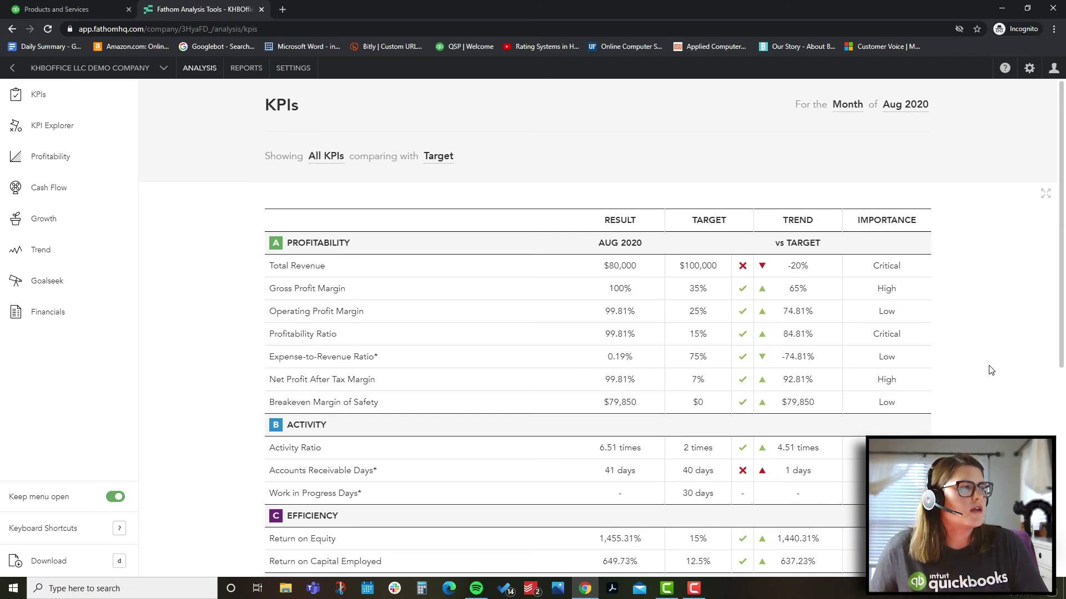
pyautogui.click(1029, 68)
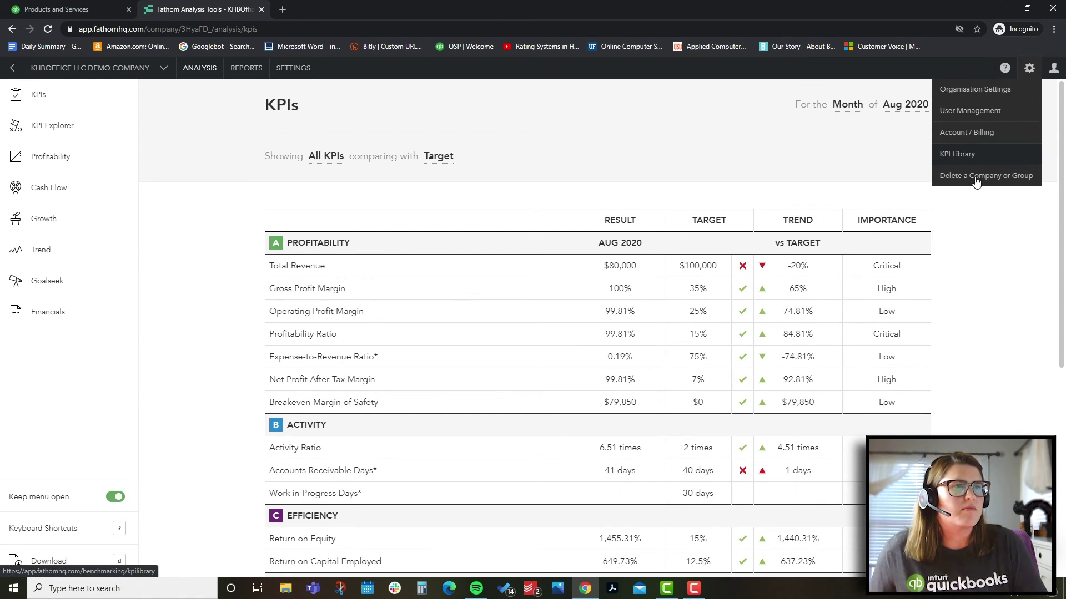
# - Switch back to QuickBooks Online, open the All Sales transactions list, and look at the options for creating a new transaction
pyautogui.click(83, 9)
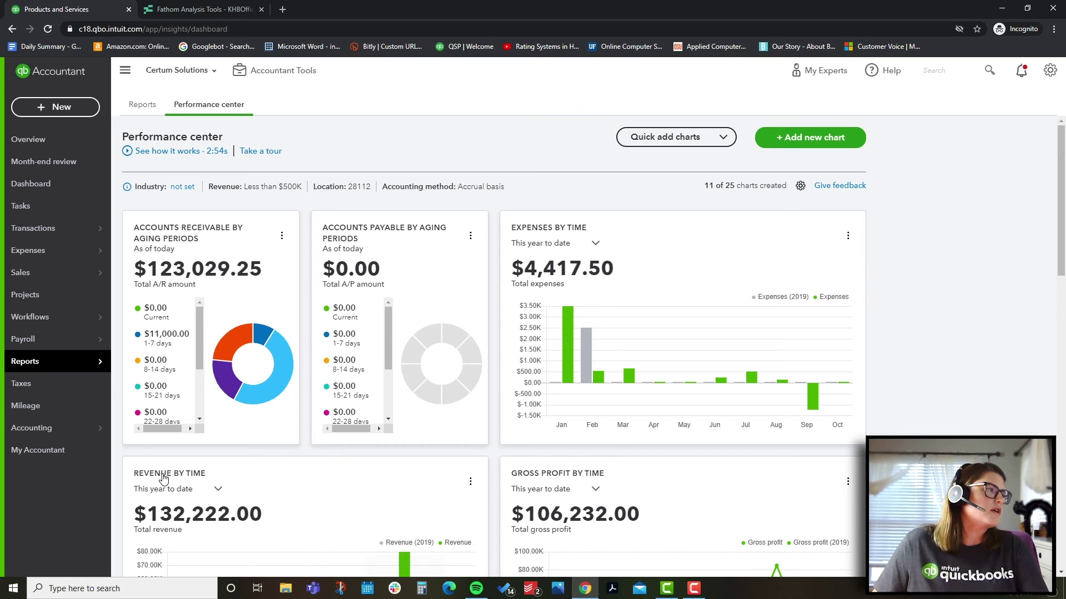
pyautogui.moveTo(73, 273)
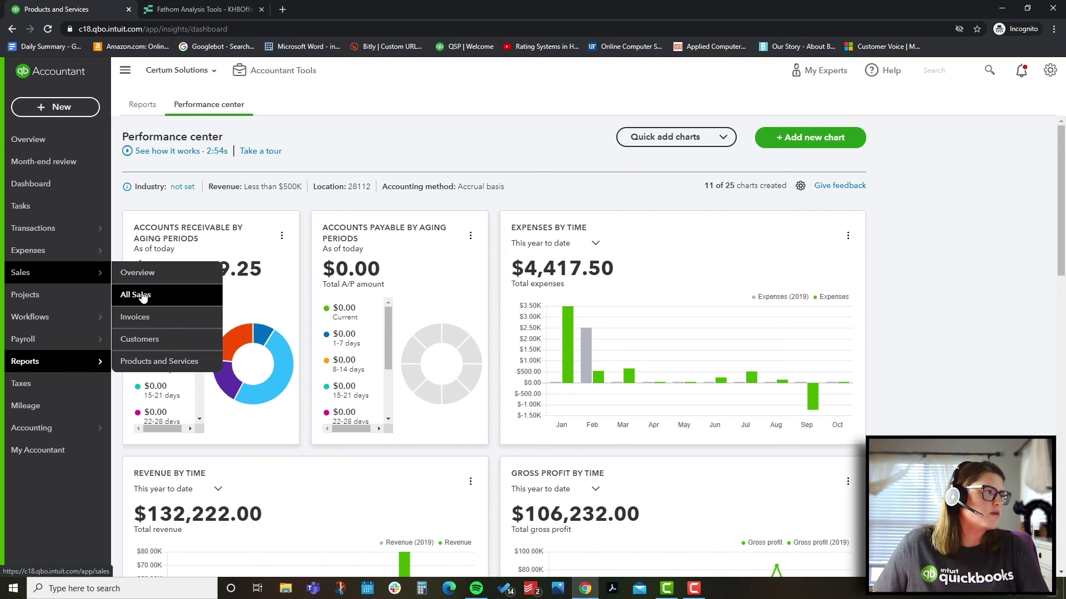
pyautogui.click(140, 295)
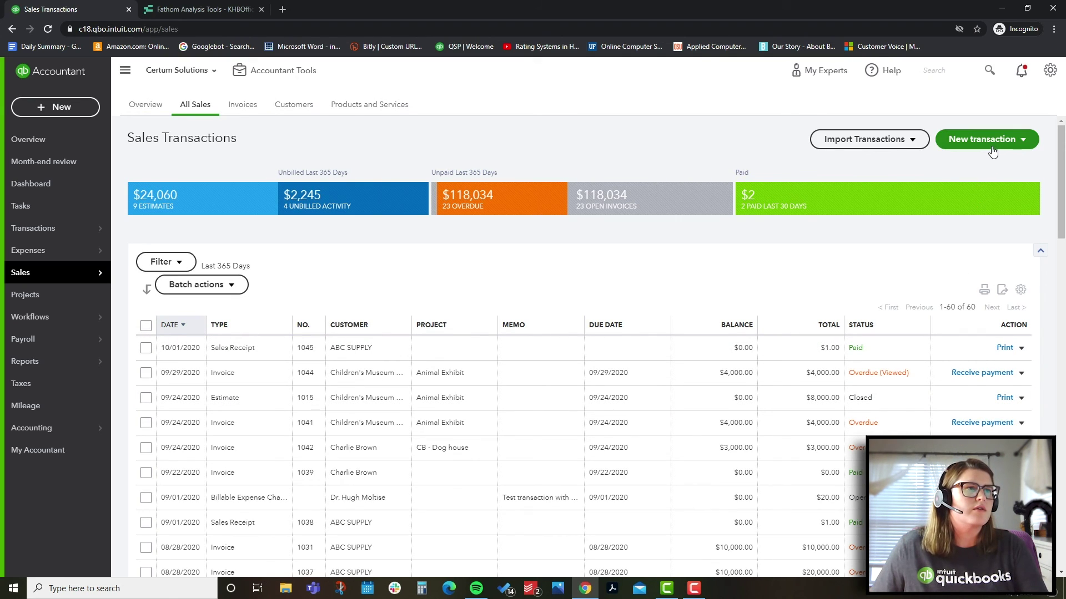
pyautogui.click(1023, 140)
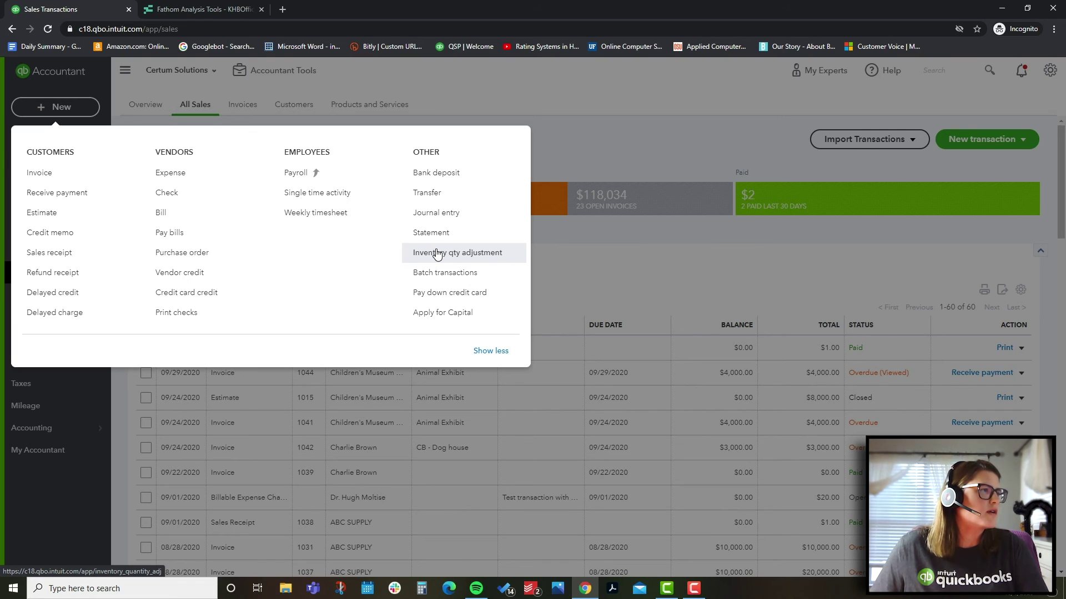
# - Open Batch Transactions, review its transaction types and column customization options, and close it
pyautogui.click(443, 273)
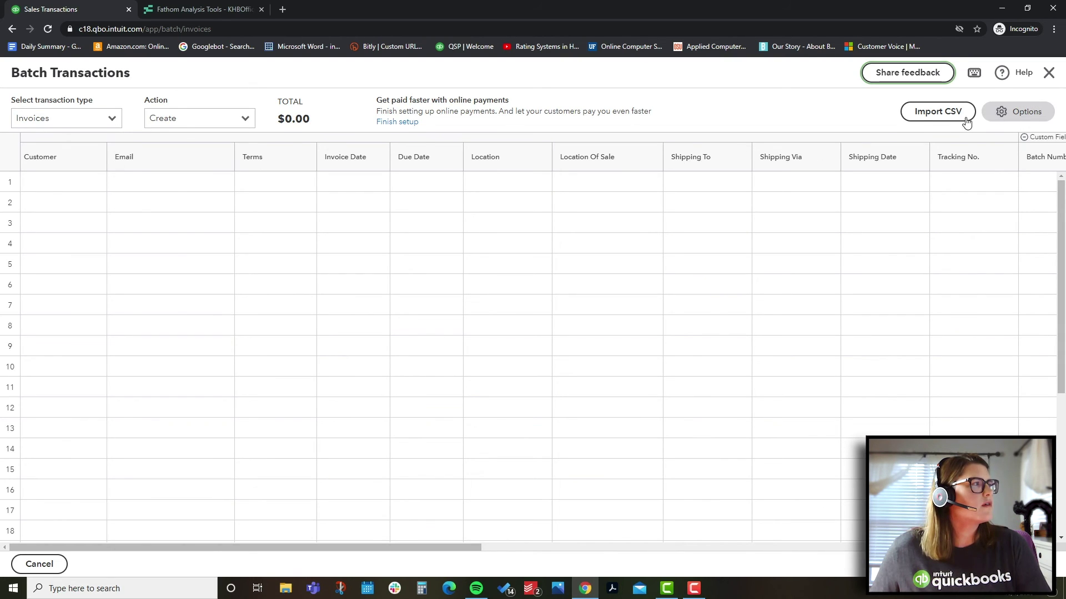
pyautogui.click(82, 118)
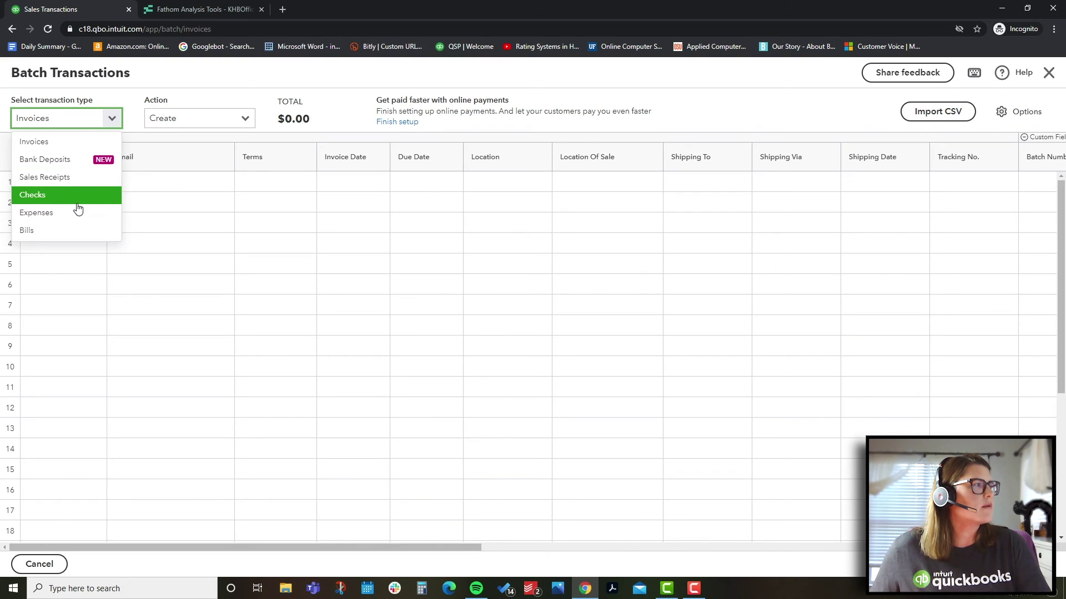
pyautogui.click(1026, 113)
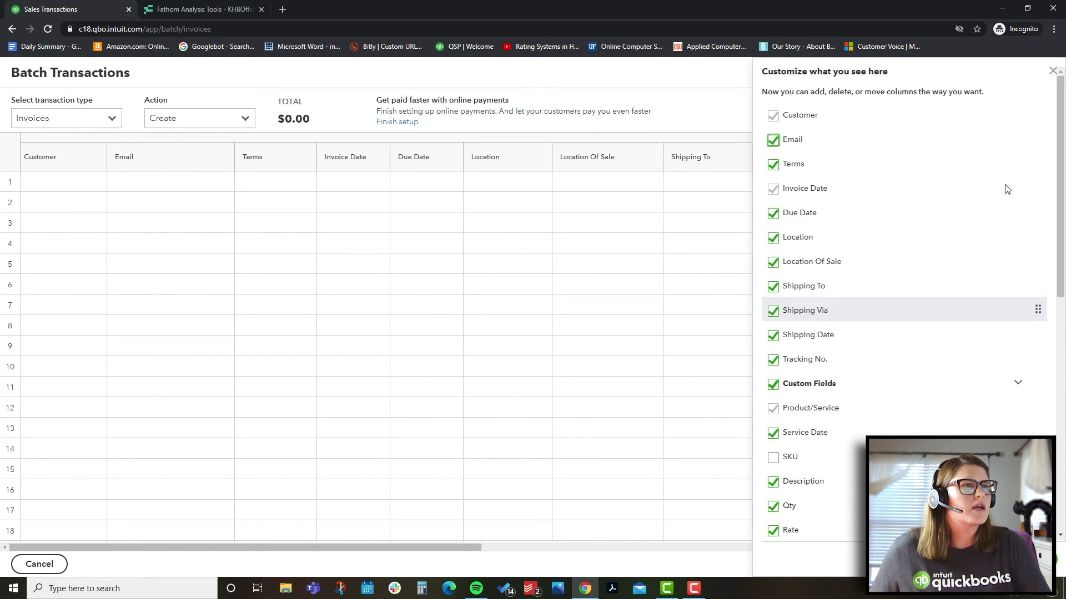
pyautogui.click(1050, 72)
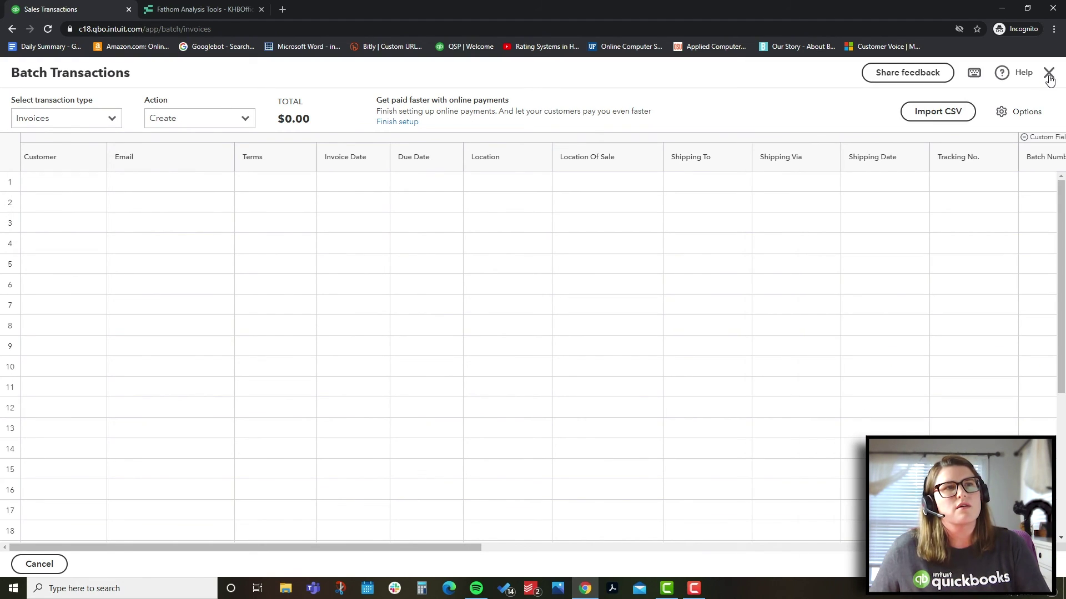
pyautogui.click(1049, 76)
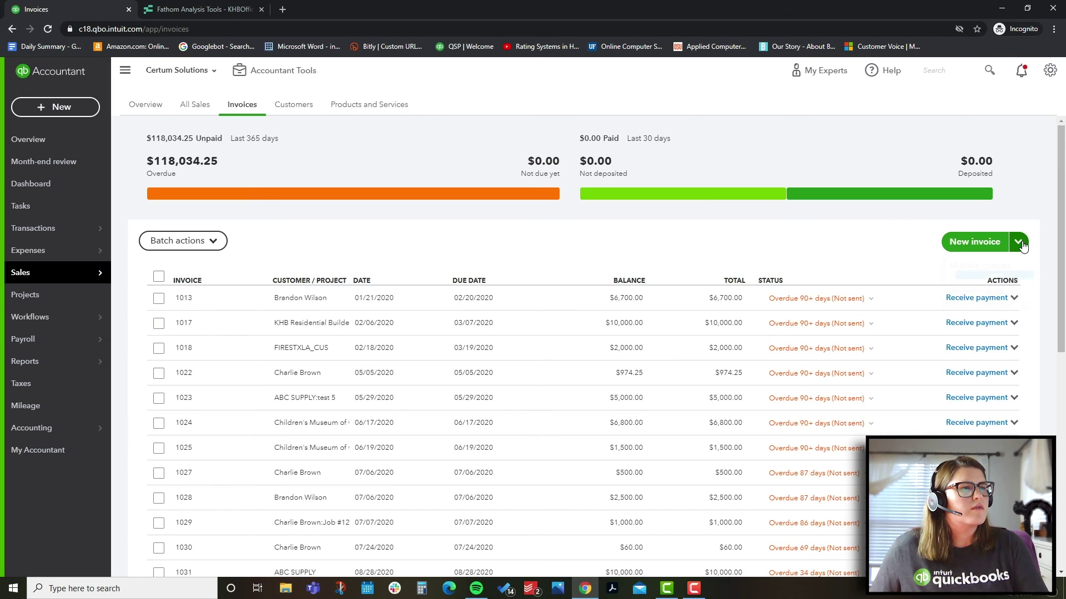
# - Open the multiple invoices batch grid from the Invoices list and close it without entering anything
pyautogui.click(1019, 242)
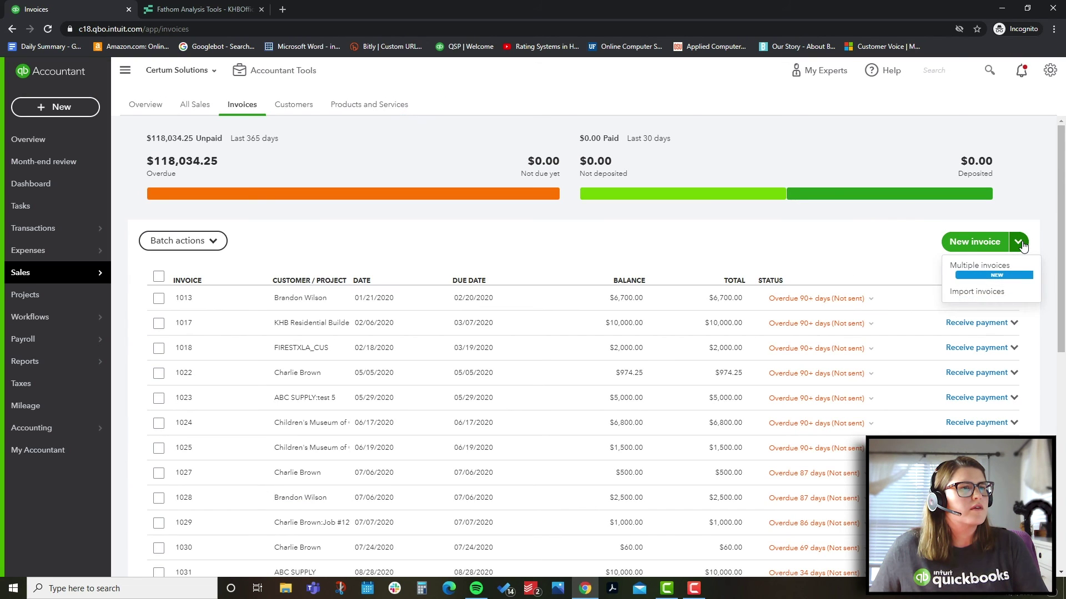
pyautogui.click(993, 274)
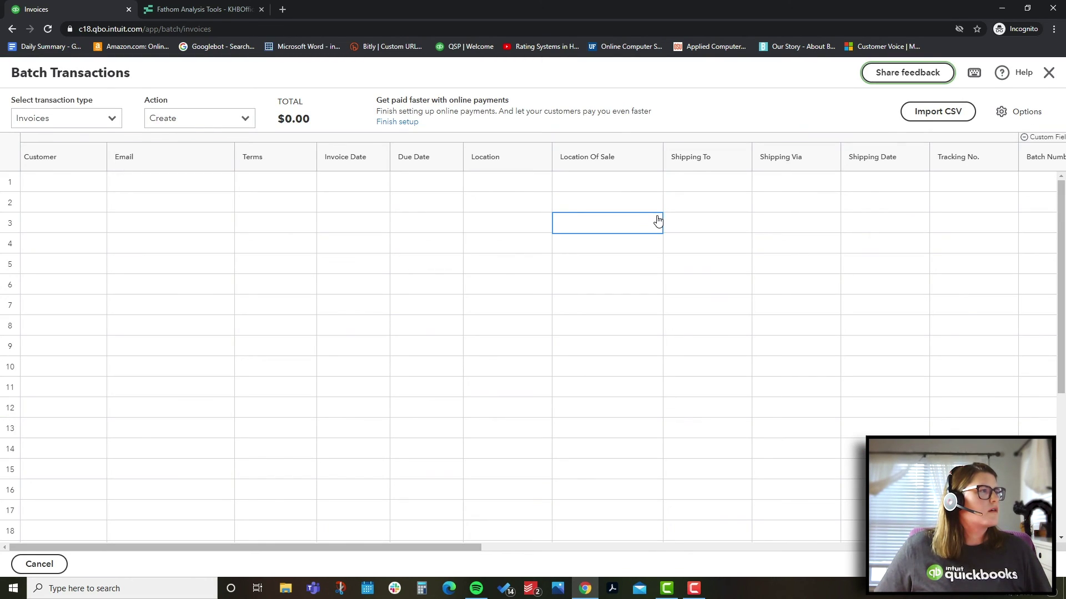
pyautogui.click(1048, 73)
# - View the blank single time activity form, close it, and check the weekly timesheet option for employees
pyautogui.click(65, 107)
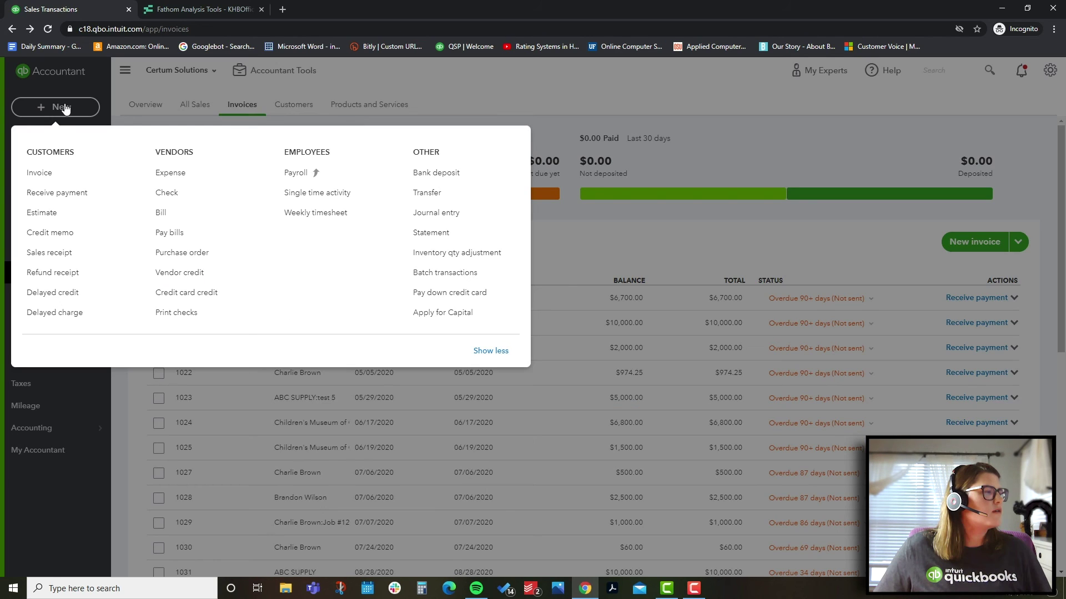
pyautogui.click(343, 198)
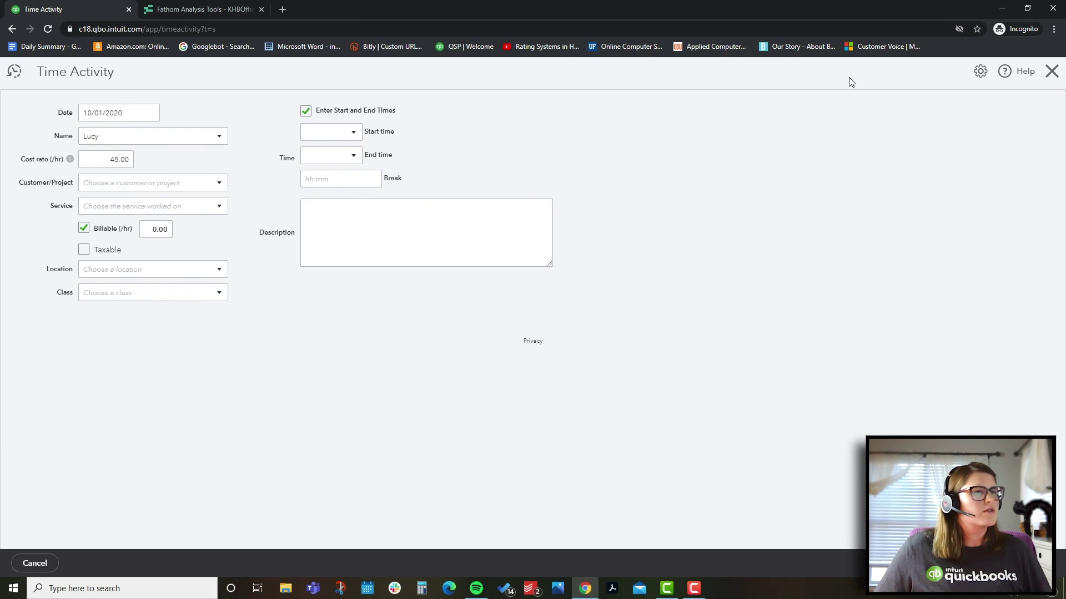
pyautogui.click(1053, 74)
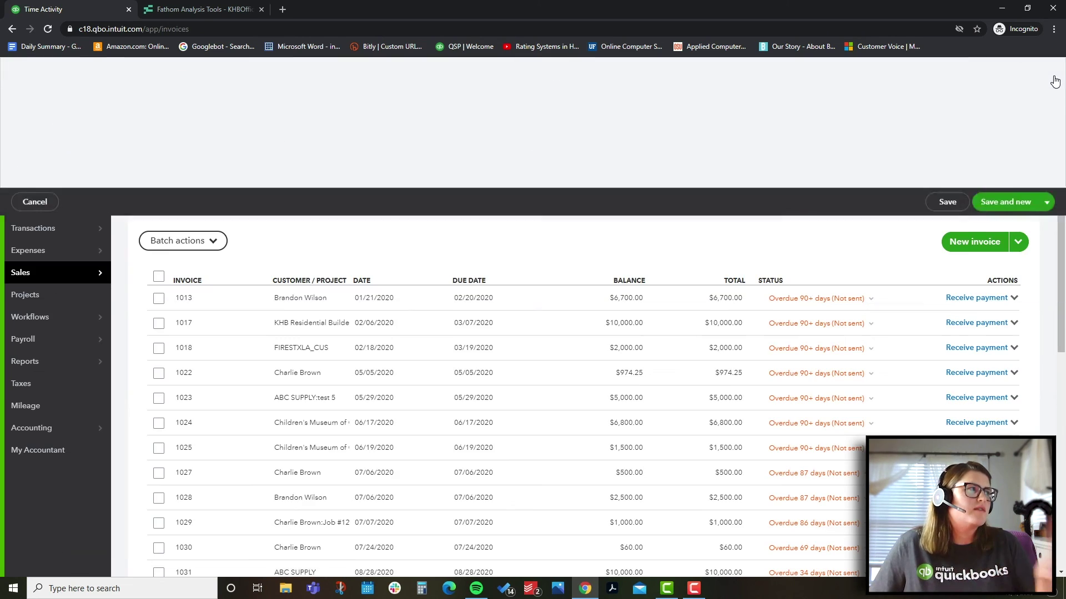
pyautogui.click(55, 108)
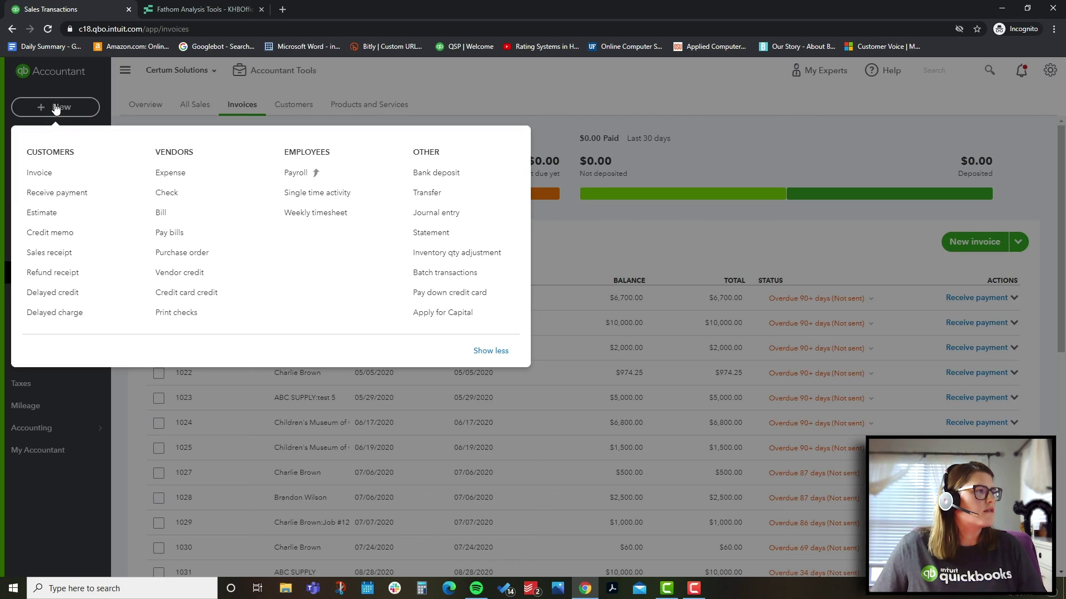
pyautogui.click(355, 213)
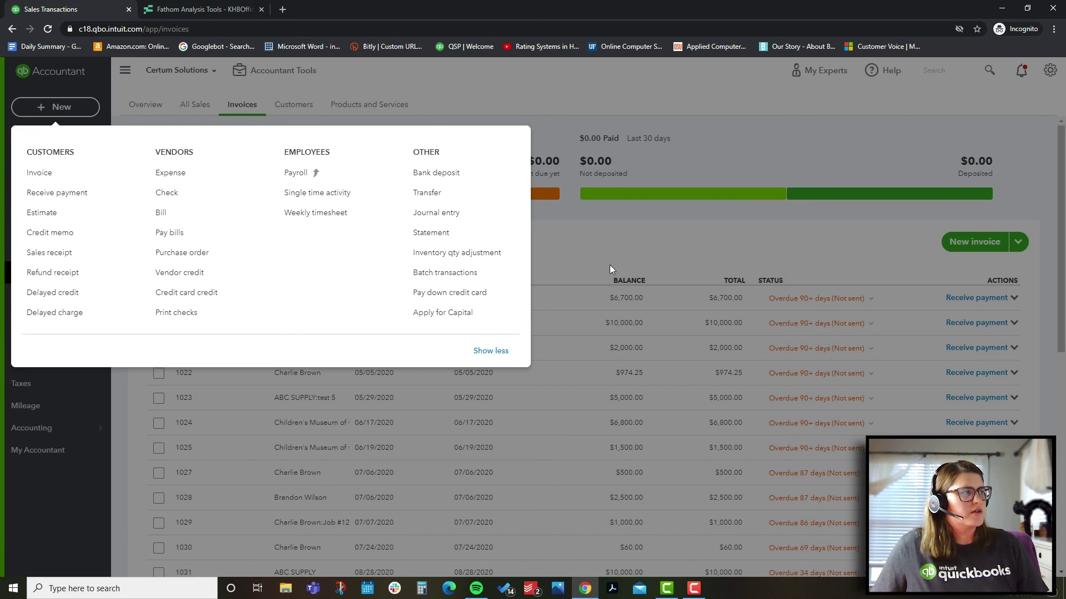
# - Open a blank journal entry, look over its lines, memo and attachments, and close it unsaved
pyautogui.click(436, 213)
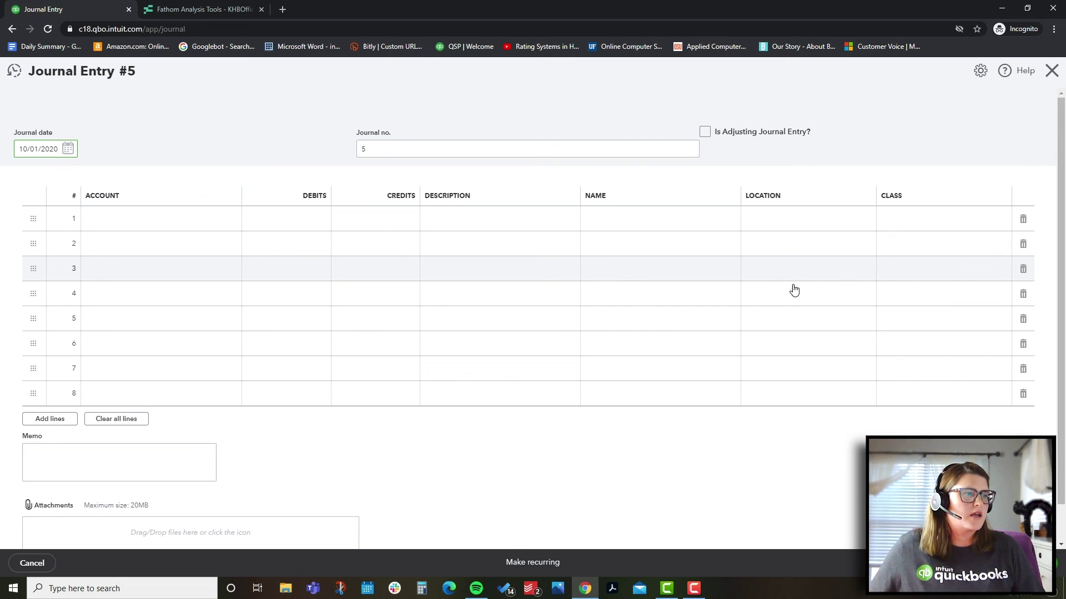
pyautogui.scroll(-1, 832, 286)
pyautogui.click(1055, 75)
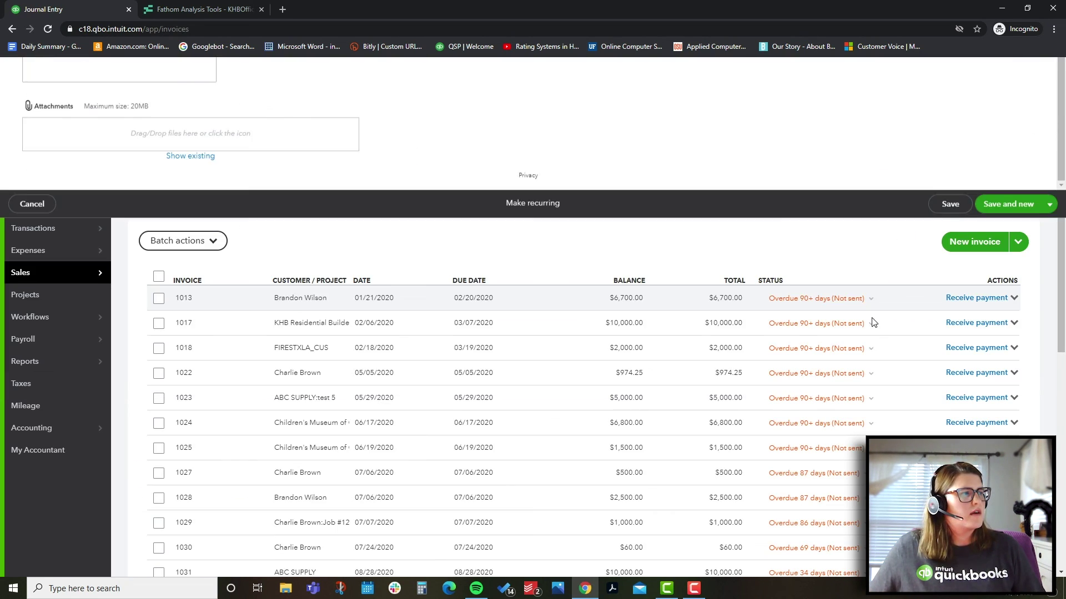